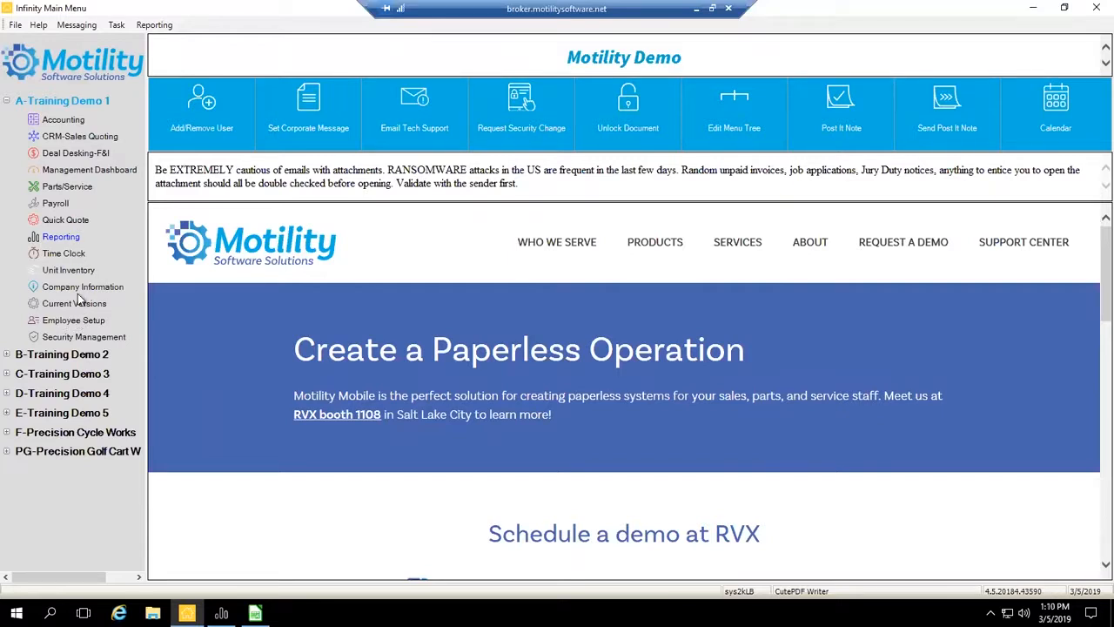
# - Open Employee Setup for A-Training Demo 1 and move its window higher on the screen
pyautogui.click(87, 324)
pyautogui.doubleClick(88, 324)
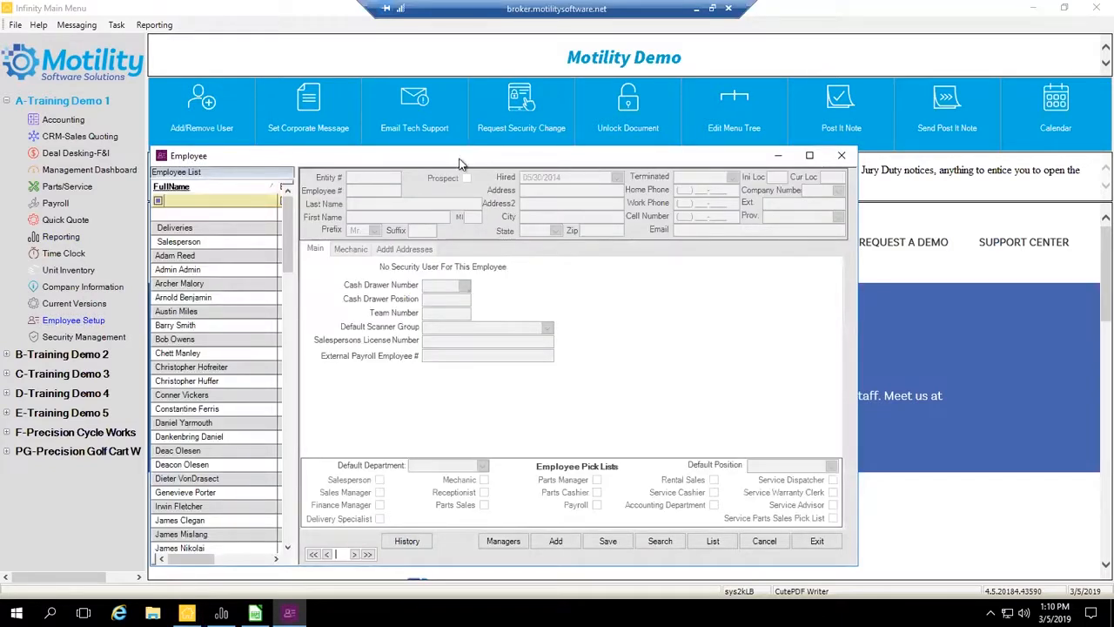
pyautogui.moveTo(467, 150); pyautogui.dragTo(524, 68)
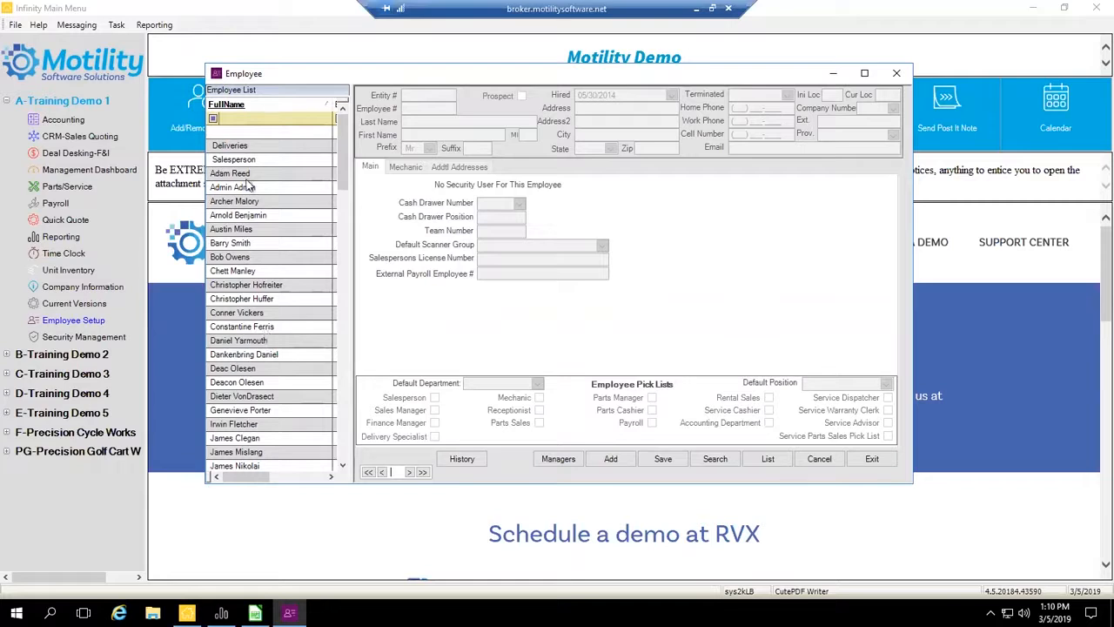
# - Filter the employee list by a last name in the FullName column, and clear that filter again
pyautogui.click(244, 120)
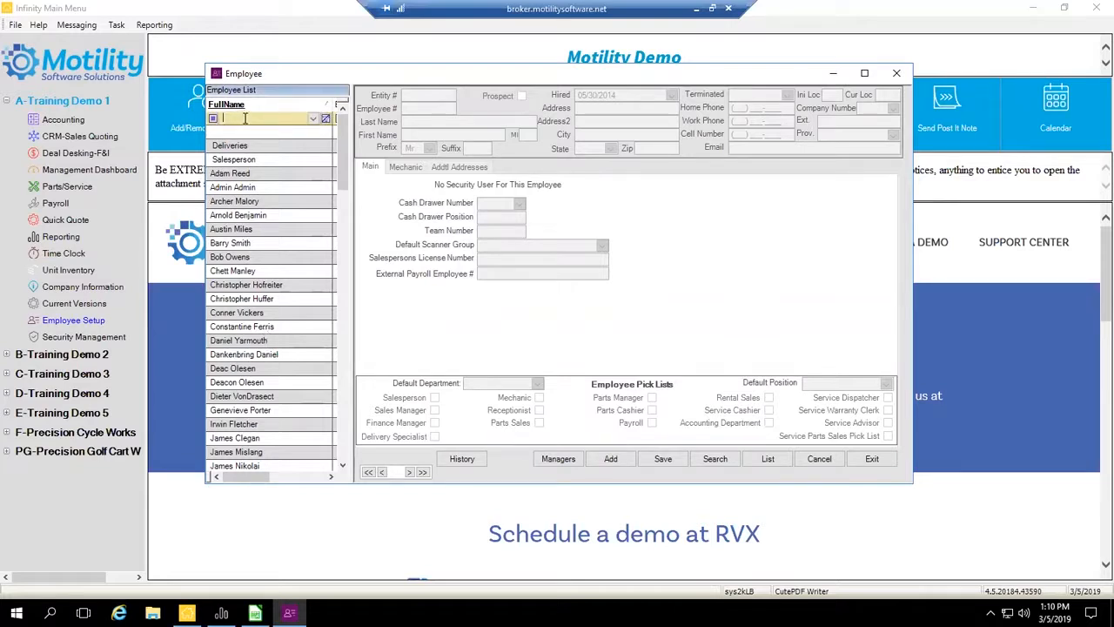
pyautogui.write('reed')
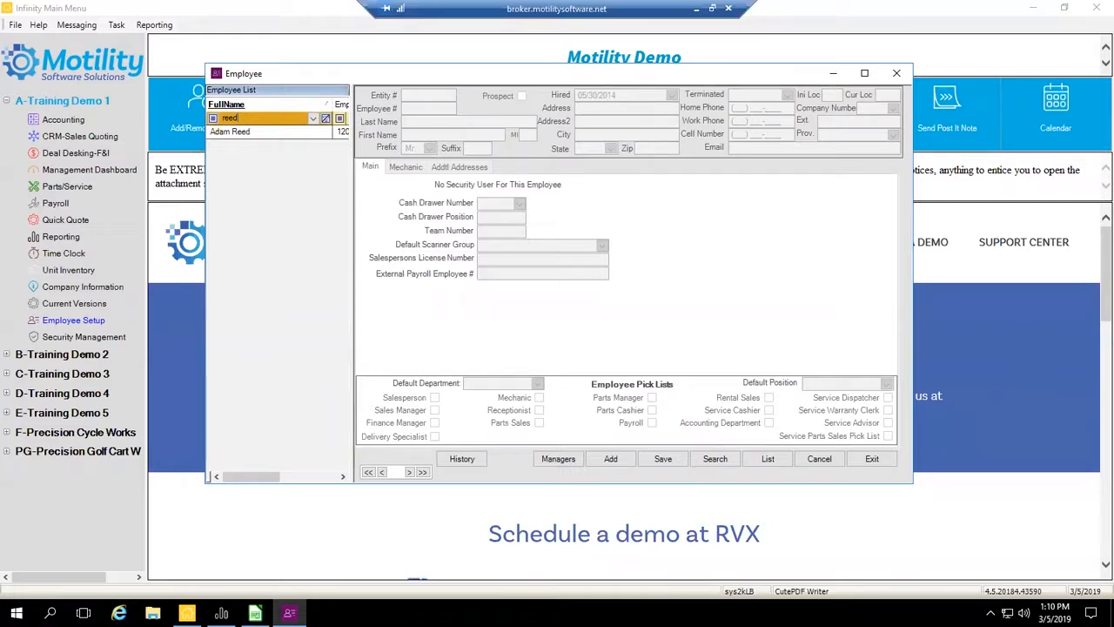
pyautogui.press('BackSpace')
pyautogui.press('BackSpace')
pyautogui.press('BackSpace')
pyautogui.press('BackSpace')
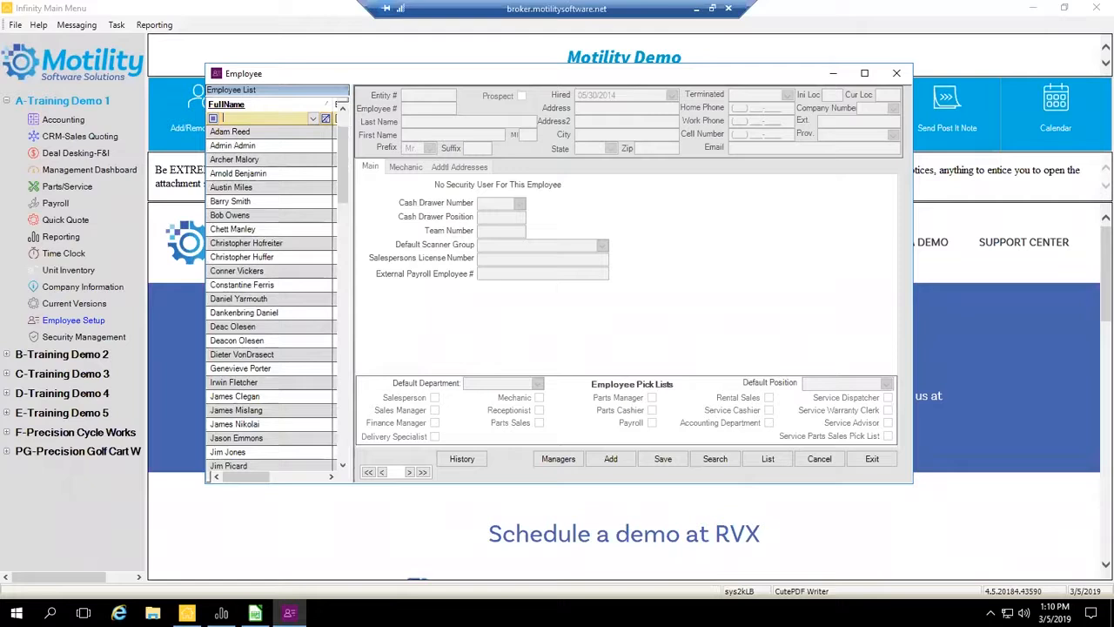
# - Filter the employee list to Terminated Yes and view the names of the terminated employees
pyautogui.click(331, 476)
pyautogui.click(332, 478)
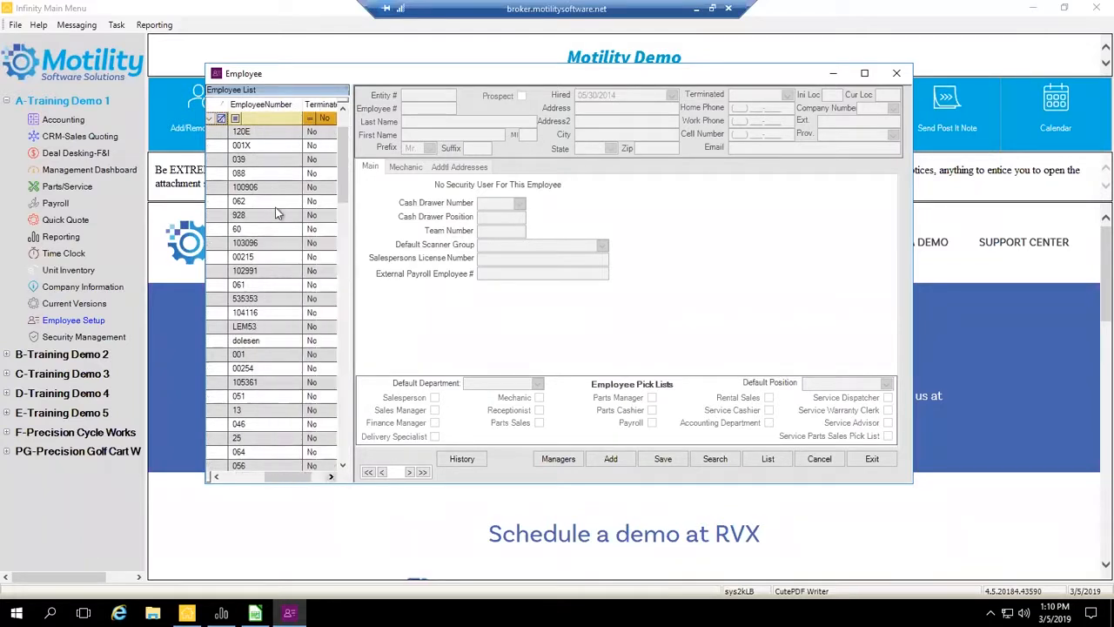
pyautogui.click(331, 476)
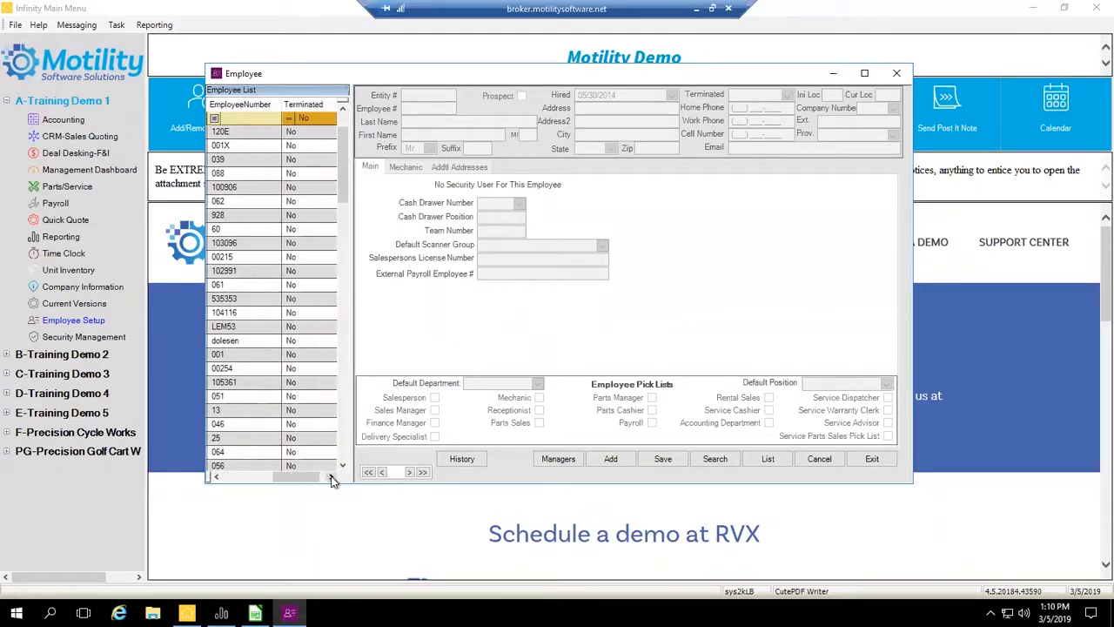
pyautogui.click(318, 119)
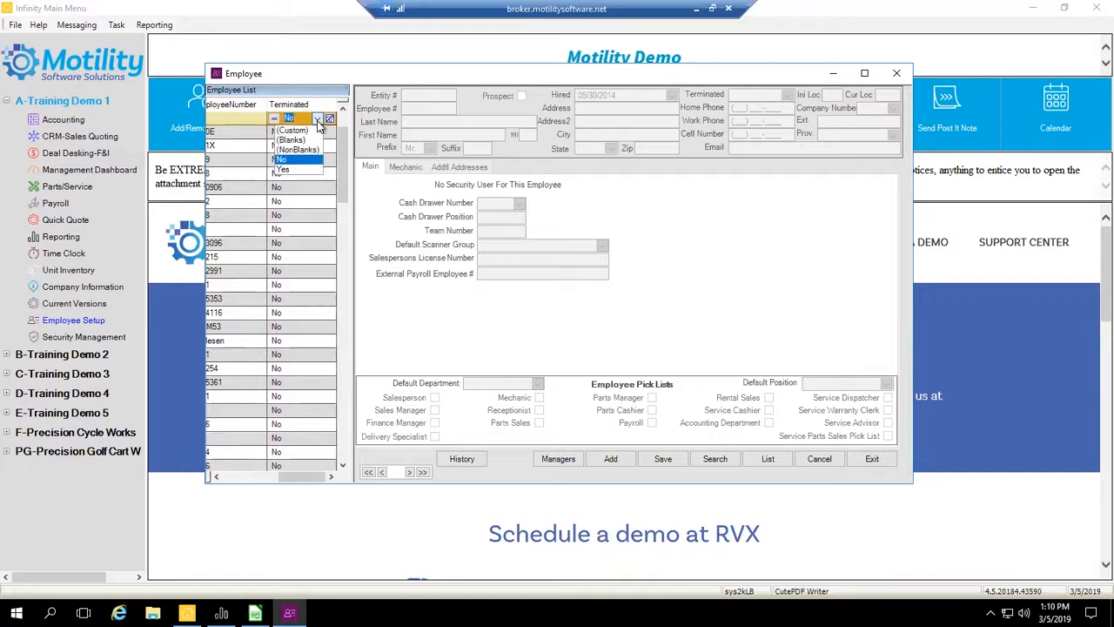
pyautogui.click(295, 170)
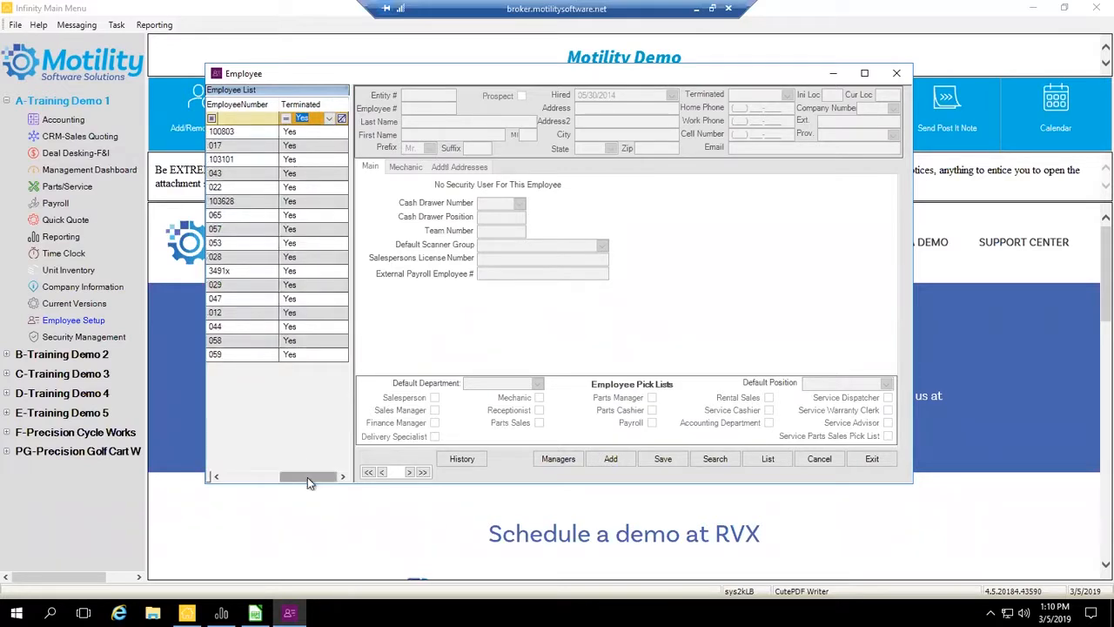
pyautogui.moveTo(308, 477); pyautogui.dragTo(251, 478)
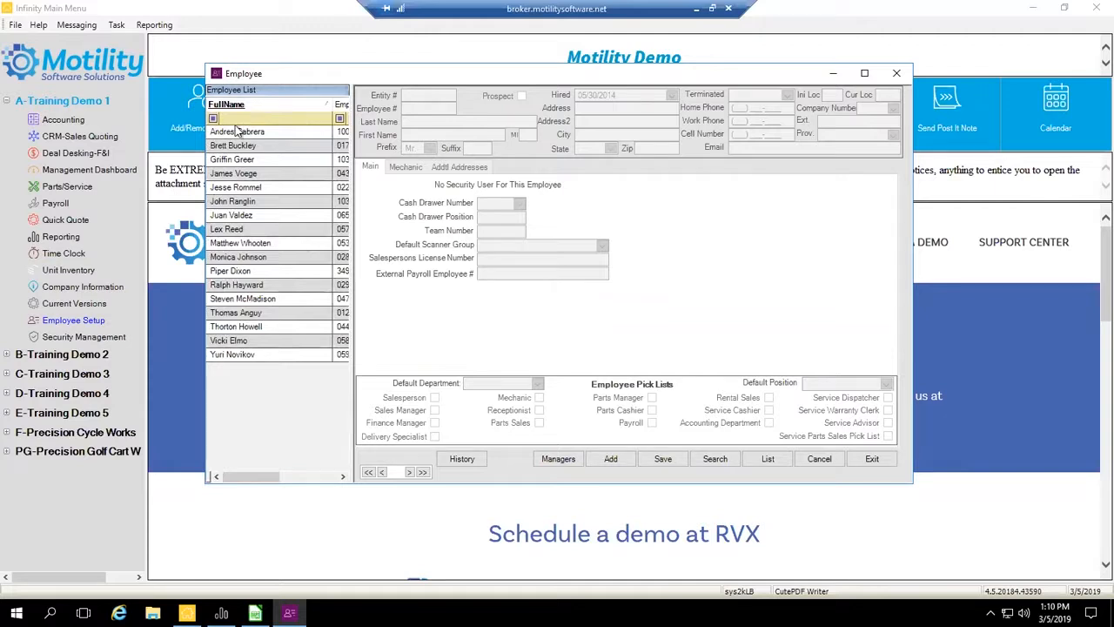
# - Set the employee list's Terminated filter back to No and return to the FullName column
pyautogui.click(343, 477)
pyautogui.click(342, 477)
pyautogui.click(329, 118)
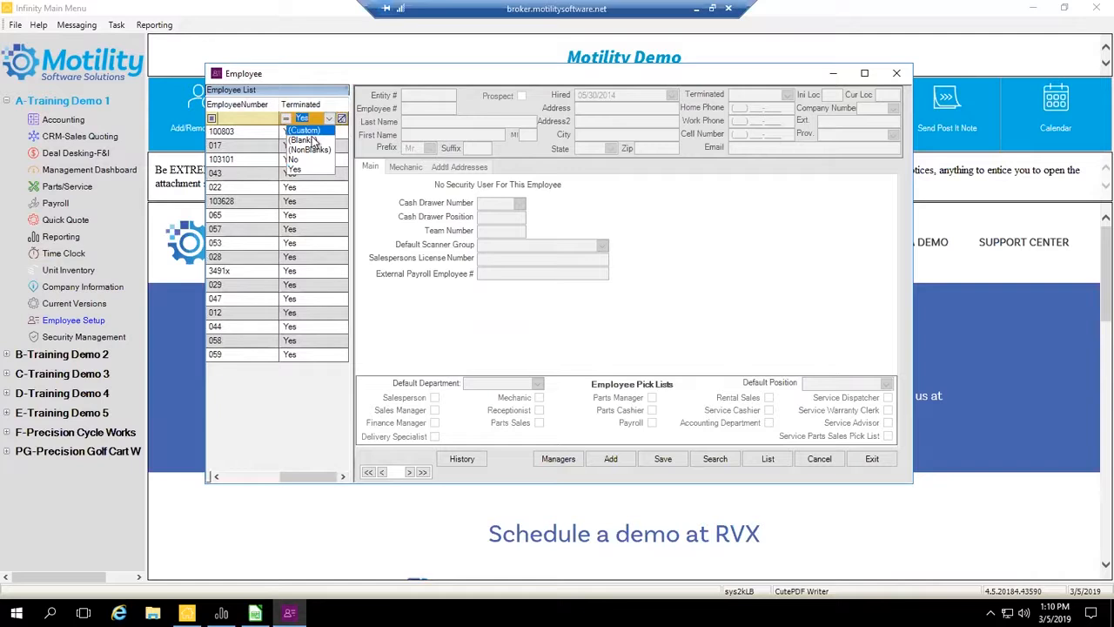
pyautogui.click(293, 159)
pyautogui.moveTo(300, 484); pyautogui.dragTo(251, 479)
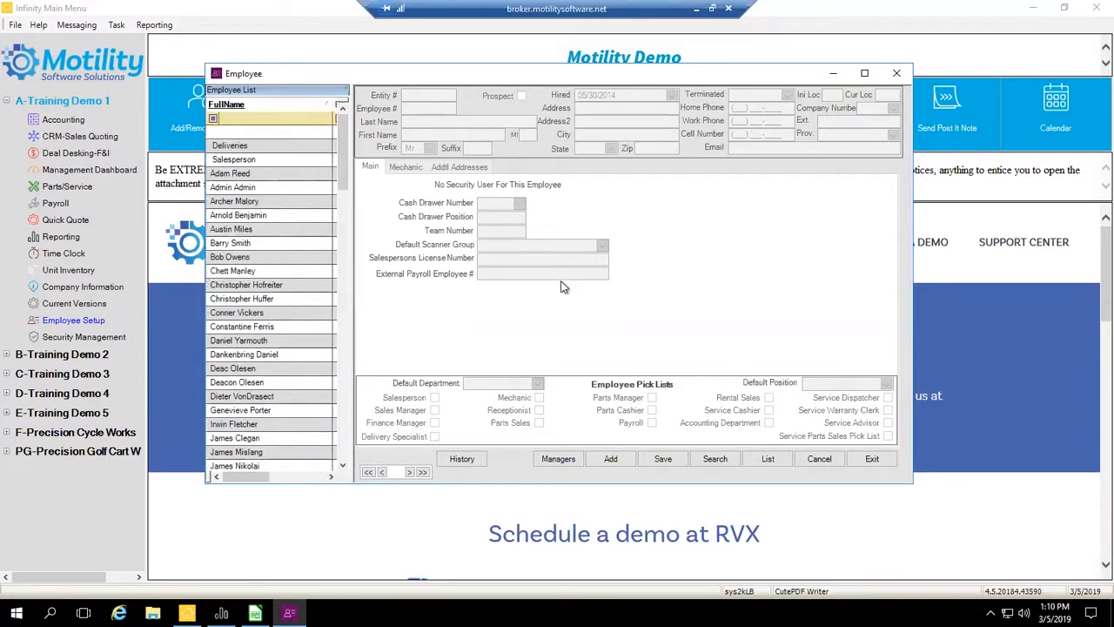
# - Open the Employee Search Screen and examine the choices for Terminated, Department and Company Number
pyautogui.click(715, 460)
pyautogui.click(763, 461)
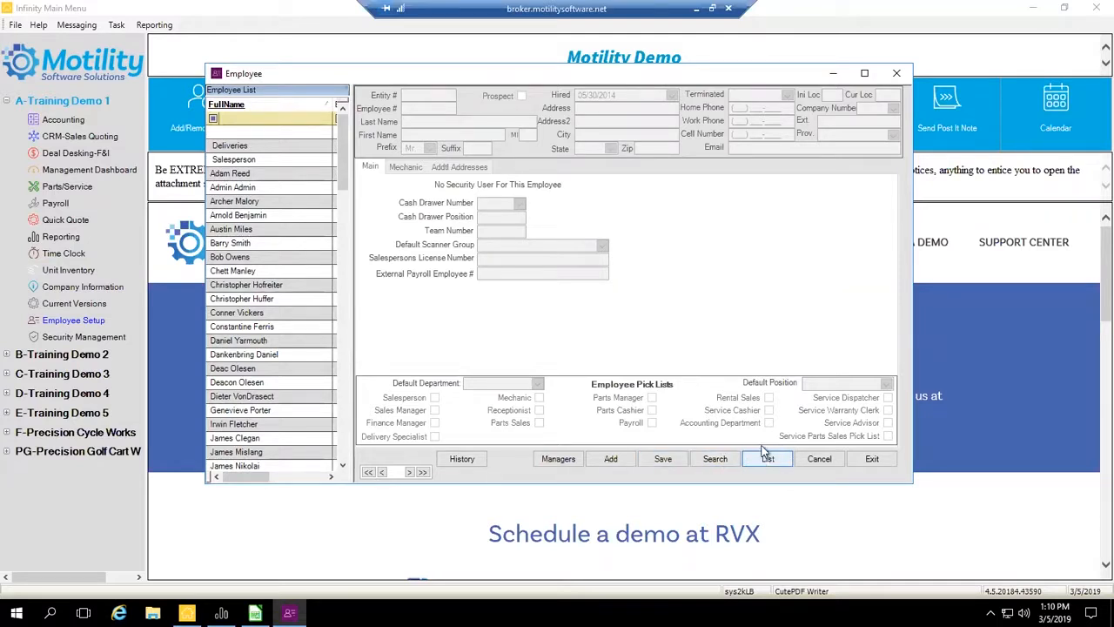
pyautogui.click(714, 459)
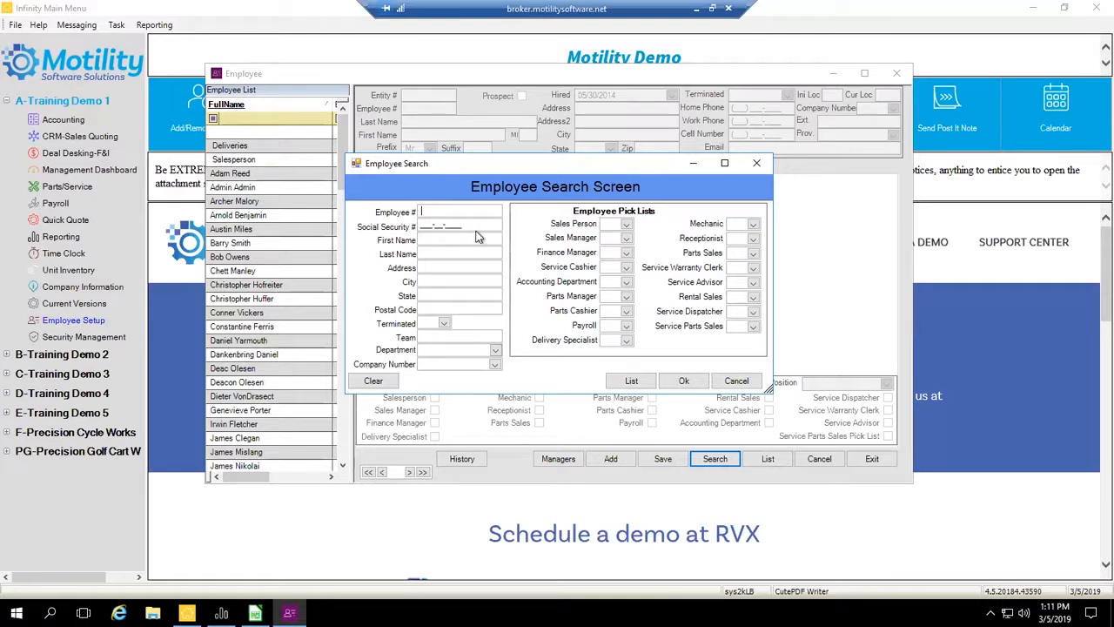
pyautogui.click(444, 323)
pyautogui.click(448, 324)
pyautogui.click(498, 350)
pyautogui.click(497, 350)
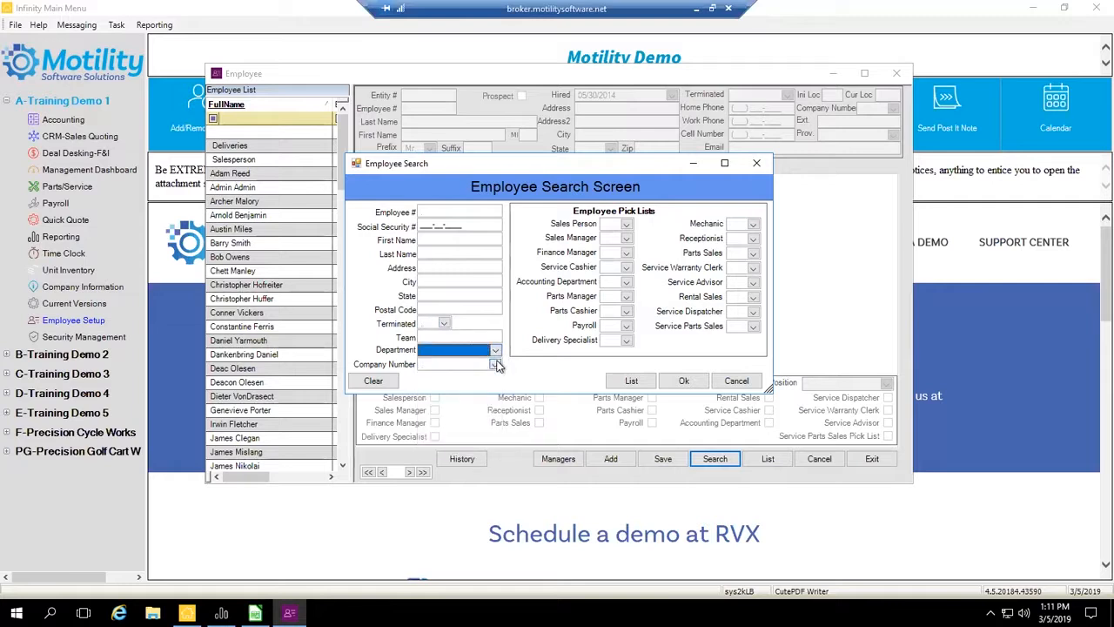
pyautogui.click(495, 366)
pyautogui.click(495, 365)
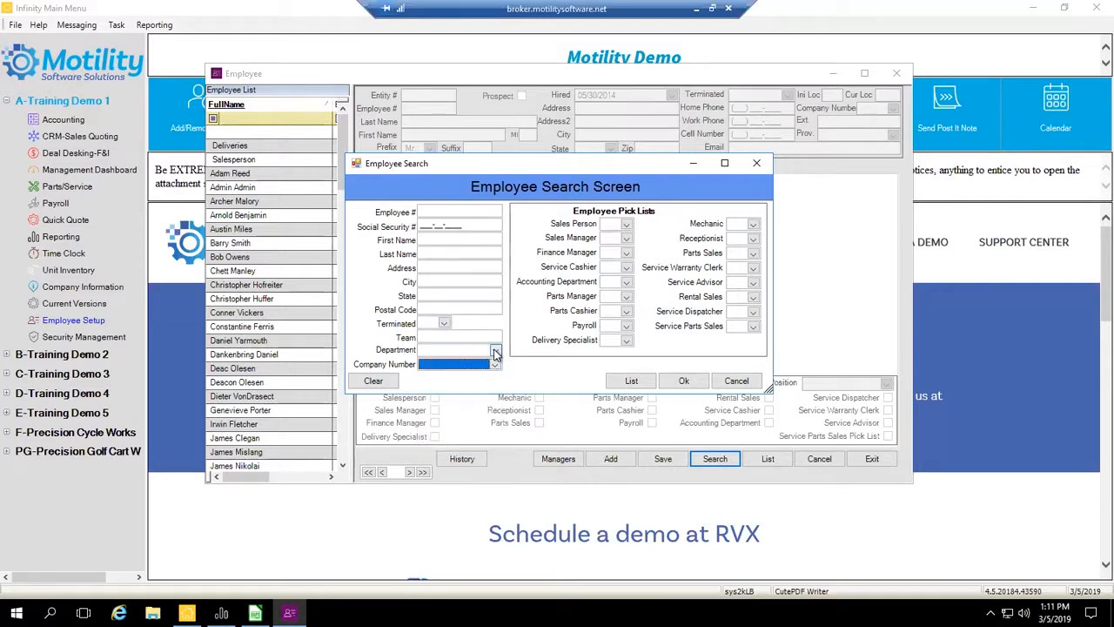
pyautogui.click(495, 366)
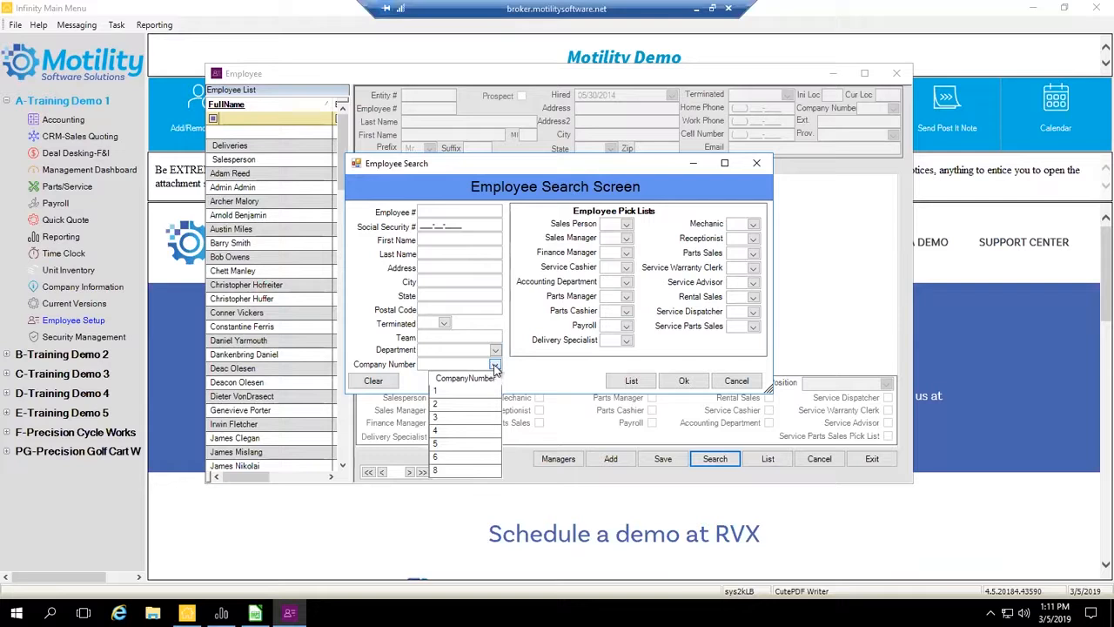
pyautogui.click(495, 367)
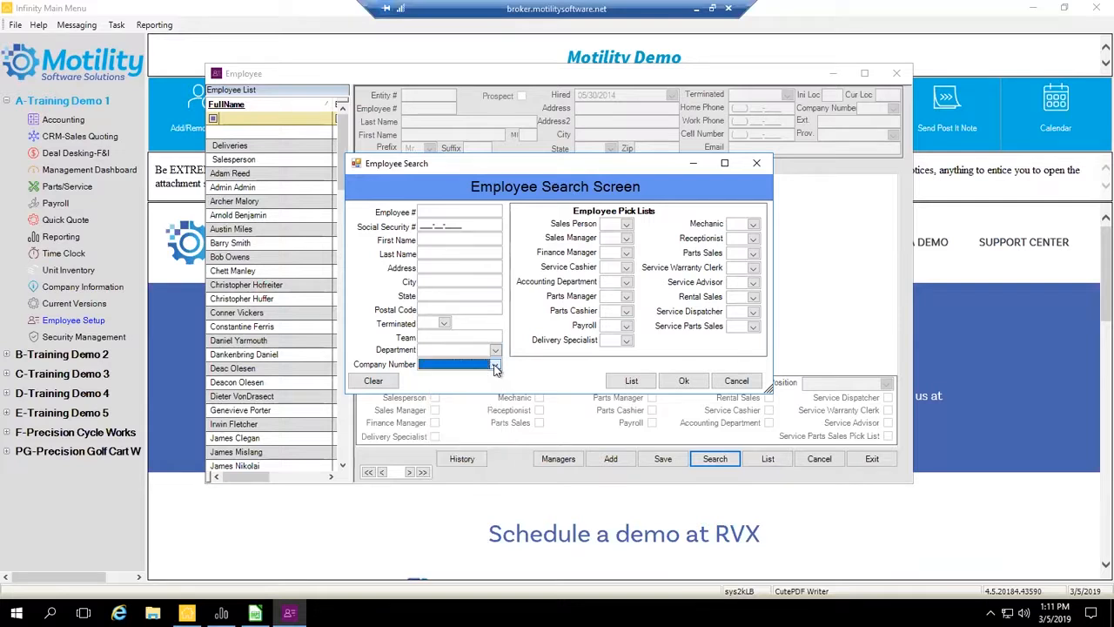
# - Examine the Sales Person, Finance Manager and Mechanic choices among the search screen's Employee Pick Lists
pyautogui.click(626, 225)
pyautogui.click(625, 227)
pyautogui.click(626, 252)
pyautogui.click(626, 253)
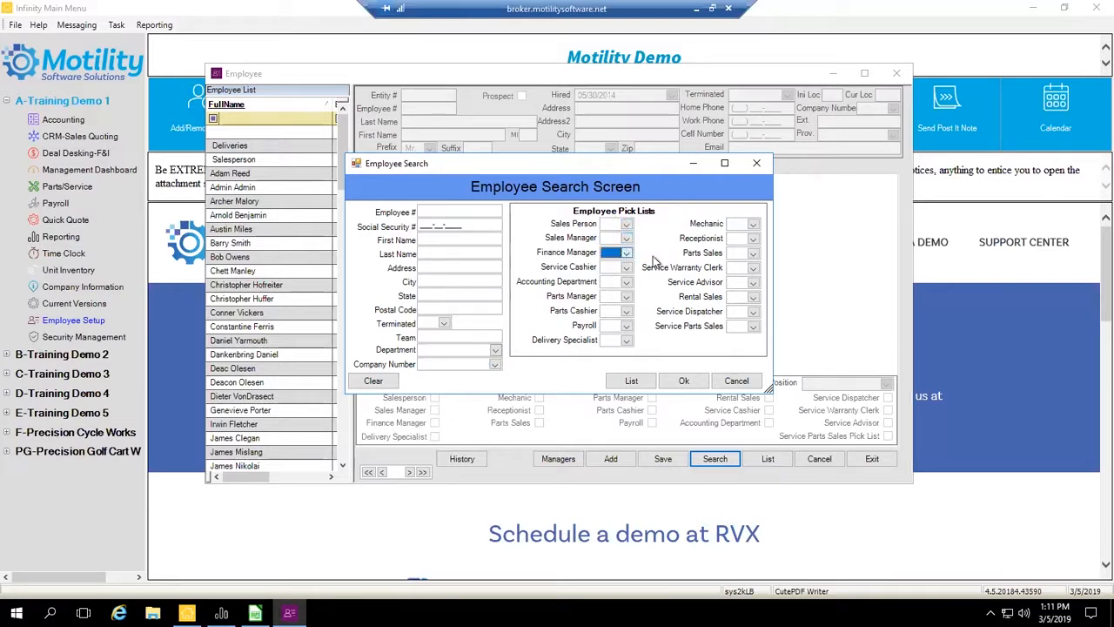
pyautogui.click(753, 225)
pyautogui.click(753, 225)
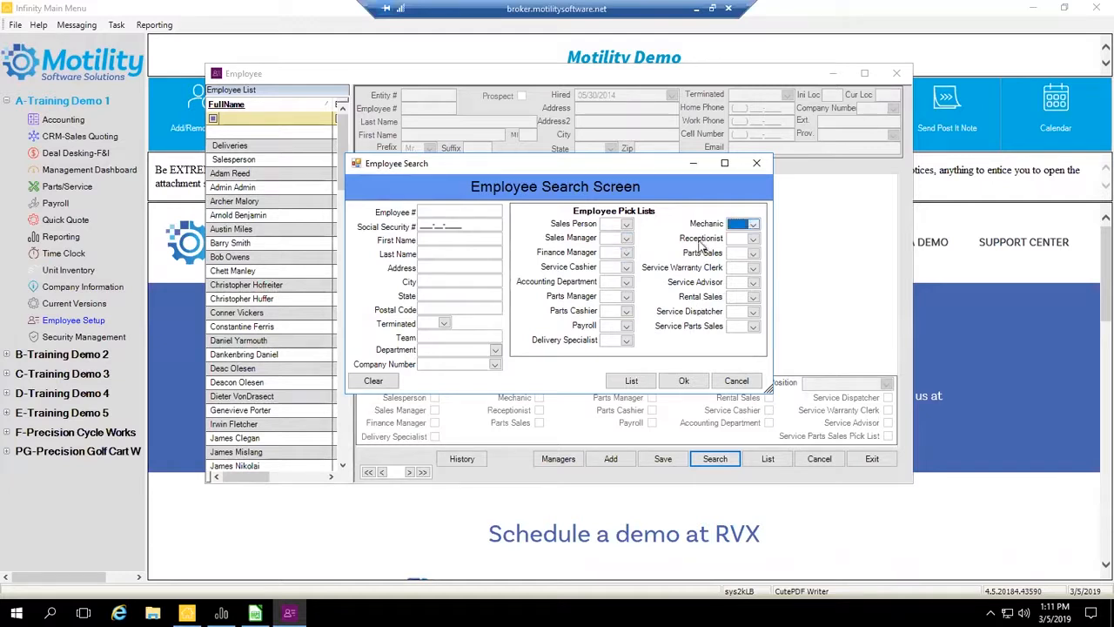
# - Search for employees with Company Number 1, Terminated No and Mechanic Yes
pyautogui.click(495, 366)
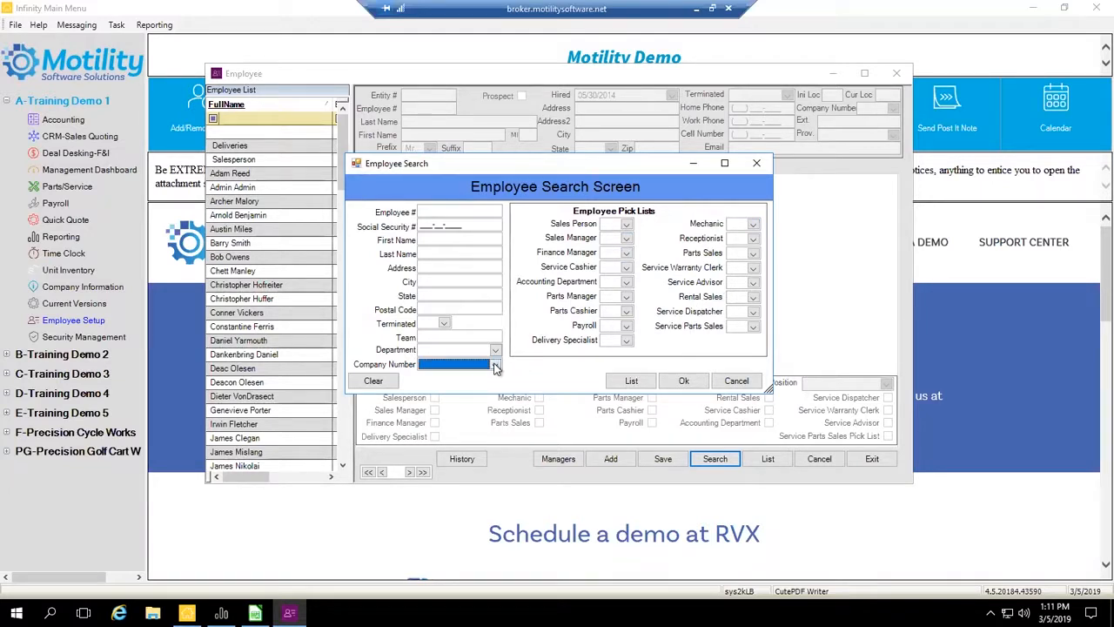
pyautogui.click(466, 394)
pyautogui.click(444, 323)
pyautogui.click(440, 345)
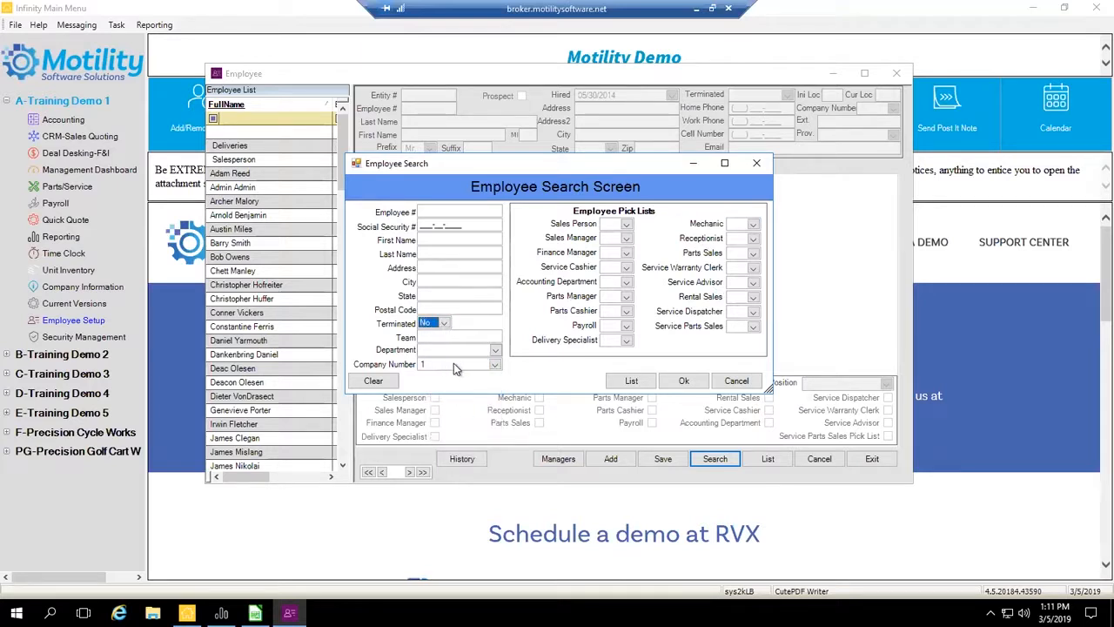
pyautogui.click(736, 238)
pyautogui.click(735, 239)
pyautogui.click(682, 385)
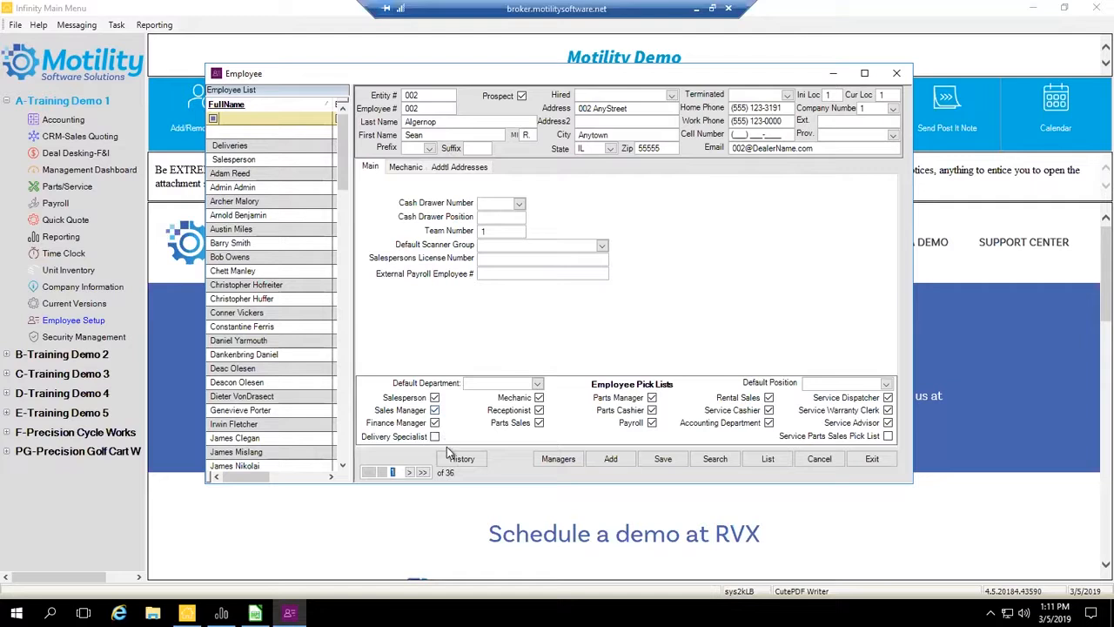
# - Advance to the third employee record in the search results, and open and cancel the results list
pyautogui.click(409, 472)
pyautogui.click(410, 473)
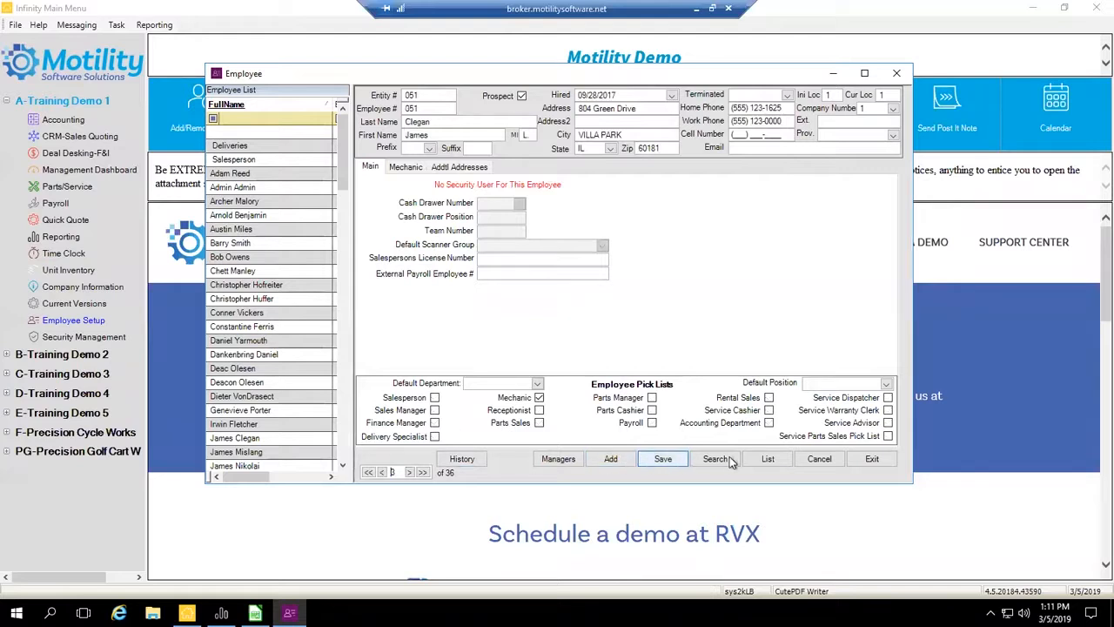
pyautogui.click(763, 459)
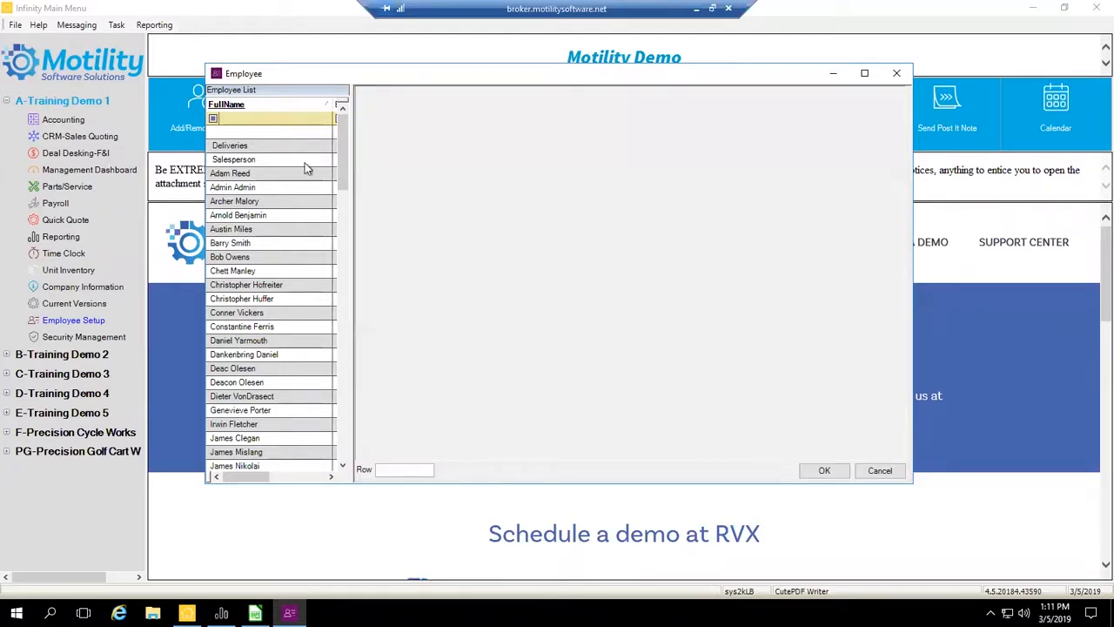
pyautogui.click(879, 470)
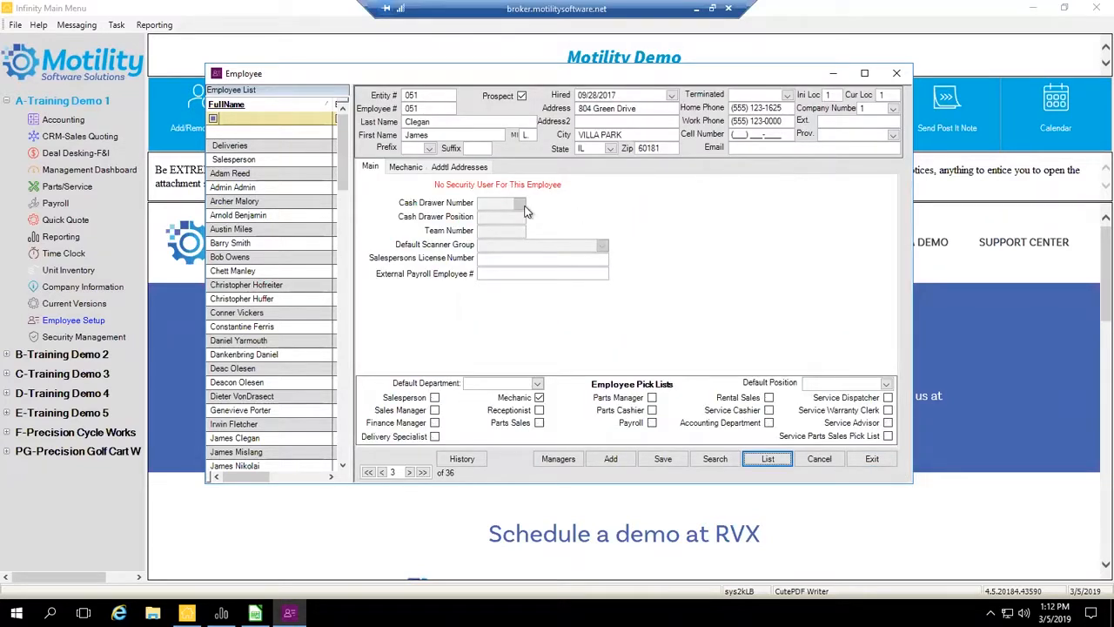
# - Examine the employee record's Entity #, Employee #, Last Name, Hired date and Address fields
pyautogui.click(428, 108)
pyautogui.doubleClick(432, 96)
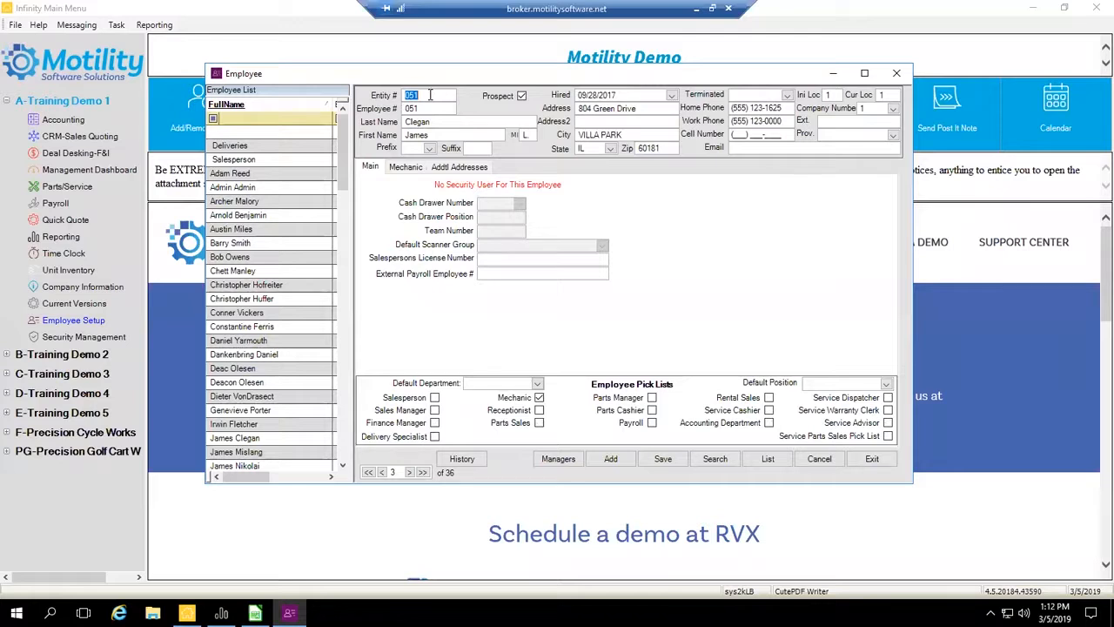
pyautogui.click(447, 122)
pyautogui.click(670, 96)
pyautogui.click(670, 95)
pyautogui.click(658, 108)
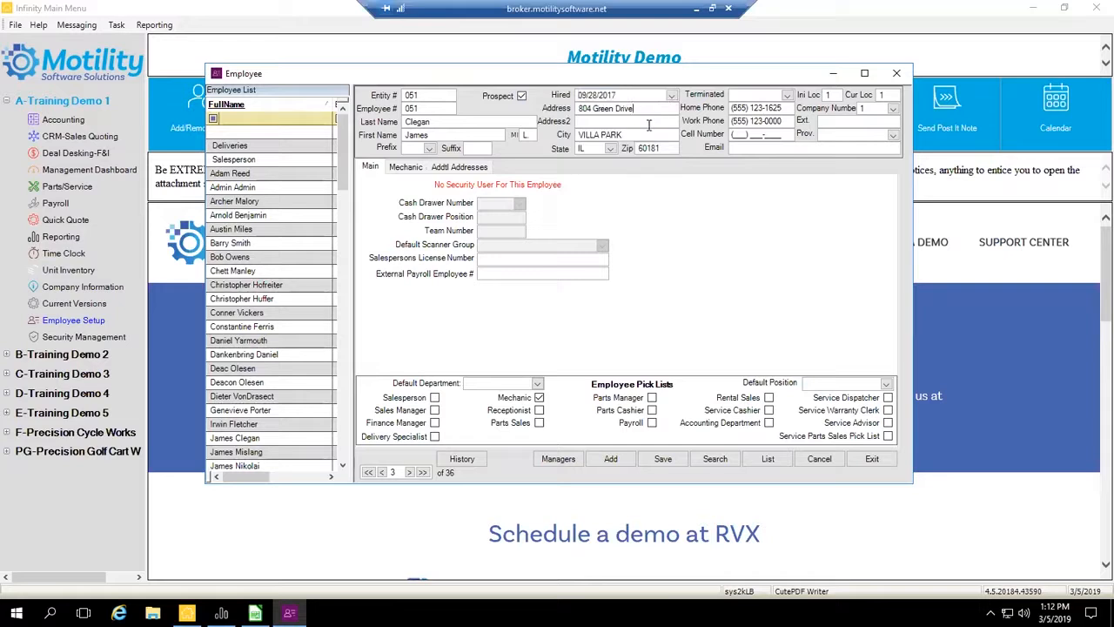
# - Examine the record's phone, Company Number, Ext., cell provider and Email fields, including the available company and provider choices
pyautogui.click(779, 108)
pyautogui.click(786, 121)
pyautogui.click(892, 108)
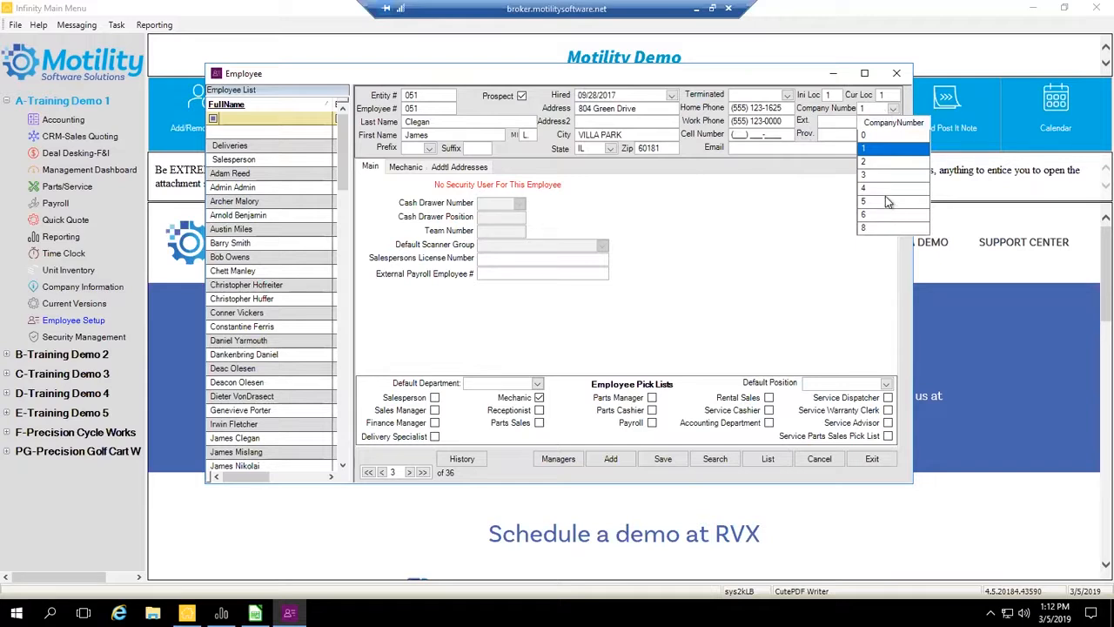
pyautogui.click(893, 108)
pyautogui.press('Tab')
pyautogui.click(788, 122)
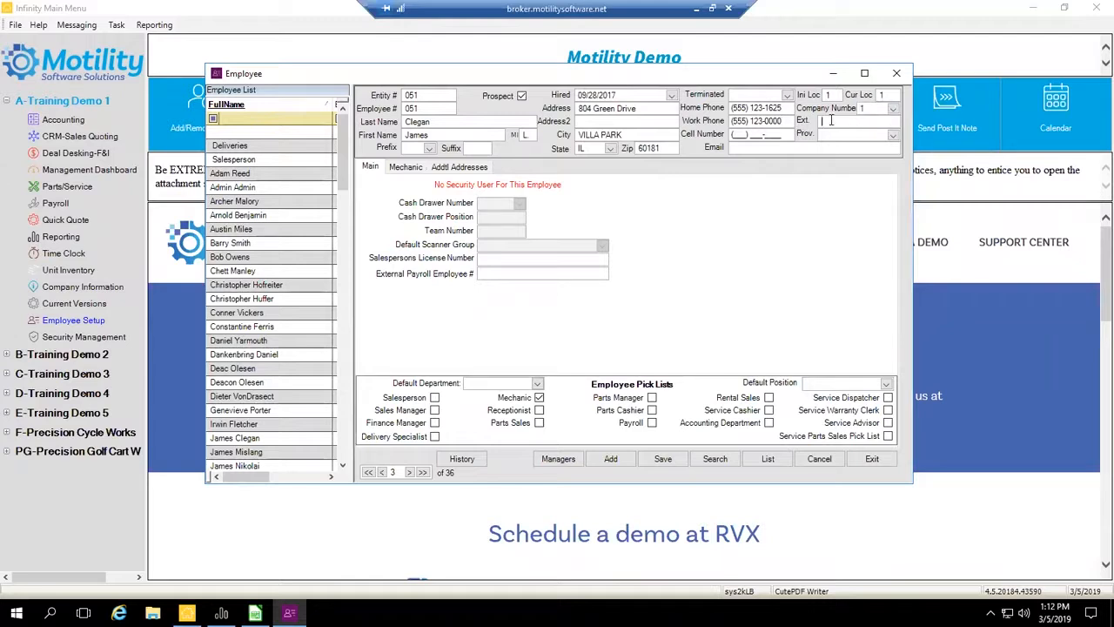
pyautogui.click(788, 135)
pyautogui.click(893, 135)
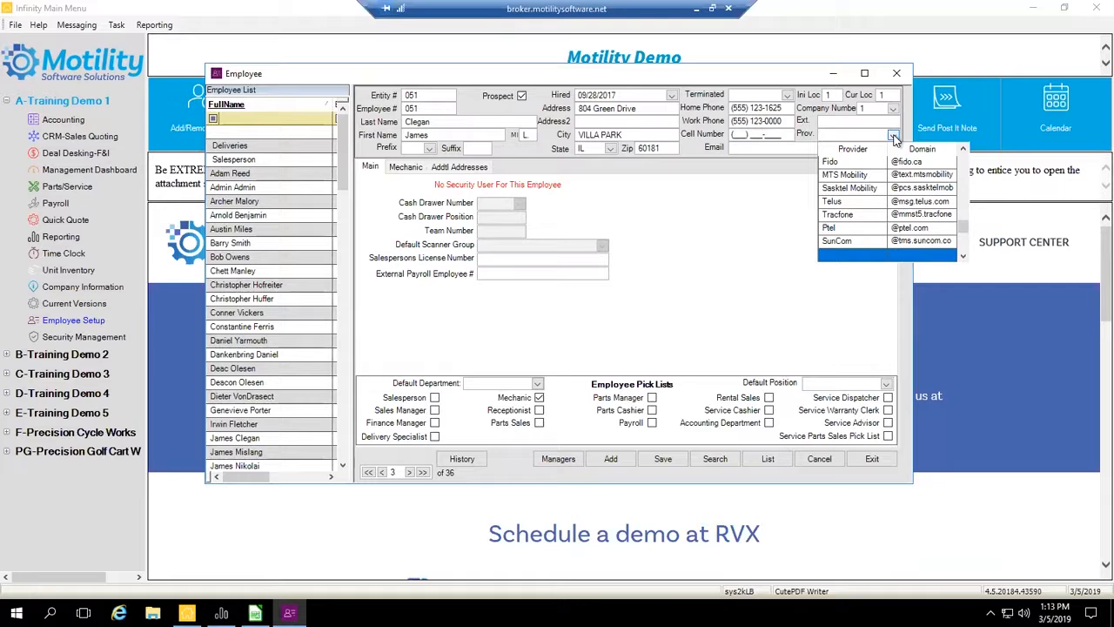
pyautogui.click(895, 139)
pyautogui.click(809, 147)
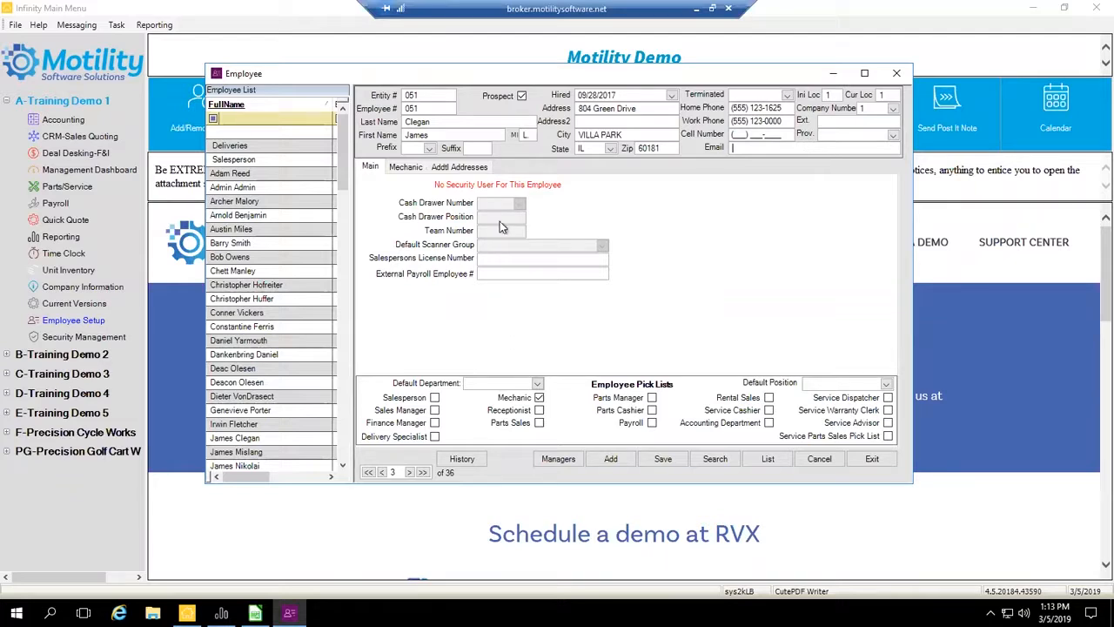
# - Examine the available choices for the employee's Default Department and Default Position without selecting any
pyautogui.click(537, 383)
pyautogui.click(537, 383)
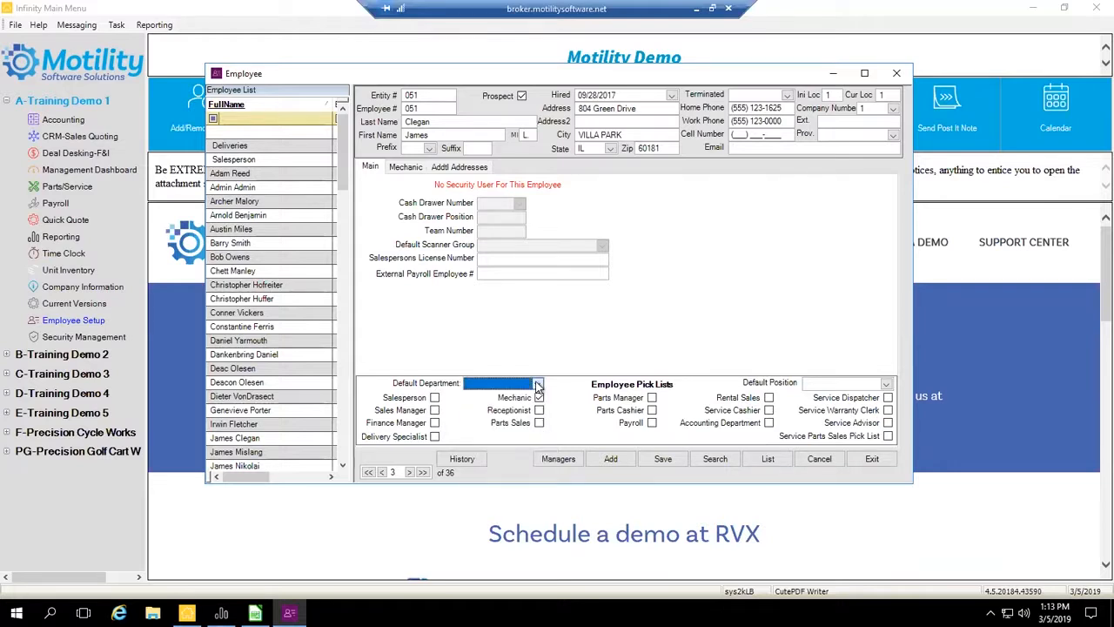
pyautogui.click(886, 383)
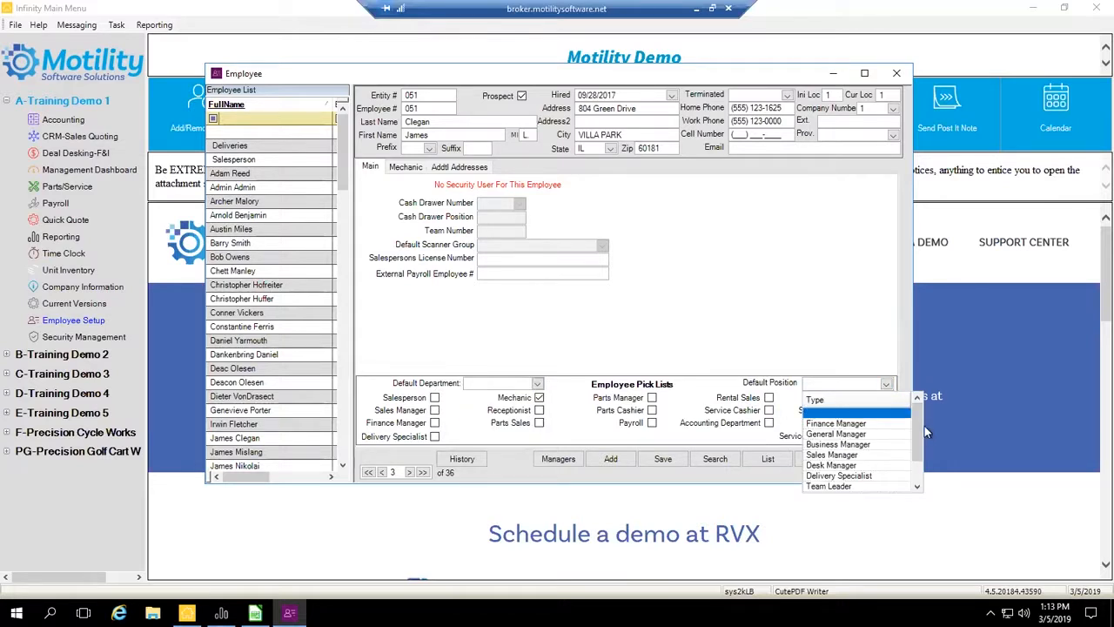
pyautogui.moveTo(921, 451); pyautogui.dragTo(917, 408)
pyautogui.click(886, 385)
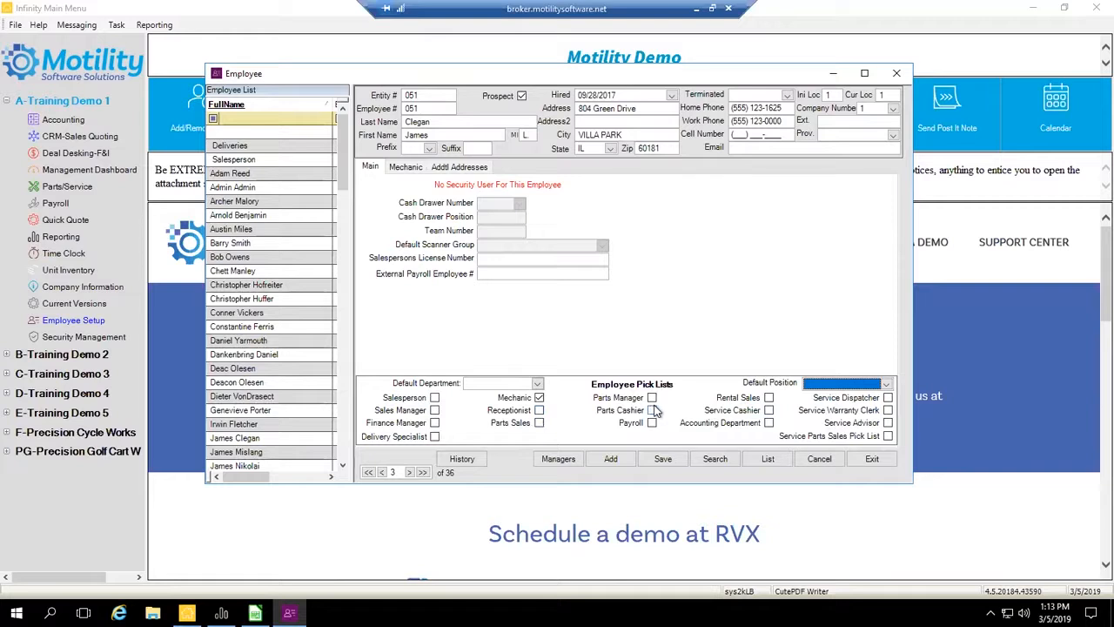
# - Switch the employee's pick list role from Mechanic to Salesperson, and restore it to Mechanic
pyautogui.click(539, 398)
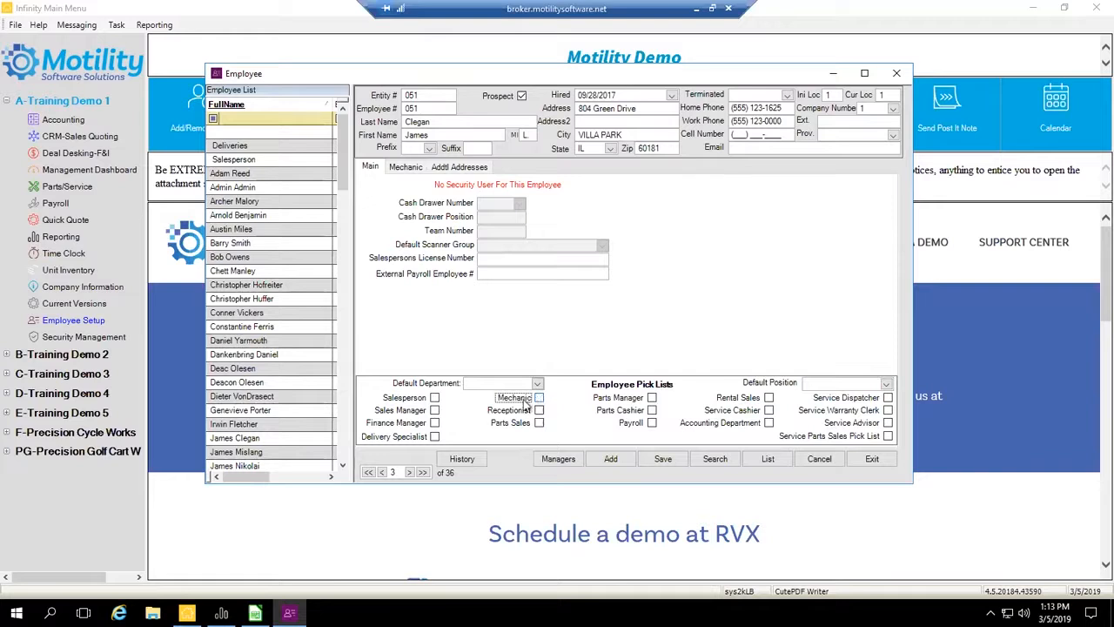
pyautogui.click(435, 399)
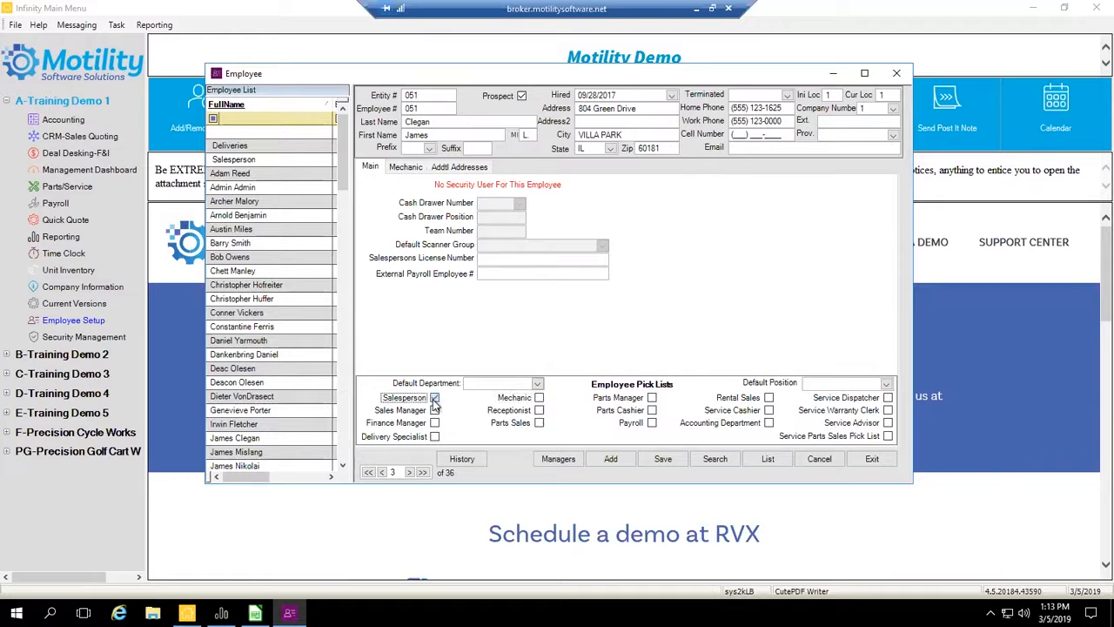
pyautogui.click(539, 398)
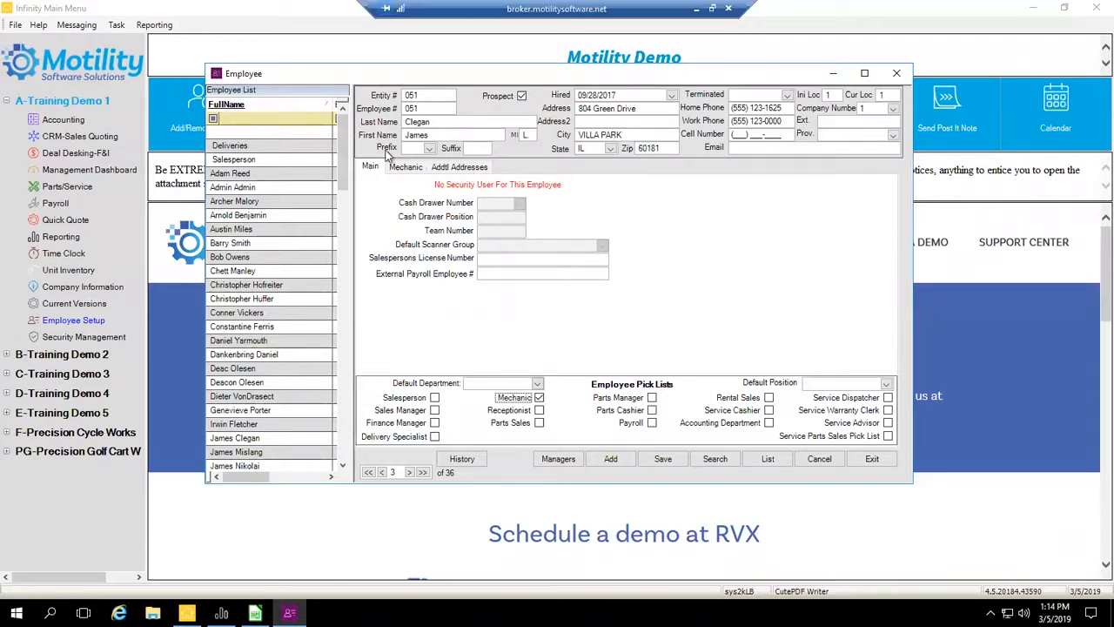
# - Minimize the Employee window, open Security Management for Training Demo 1, and view the filter choices of the Type column
pyautogui.click(834, 75)
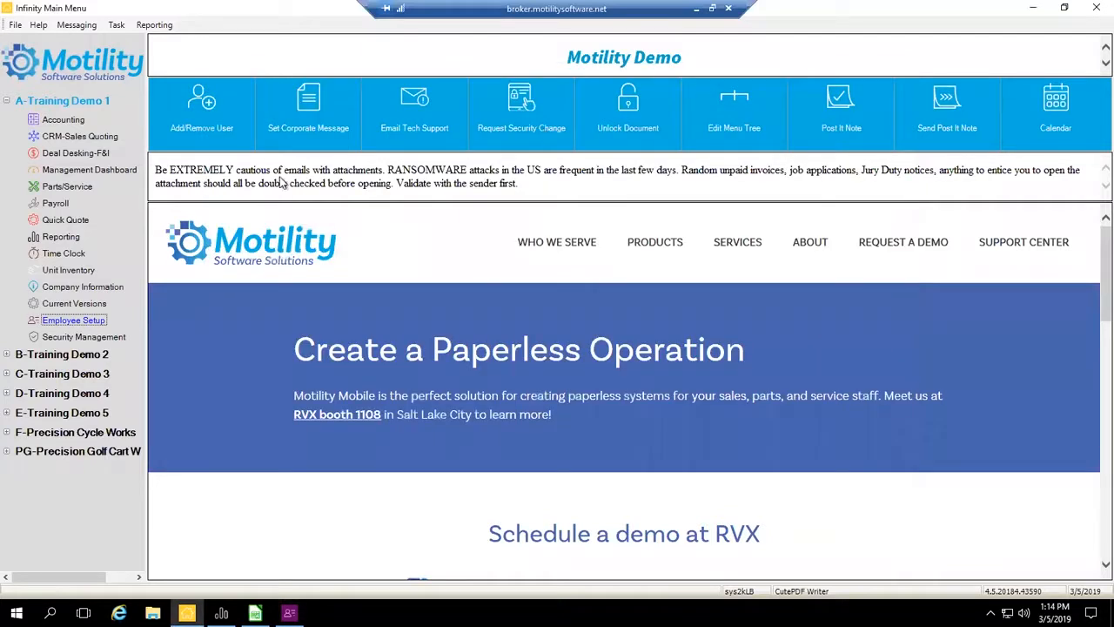
pyautogui.click(84, 336)
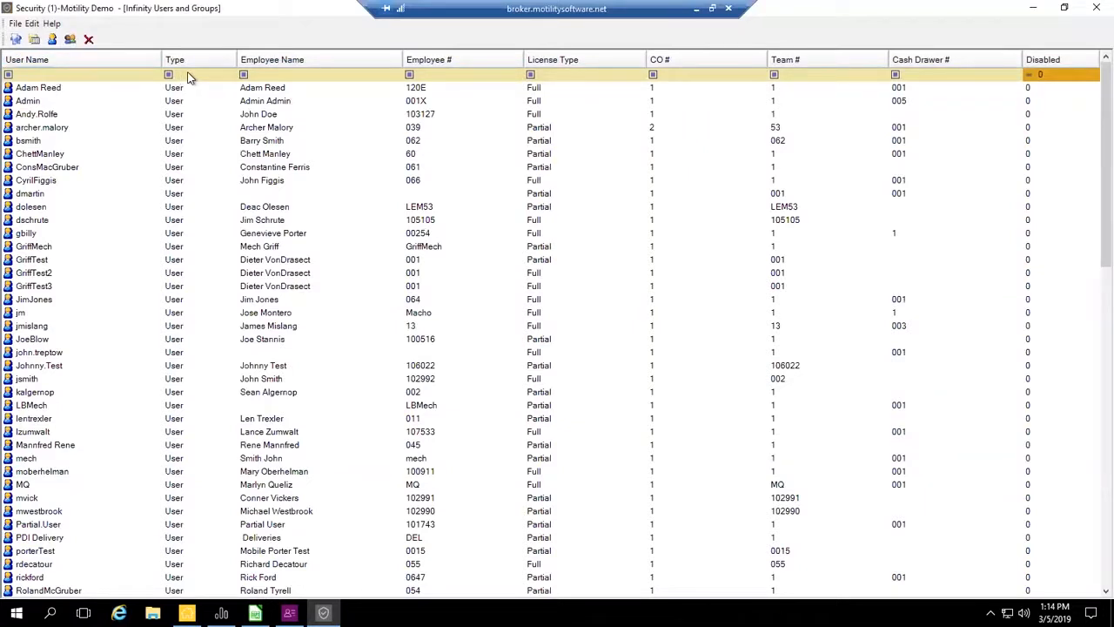
pyautogui.click(211, 75)
pyautogui.click(217, 74)
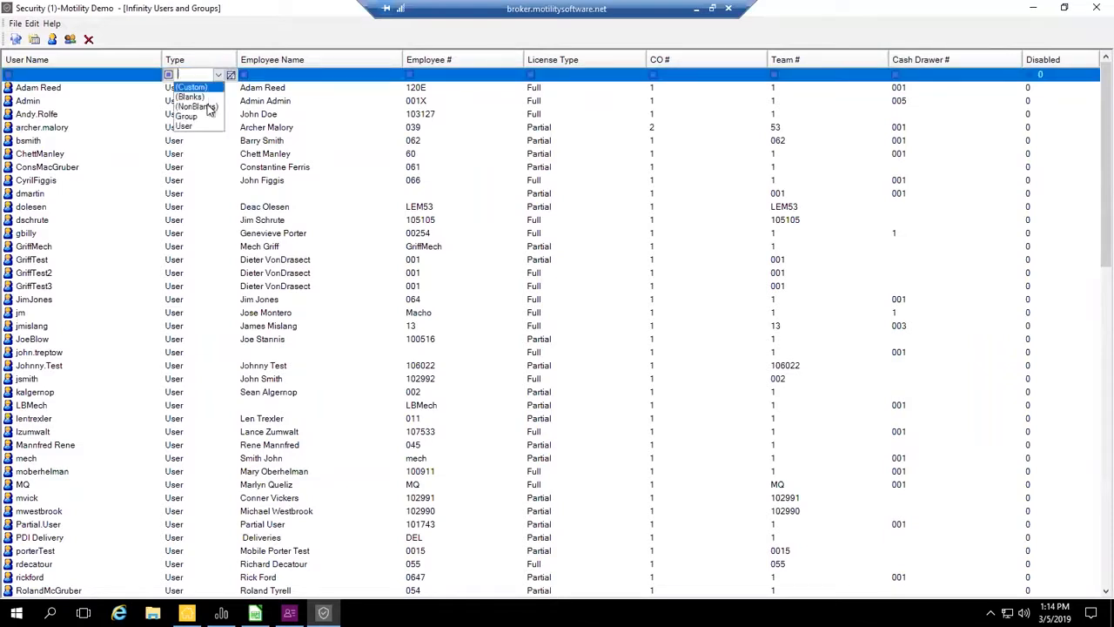
pyautogui.click(223, 76)
pyautogui.click(279, 76)
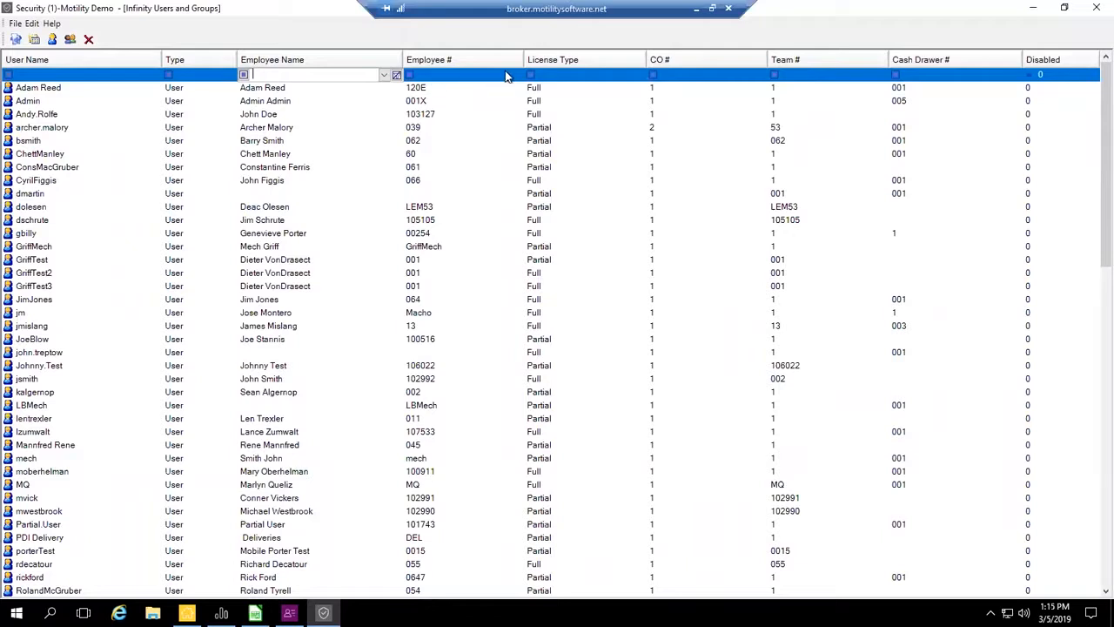
# - Examine the filter choices for License Type and CO #, and the Team # and Cash Drawer # filters, without selecting any
pyautogui.click(594, 74)
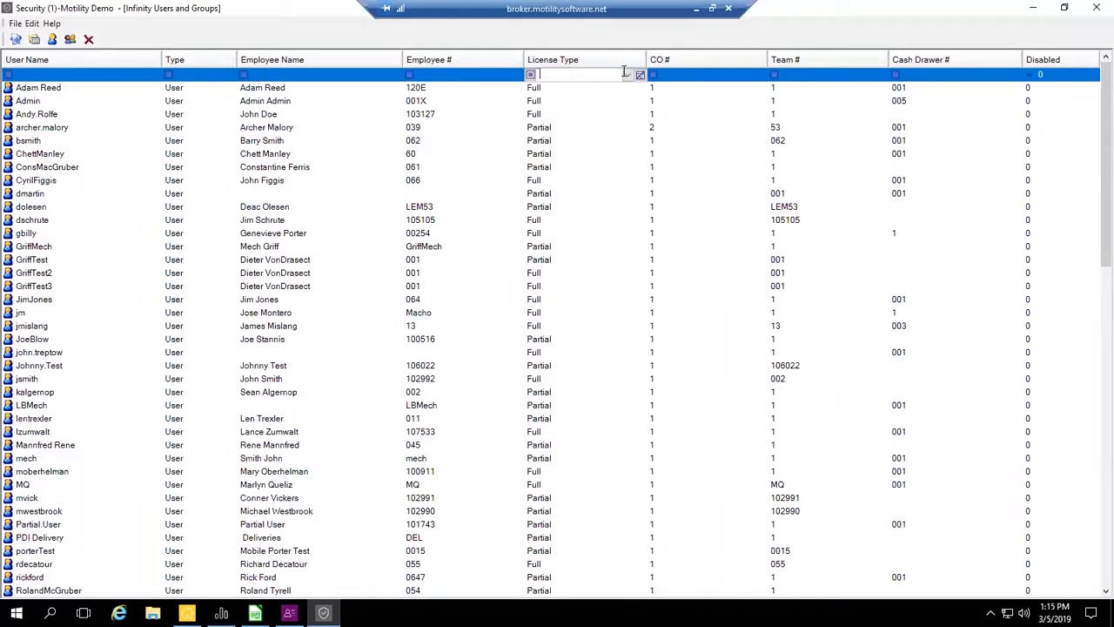
pyautogui.click(628, 75)
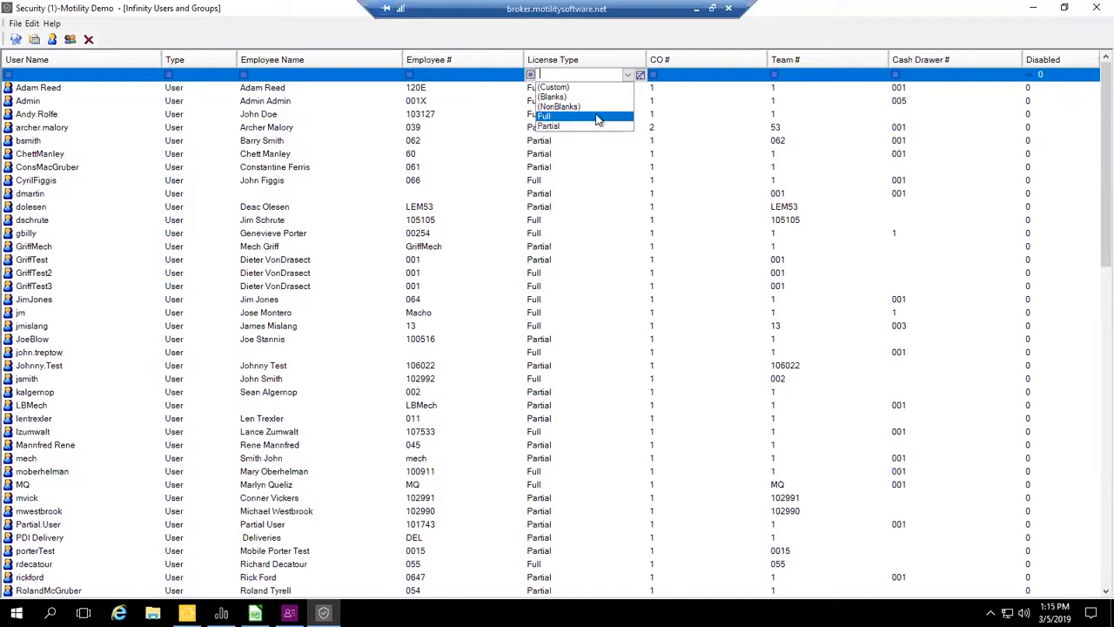
pyautogui.click(629, 76)
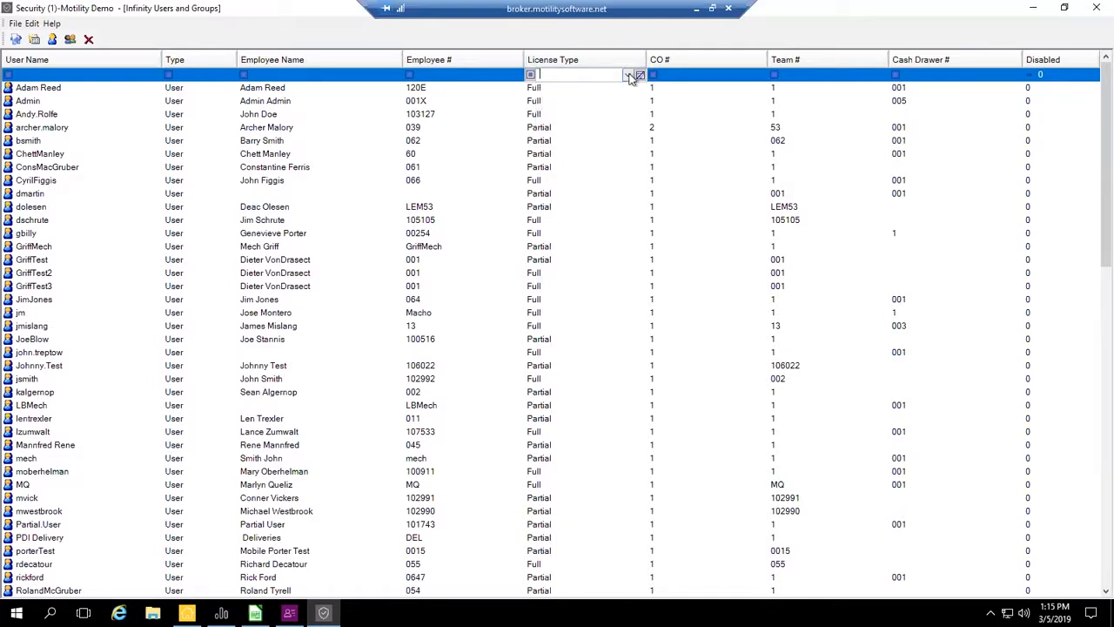
pyautogui.click(630, 76)
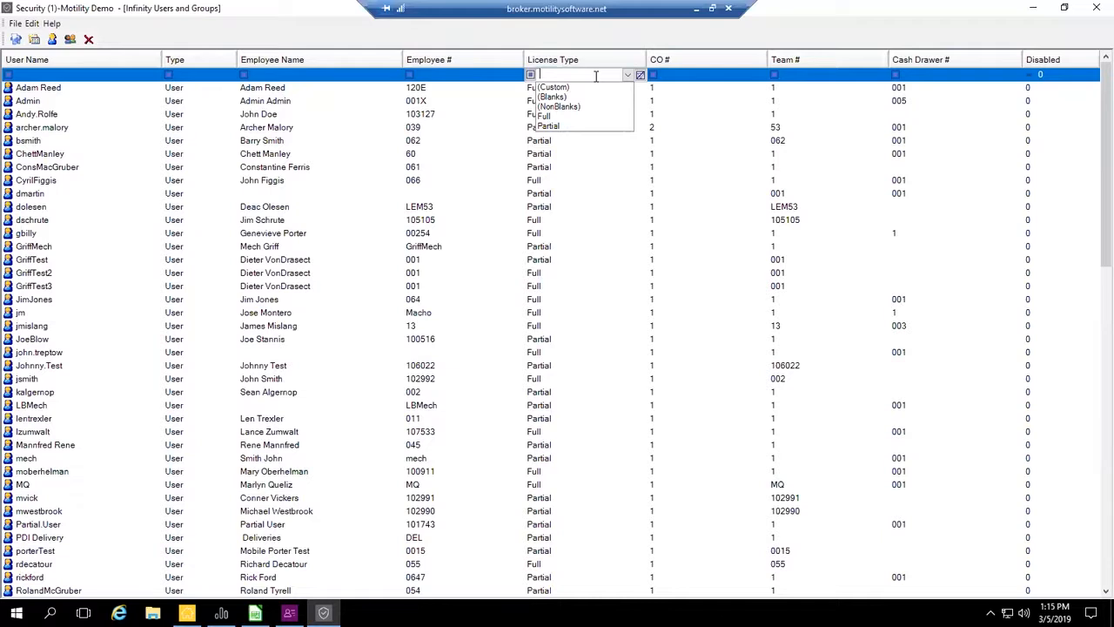
pyautogui.click(677, 76)
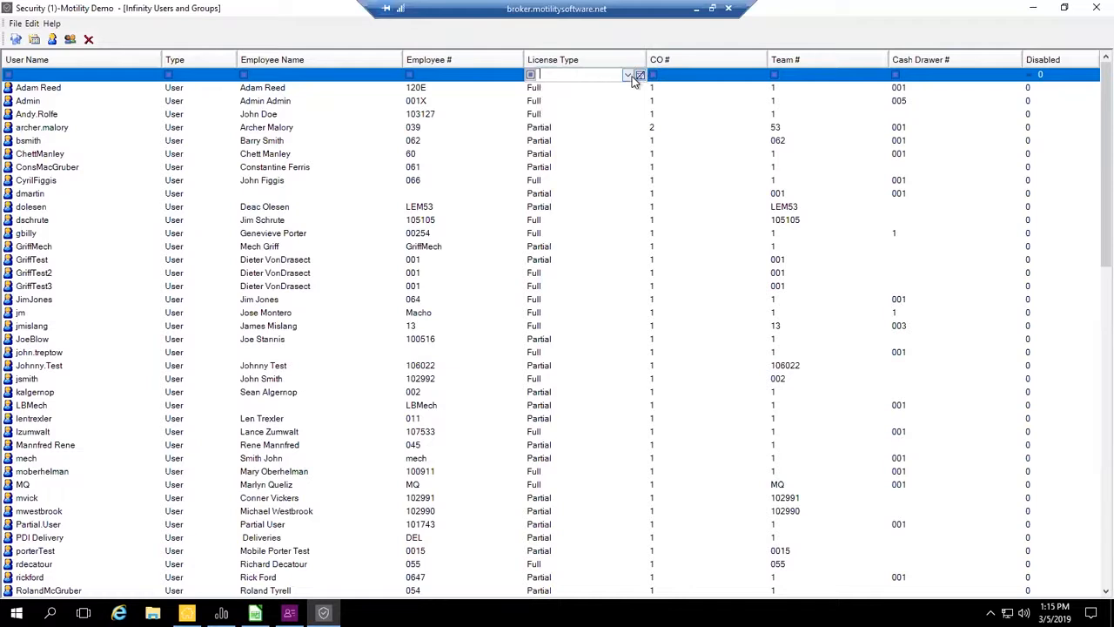
pyautogui.click(680, 76)
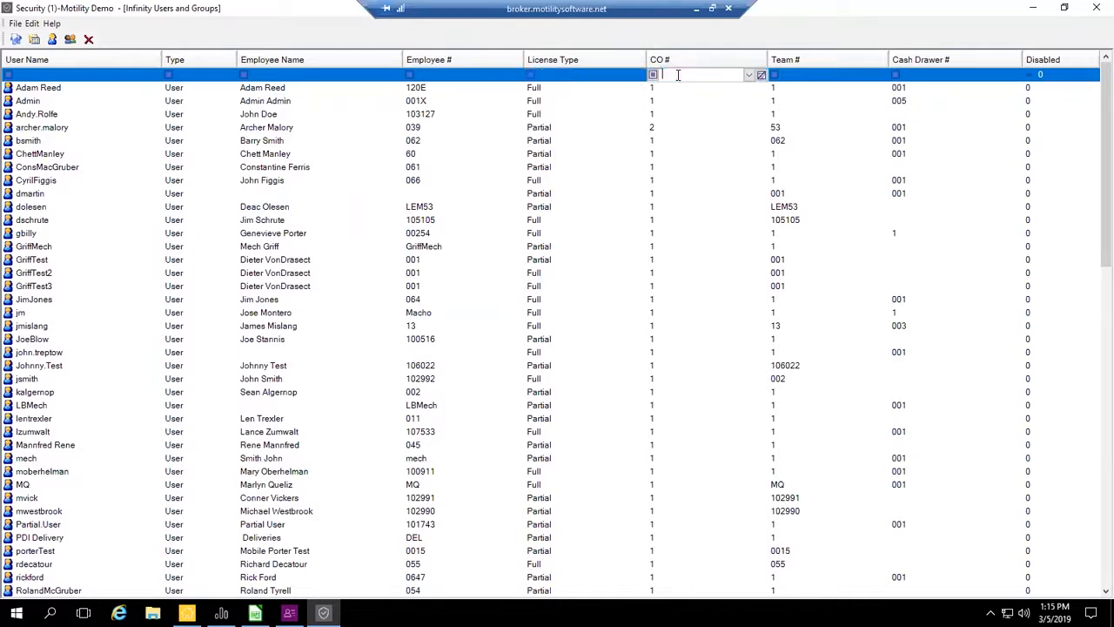
pyautogui.click(747, 76)
pyautogui.click(746, 76)
pyautogui.click(812, 76)
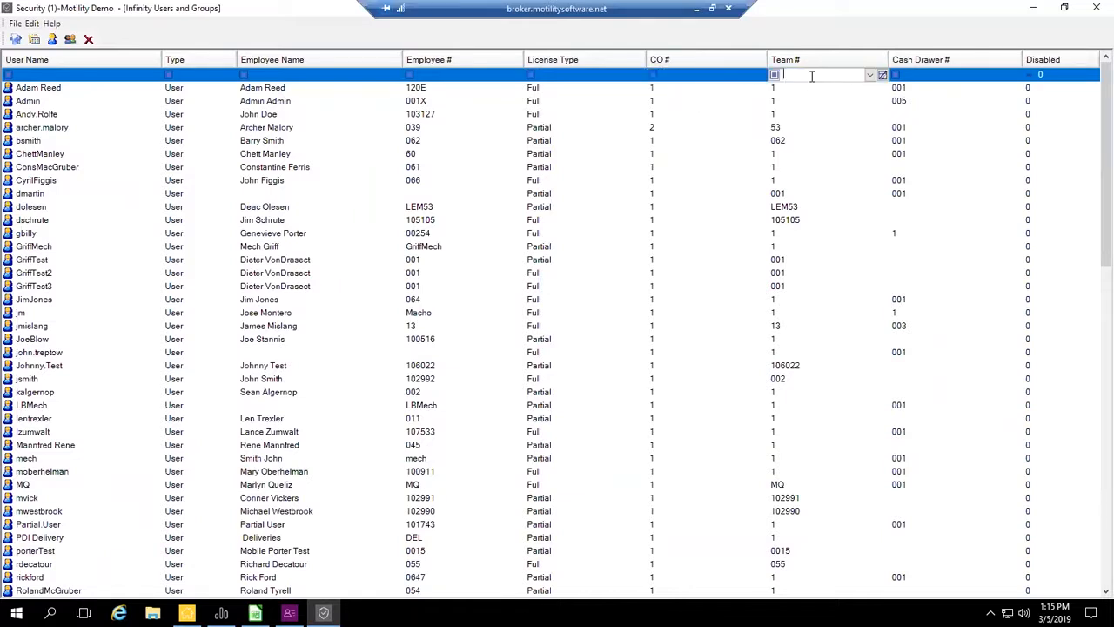
pyautogui.click(924, 74)
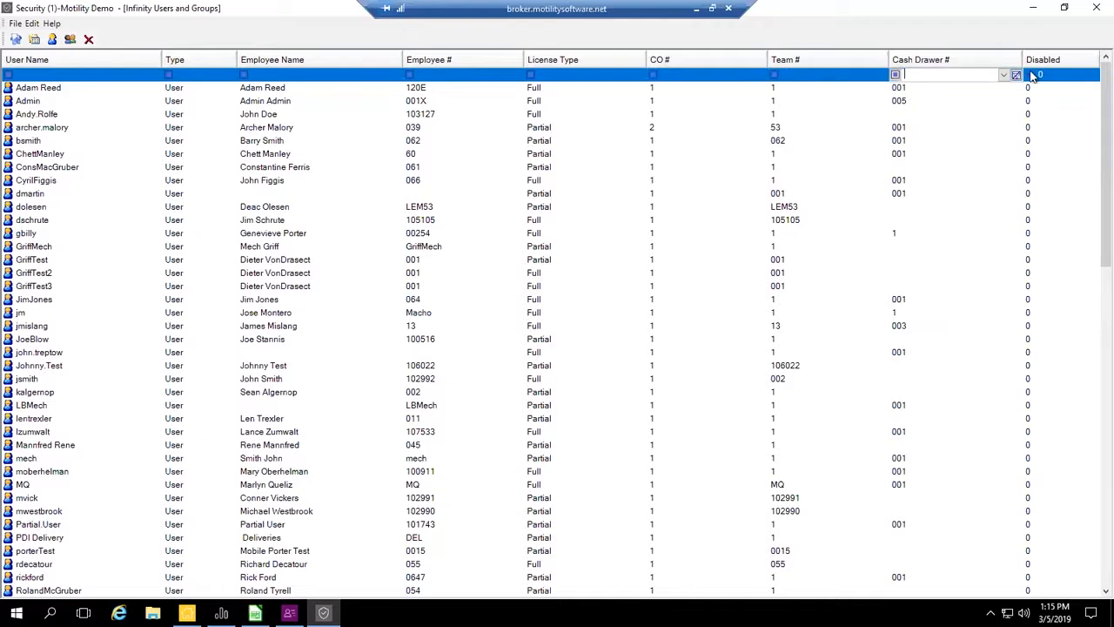
# - Filter the users and groups list to Disabled equal to 1
pyautogui.click(1057, 76)
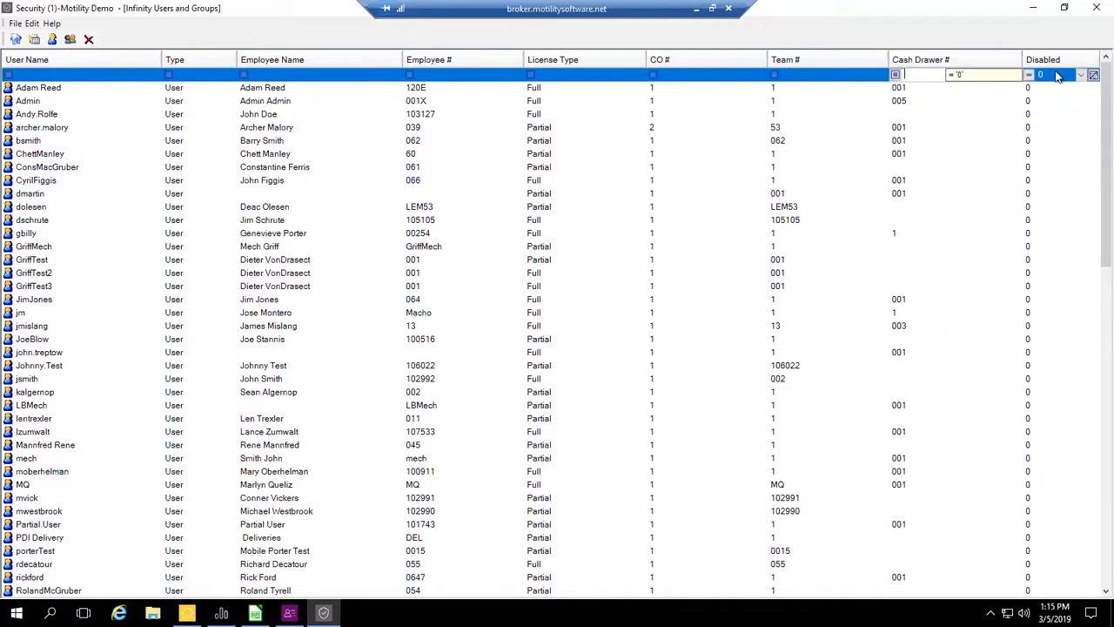
pyautogui.click(1078, 77)
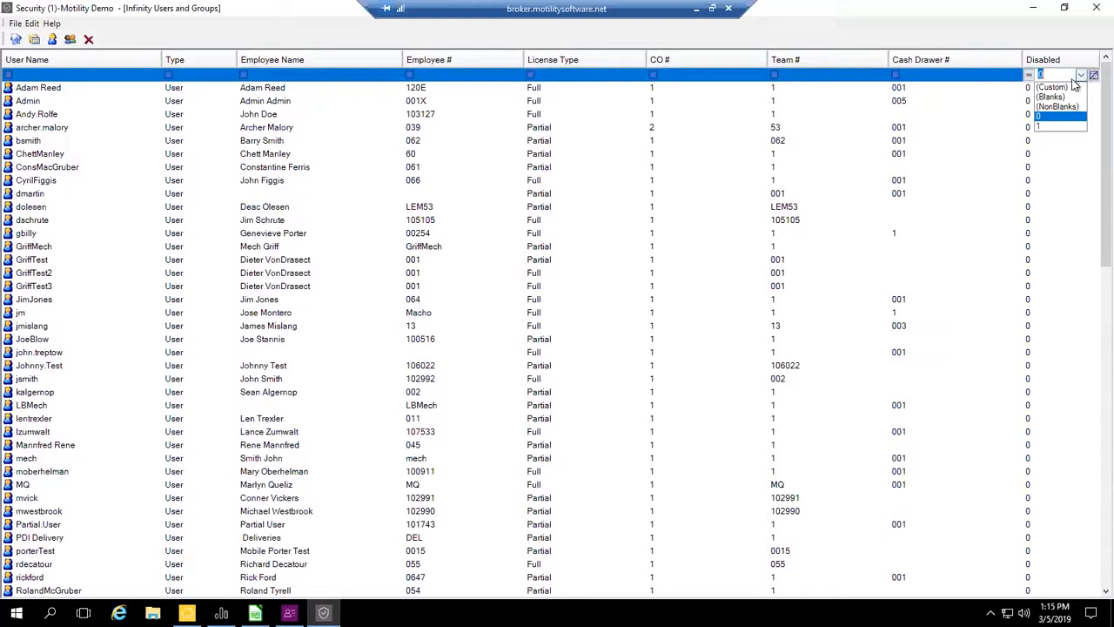
pyautogui.click(1053, 128)
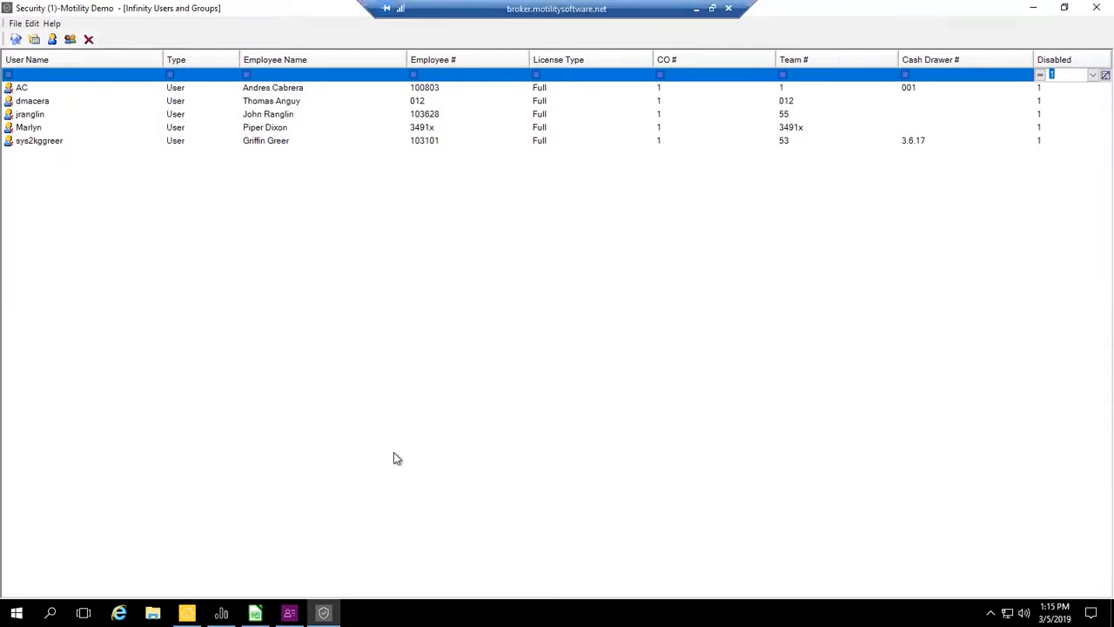
# - Return to the Employee window and view the Terminated date calendar of the current record without choosing a date
pyautogui.click(290, 613)
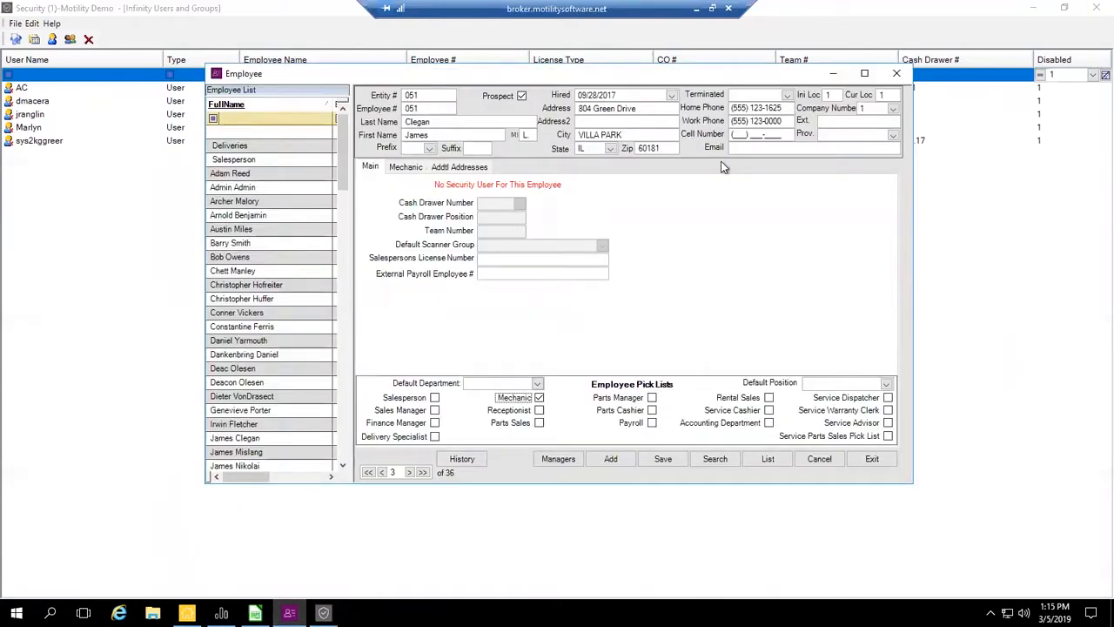
pyautogui.click(788, 94)
pyautogui.click(788, 95)
pyautogui.click(788, 95)
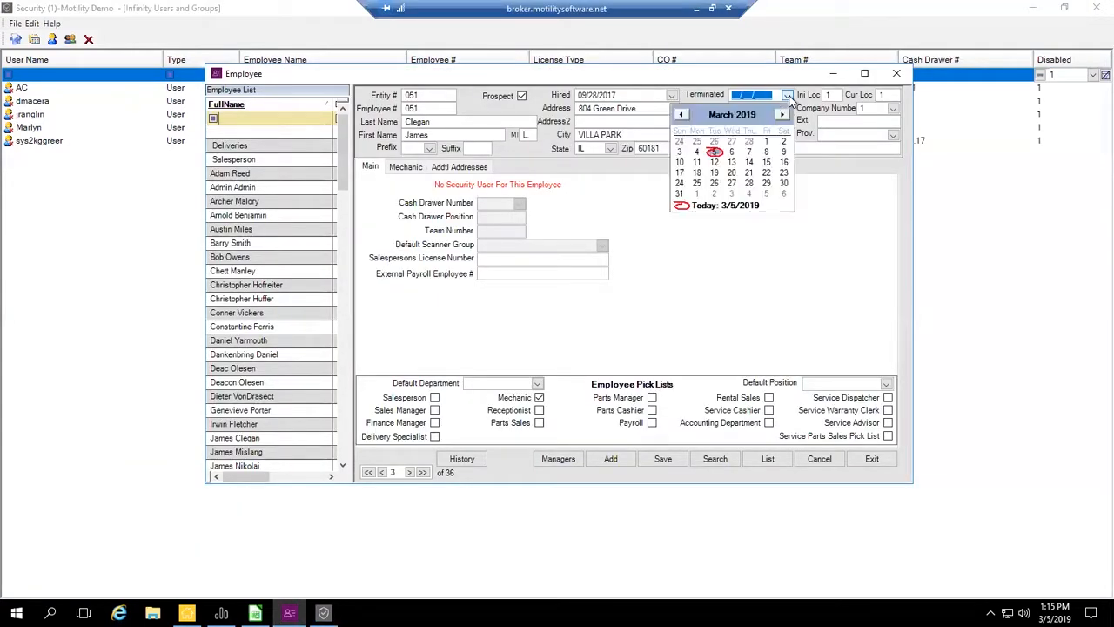
pyautogui.click(788, 95)
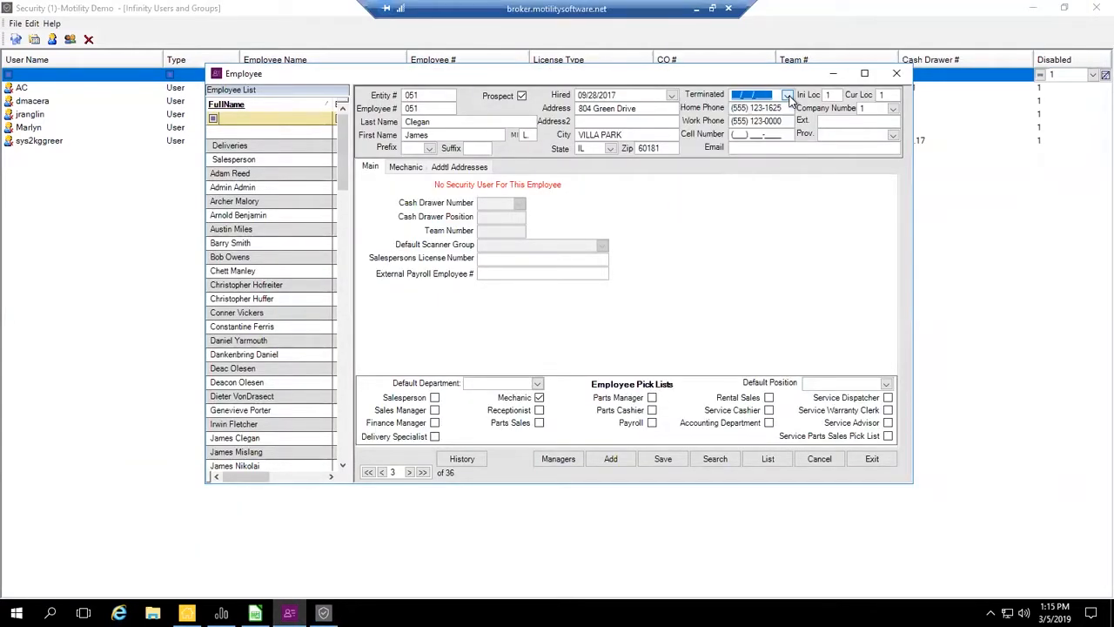
# - Open the record listed directly below Salesperson in the Employee List, set its Terminated date to 03/05/2019 and save it
pyautogui.click(245, 175)
pyautogui.click(609, 356)
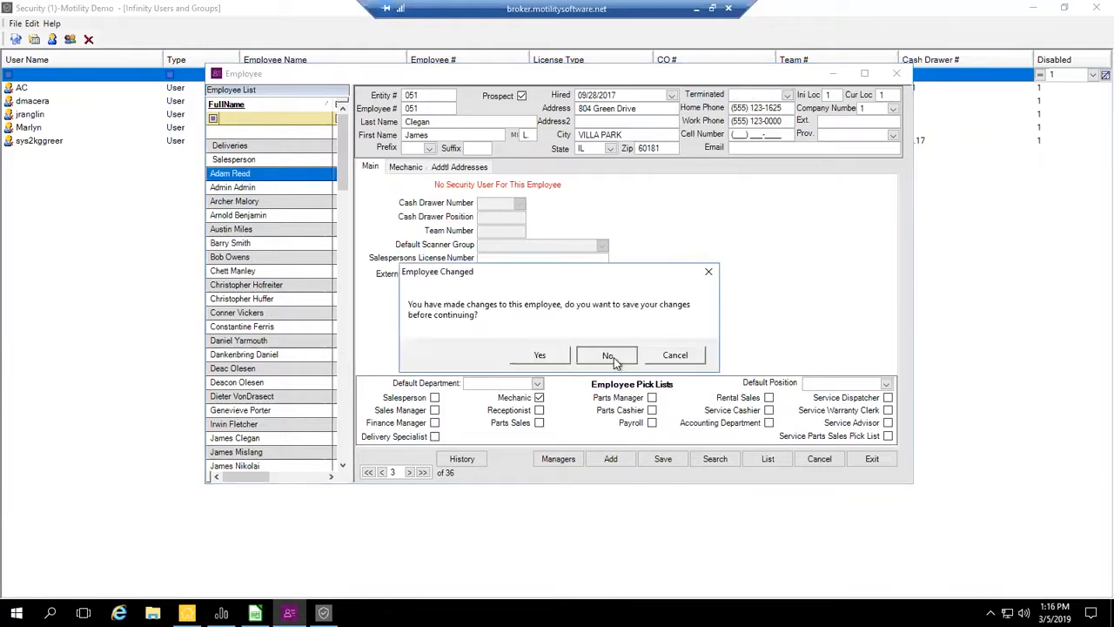
pyautogui.click(787, 95)
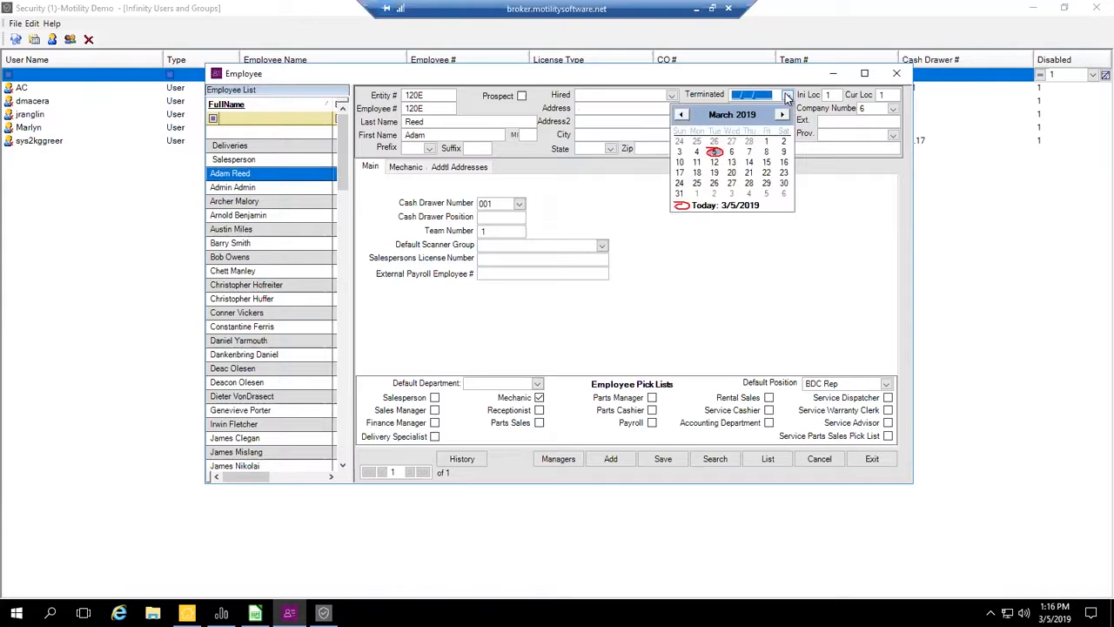
pyautogui.click(715, 160)
pyautogui.press('Tab')
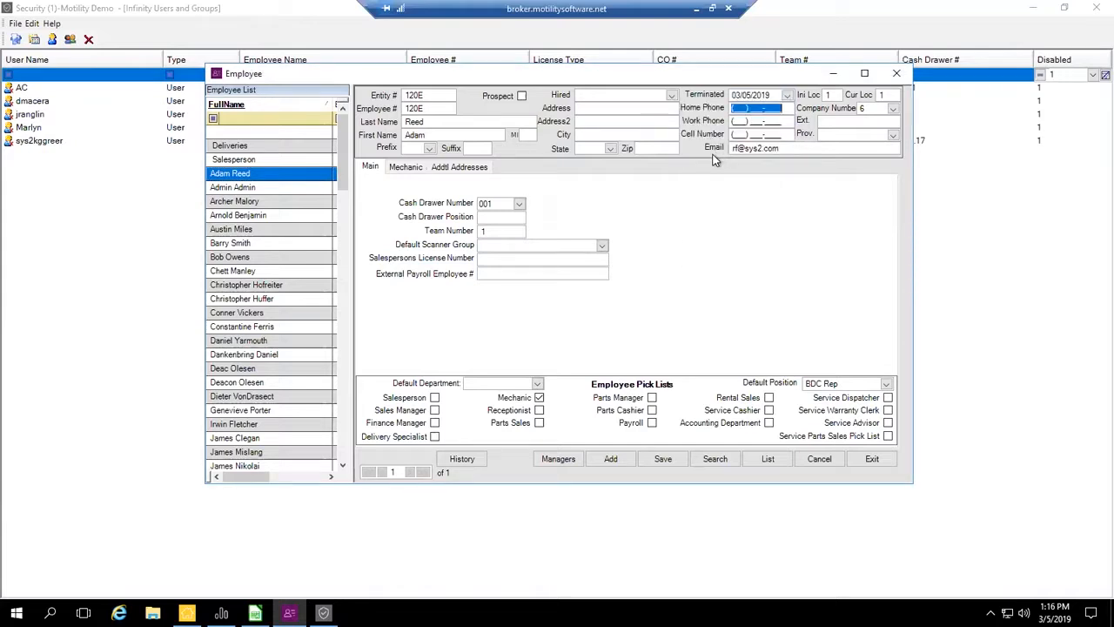
pyautogui.click(663, 459)
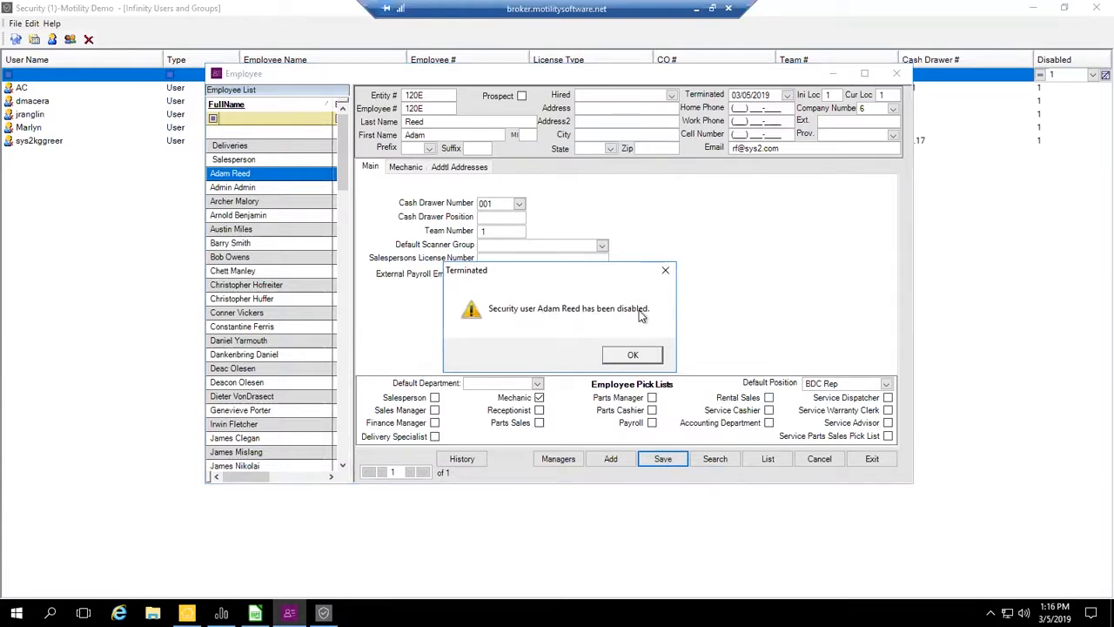
pyautogui.click(637, 353)
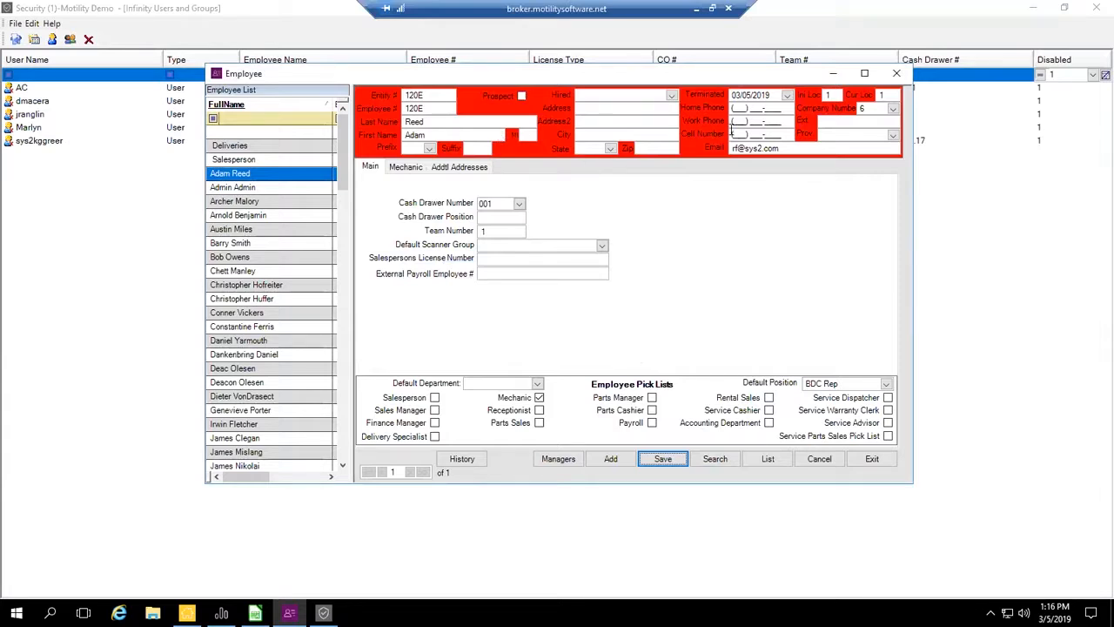
# - Minimize the Employee window and set the Disabled filter of the users and groups list to 0
pyautogui.click(831, 75)
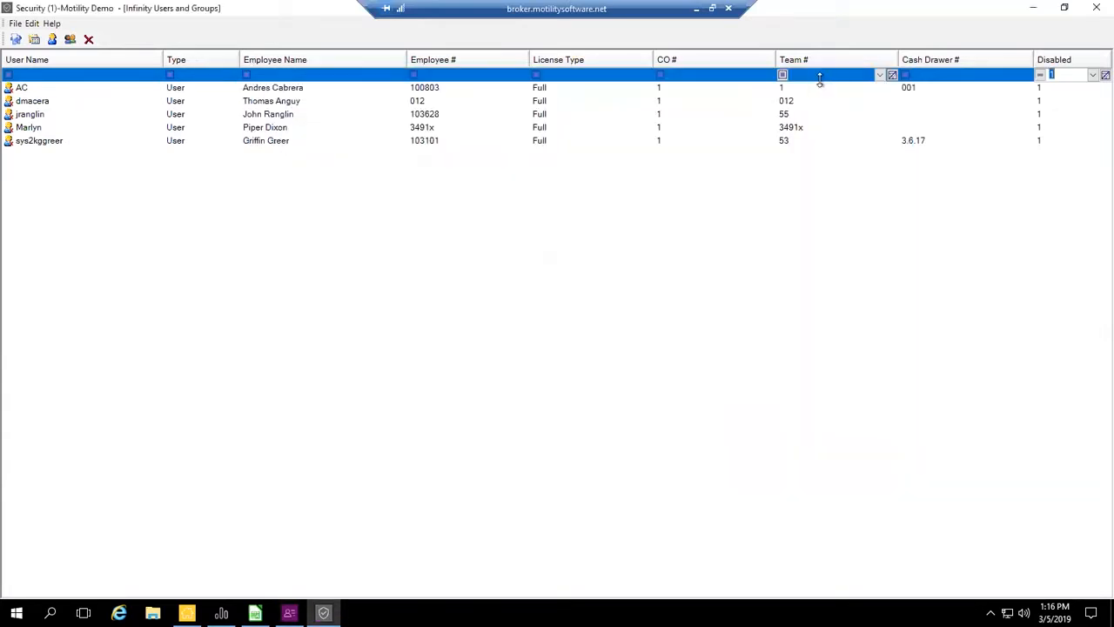
pyautogui.click(1091, 76)
pyautogui.click(1066, 119)
# - Filter the User Name column by a surname, and clear that filter
pyautogui.click(61, 74)
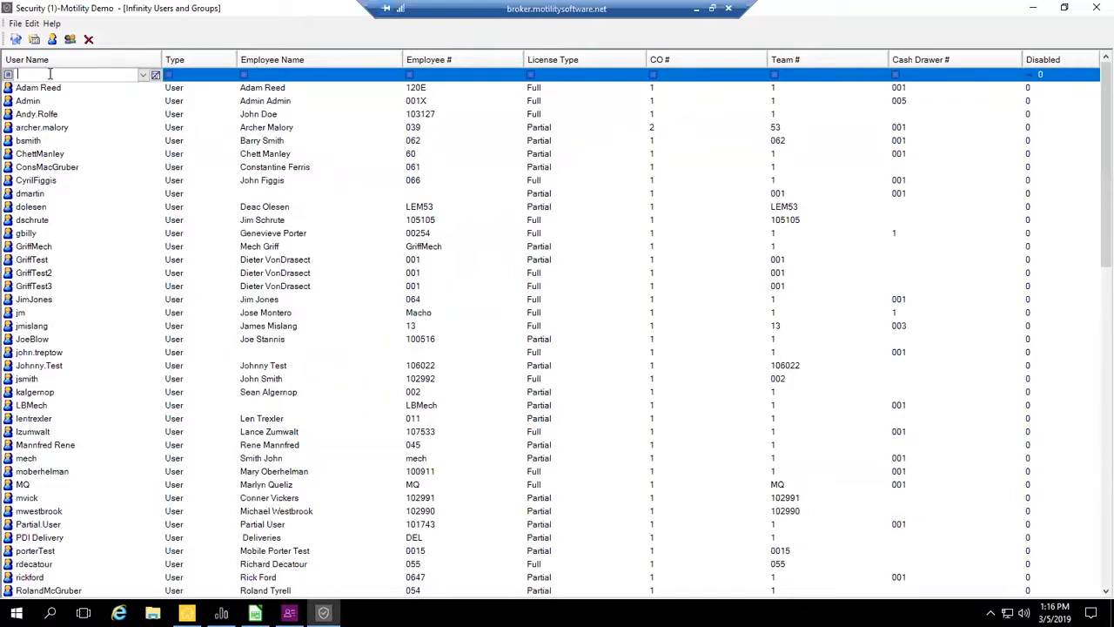
pyautogui.write('brown')
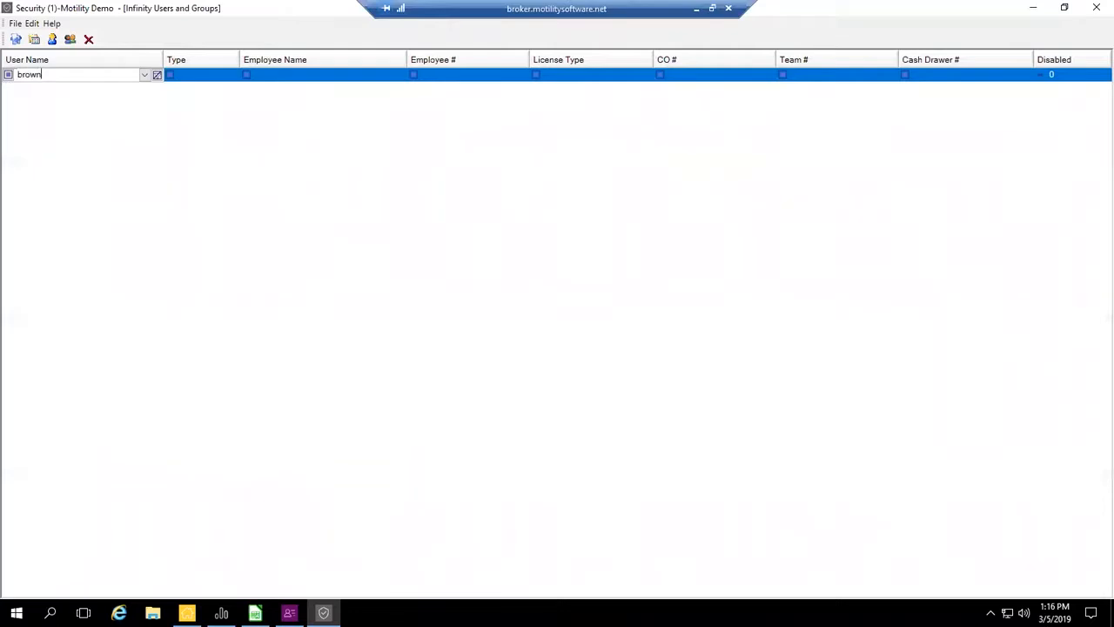
pyautogui.press('BackSpace')
pyautogui.press('BackSpace')
pyautogui.press('BackSpace')
pyautogui.press('BackSpace')
pyautogui.press('BackSpace')
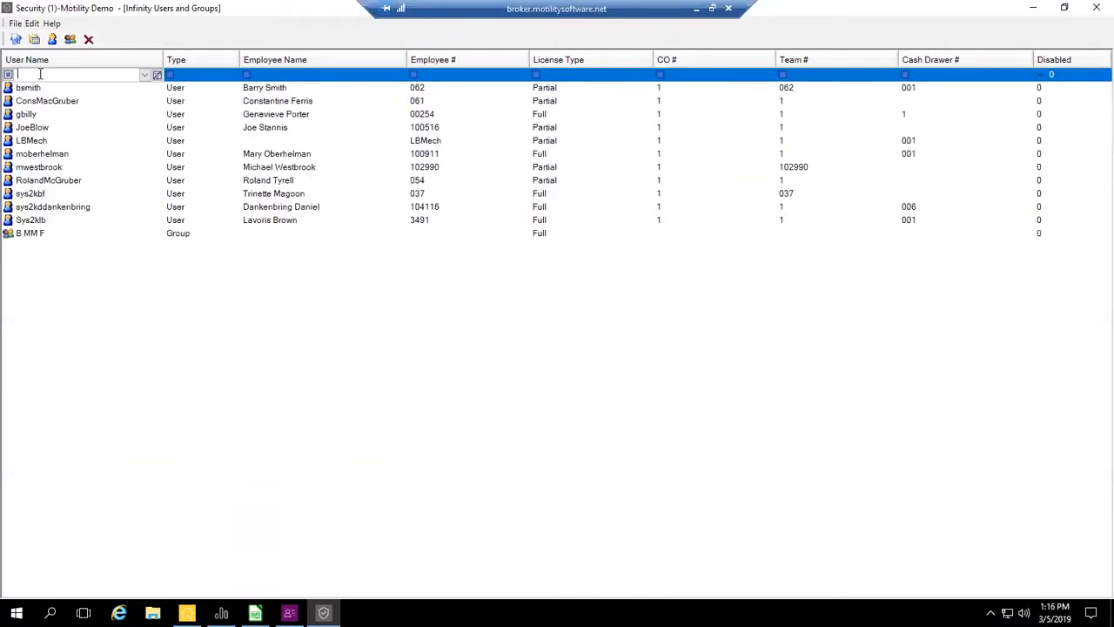
# - Filter the Type column by "gro" to list only groups, and clear that filter
pyautogui.press('Tab')
pyautogui.write('gro')
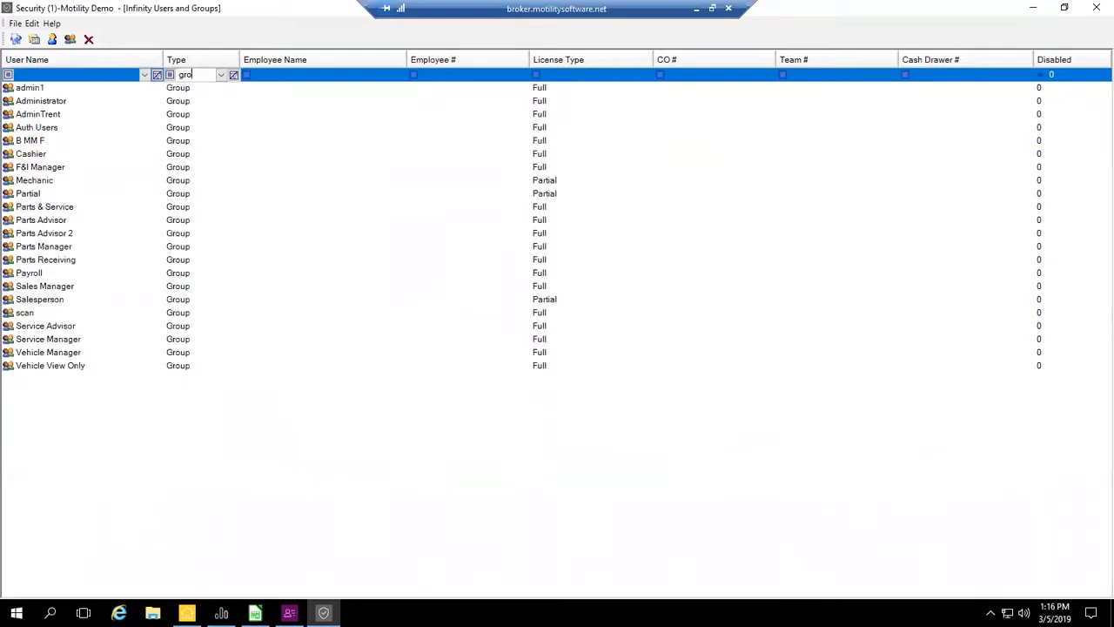
pyautogui.press('BackSpace')
pyautogui.press('BackSpace')
pyautogui.press('BackSpace')
# - Filter the Employee Name column by a surname, and clear that filter
pyautogui.press('Tab')
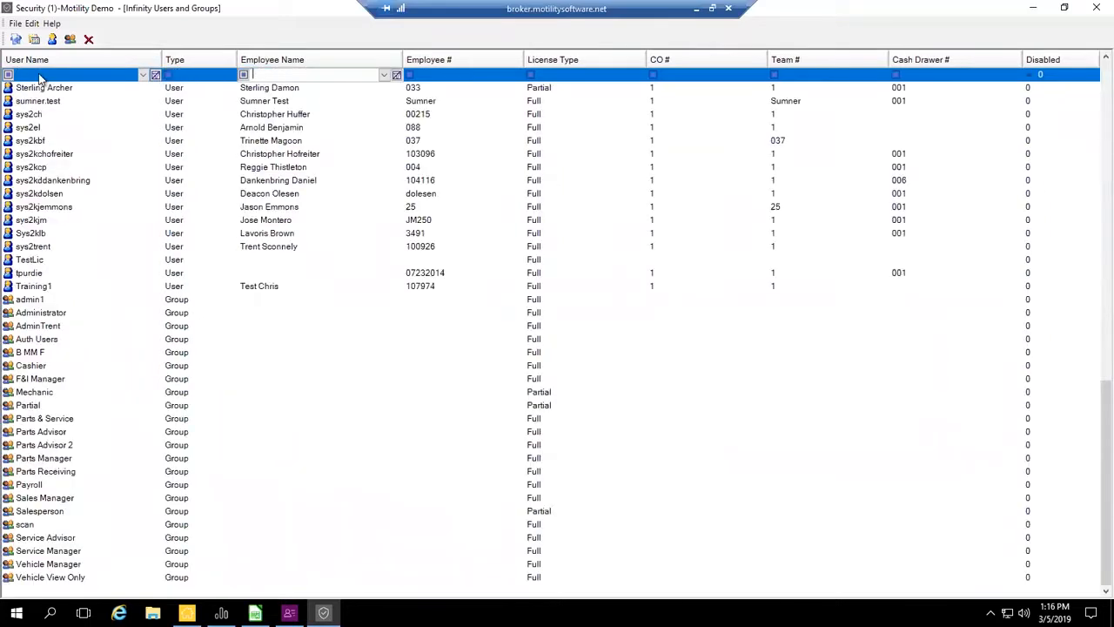
pyautogui.write('brown')
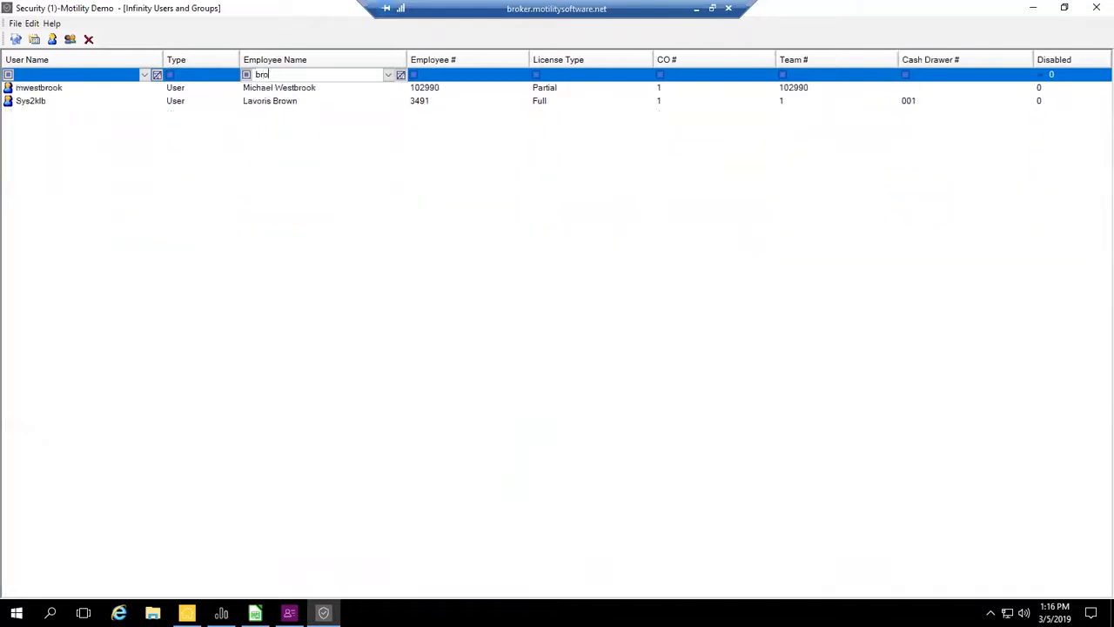
pyautogui.press('BackSpace')
pyautogui.press('BackSpace')
pyautogui.press('BackSpace')
pyautogui.press('BackSpace')
pyautogui.press('BackSpace')
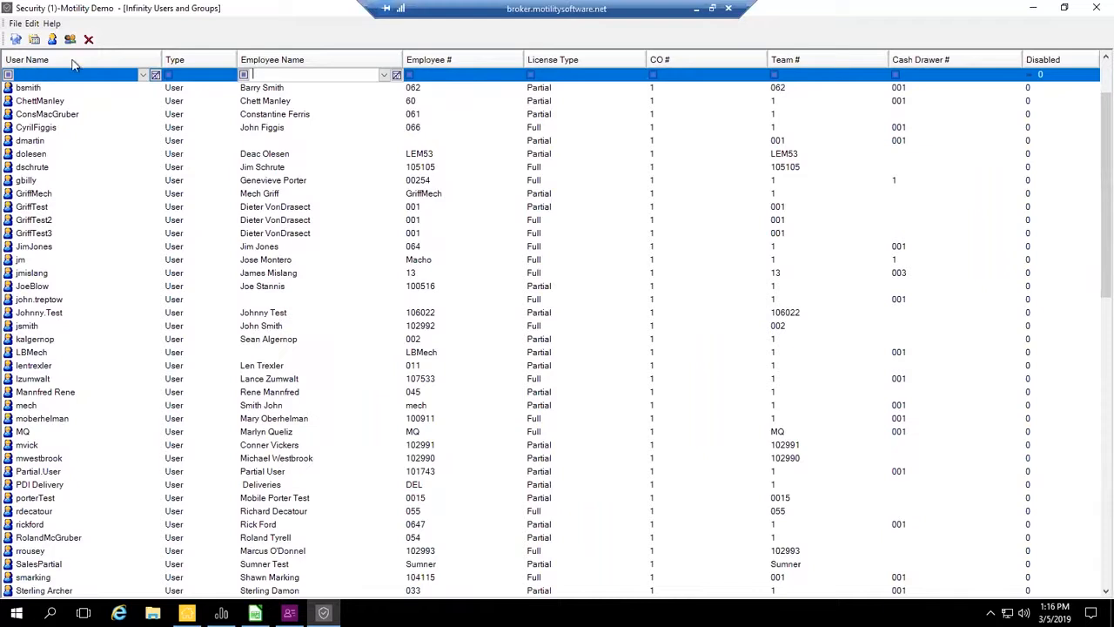
# - Filter the License Type column of the users and groups list to Partial
pyautogui.click(447, 73)
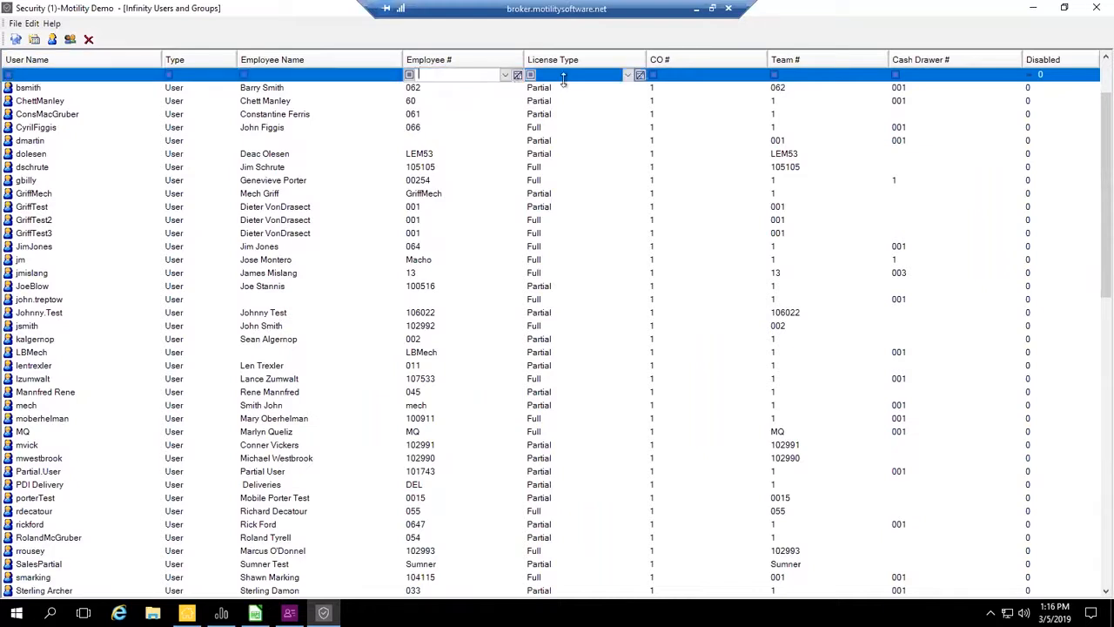
pyautogui.click(634, 75)
pyautogui.click(630, 77)
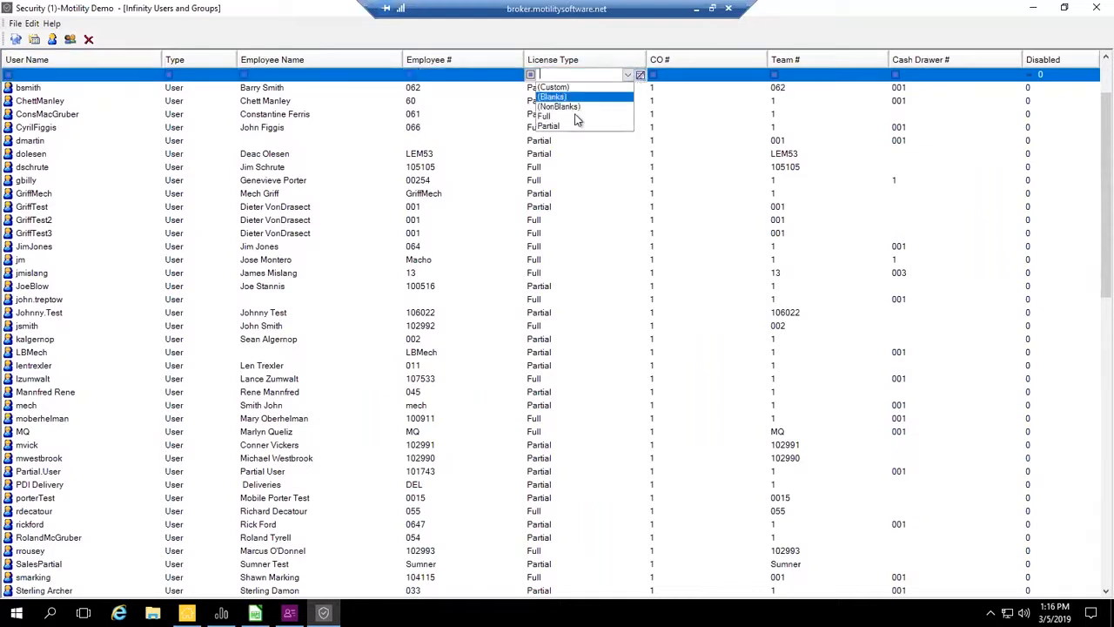
pyautogui.click(569, 123)
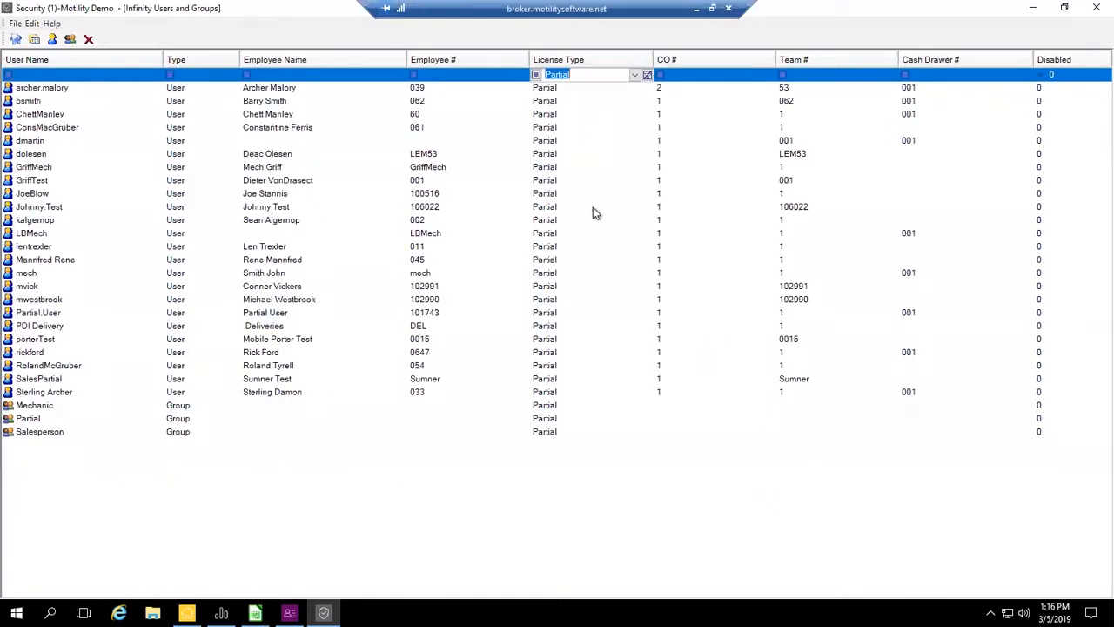
# - Filter the CO # column to 1, and clear both the CO # and License Type filters
pyautogui.click(705, 76)
pyautogui.click(757, 75)
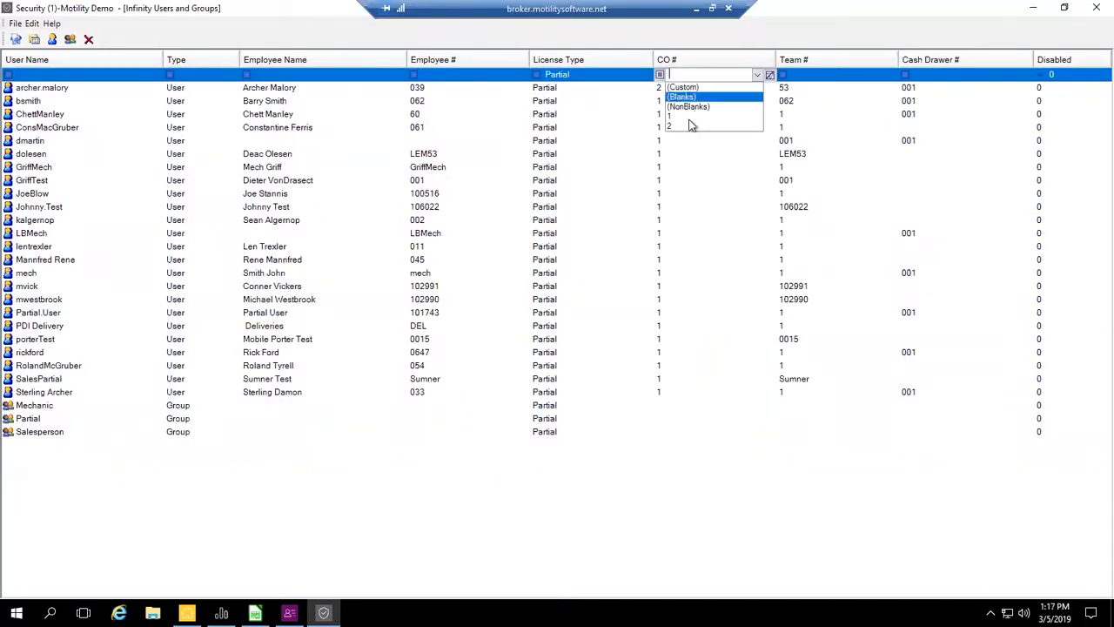
pyautogui.click(683, 116)
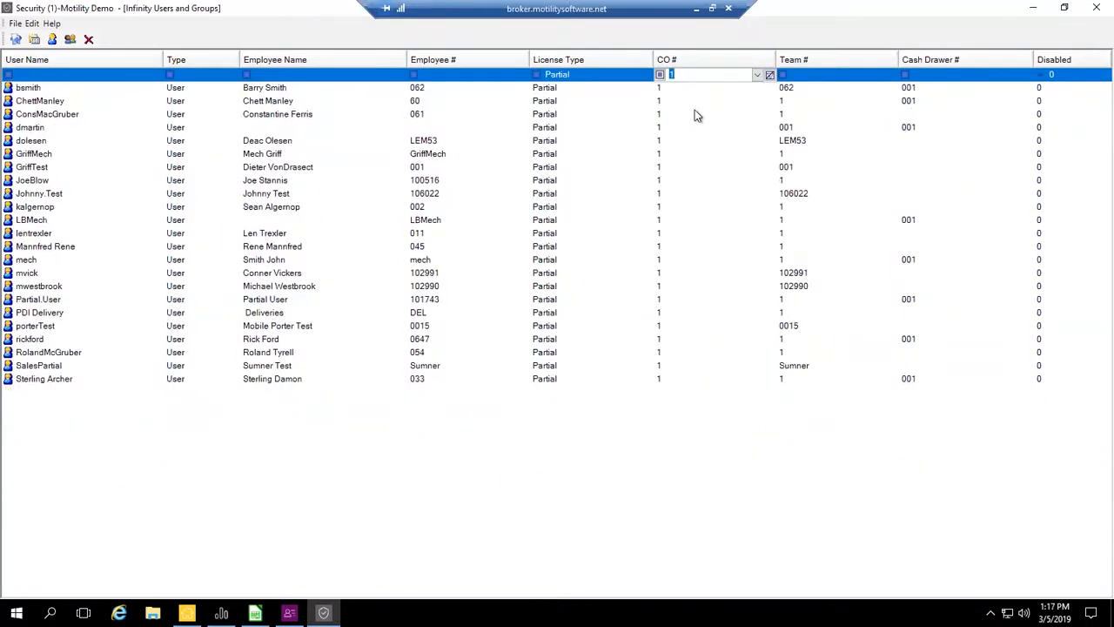
pyautogui.click(770, 76)
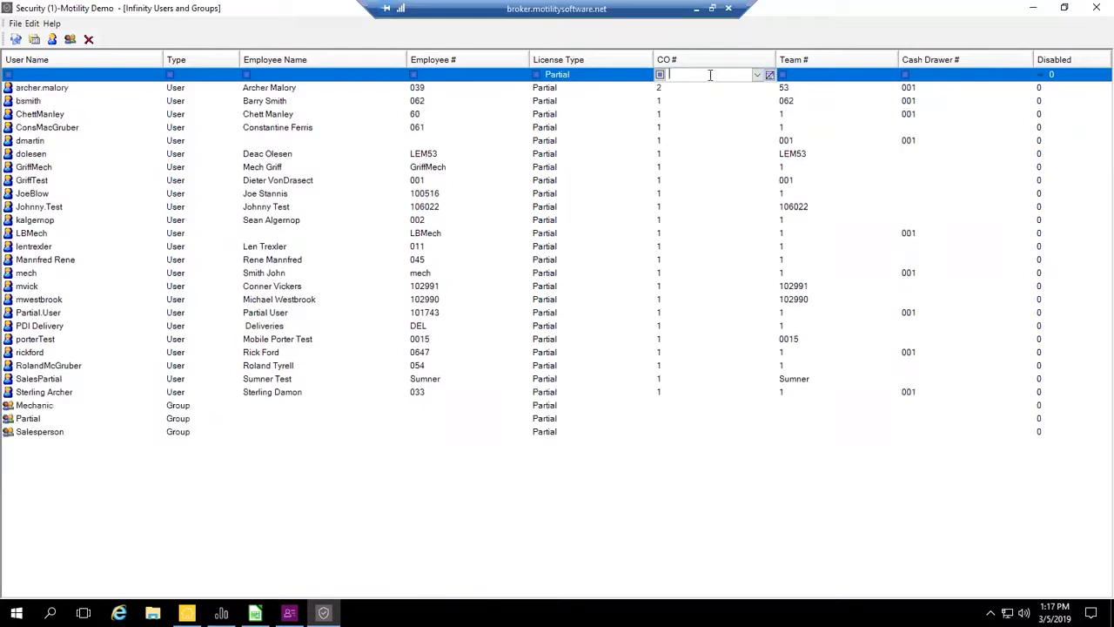
pyautogui.click(646, 75)
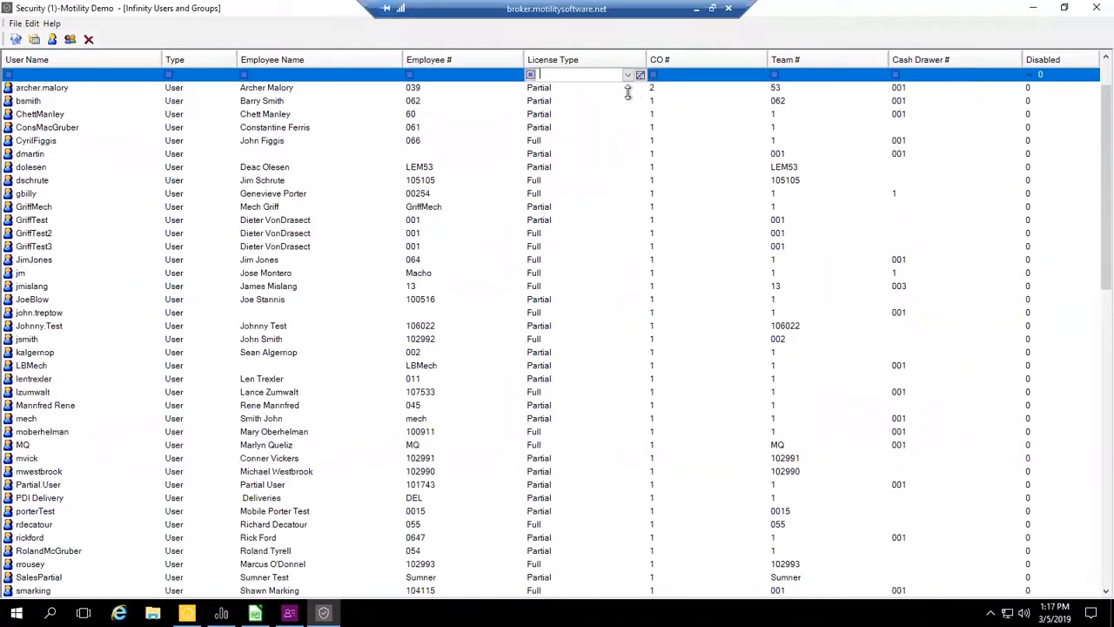
# - Open a new user form, look up the employee by surname in the Employee window, and minimize that window
pyautogui.scroll(1, 530, 150)
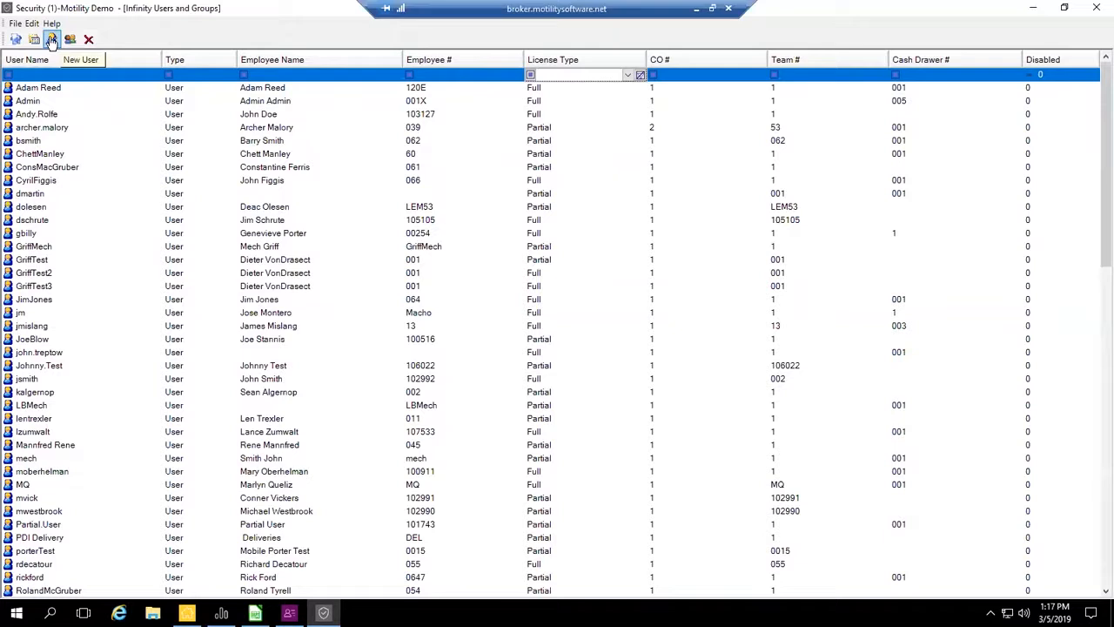
pyautogui.click(52, 41)
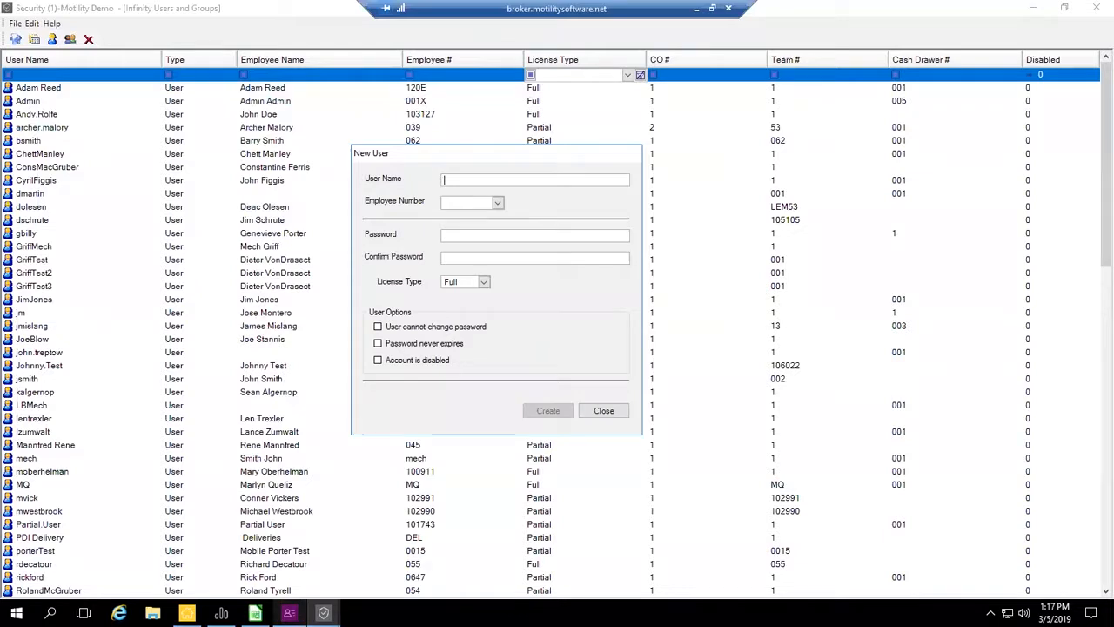
pyautogui.click(290, 612)
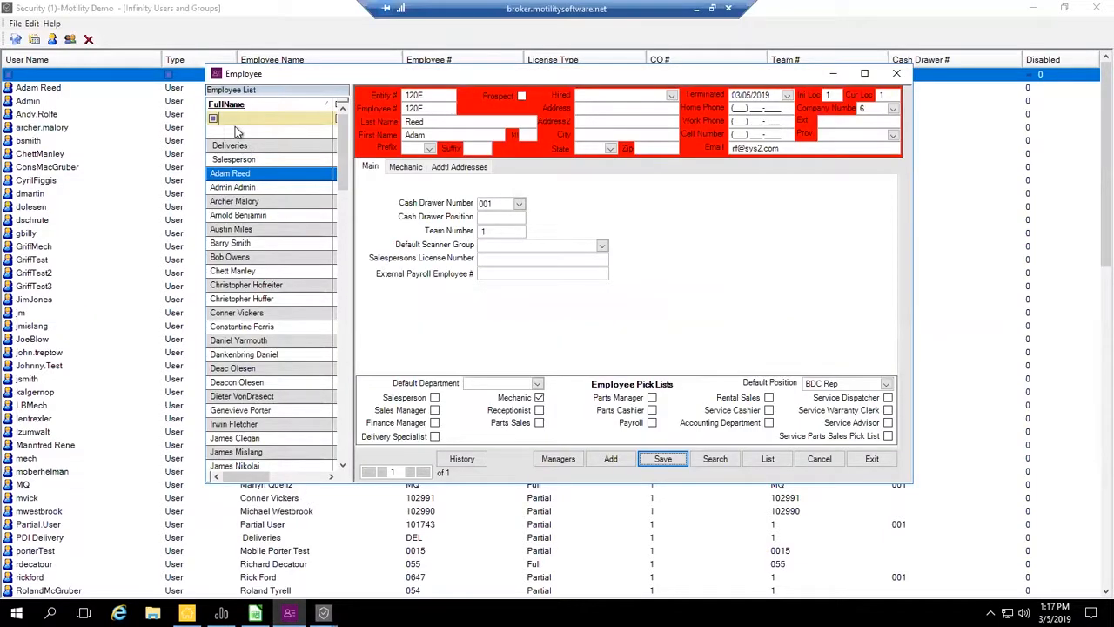
pyautogui.write('cle')
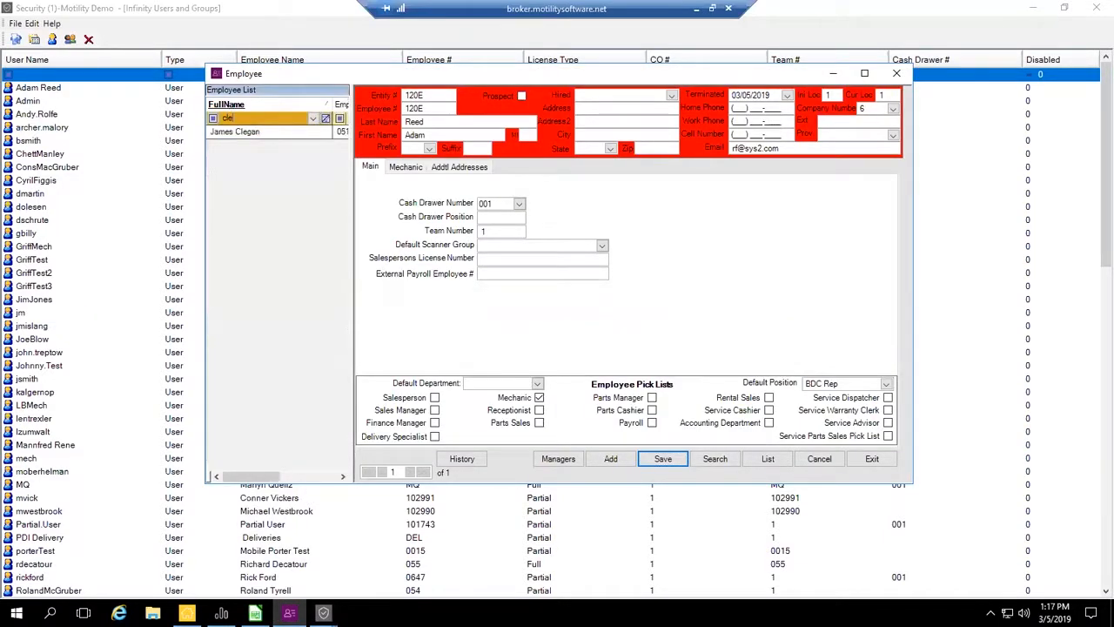
pyautogui.click(834, 74)
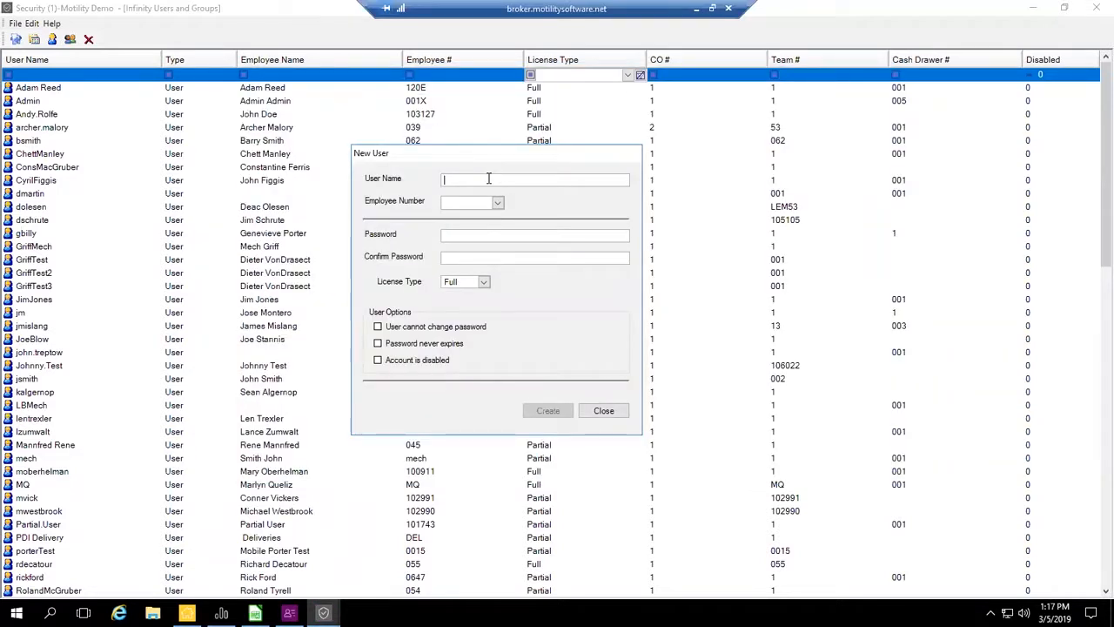
# - Enter the new user's user name and assign the matching employee number from the list sorted by full name
pyautogui.click(497, 202)
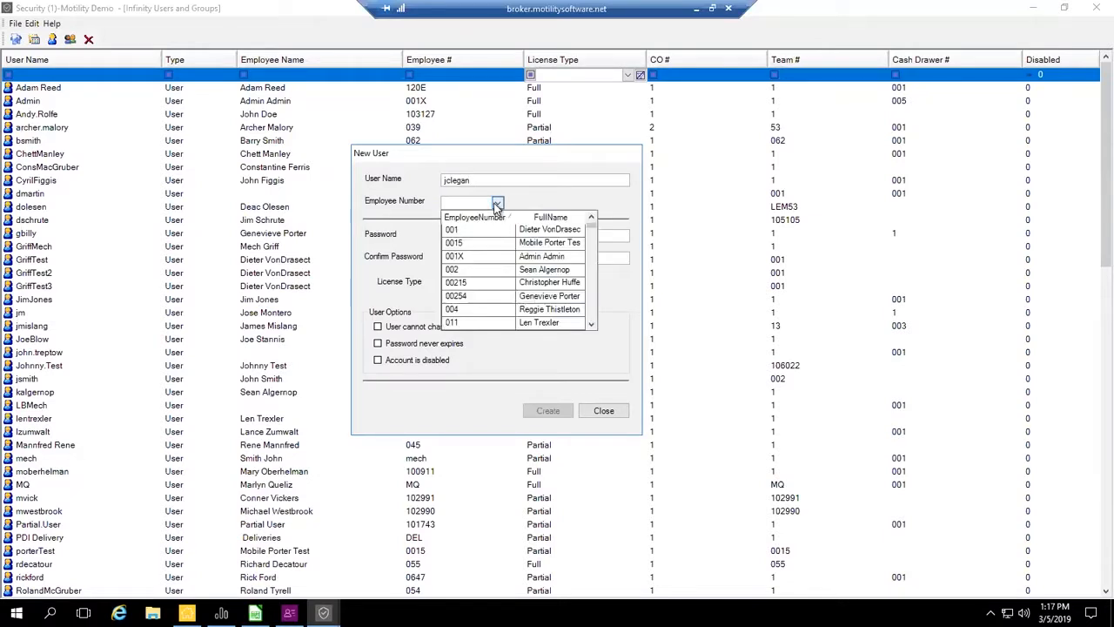
pyautogui.click(550, 221)
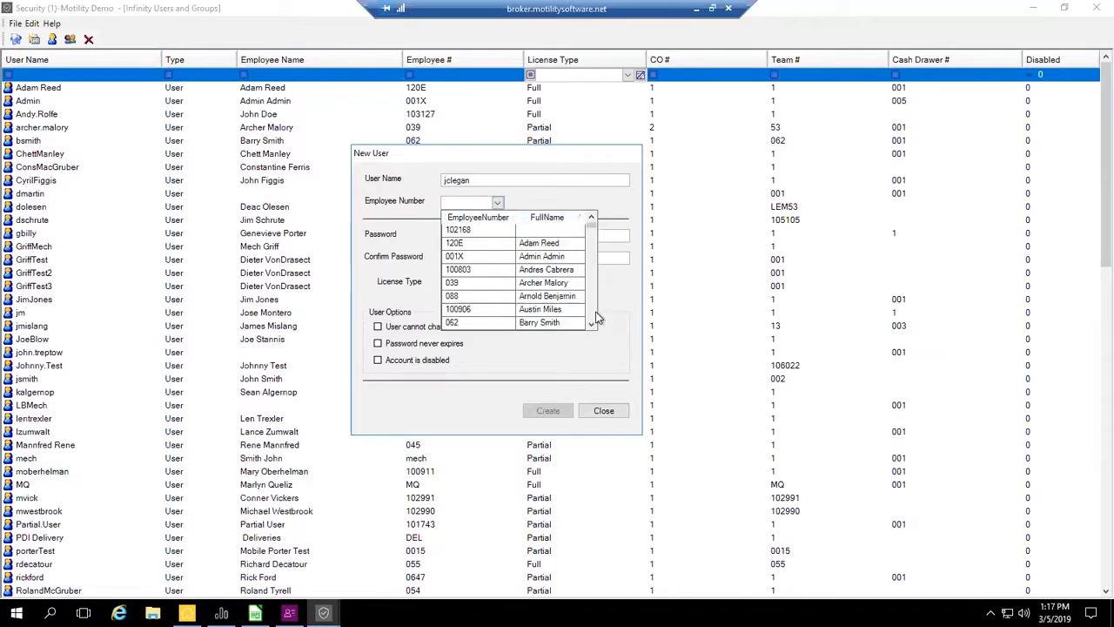
pyautogui.click(544, 217)
pyautogui.click(544, 217)
pyautogui.scroll(-5, 592, 317)
pyautogui.scroll(-3, 592, 318)
pyautogui.scroll(3, 589, 236)
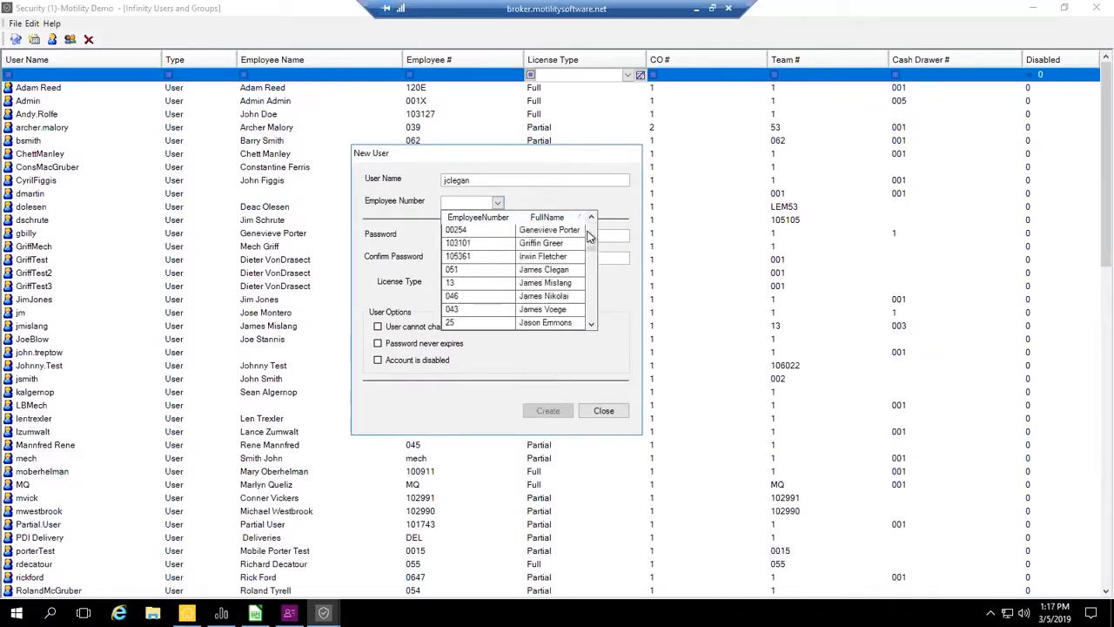
pyautogui.click(564, 272)
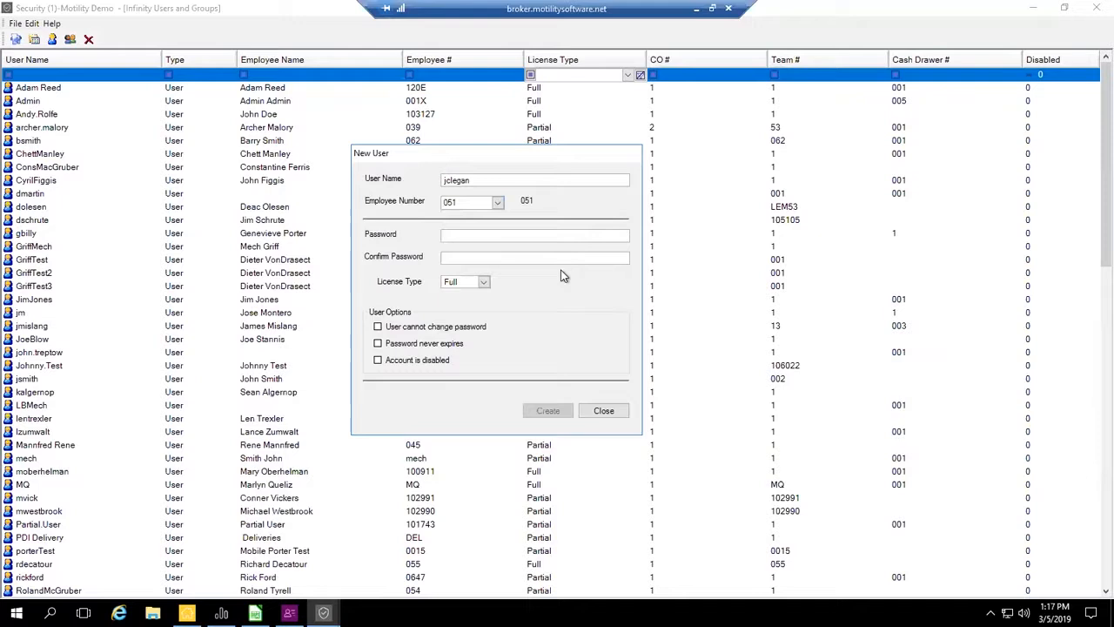
pyautogui.click(480, 235)
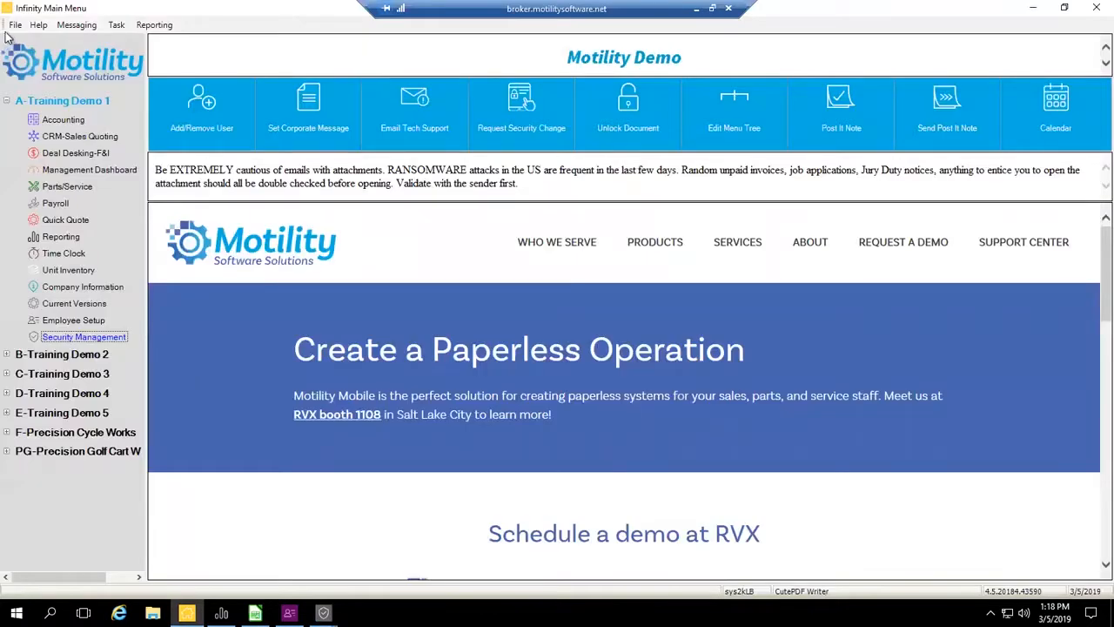
# - Open Mobile User Setup from the Infinity Main Menu and enter the employee's NT username and NT password
pyautogui.click(15, 25)
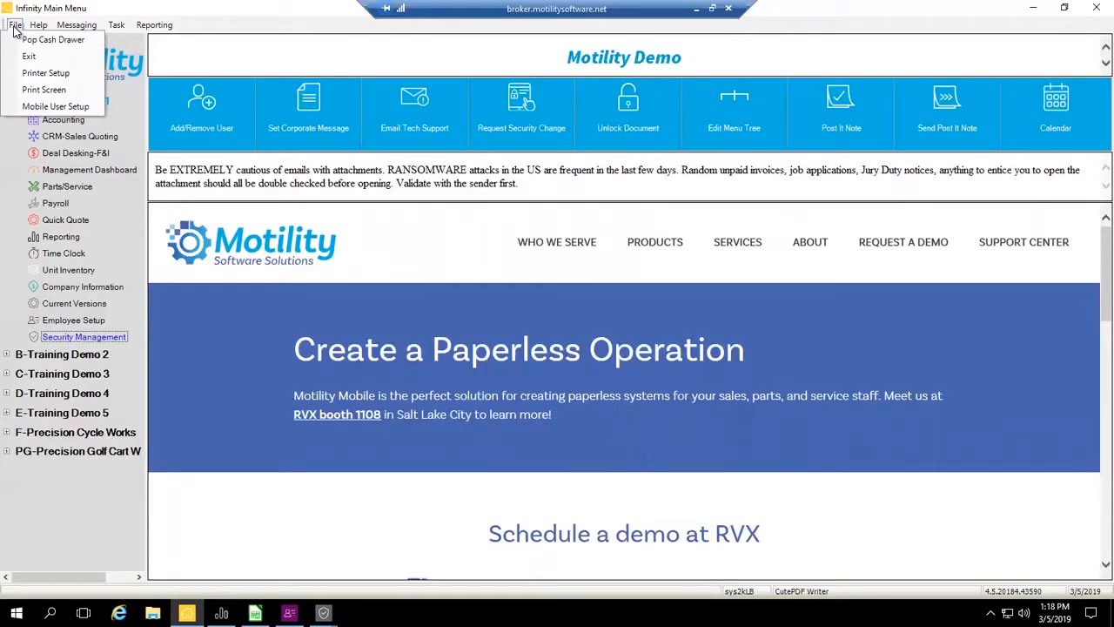
pyautogui.click(44, 107)
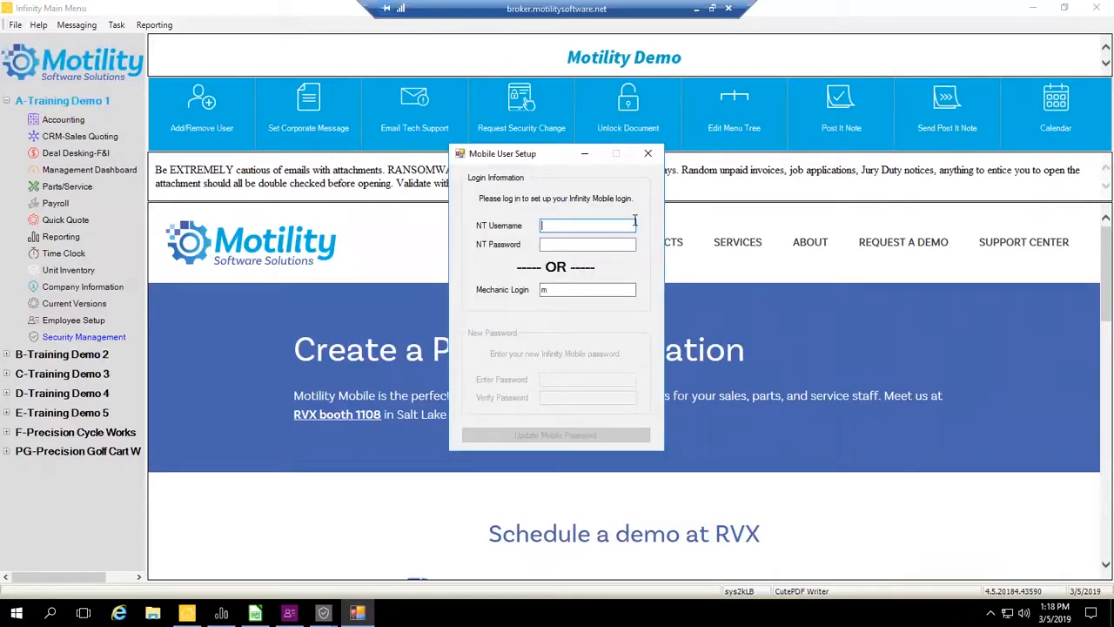
pyautogui.click(545, 242)
pyautogui.click(558, 230)
pyautogui.press('Tab')
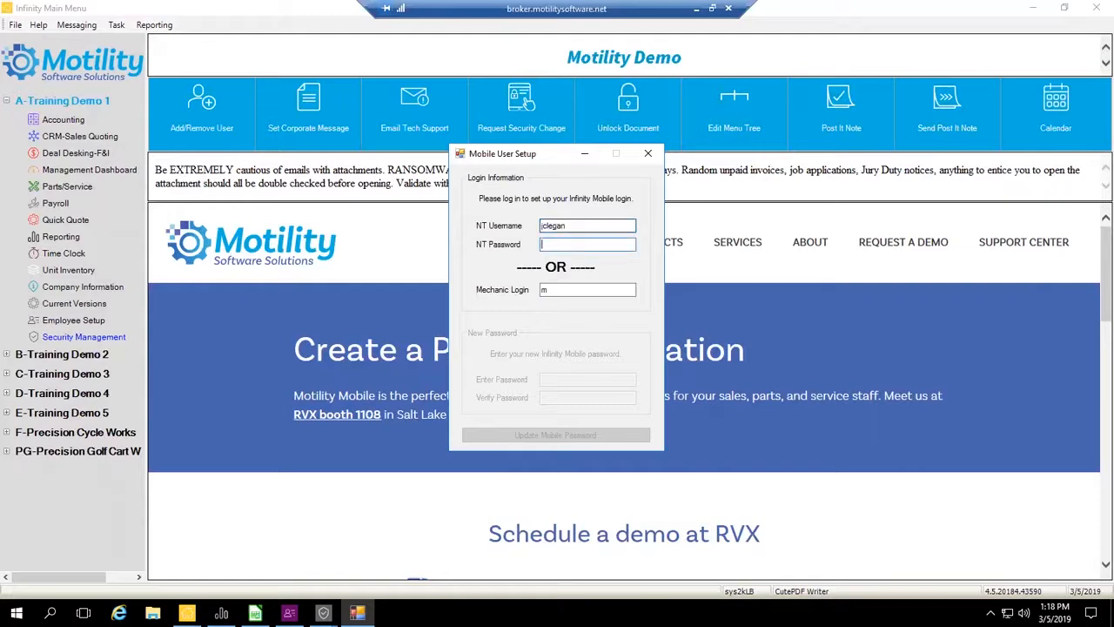
pyautogui.write('*******')
# - Go through the NT password and the new mobile password fields, and close Mobile User Setup without updating the password
pyautogui.click(571, 380)
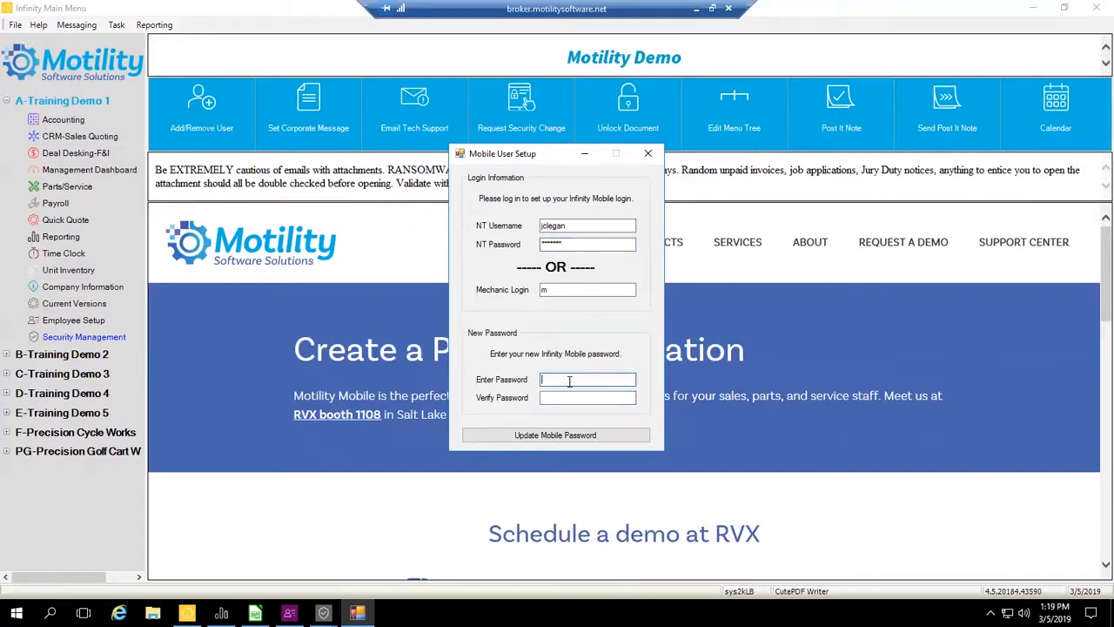
pyautogui.moveTo(588, 244); pyautogui.dragTo(495, 247)
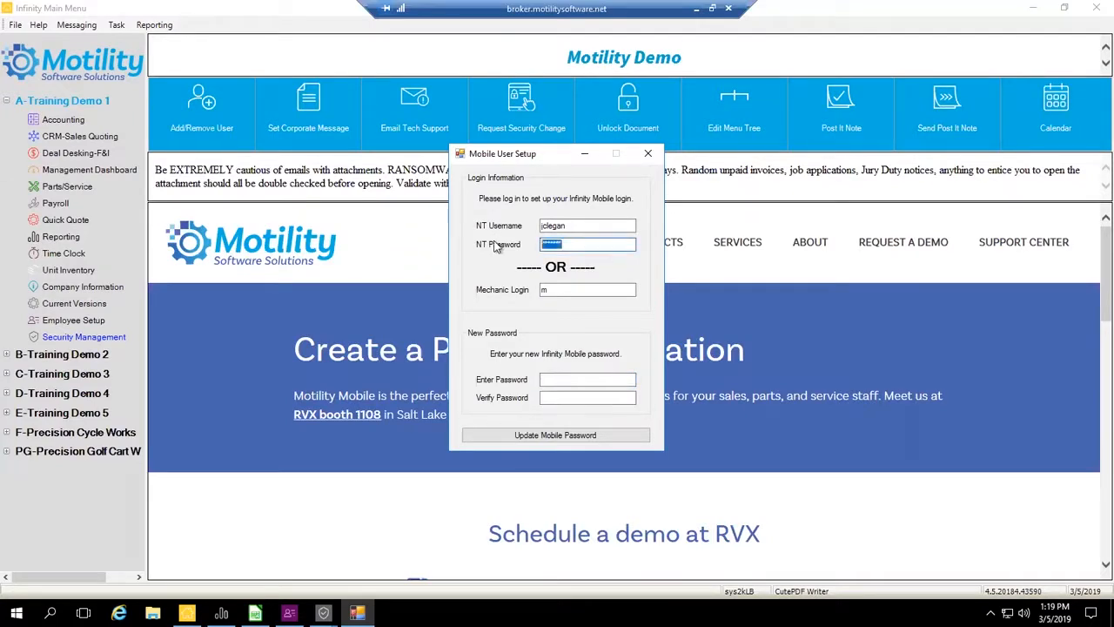
pyautogui.click(557, 380)
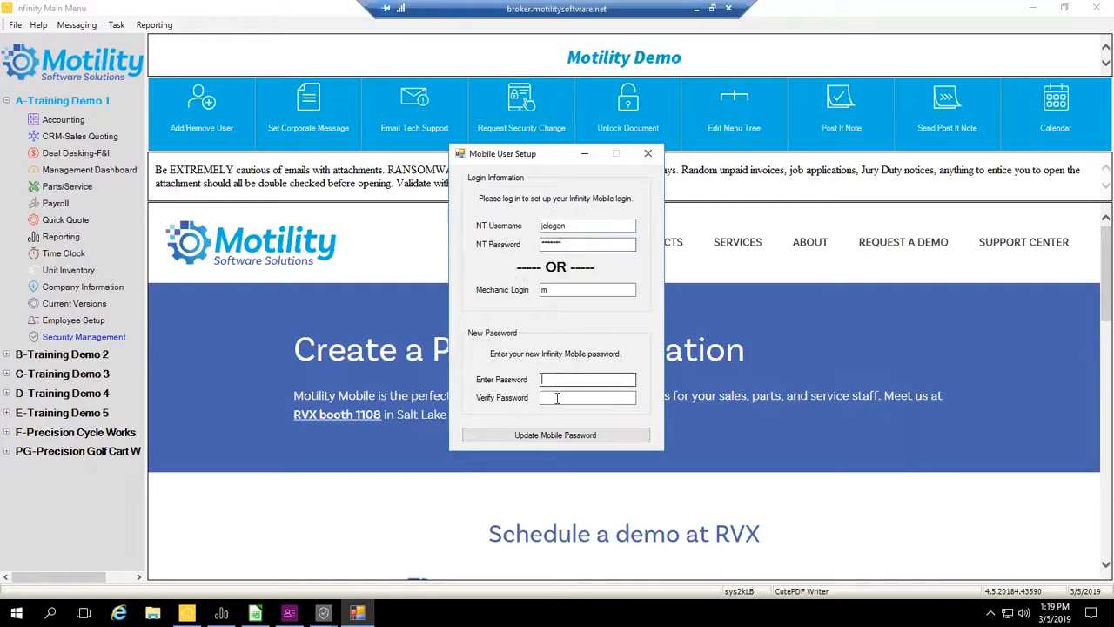
pyautogui.click(559, 397)
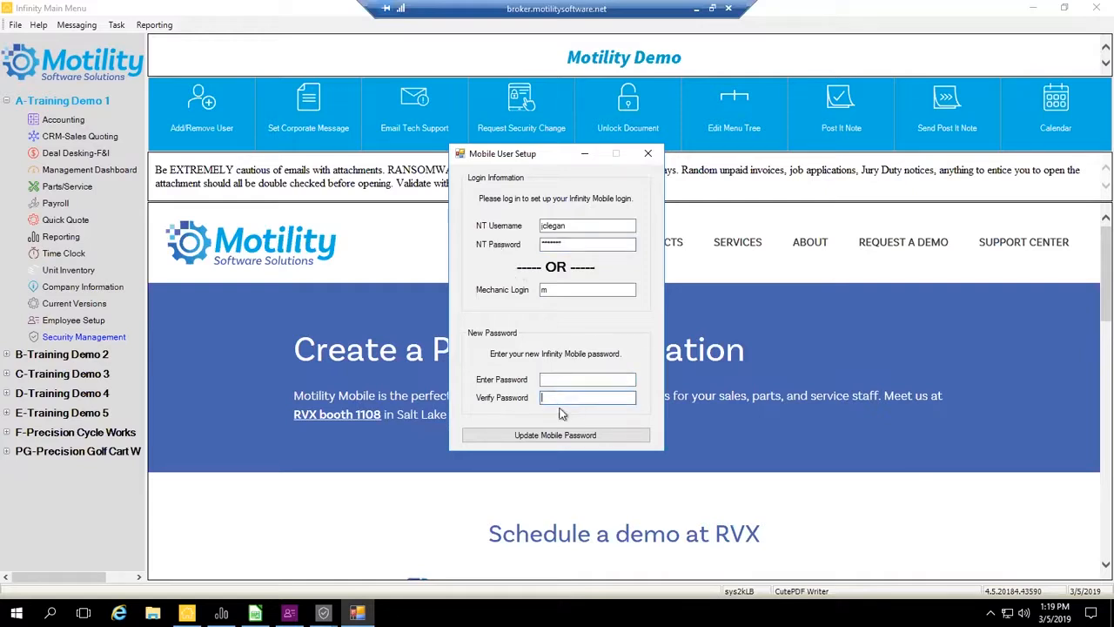
pyautogui.click(646, 155)
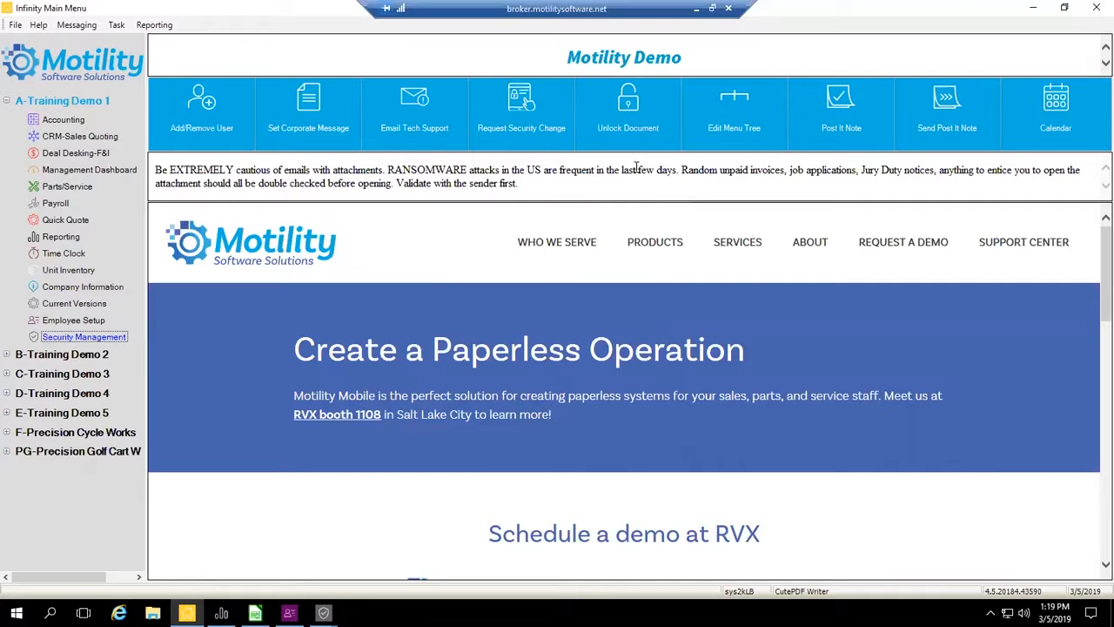
# - Switch back to the New User form in Security Management and enter the account password
pyautogui.click(525, 103)
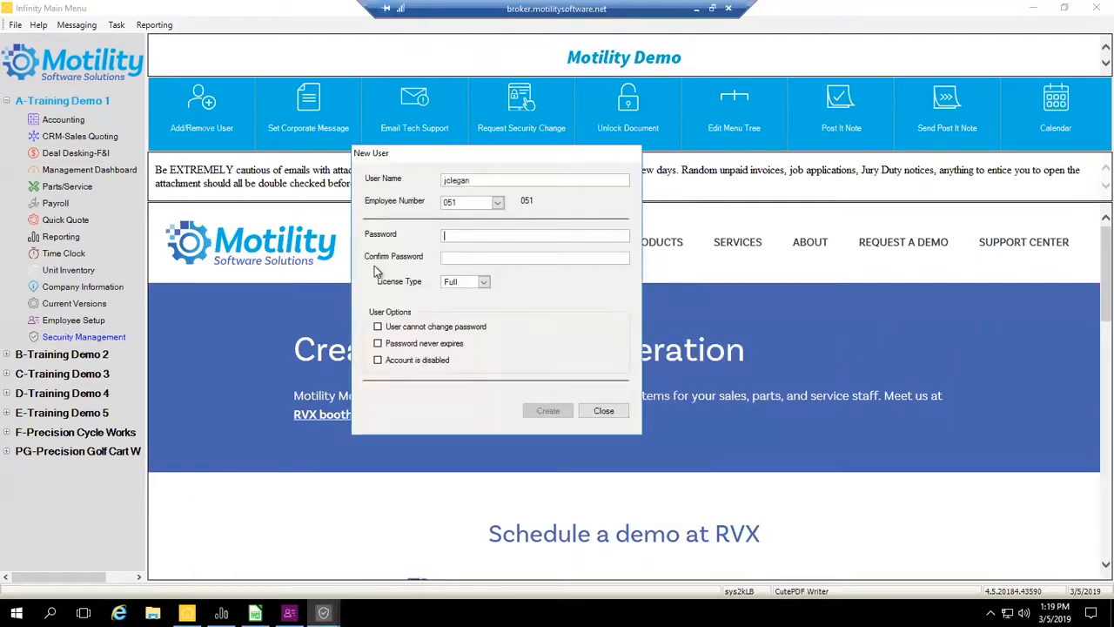
pyautogui.click(324, 613)
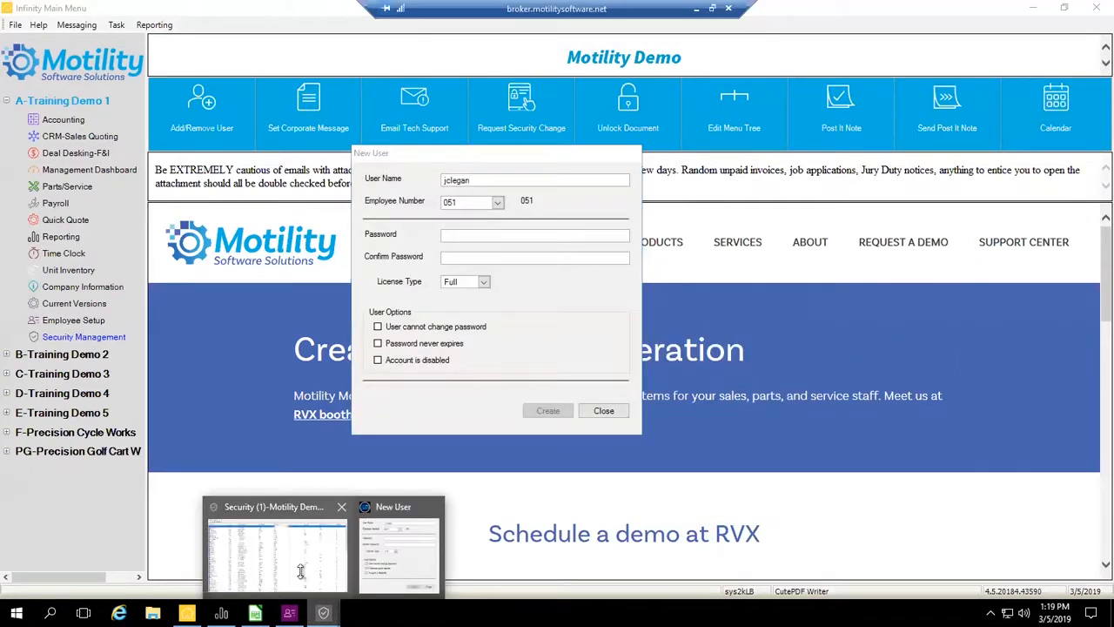
pyautogui.click(312, 554)
pyautogui.click(325, 613)
pyautogui.click(395, 553)
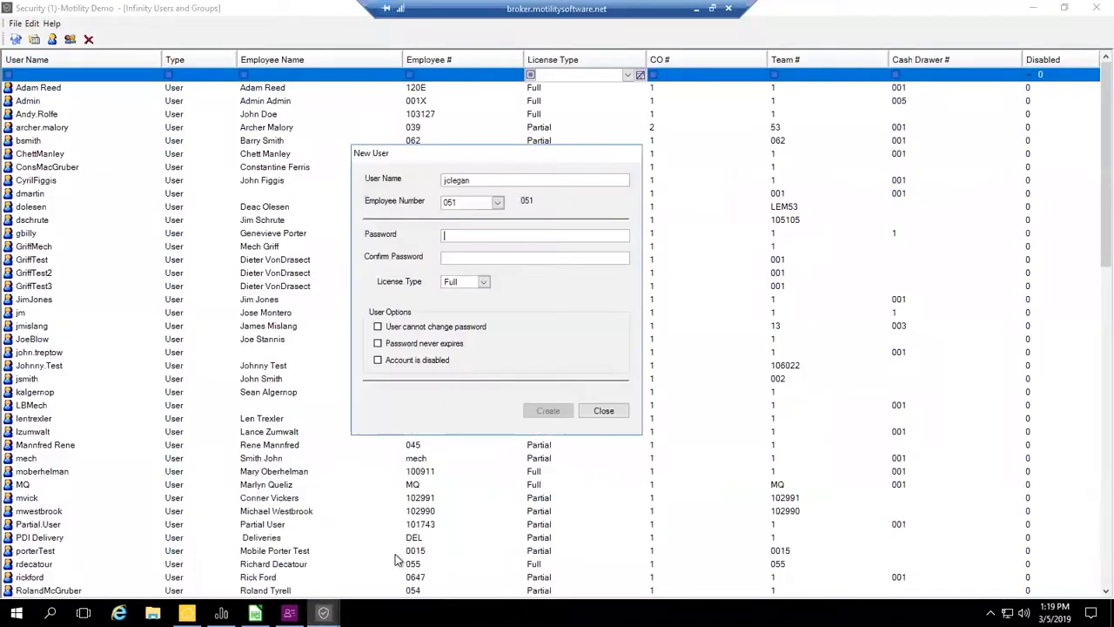
pyautogui.write('********')
pyautogui.press('Tab')
# - Repeat the account password in the new user's Confirm Password field
pyautogui.moveTo(492, 180); pyautogui.dragTo(397, 198)
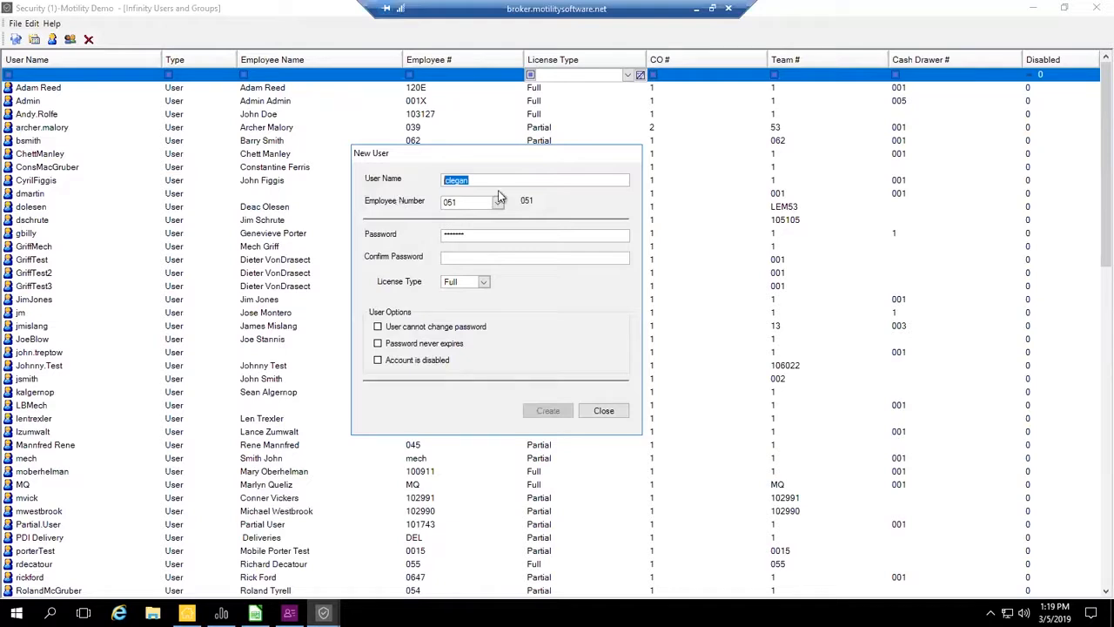
pyautogui.click(485, 255)
pyautogui.write('•••••')
pyautogui.press('BackSpace')
pyautogui.press('BackSpace')
pyautogui.press('BackSpace')
pyautogui.press('BackSpace')
pyautogui.press('BackSpace')
pyautogui.write('•••••••')
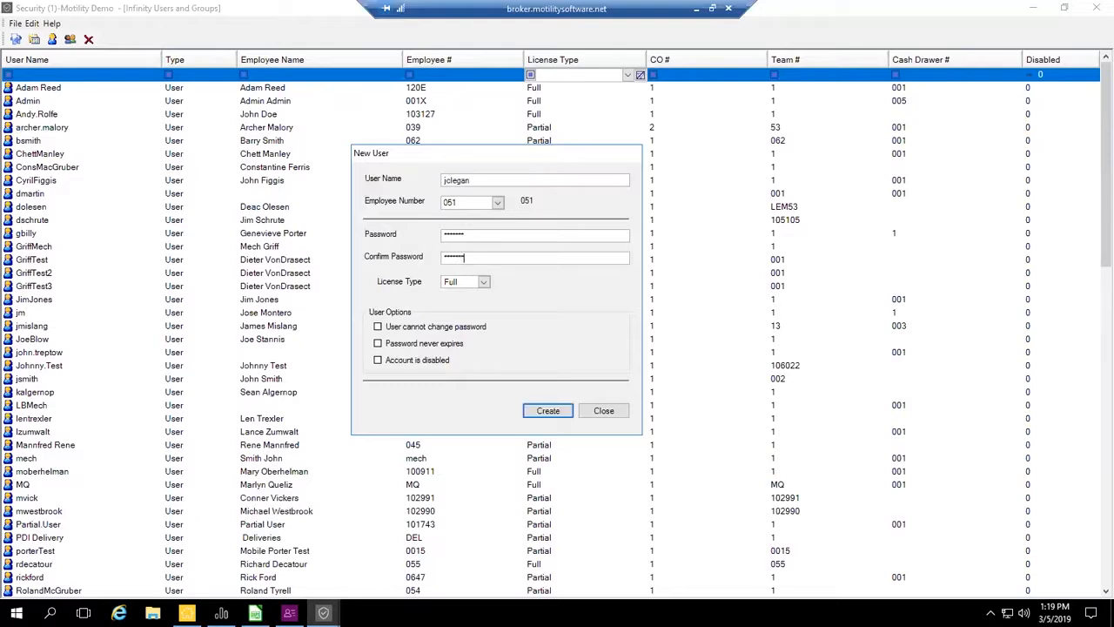
# - Review the license type options, keep Full, and create the new user
pyautogui.click(484, 284)
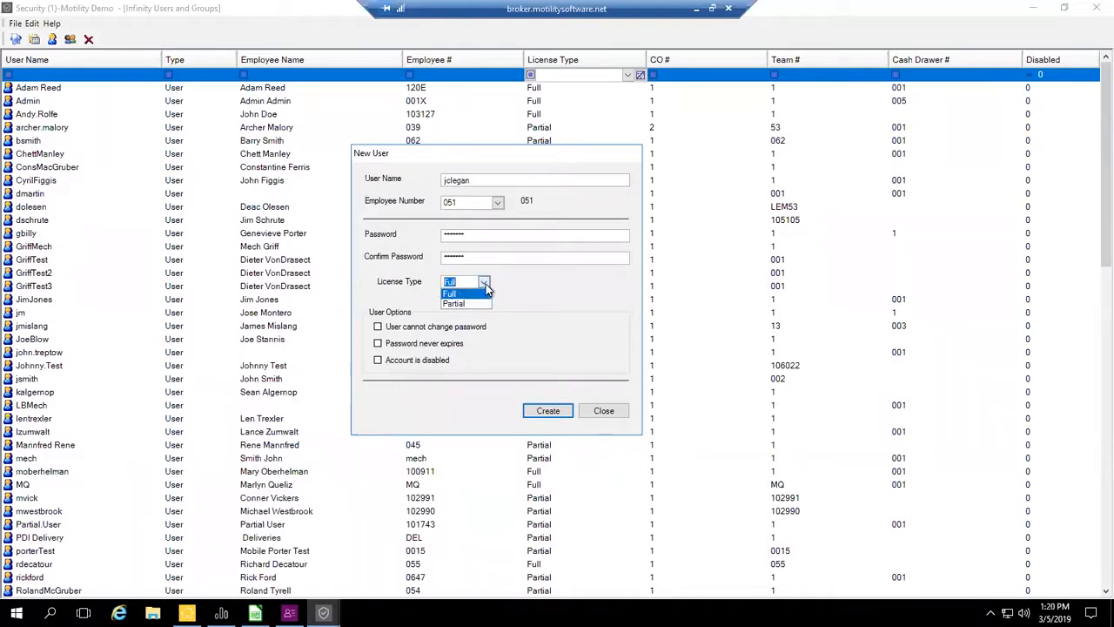
pyautogui.click(486, 283)
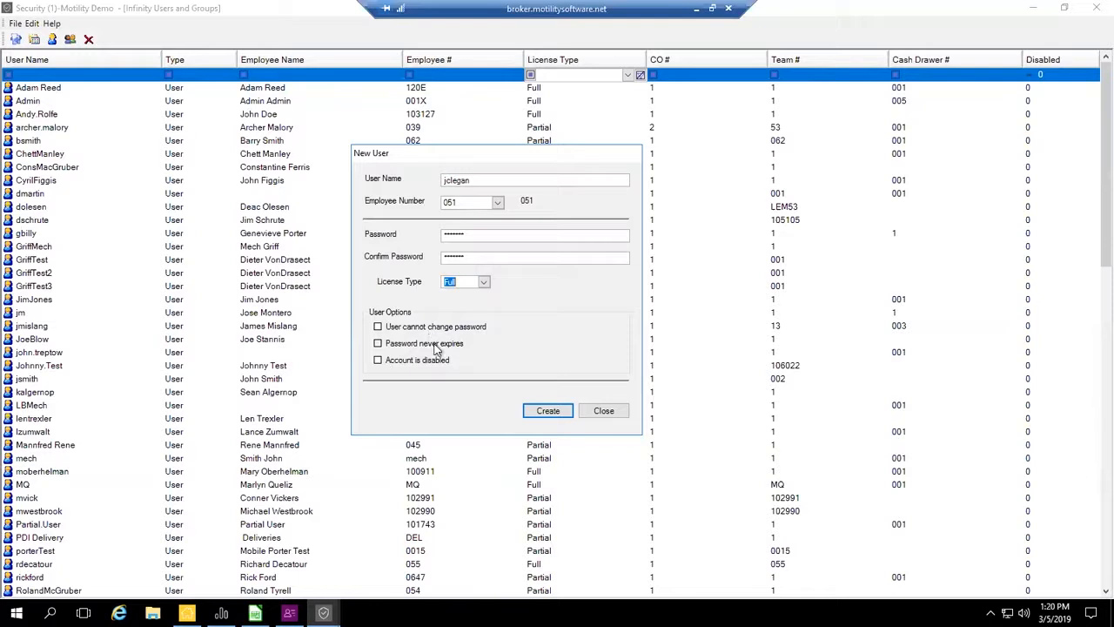
pyautogui.click(547, 411)
# - Filter the User Name column by the new user's surname and select that user in the list
pyautogui.click(50, 75)
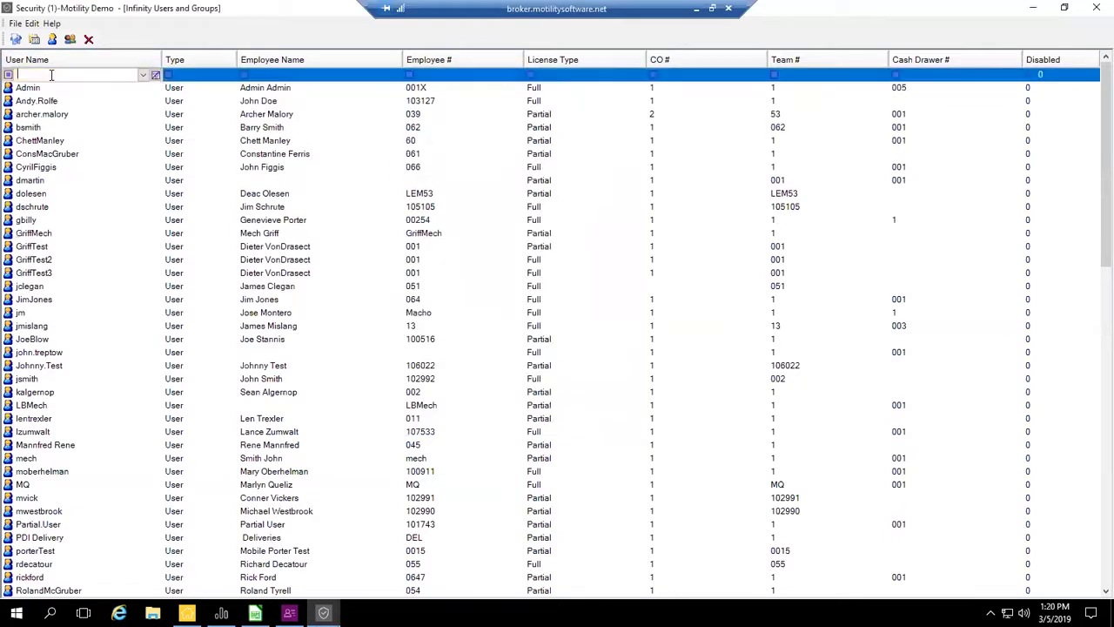
pyautogui.write('cleg')
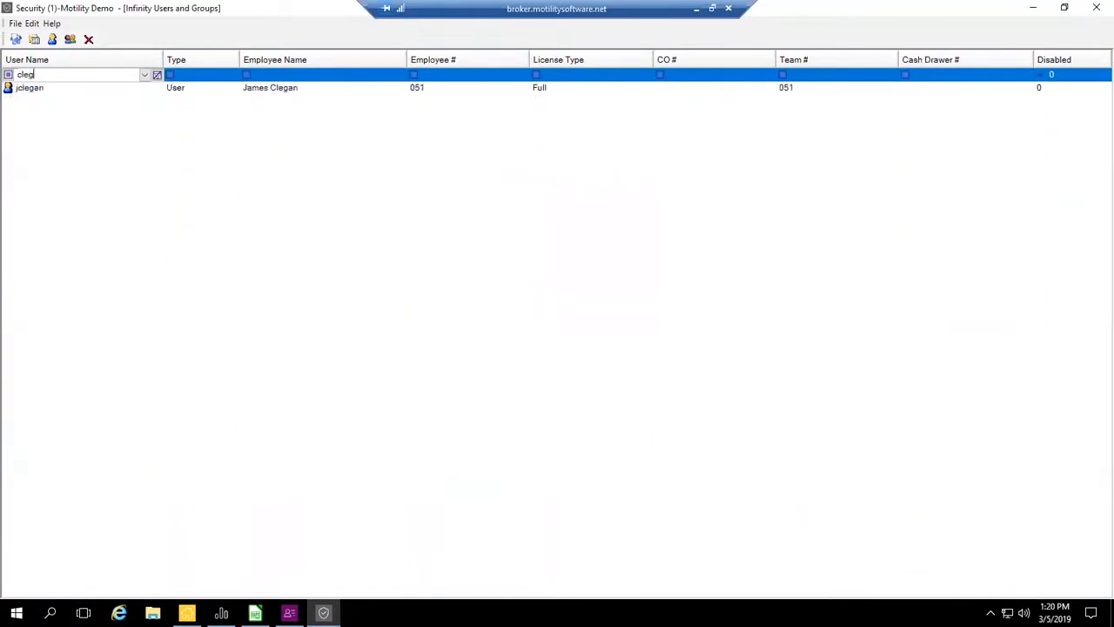
pyautogui.click(48, 90)
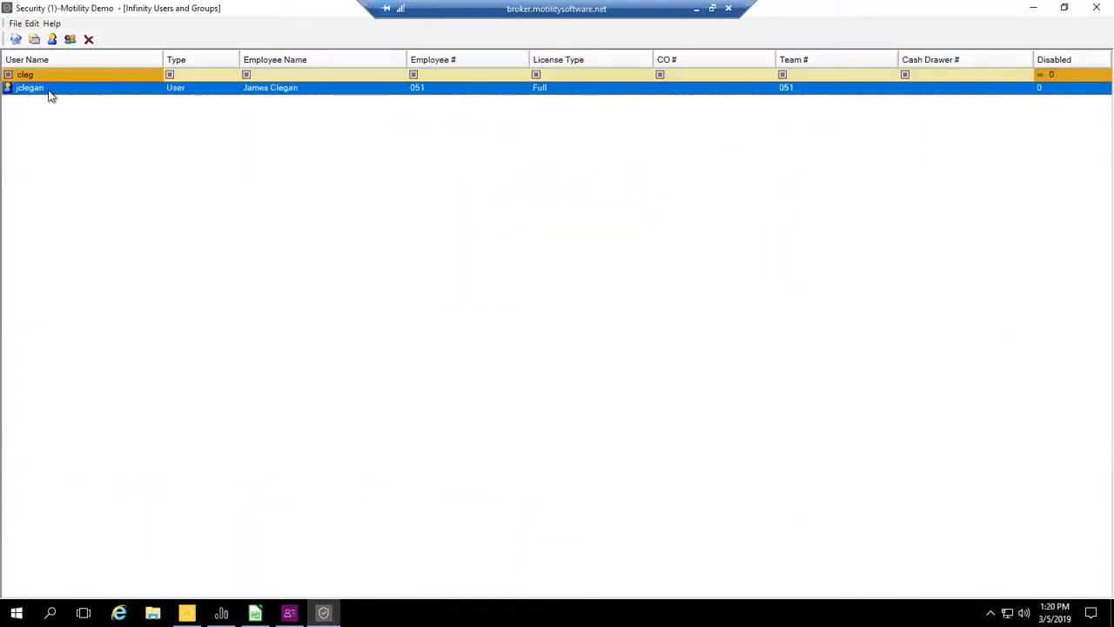
# - Open the new user's properties and set the company number to 1 and the cash drawer number to 001
pyautogui.doubleClick(263, 91)
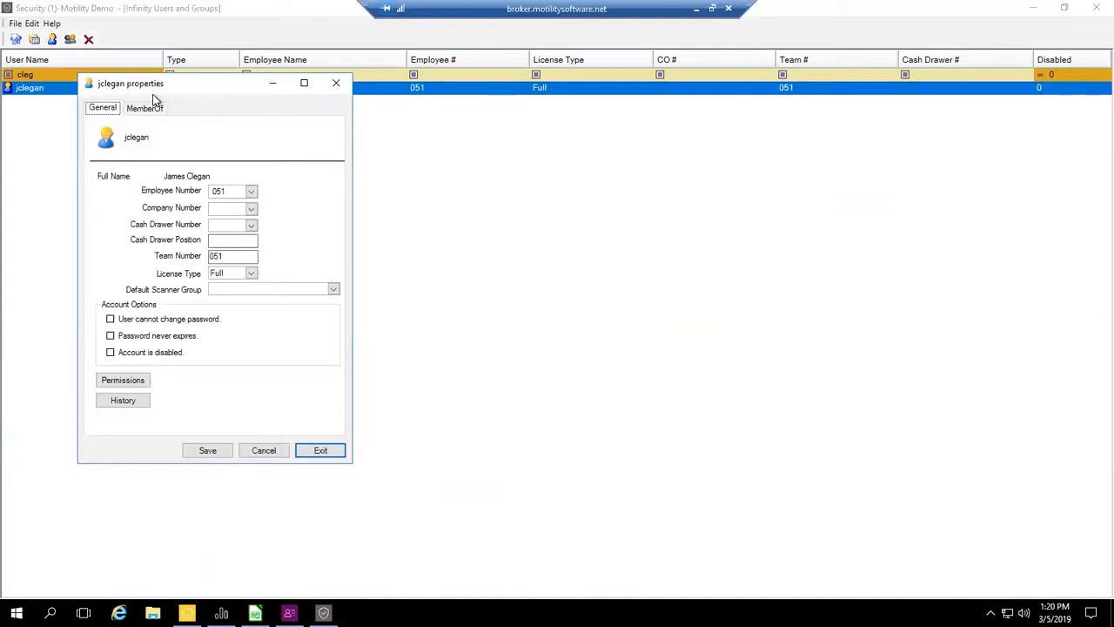
pyautogui.click(251, 209)
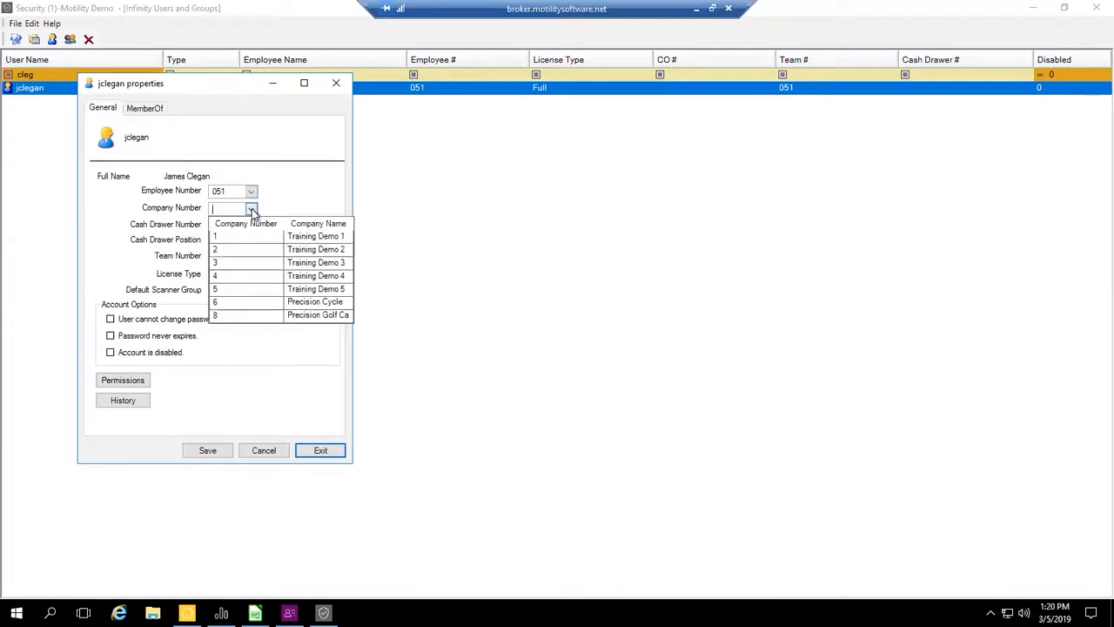
pyautogui.click(233, 236)
pyautogui.click(251, 226)
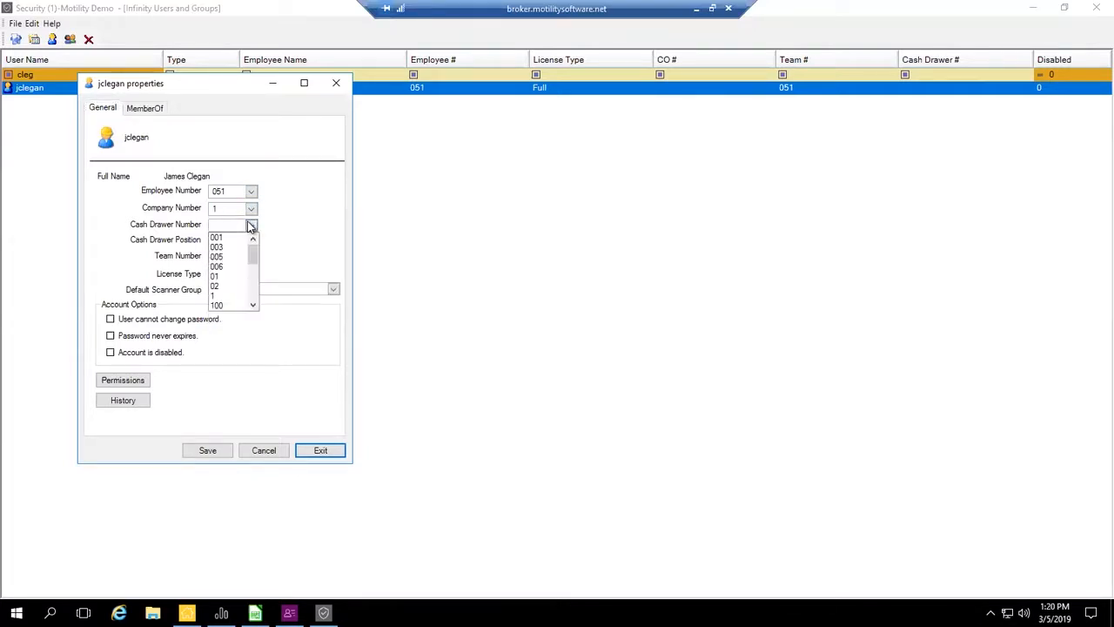
pyautogui.moveTo(252, 250)
pyautogui.mouseDown()
pyautogui.moveTo(254, 306)
pyautogui.moveTo(251, 229)
pyautogui.mouseUp()
pyautogui.click(228, 238)
pyautogui.click(246, 240)
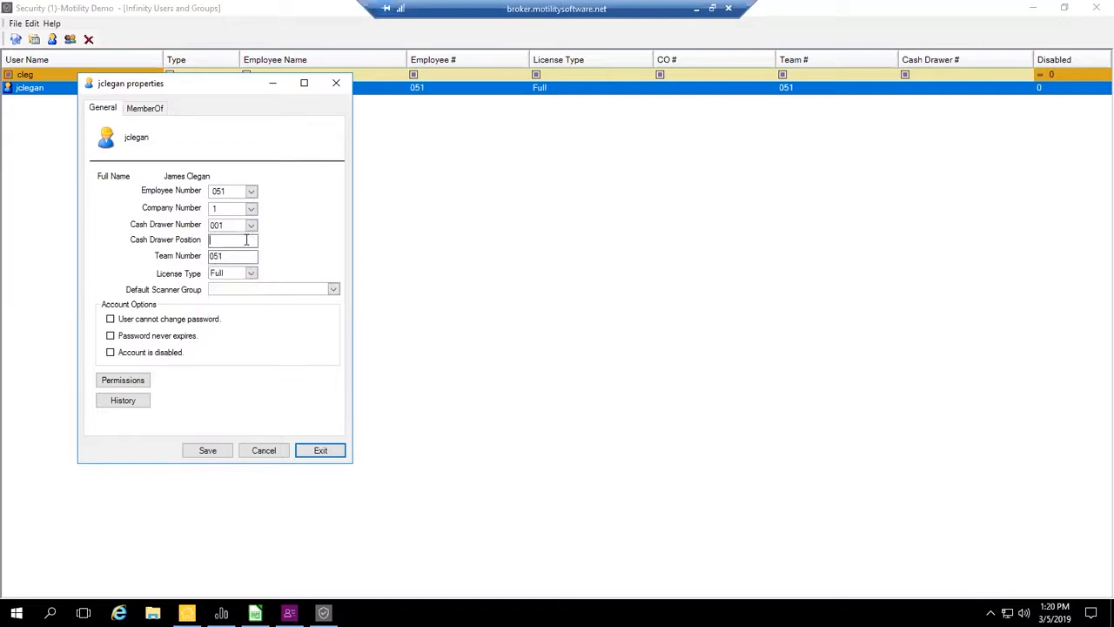
# - Set the user's team number to 1 and review the license type options, keeping Full
pyautogui.doubleClick(236, 256)
pyautogui.write('1')
pyautogui.doubleClick(226, 257)
pyautogui.click(232, 256)
pyautogui.click(251, 274)
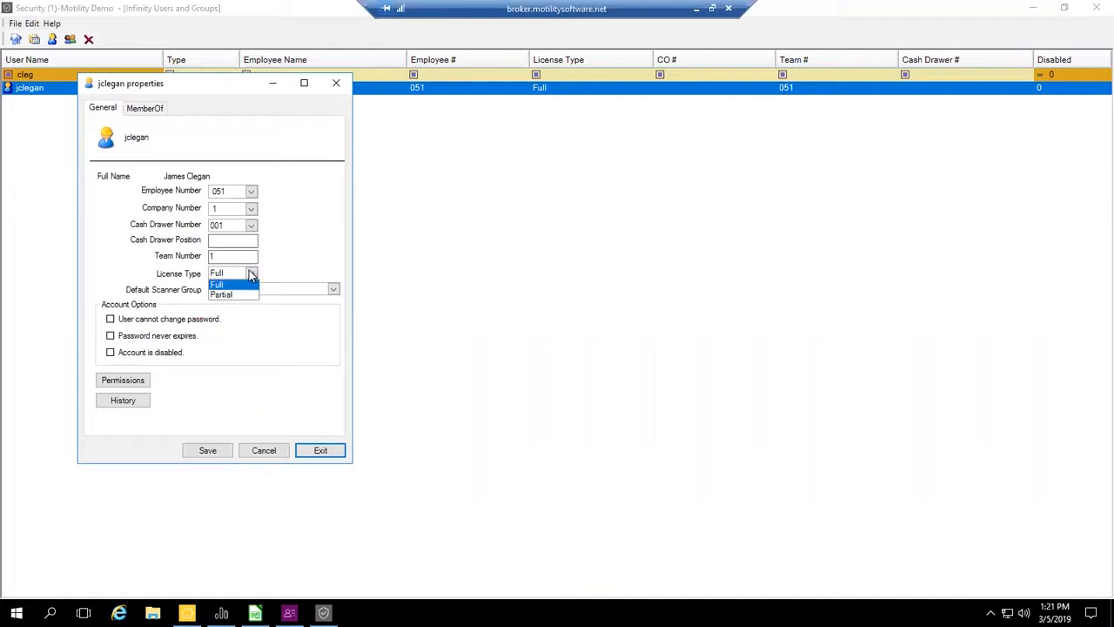
pyautogui.click(251, 274)
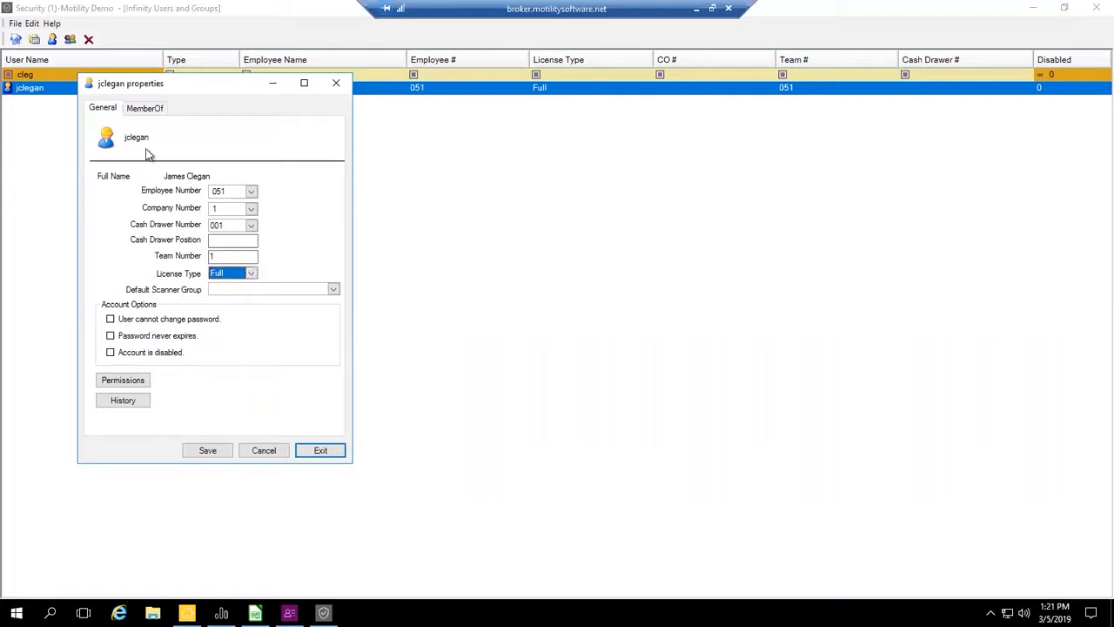
# - Review the user's group membership and the permission policies under Company Information, Credit Bureau, CRM and Customer Specific
pyautogui.click(141, 111)
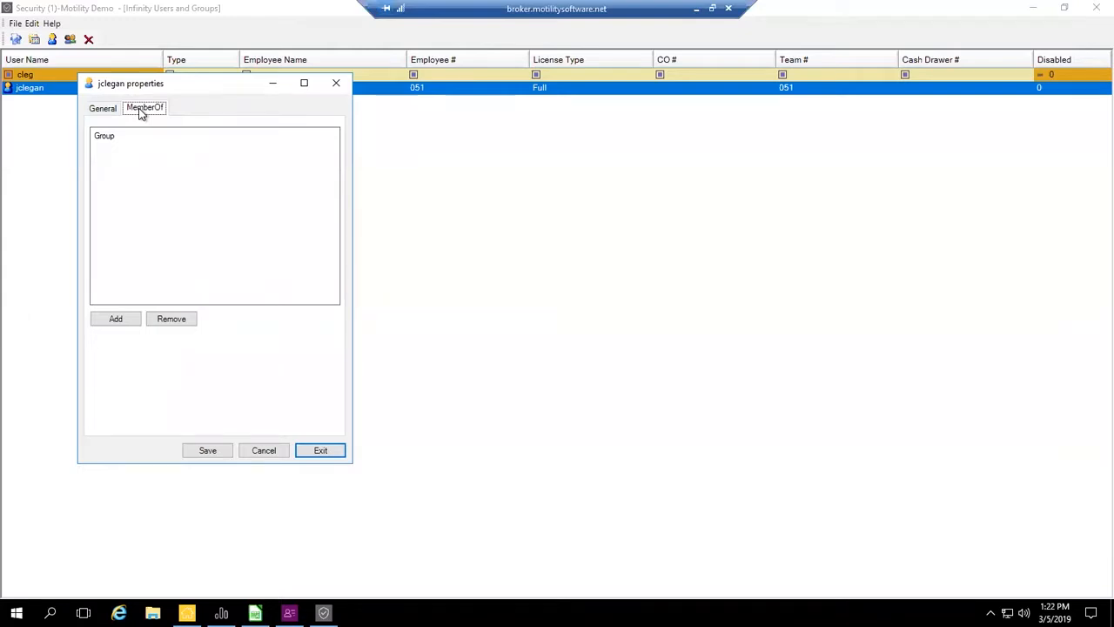
pyautogui.click(104, 112)
pyautogui.click(137, 383)
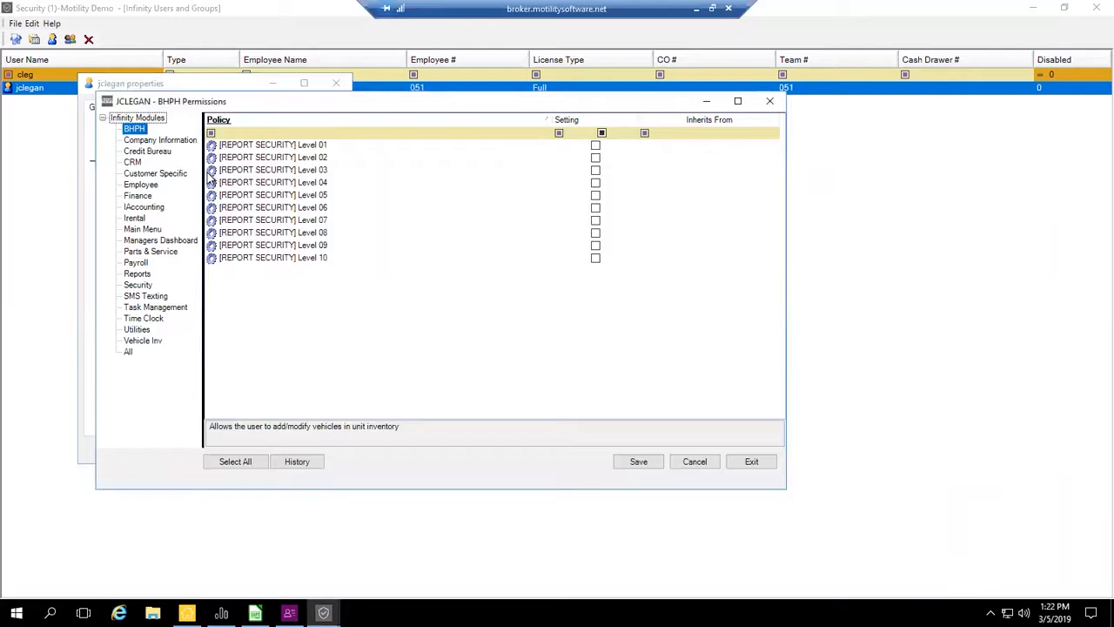
pyautogui.click(150, 141)
pyautogui.click(149, 152)
pyautogui.click(139, 163)
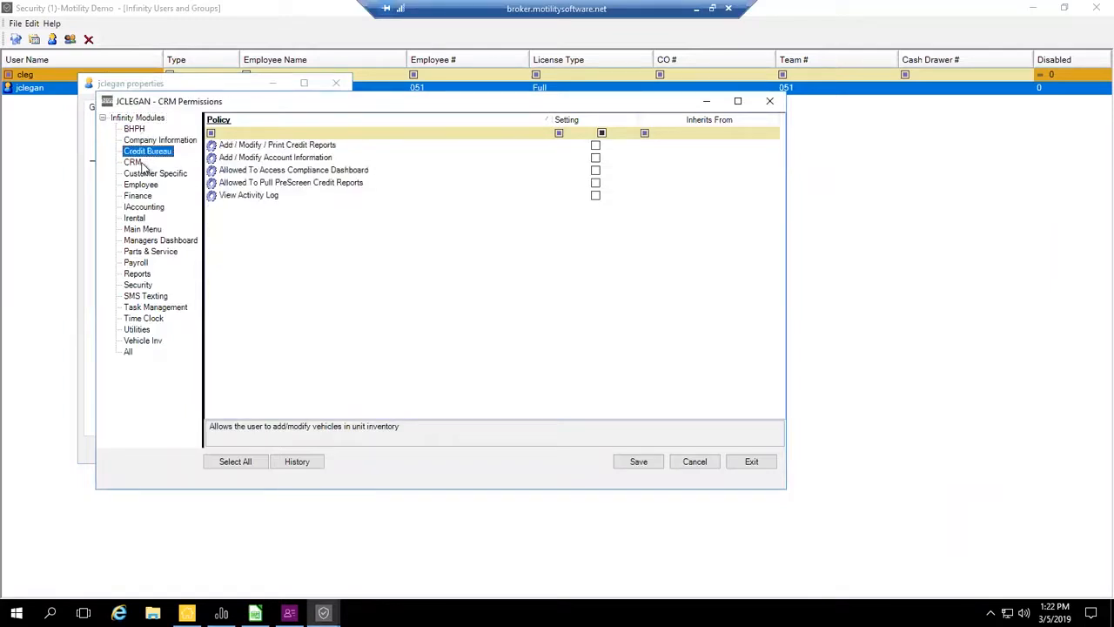
pyautogui.click(146, 174)
pyautogui.click(150, 141)
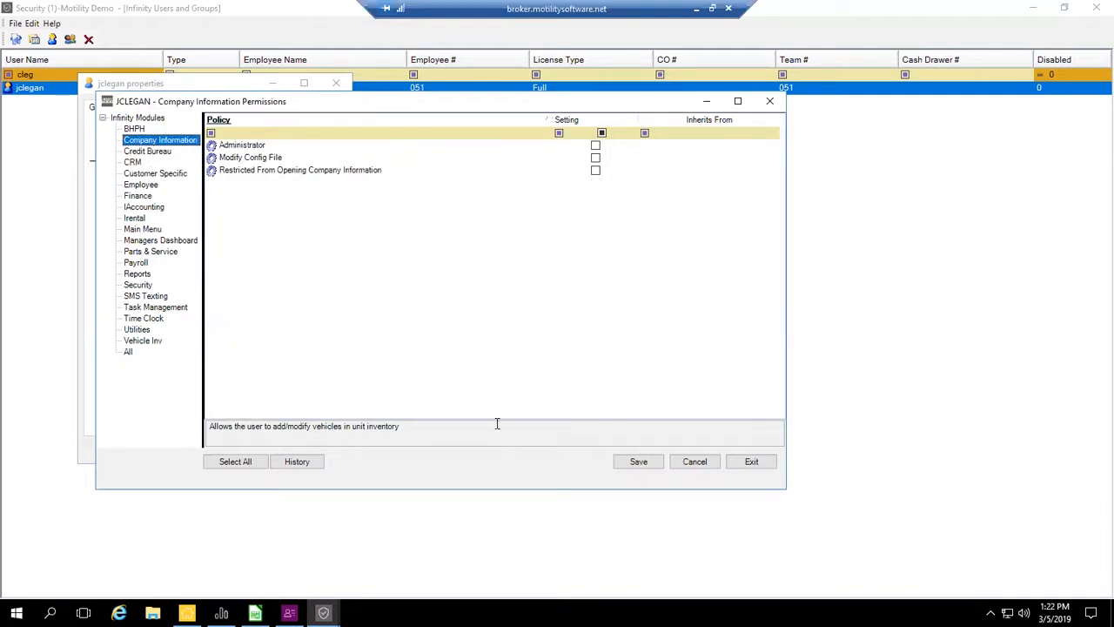
pyautogui.click(751, 462)
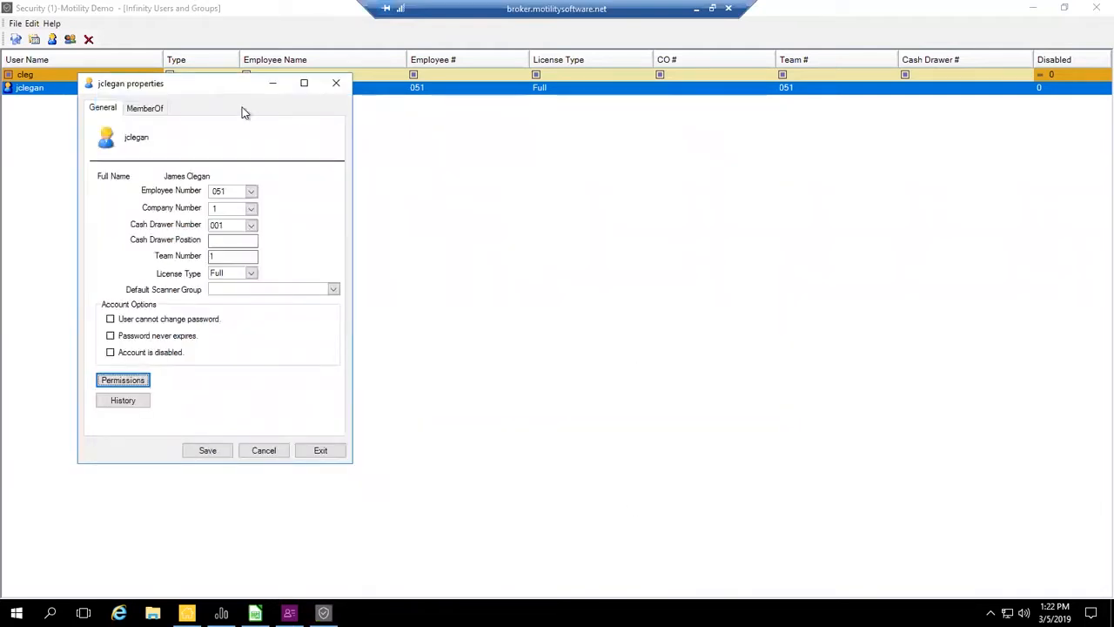
# - Add the user to the F&I Manager security group and save the properties
pyautogui.click(145, 108)
pyautogui.click(130, 323)
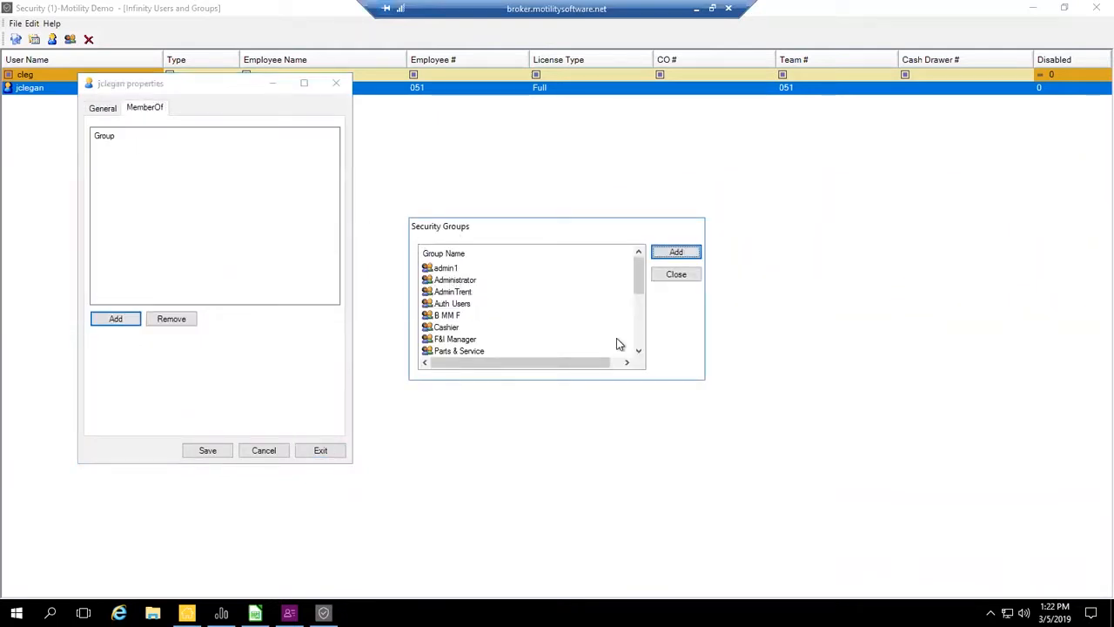
pyautogui.click(464, 344)
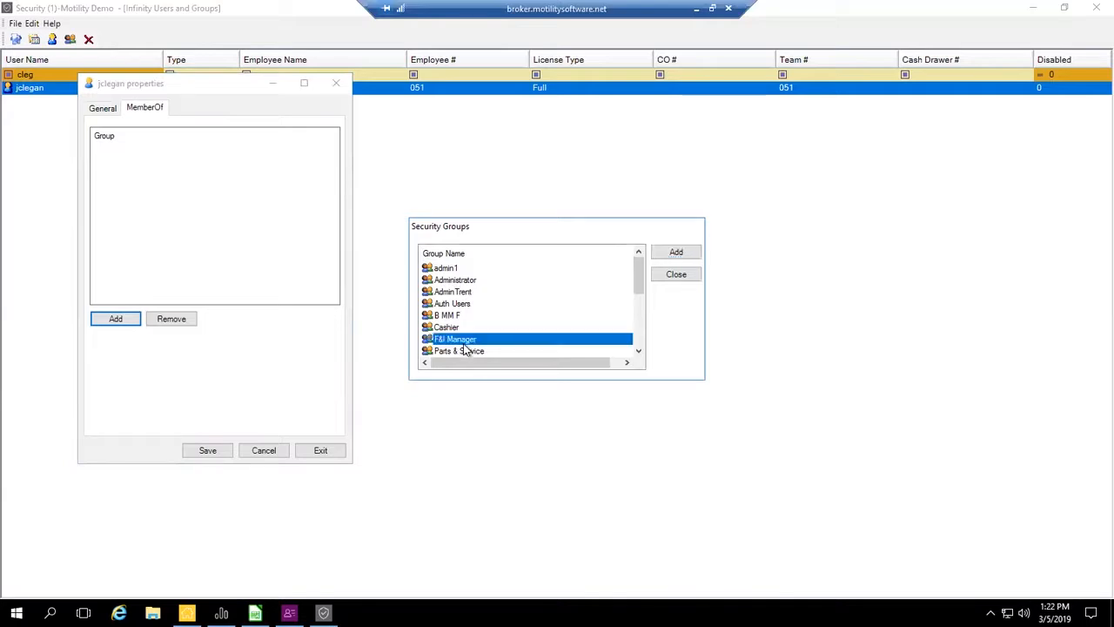
pyautogui.click(693, 259)
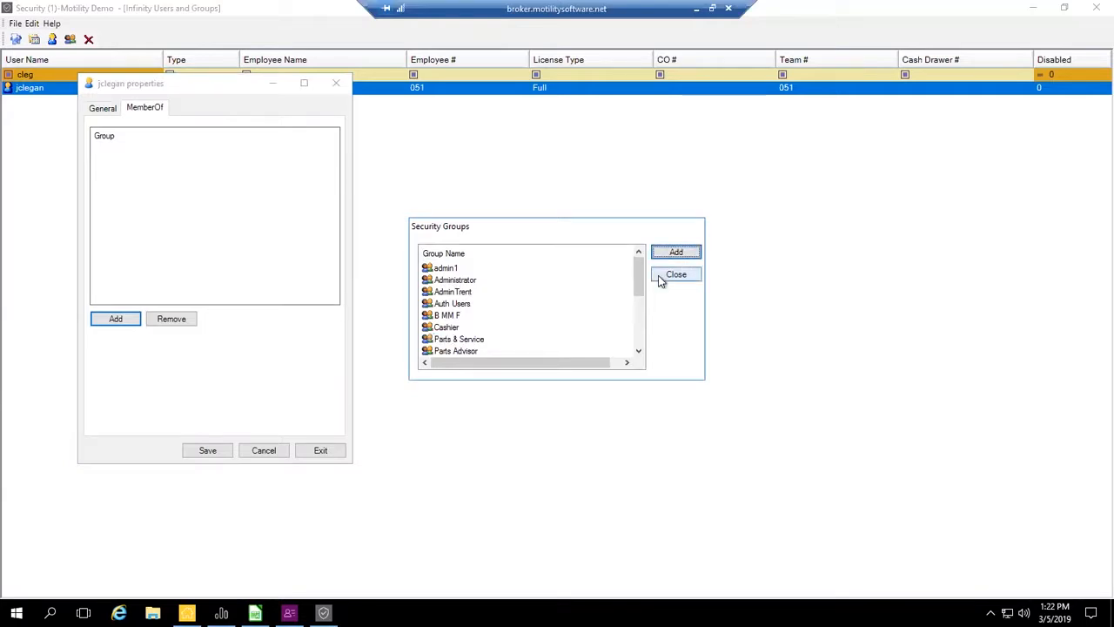
pyautogui.click(672, 276)
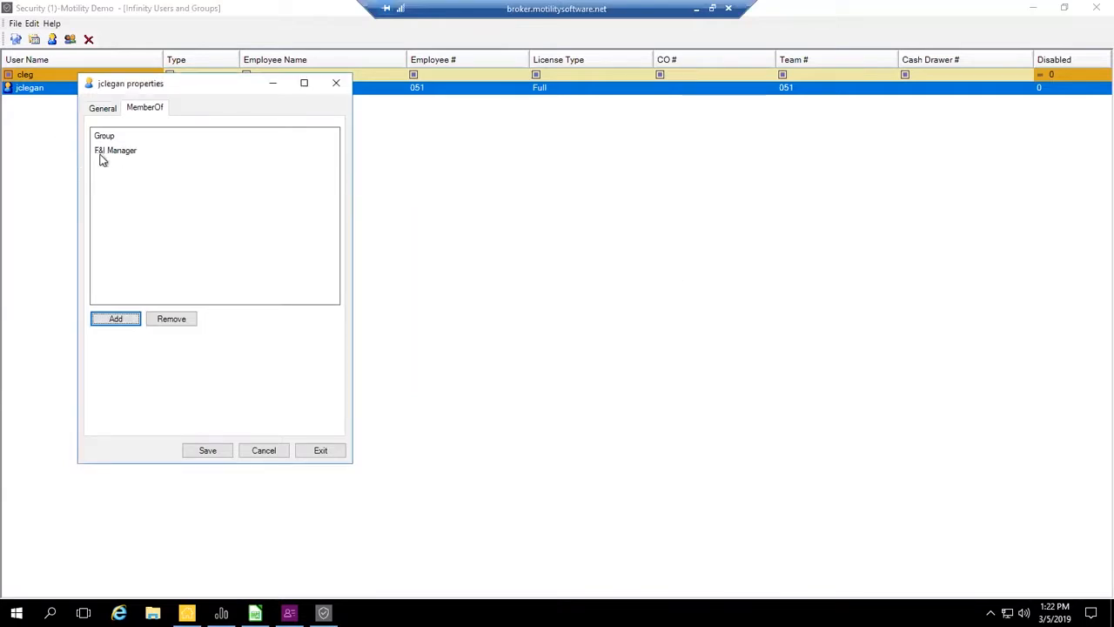
pyautogui.click(197, 452)
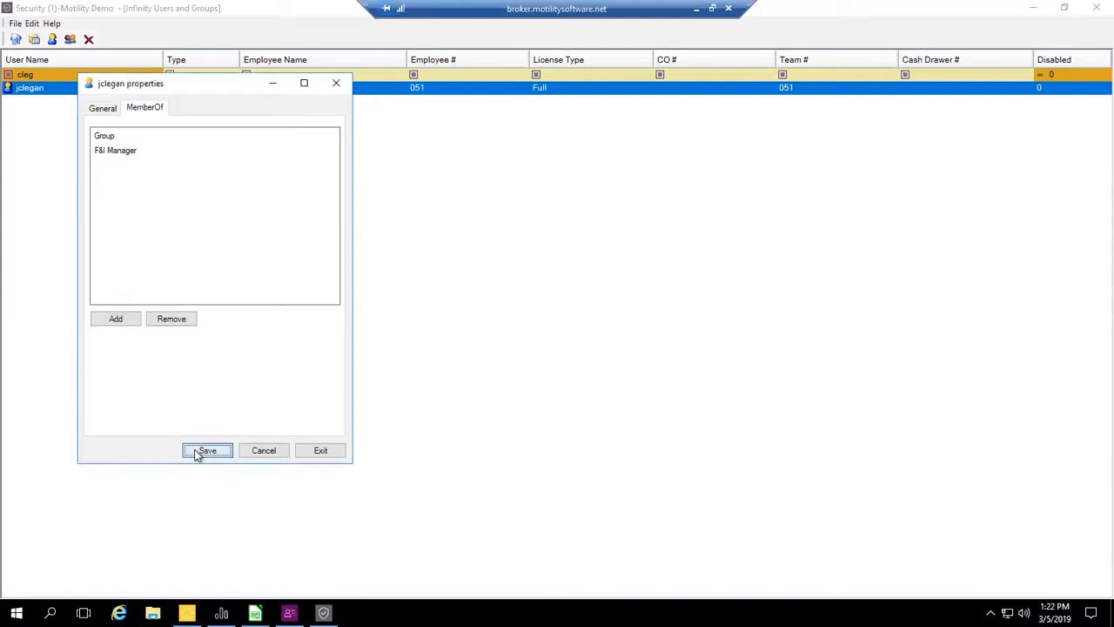
# - Reopen the user's permissions and examine the full policy list for settings inherited from the F&I Manager group
pyautogui.click(108, 112)
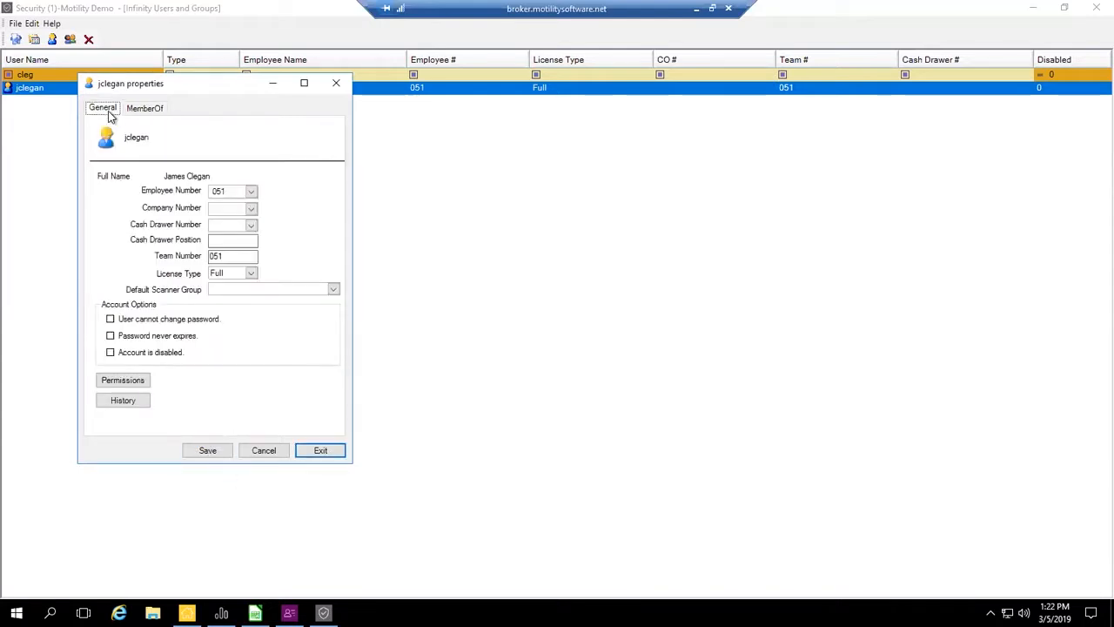
pyautogui.click(131, 383)
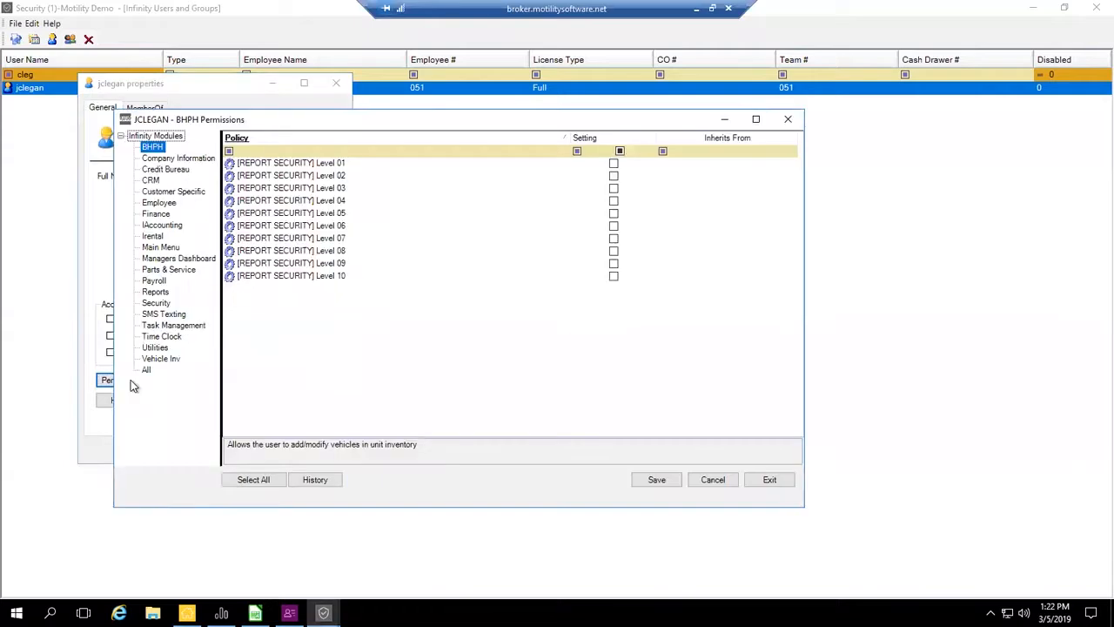
pyautogui.click(146, 370)
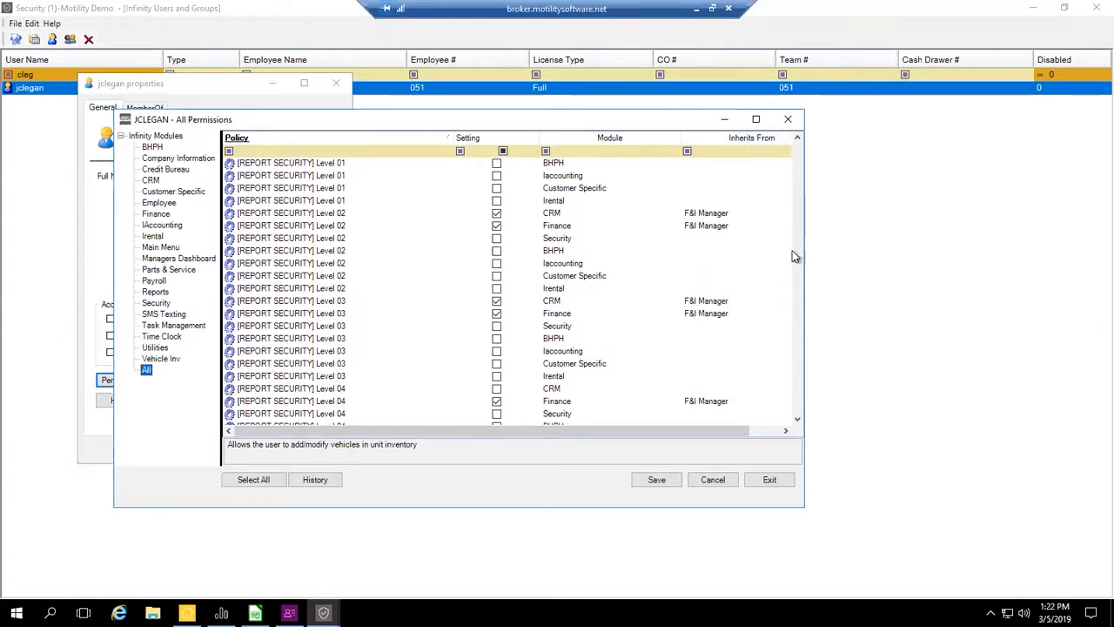
pyautogui.scroll(10, 795, 257)
pyautogui.moveTo(798, 164); pyautogui.dragTo(791, 326)
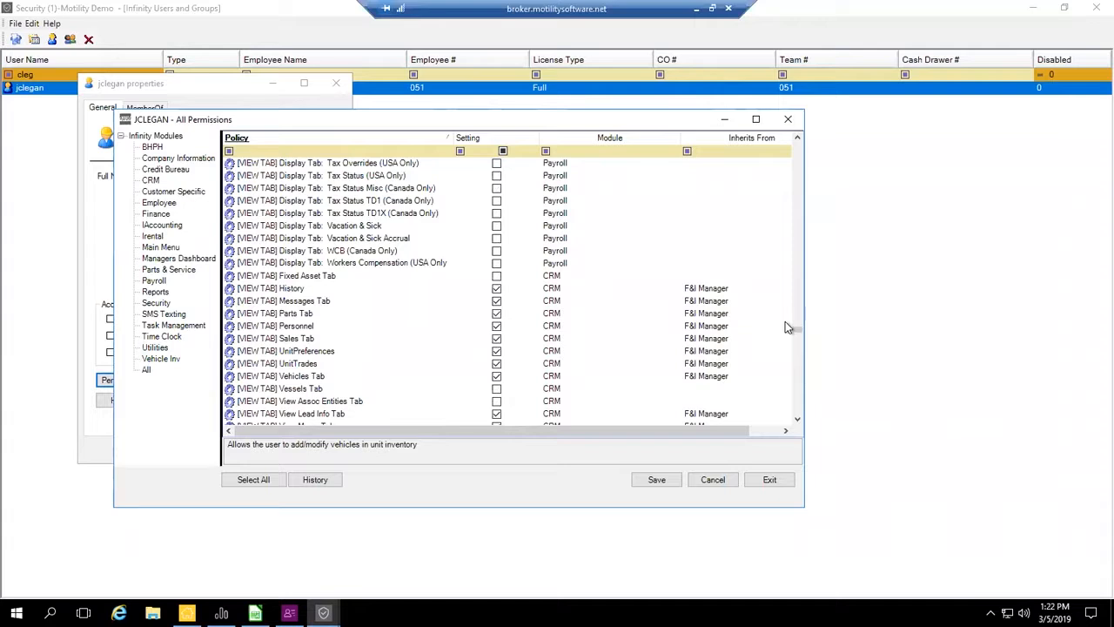
pyautogui.moveTo(801, 329); pyautogui.dragTo(796, 139)
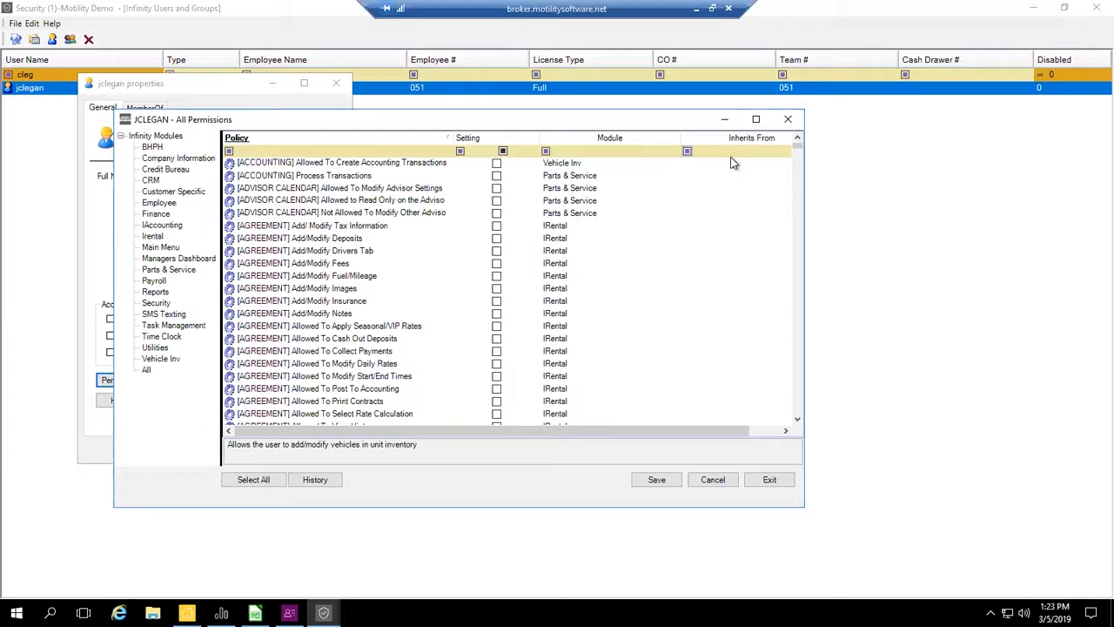
# - Save the user's permissions and return to the user's general properties
pyautogui.click(660, 478)
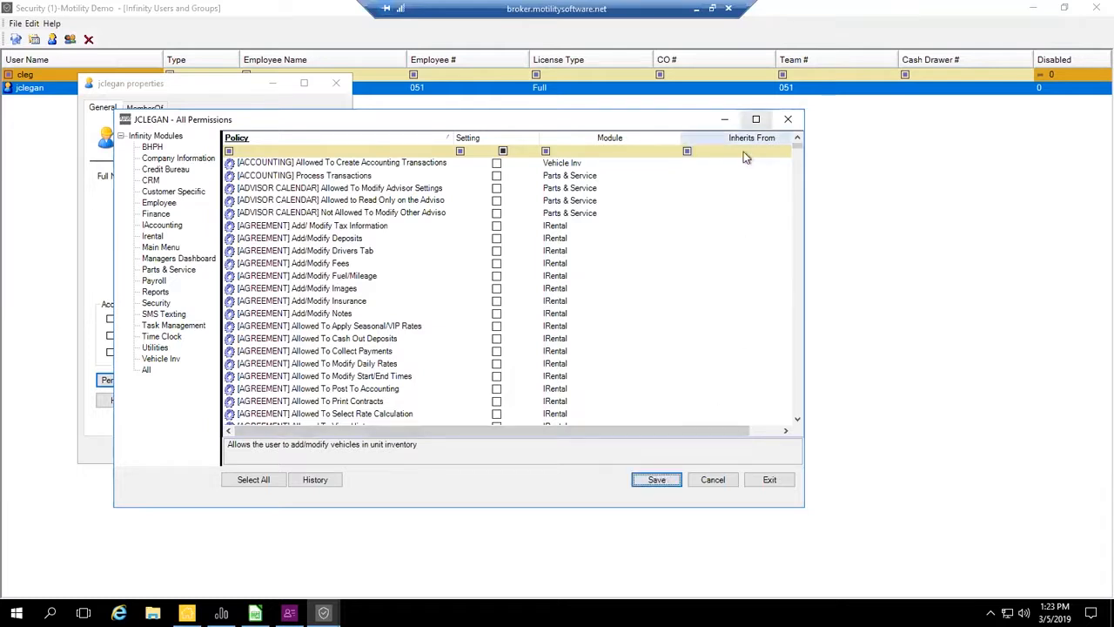
pyautogui.click(743, 152)
pyautogui.moveTo(672, 431); pyautogui.dragTo(531, 428)
pyautogui.click(664, 481)
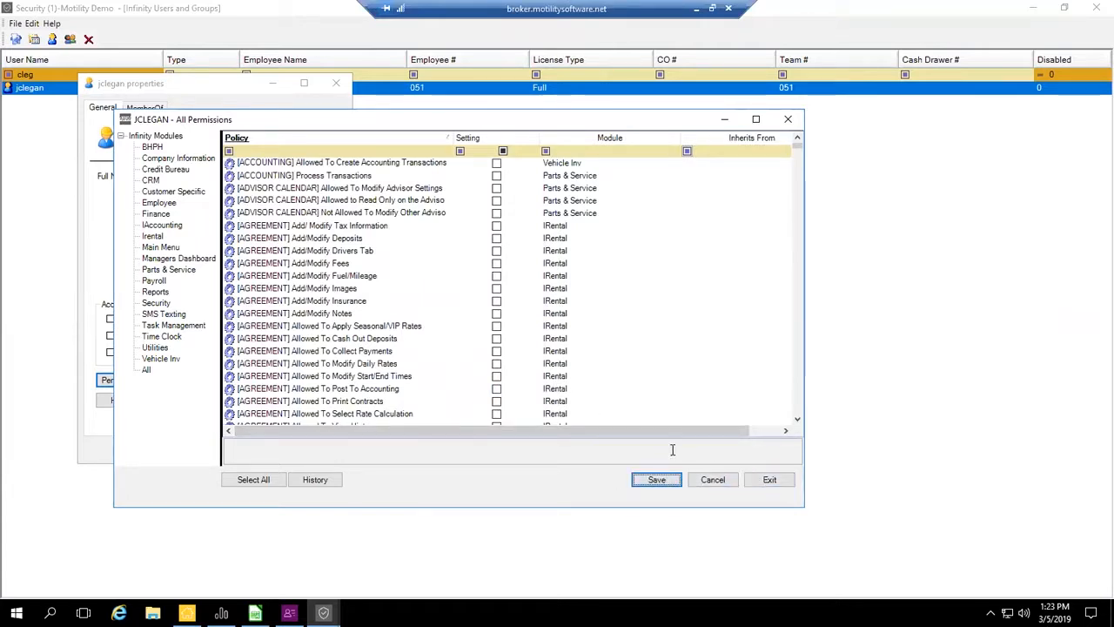
pyautogui.click(768, 480)
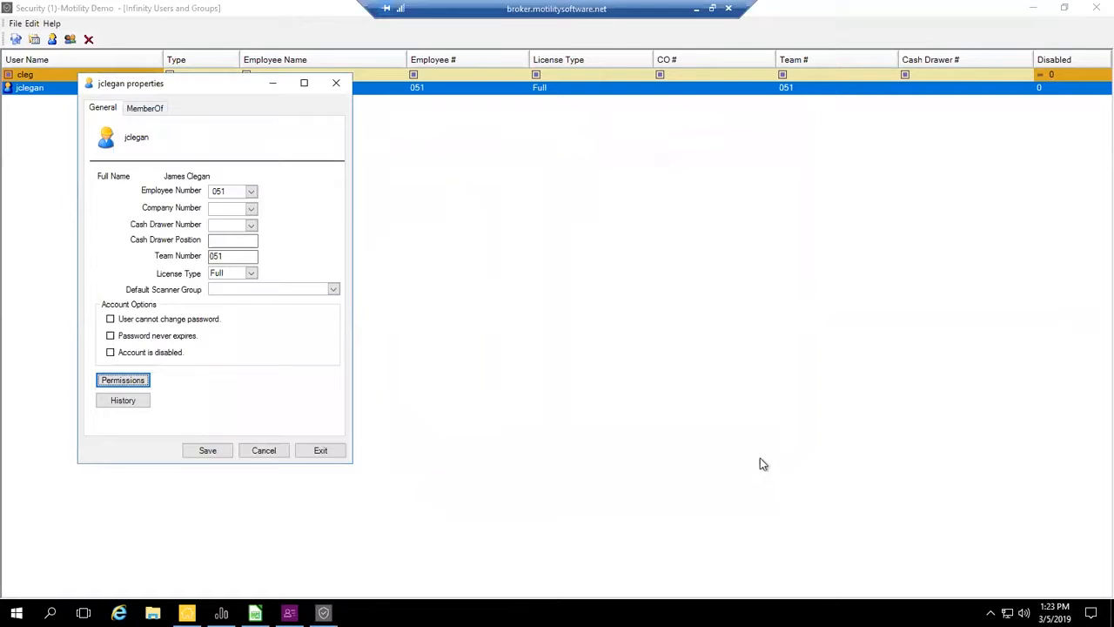
# - Set the user's company number to 1 and cash drawer number to 001, saving and closing the properties
pyautogui.click(251, 208)
pyautogui.click(237, 239)
pyautogui.click(251, 229)
pyautogui.click(236, 234)
pyautogui.click(225, 453)
pyautogui.click(324, 452)
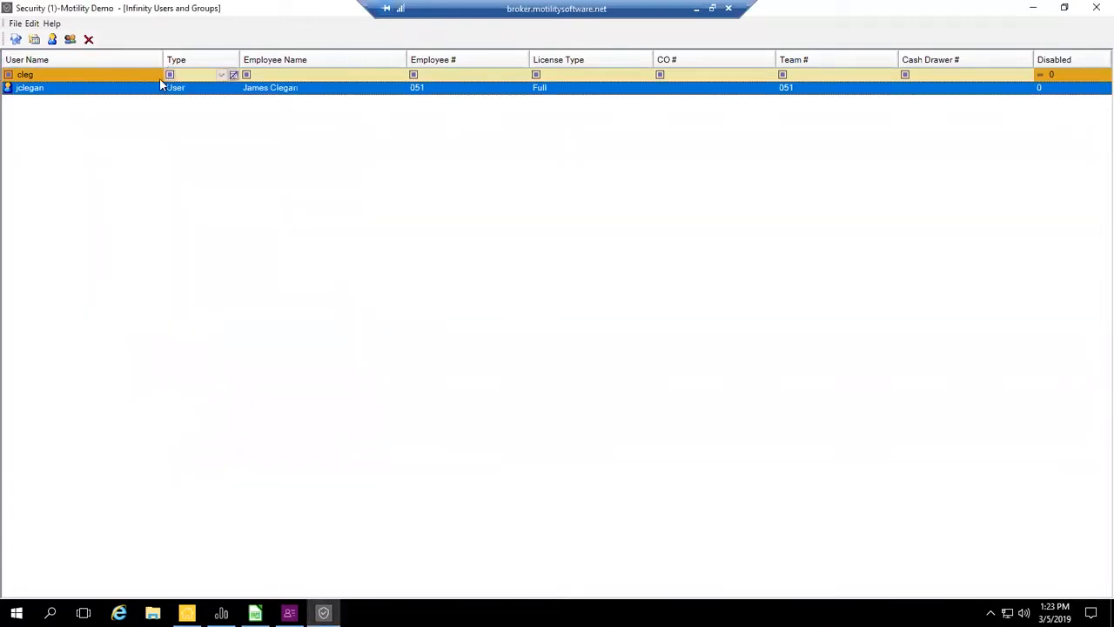
# - Replace the current User Name filter with "lb"
pyautogui.click(154, 75)
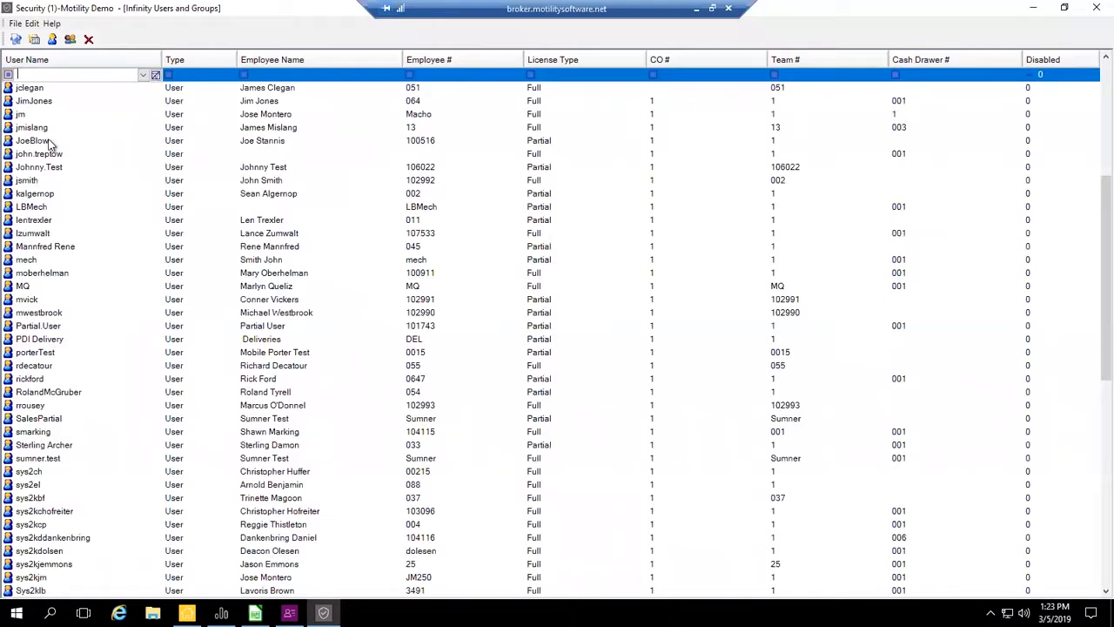
pyautogui.click(53, 75)
pyautogui.write('lb')
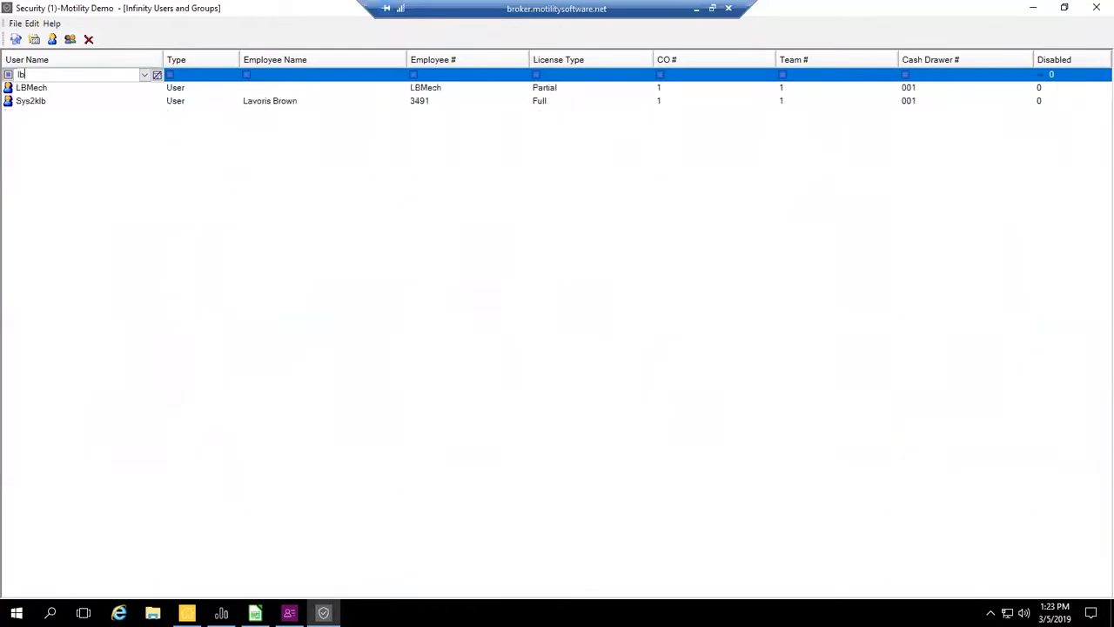
# - Bring up a blank New User form from the filtered Full-license user and close it without creating an account
pyautogui.rightClick(31, 103)
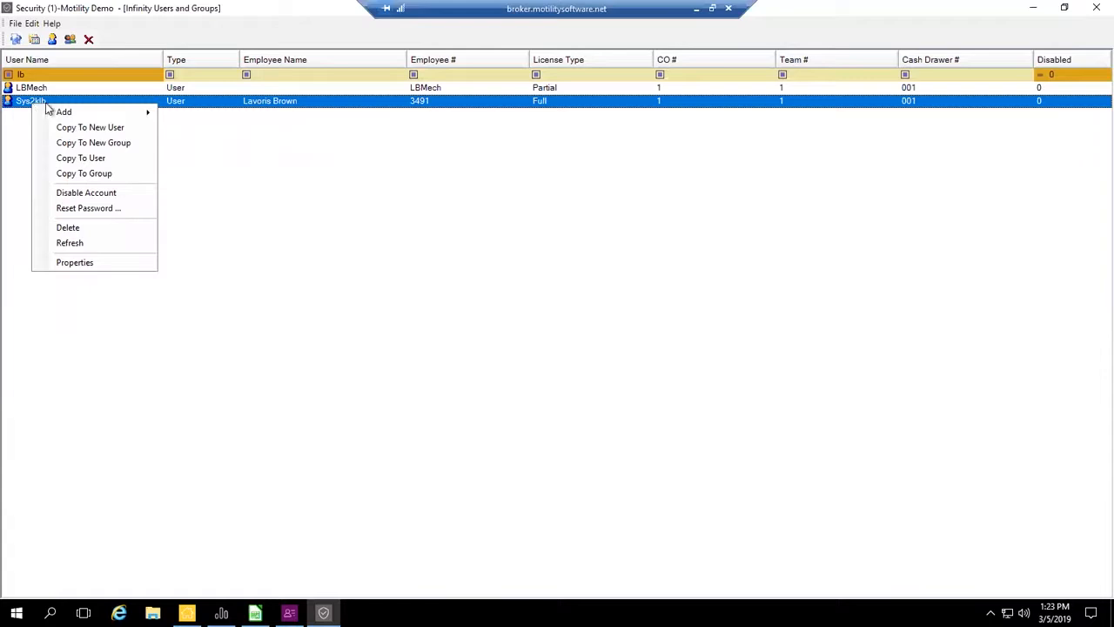
pyautogui.moveTo(64, 112)
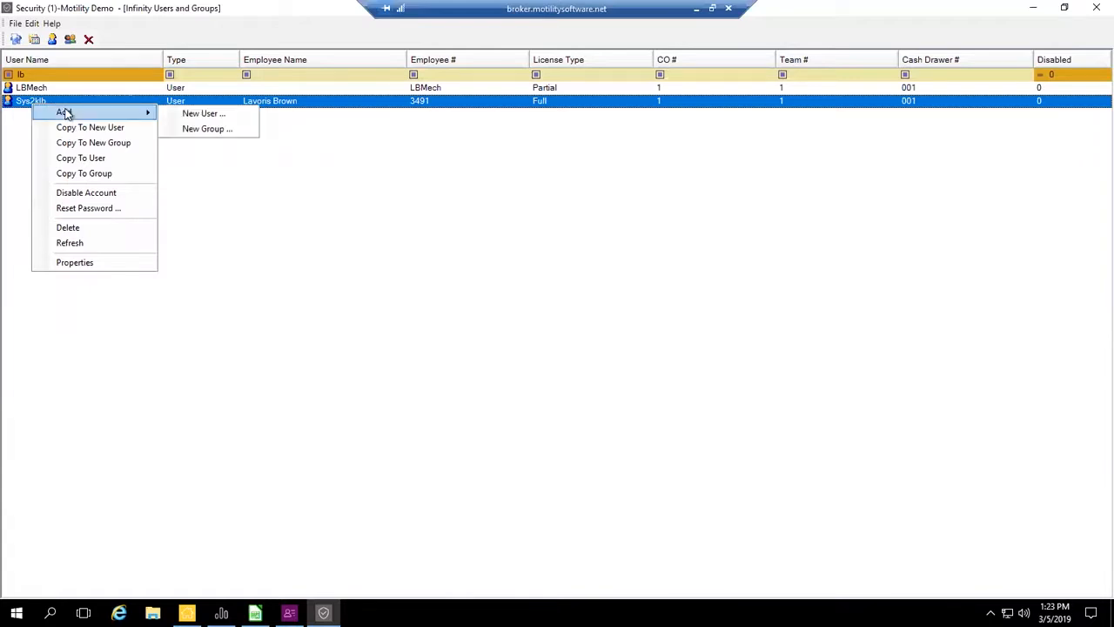
pyautogui.click(217, 116)
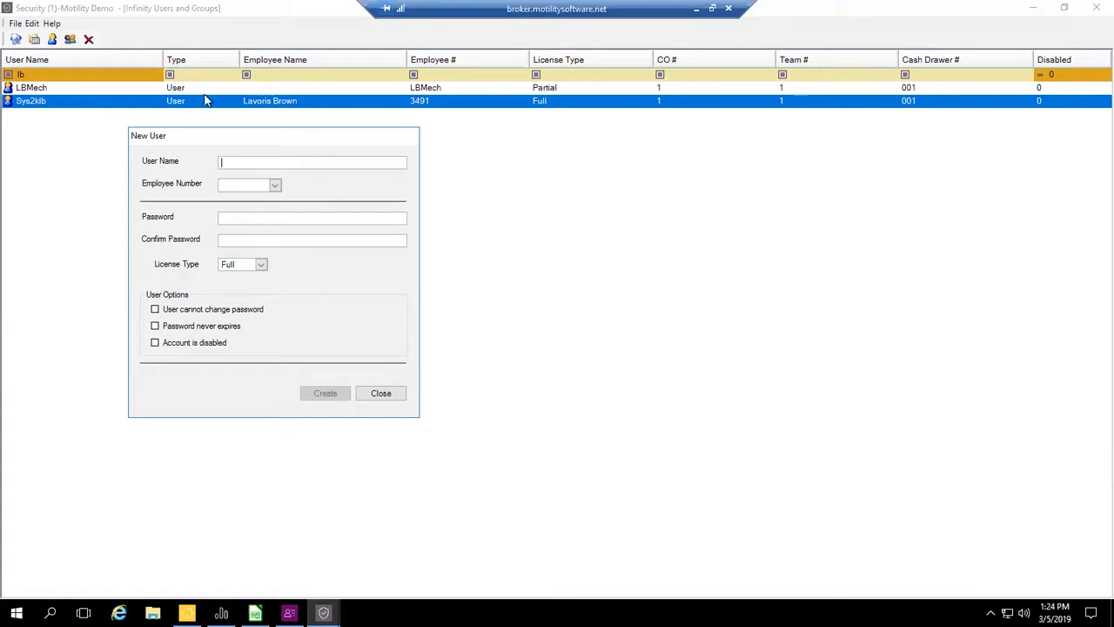
pyautogui.click(383, 396)
# - Add a new security group named Super User
pyautogui.rightClick(118, 106)
pyautogui.moveTo(154, 113)
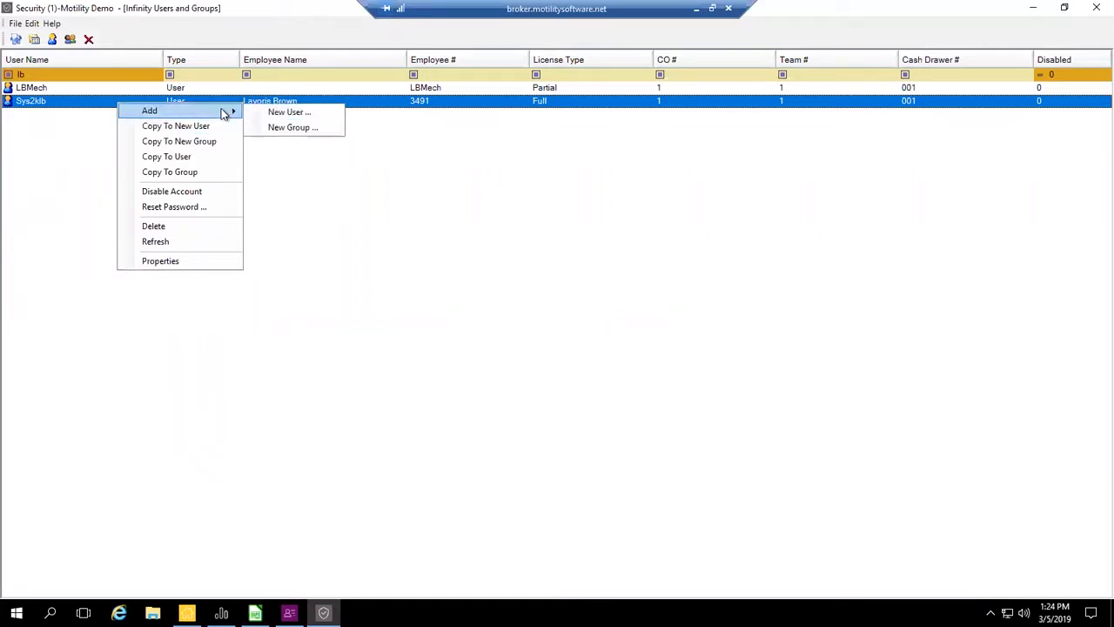
pyautogui.click(279, 128)
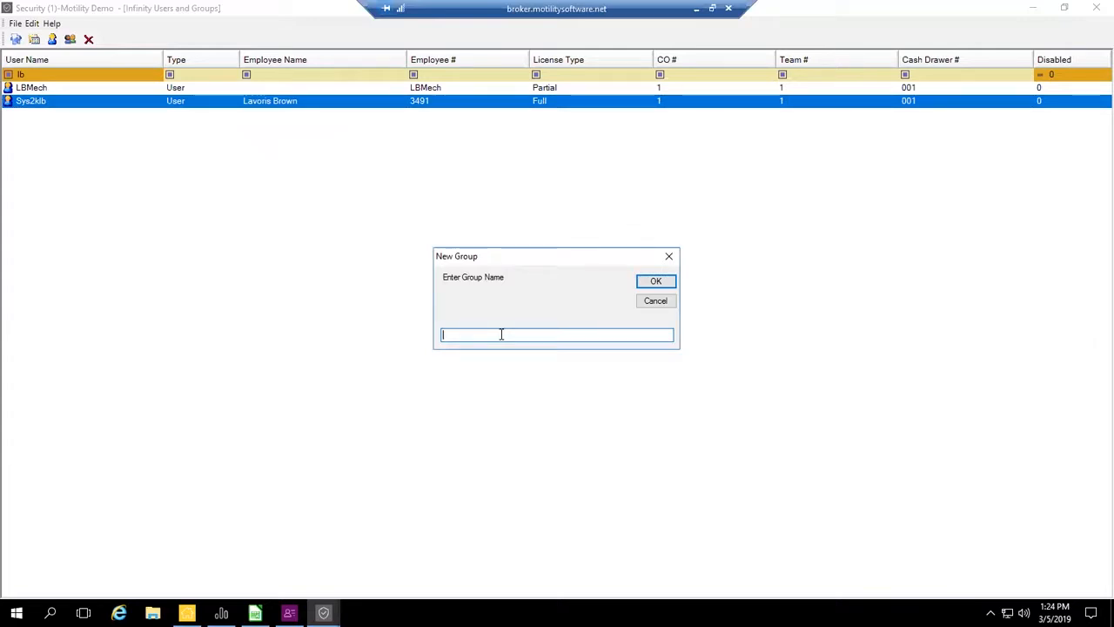
pyautogui.write('Super User')
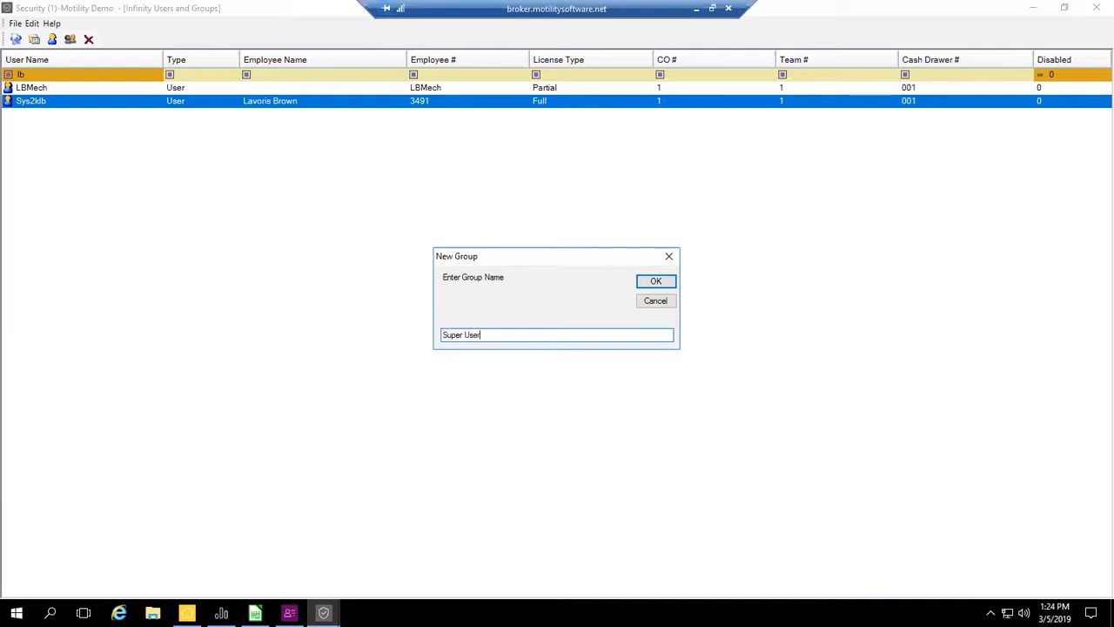
pyautogui.click(666, 285)
# - Clear the User Name filter and filter the Type column by Group
pyautogui.click(9, 74)
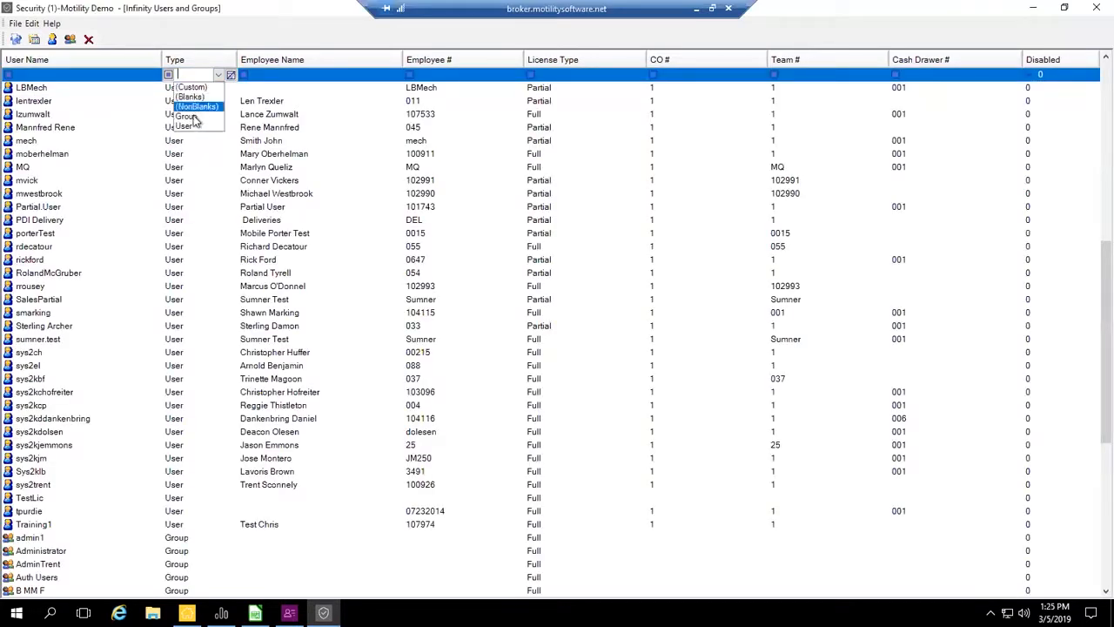
pyautogui.click(186, 115)
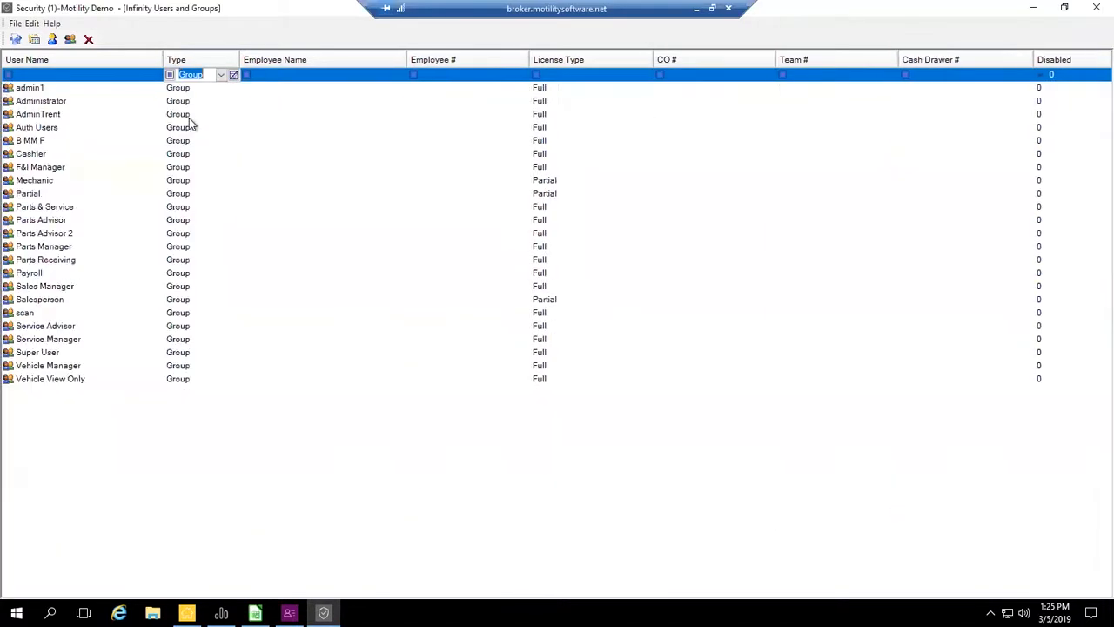
# - Examine the Super User group's properties and its permissions for all modules, and close both windows
pyautogui.click(48, 353)
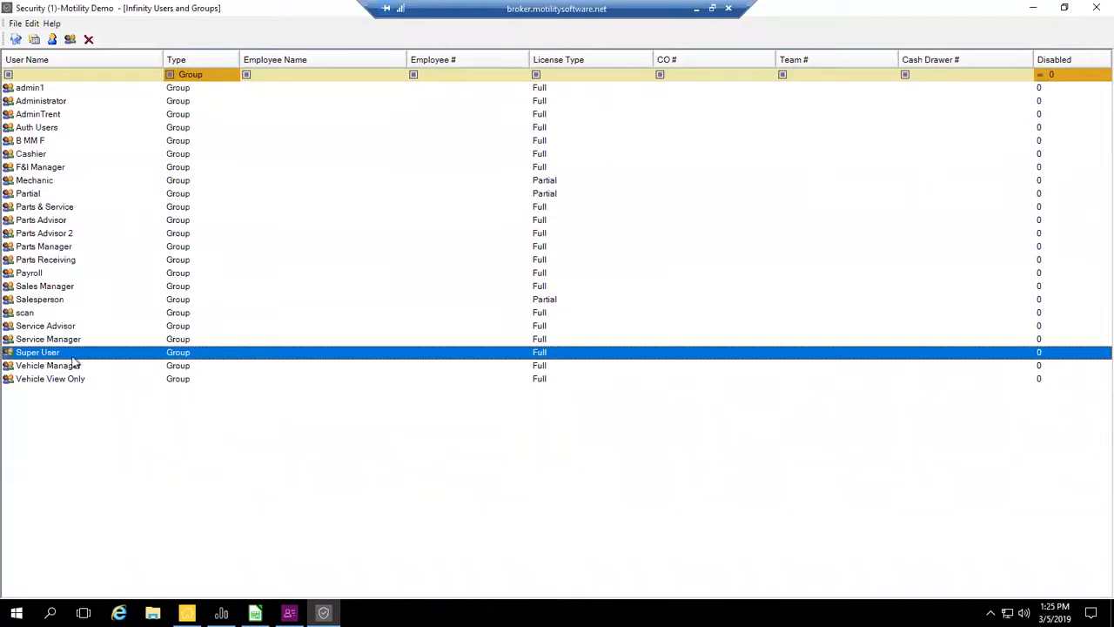
pyautogui.click(324, 612)
pyautogui.click(332, 428)
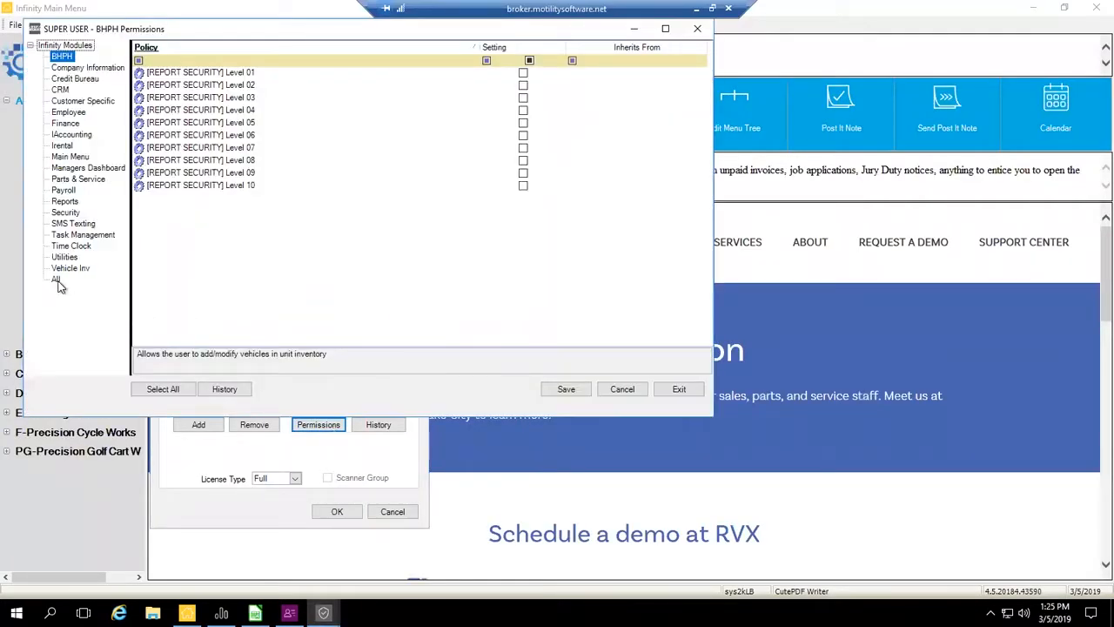
pyautogui.click(55, 279)
pyautogui.moveTo(708, 170); pyautogui.dragTo(702, 348)
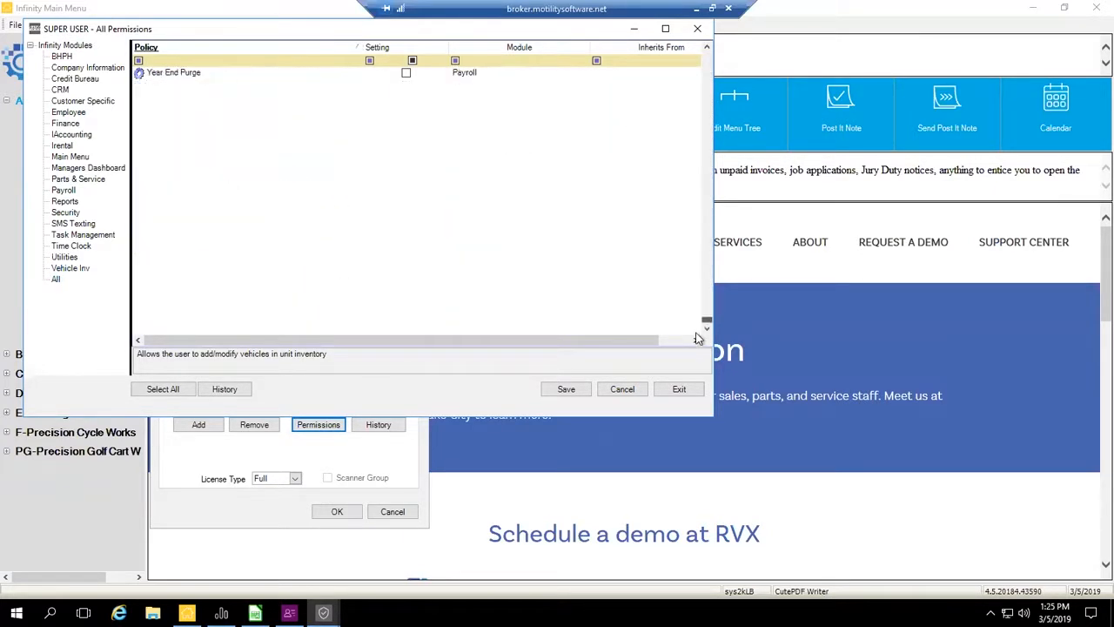
pyautogui.click(659, 391)
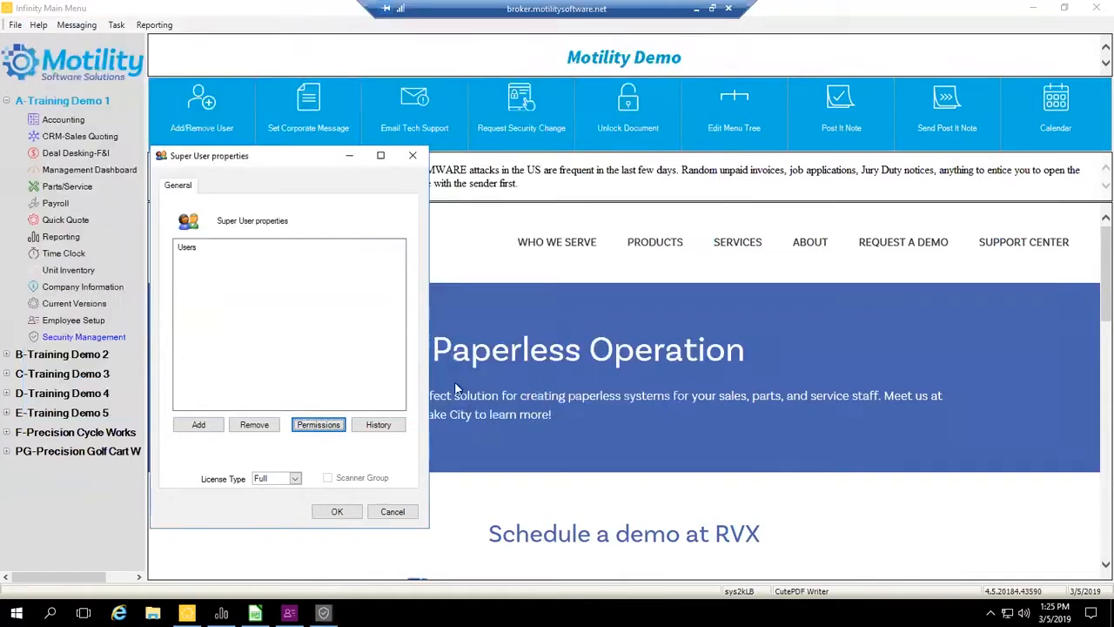
pyautogui.click(337, 512)
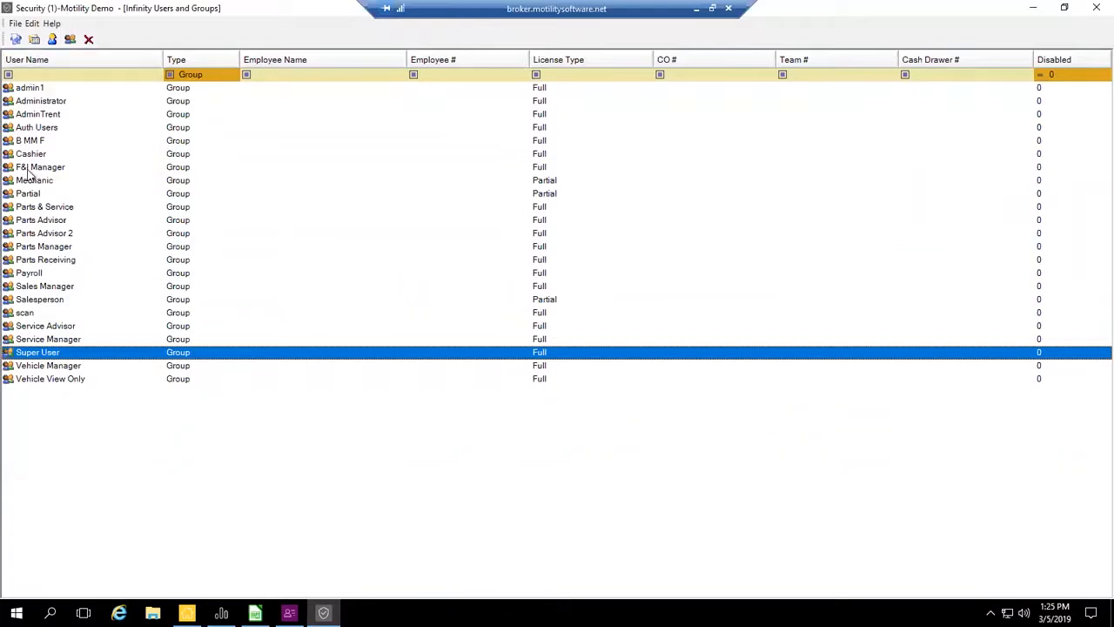
# - Clear the Group filter from the Type column and filter User Name by "lb"
pyautogui.click(231, 75)
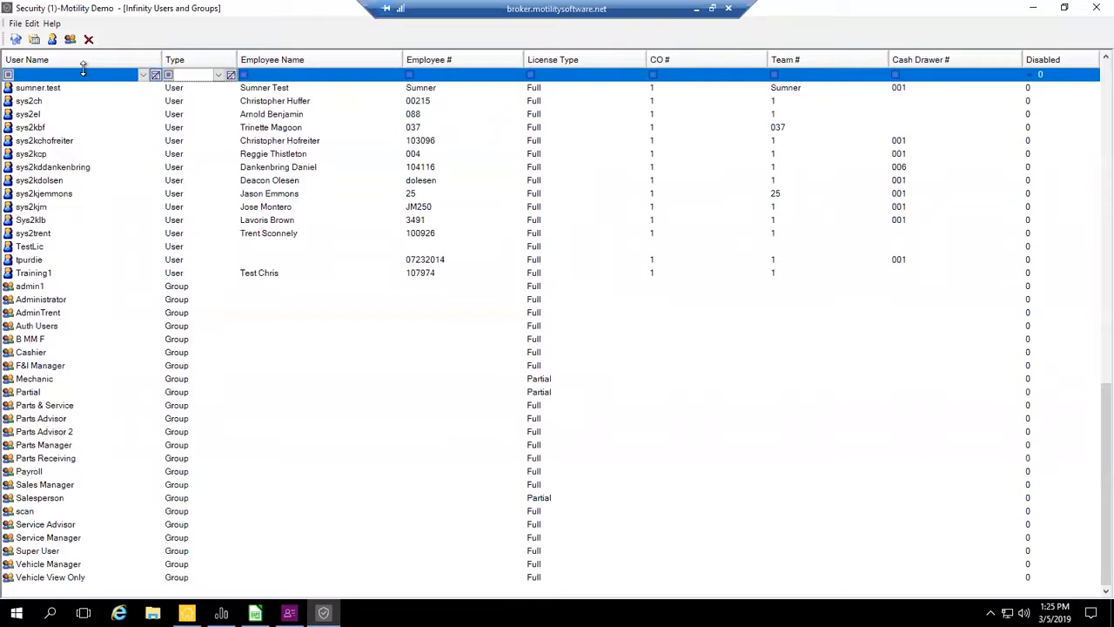
pyautogui.click(84, 74)
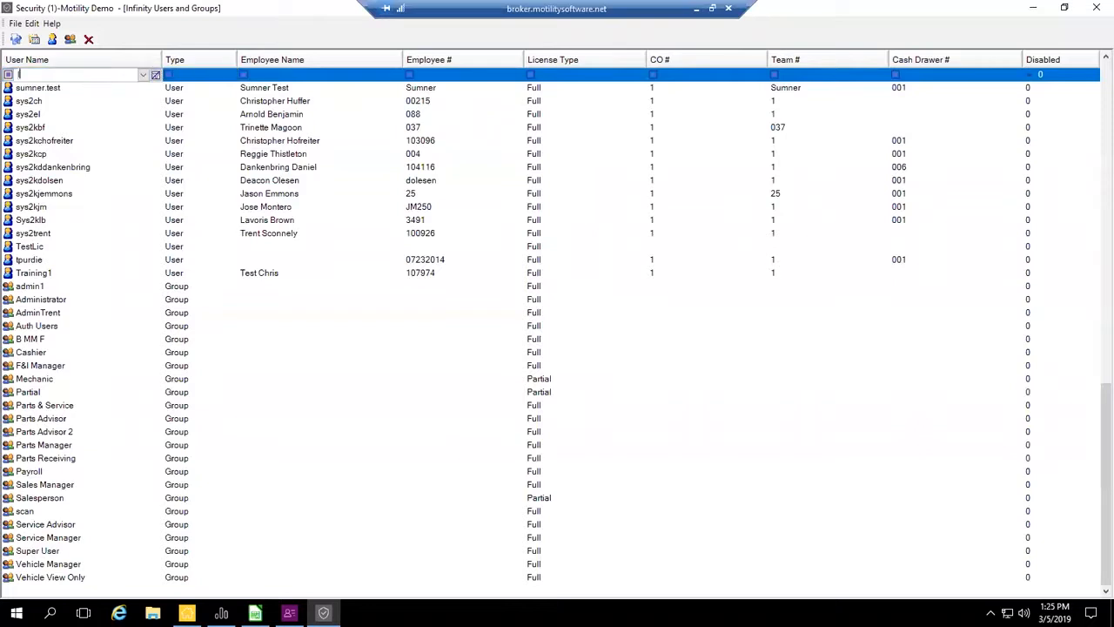
pyautogui.write('lb')
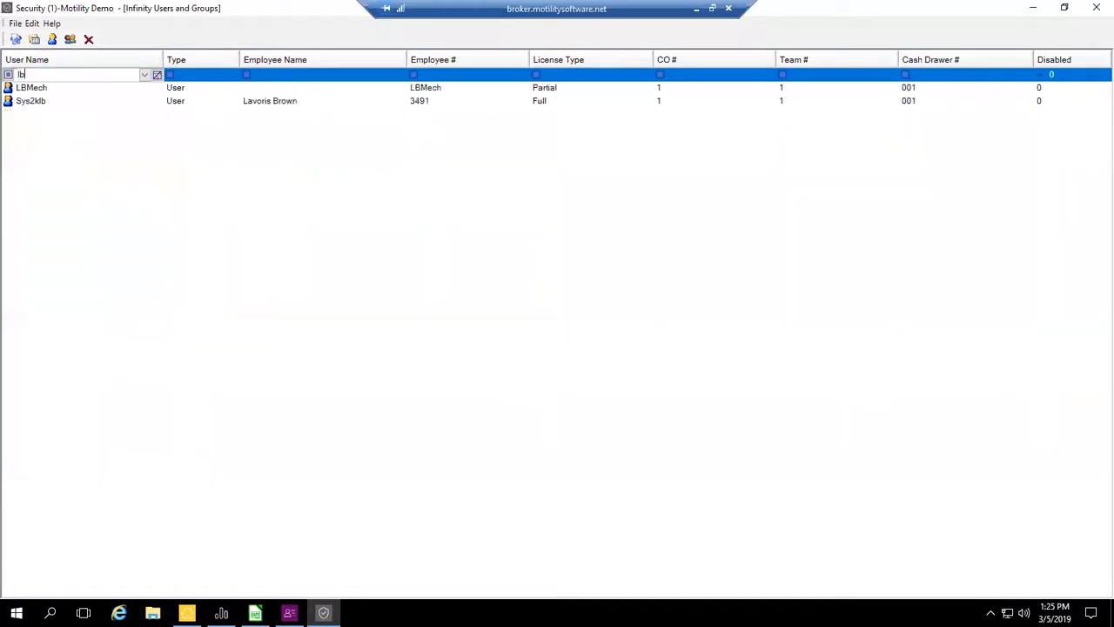
# - Copy the filtered Full-license user's permissions to another existing user, confirm the overwrite and close the user list
pyautogui.rightClick(21, 104)
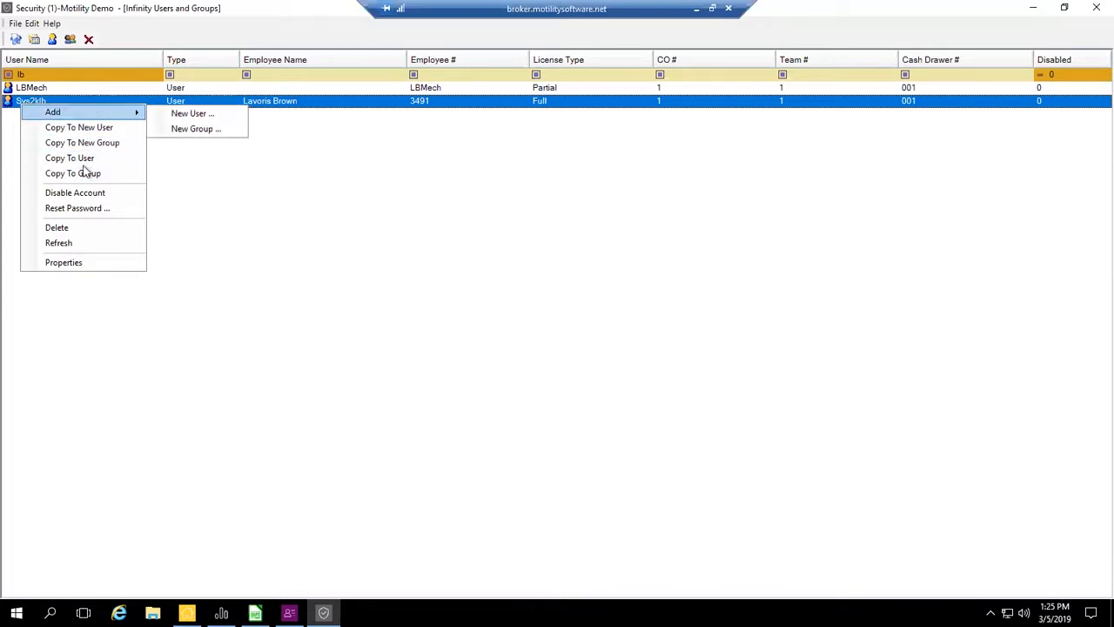
pyautogui.click(85, 159)
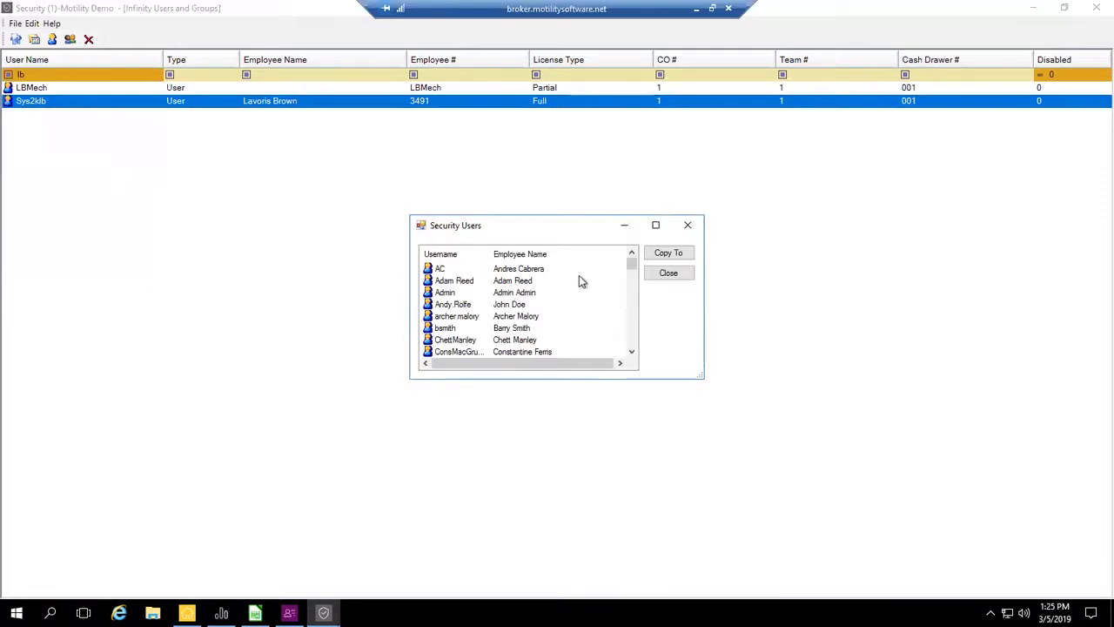
pyautogui.moveTo(632, 263); pyautogui.dragTo(597, 288)
pyautogui.click(527, 271)
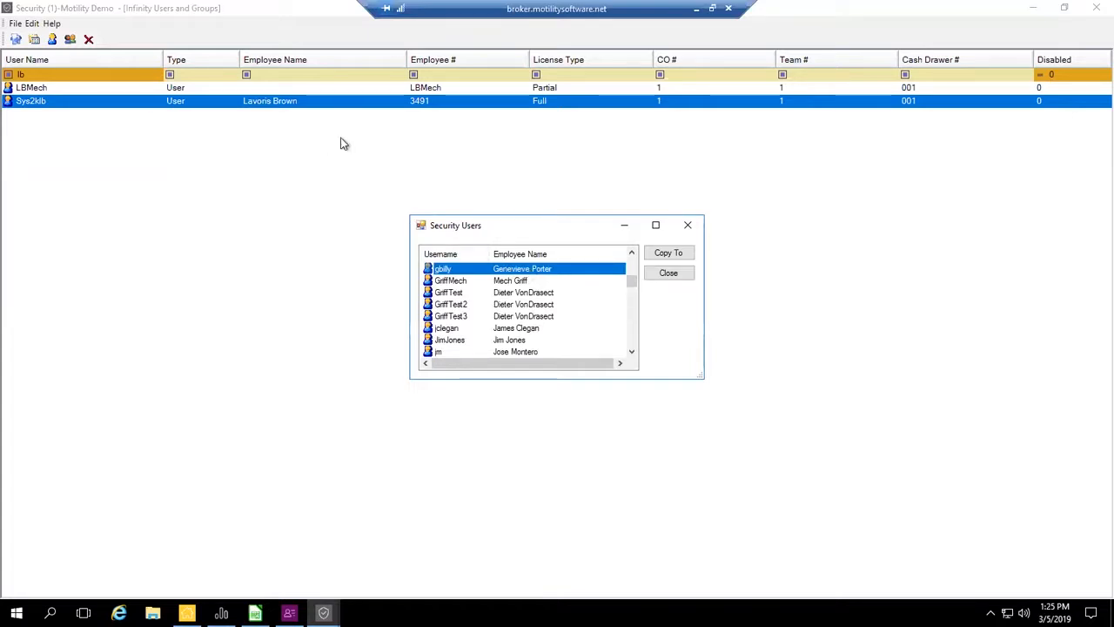
pyautogui.click(681, 255)
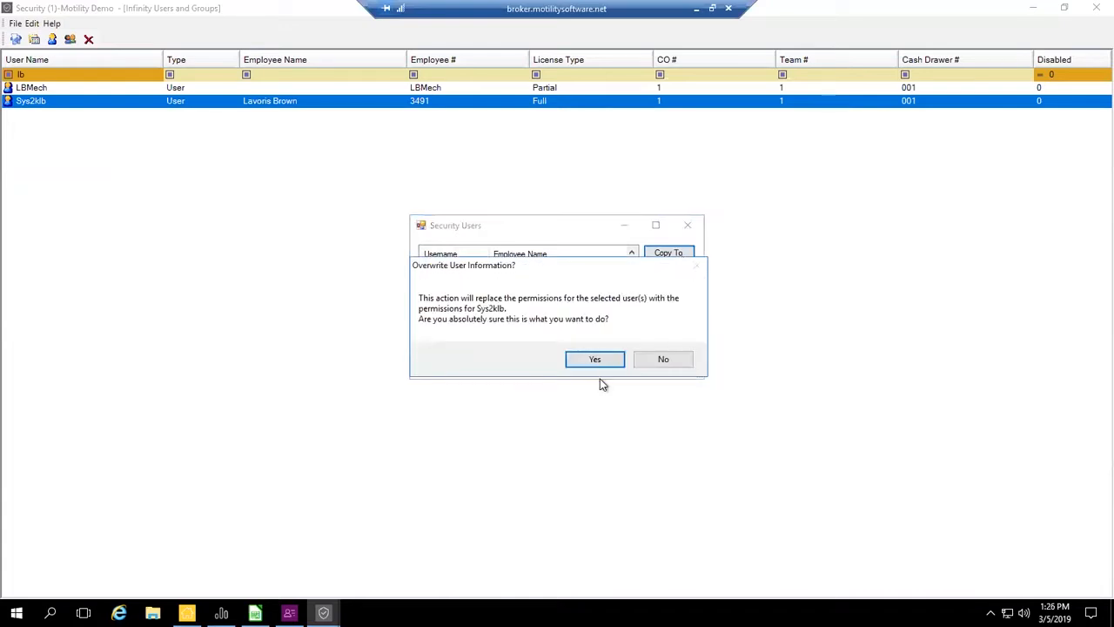
pyautogui.click(602, 362)
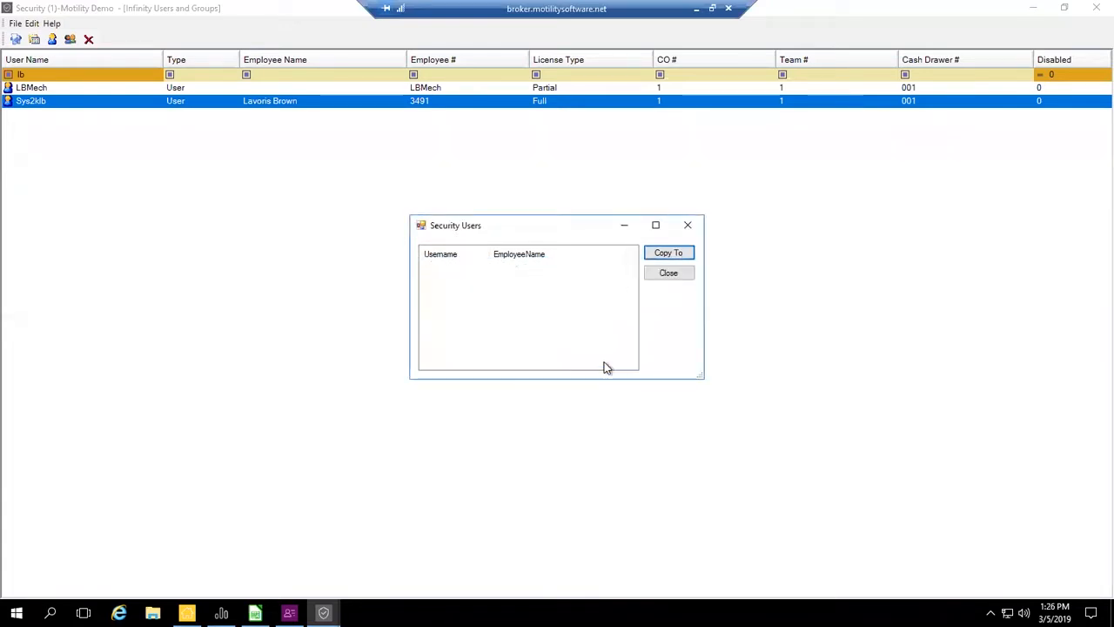
pyautogui.click(579, 354)
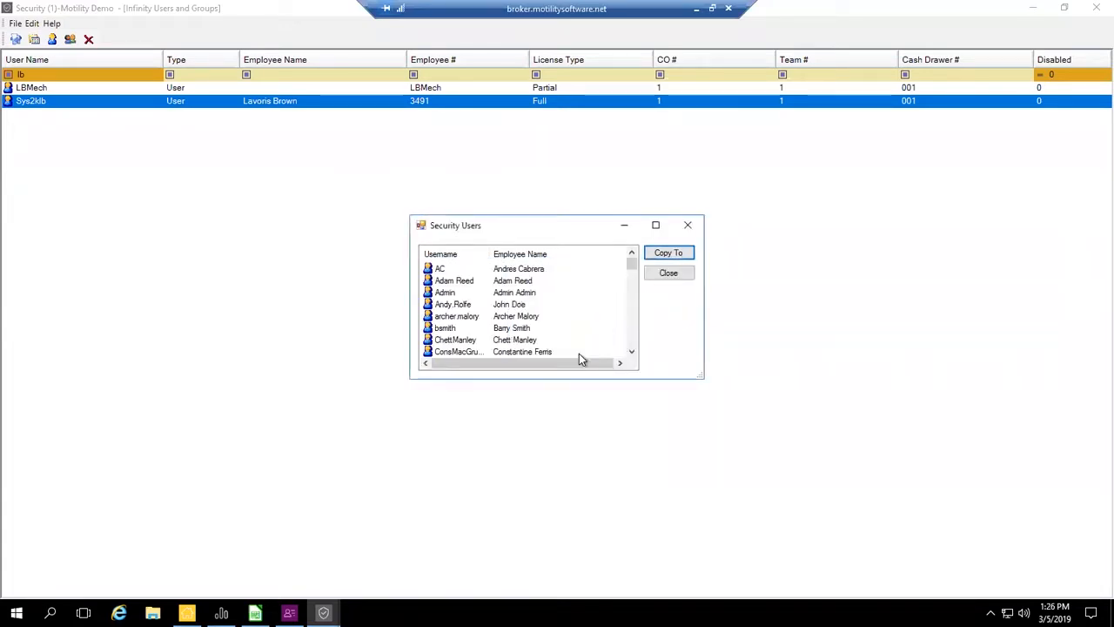
pyautogui.click(666, 274)
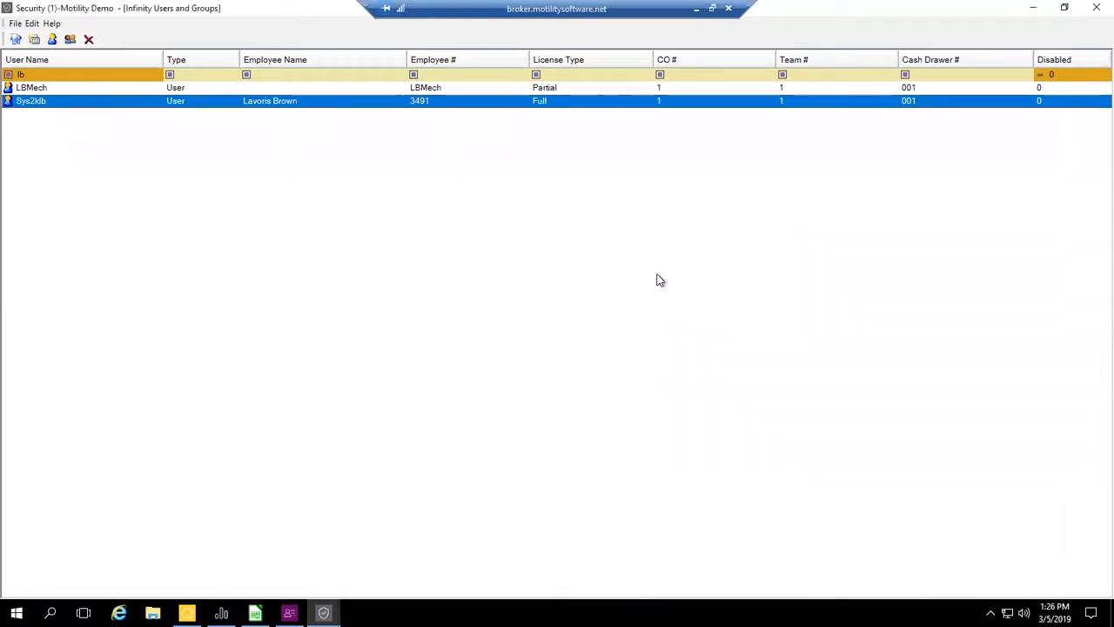
# - Review the general settings and group membership in the Full-license user's properties, and save and exit
pyautogui.rightClick(54, 104)
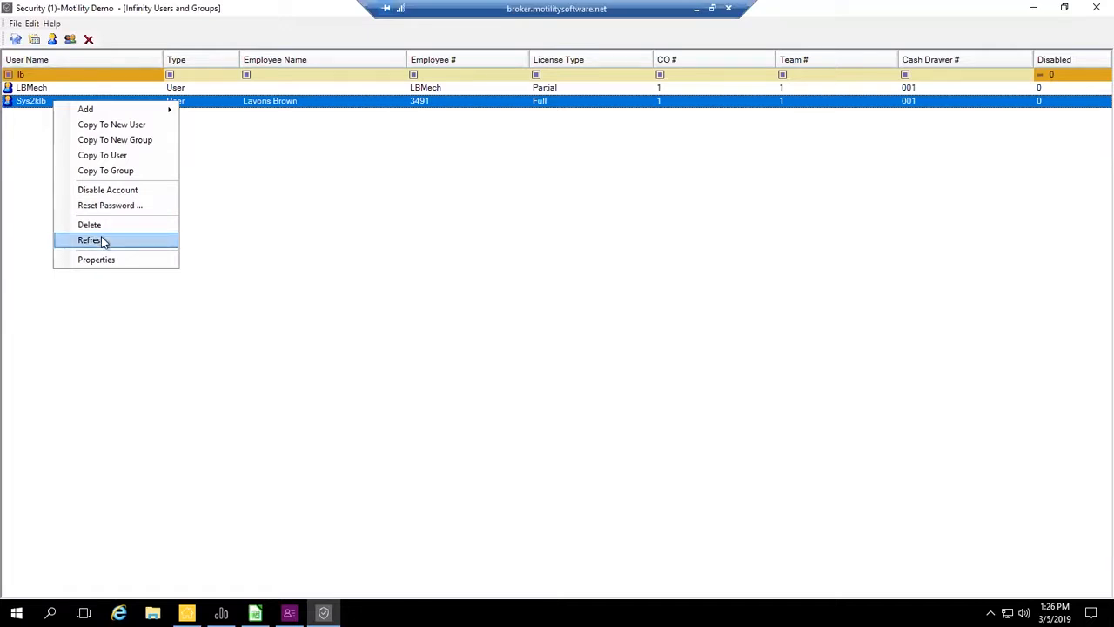
pyautogui.click(101, 260)
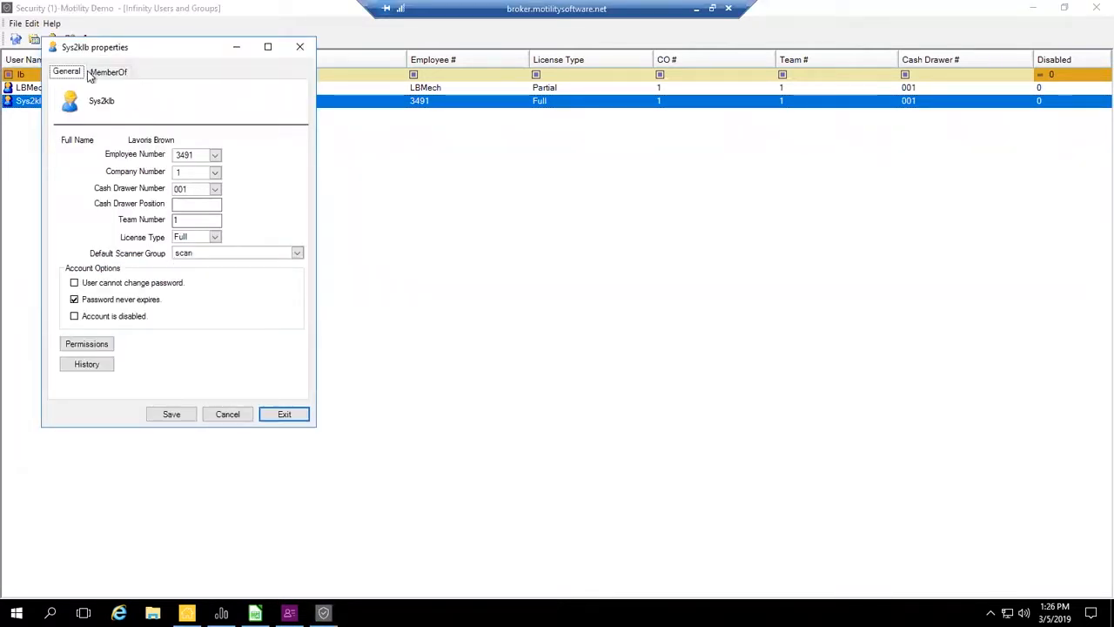
pyautogui.click(130, 74)
pyautogui.click(77, 77)
pyautogui.click(175, 415)
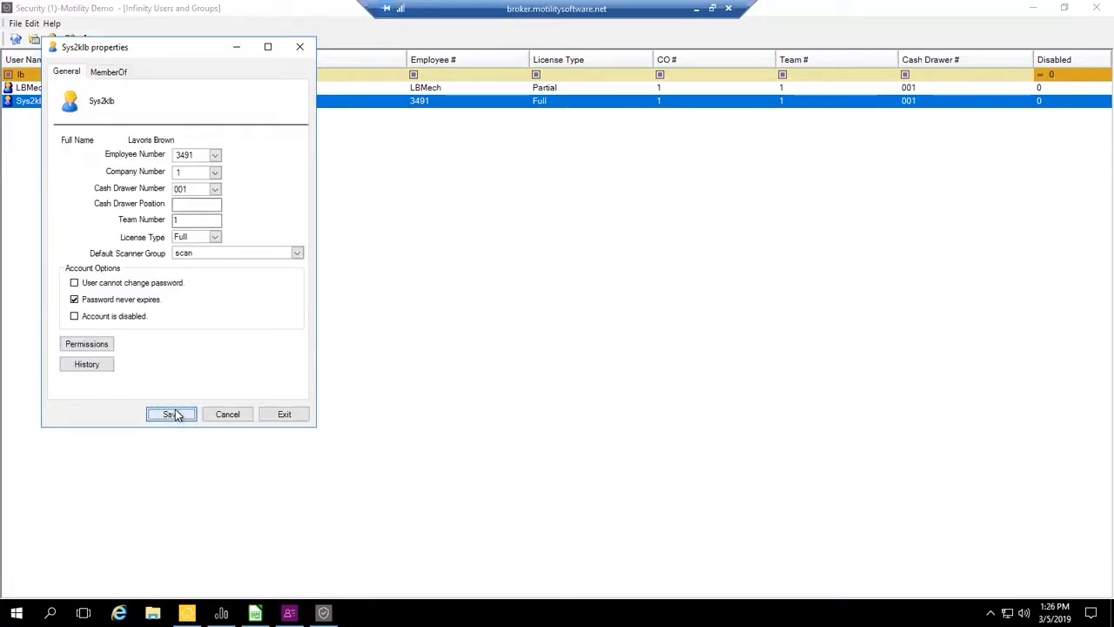
pyautogui.click(281, 414)
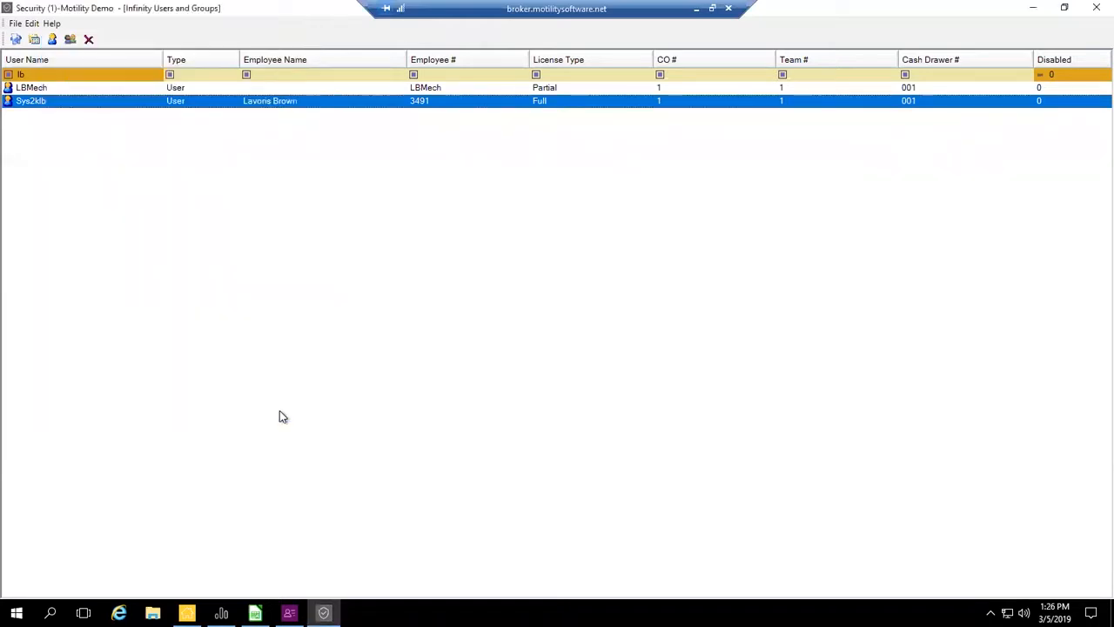
# - Check the license type options in a blank New Group form and close it without creating a group
pyautogui.click(38, 92)
pyautogui.click(44, 101)
pyautogui.click(73, 45)
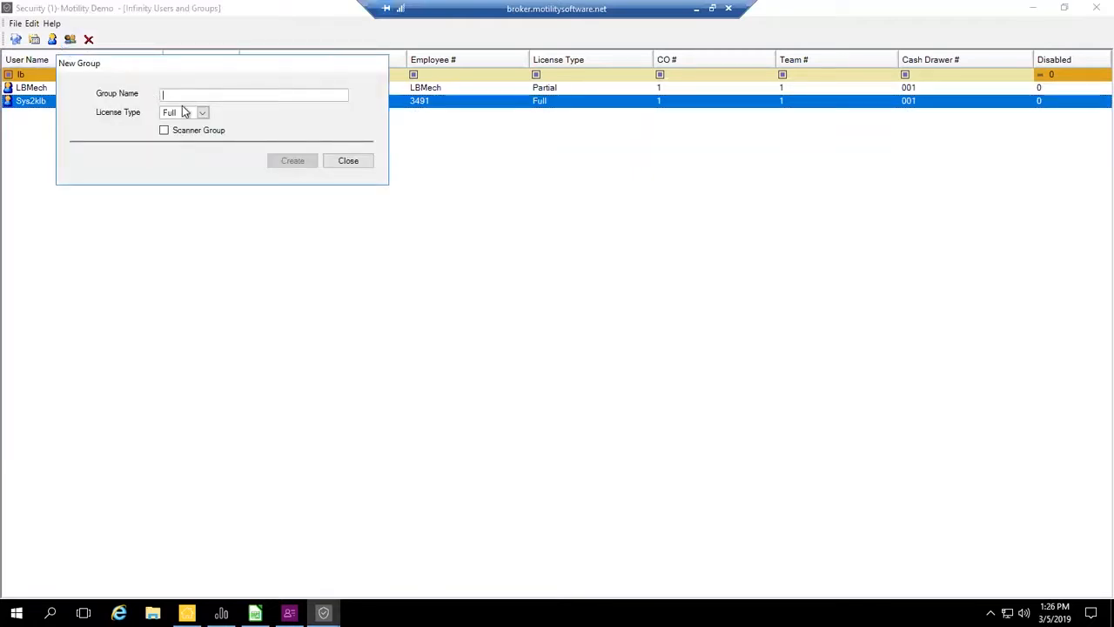
pyautogui.click(202, 114)
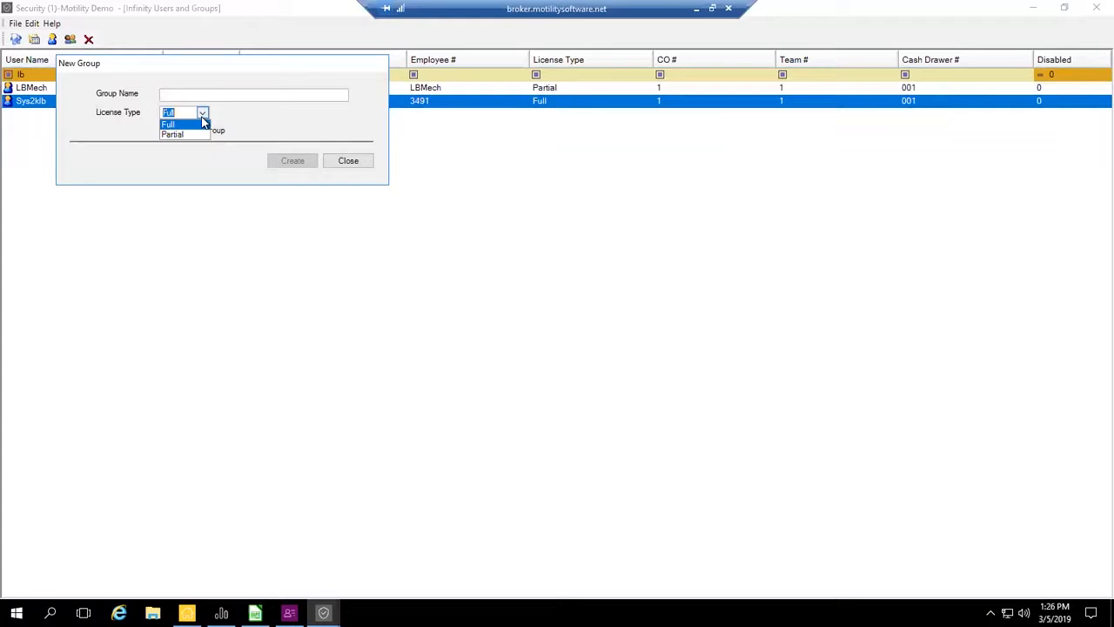
pyautogui.click(202, 123)
pyautogui.click(344, 161)
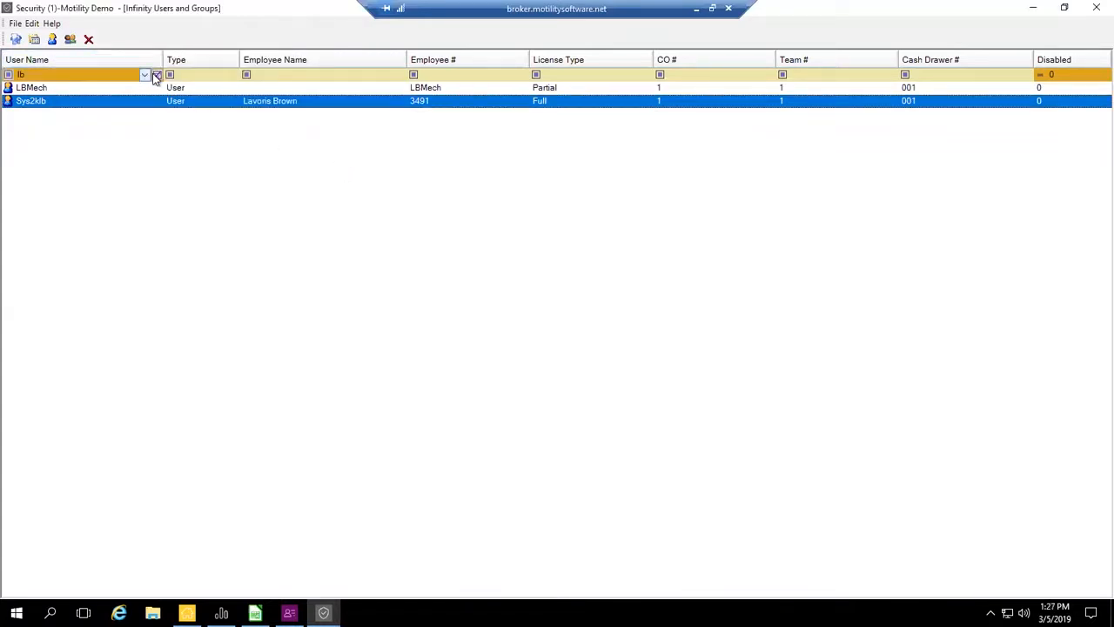
# - Replace the current User Name filter with "admin"
pyautogui.click(155, 75)
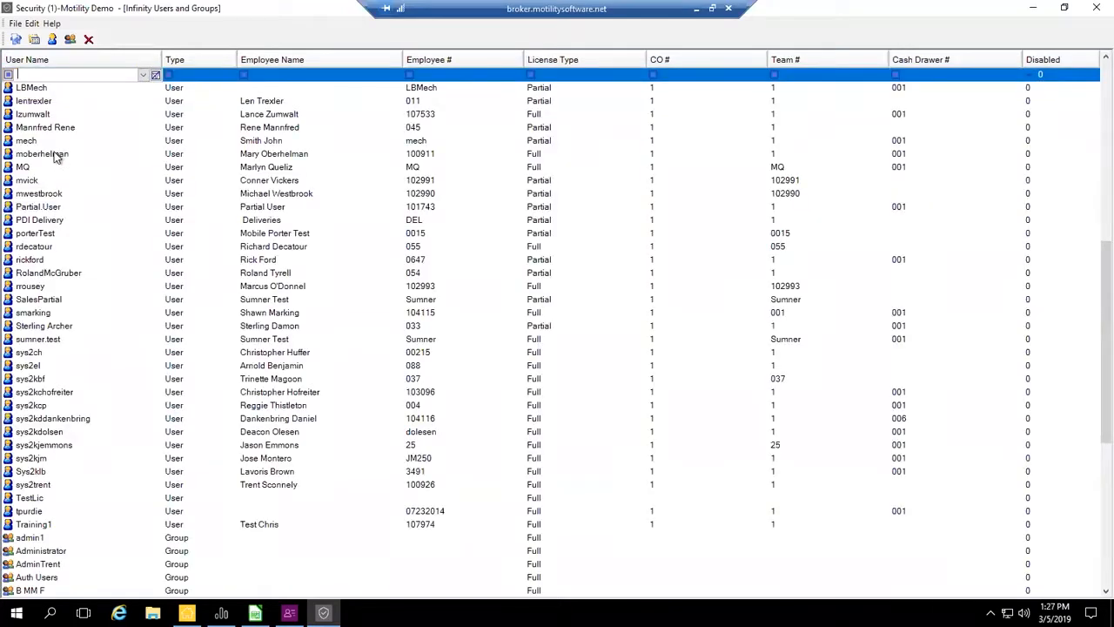
pyautogui.click(58, 154)
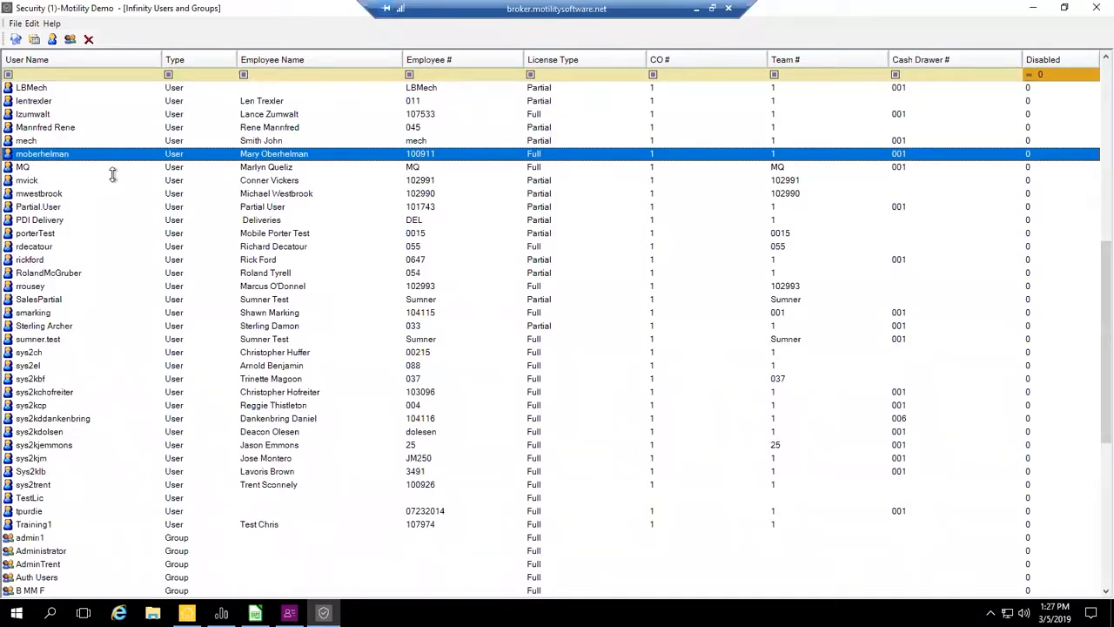
pyautogui.scroll(8, 112, 174)
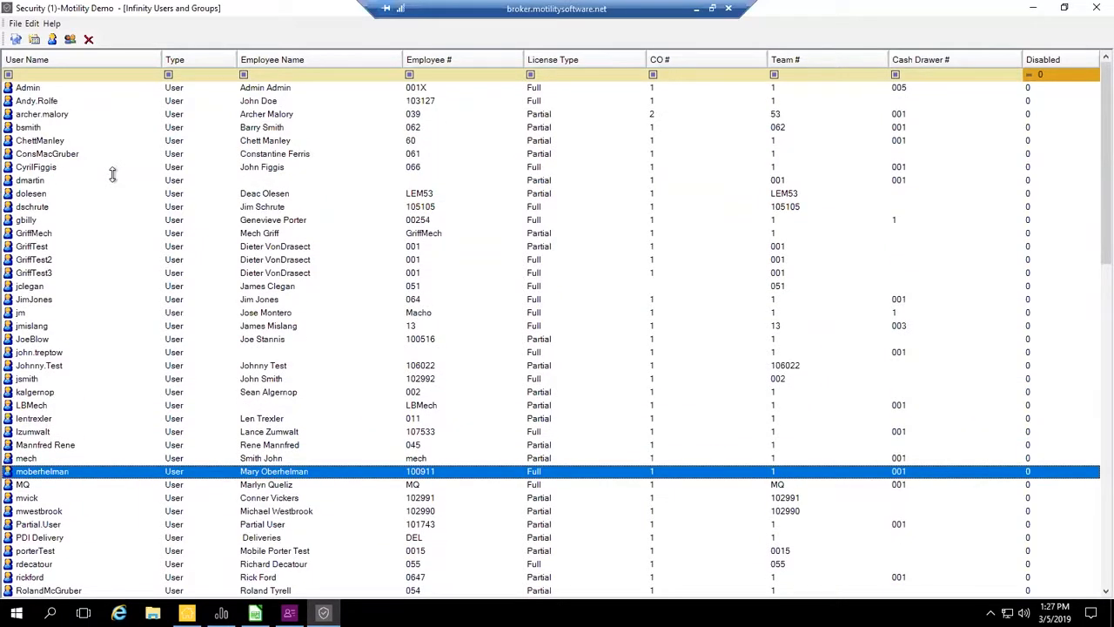
pyautogui.click(49, 74)
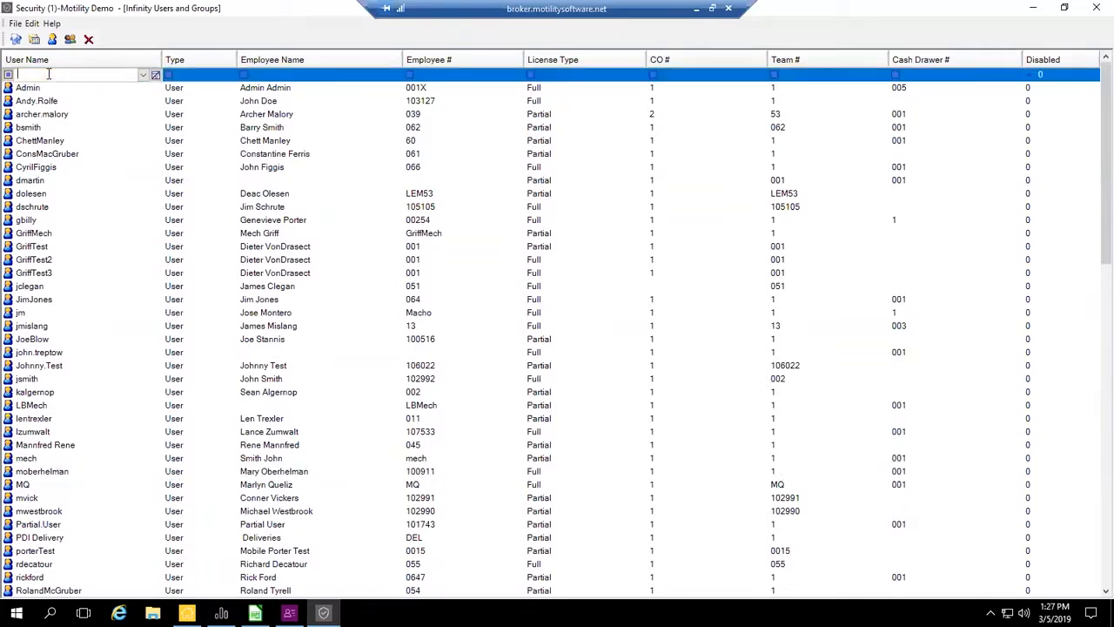
pyautogui.write('admin')
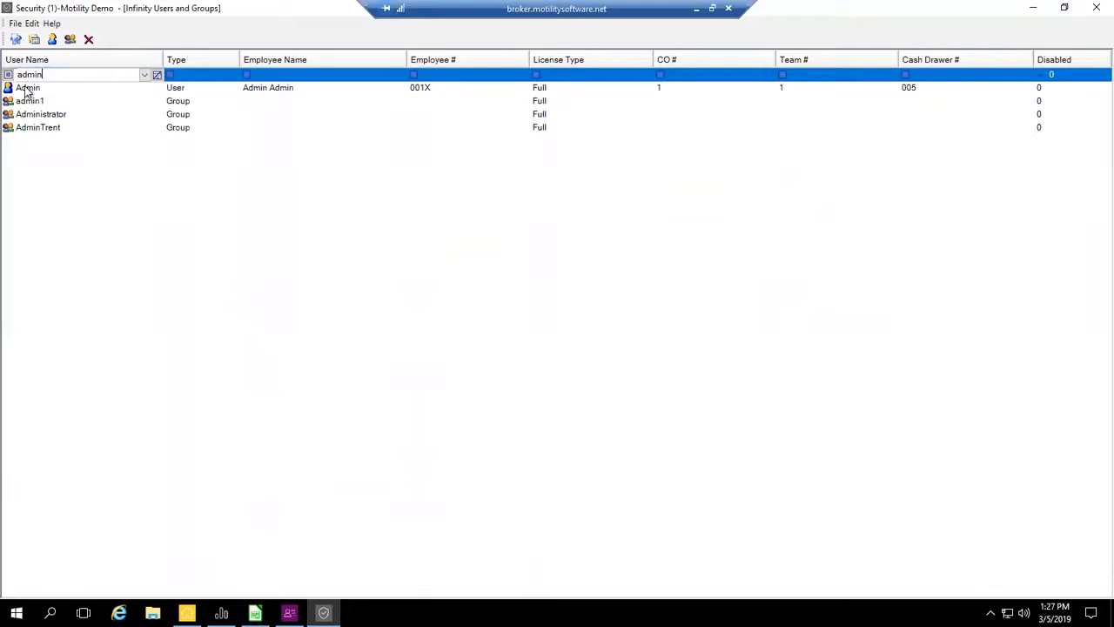
# - Open the Admin user's permissions and review the policies of several modules, from Company Information through CRM, IAccounting and Irental to Parts & Service
pyautogui.doubleClick(27, 89)
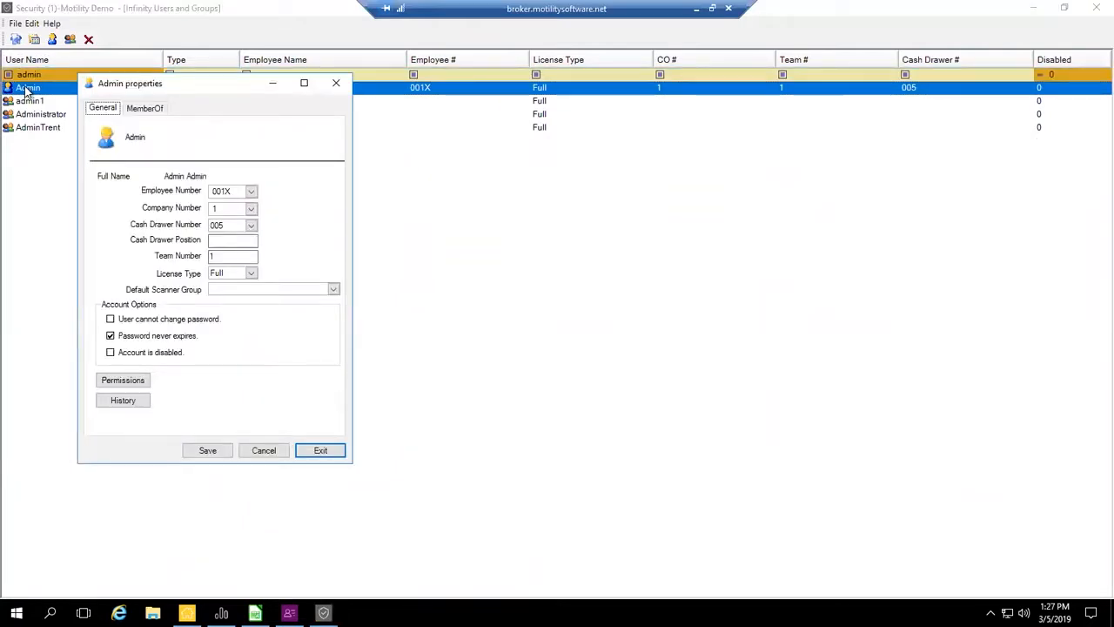
pyautogui.click(121, 383)
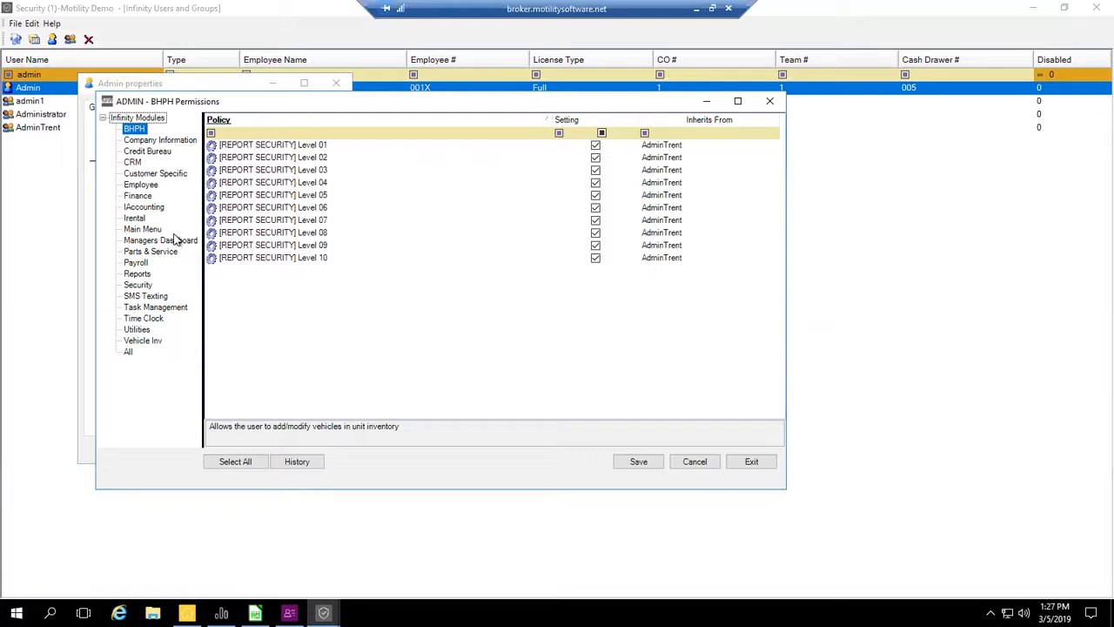
pyautogui.click(135, 145)
pyautogui.click(136, 151)
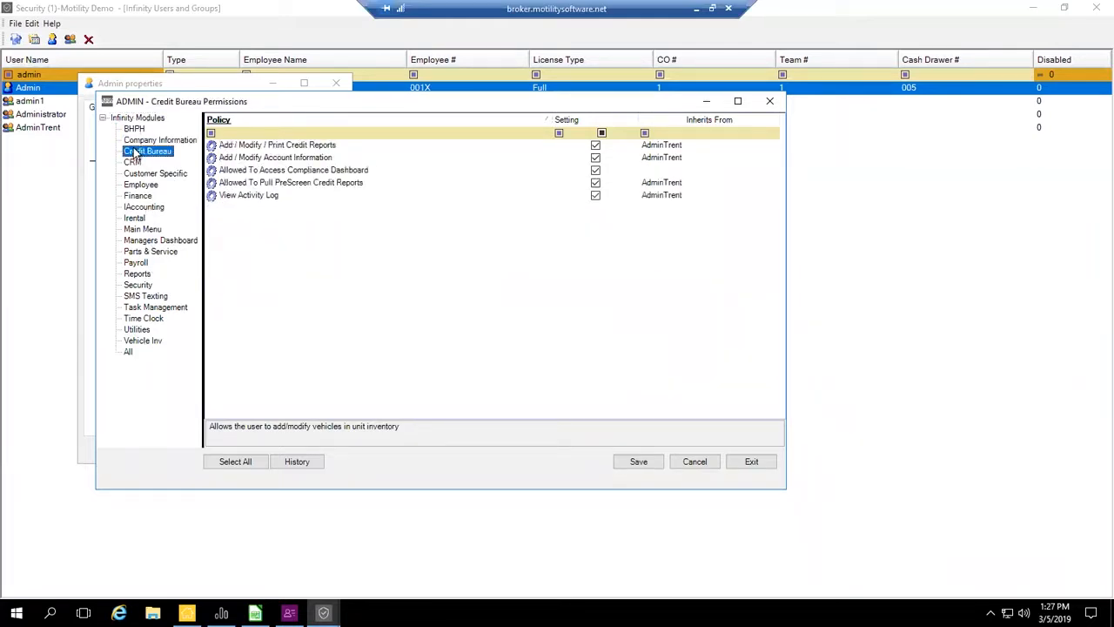
pyautogui.click(134, 162)
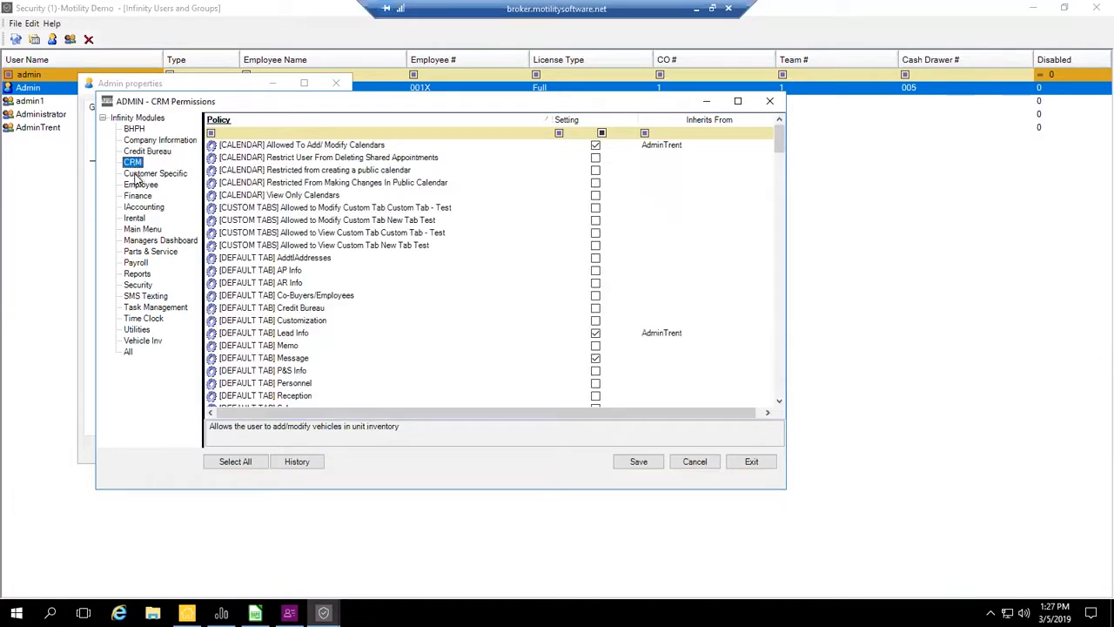
pyautogui.click(136, 174)
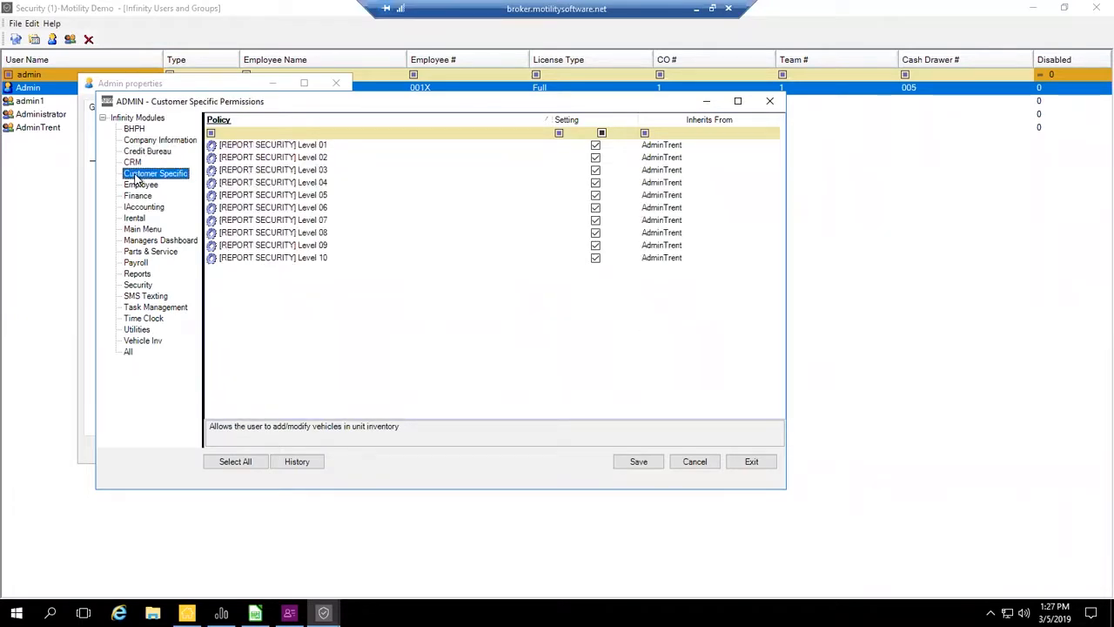
pyautogui.click(136, 187)
pyautogui.click(144, 208)
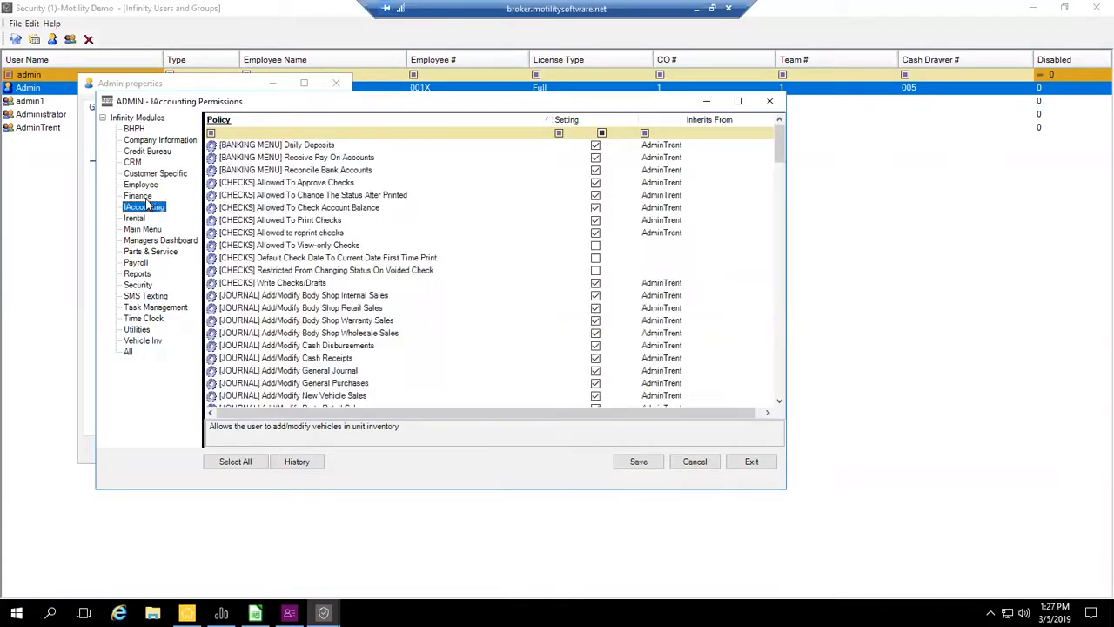
pyautogui.click(138, 218)
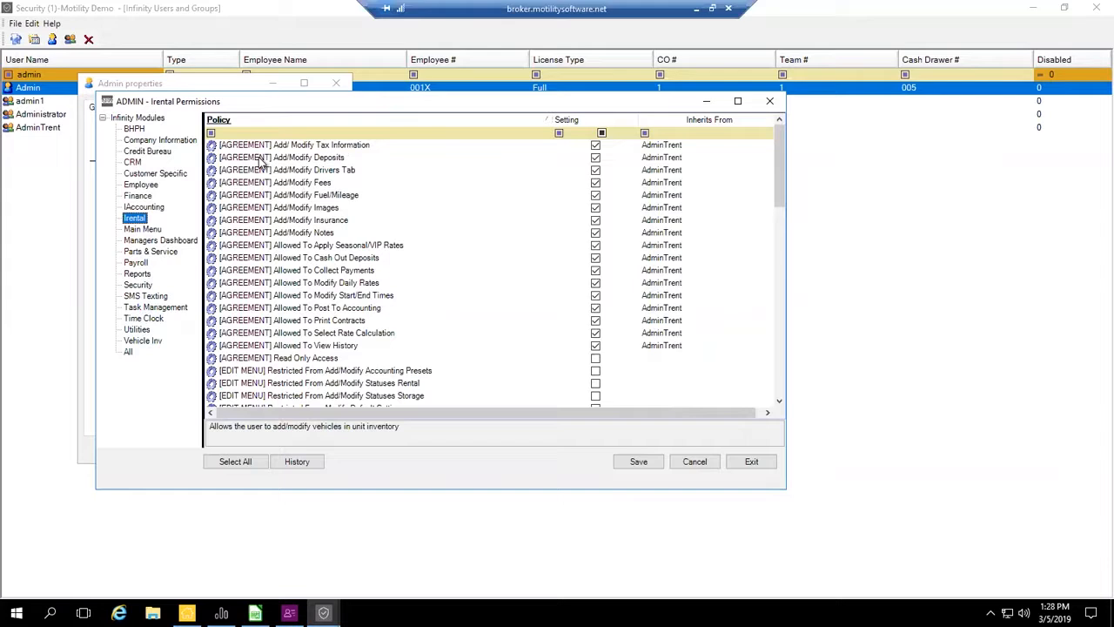
pyautogui.click(158, 252)
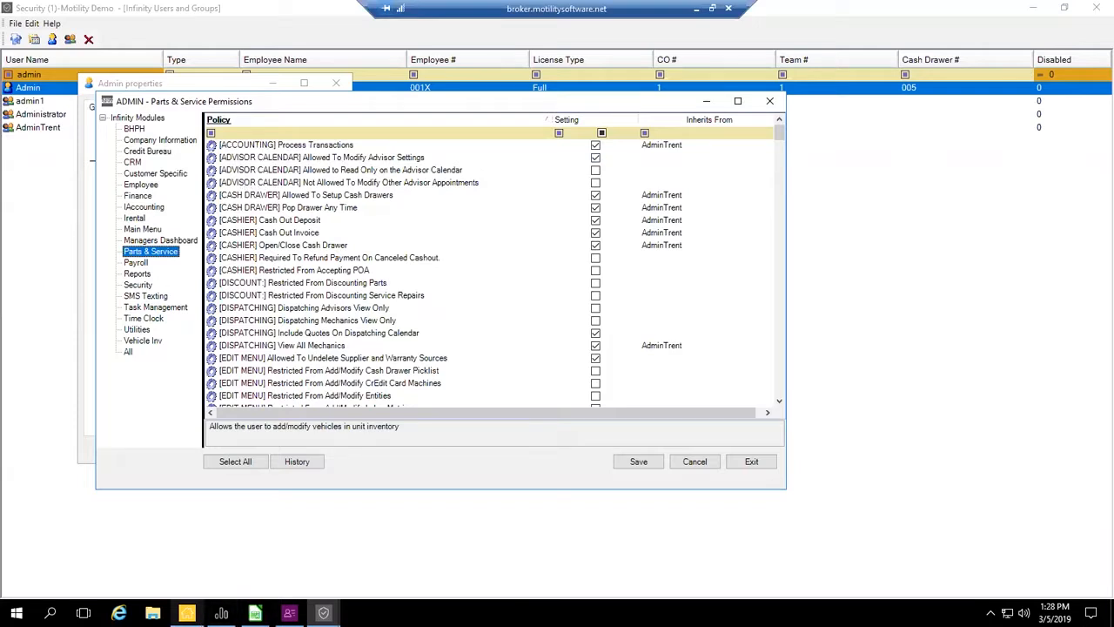
# - Launch the Parts & Service program and open its Advisor Calendar
pyautogui.click(187, 613)
pyautogui.click(73, 188)
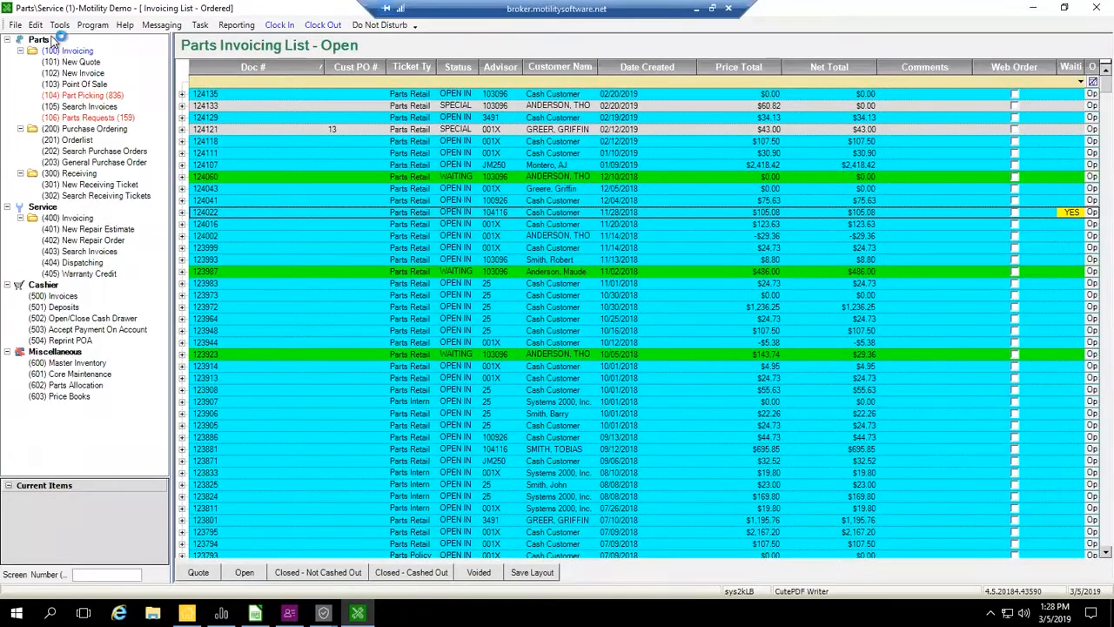
pyautogui.click(59, 24)
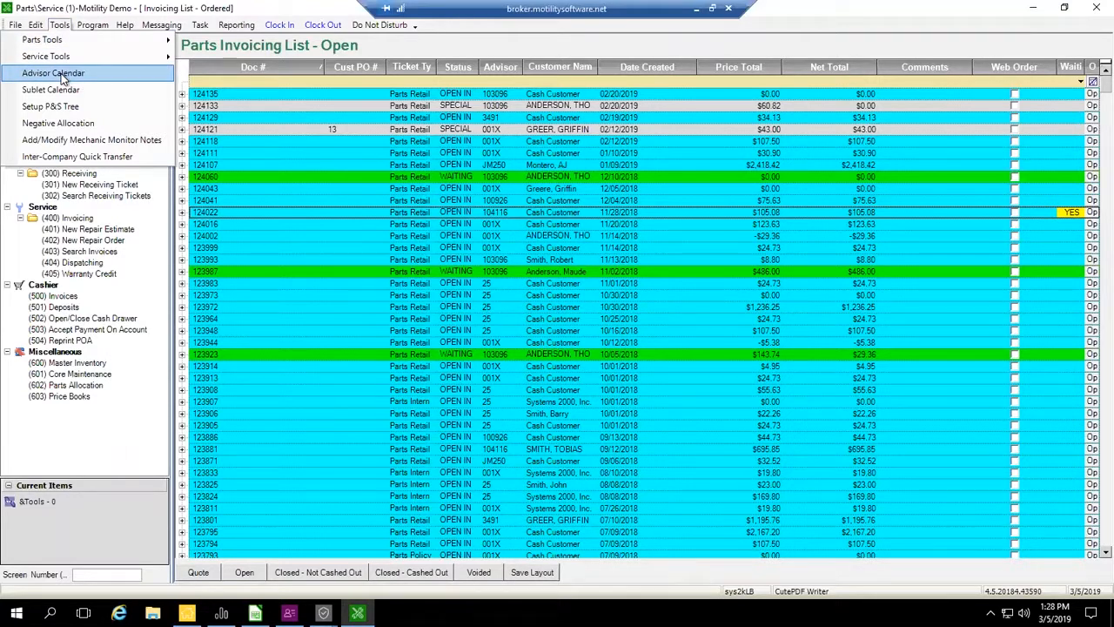
pyautogui.press('Escape')
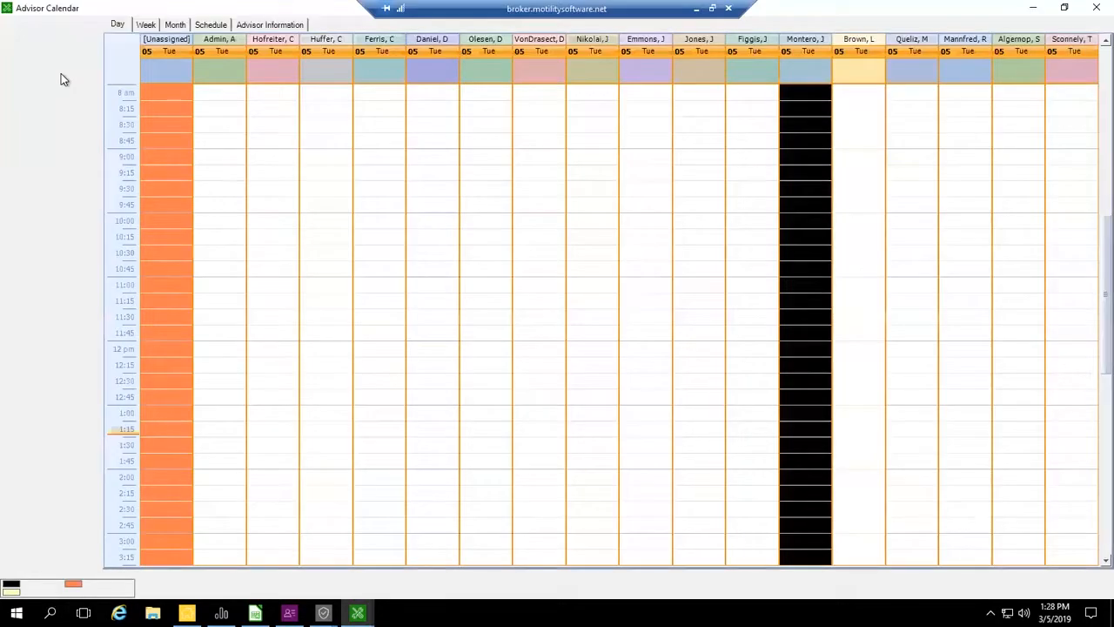
# - Review the Advisor Settings table in the Advisor Calendar and close it without saving changes
pyautogui.click(290, 590)
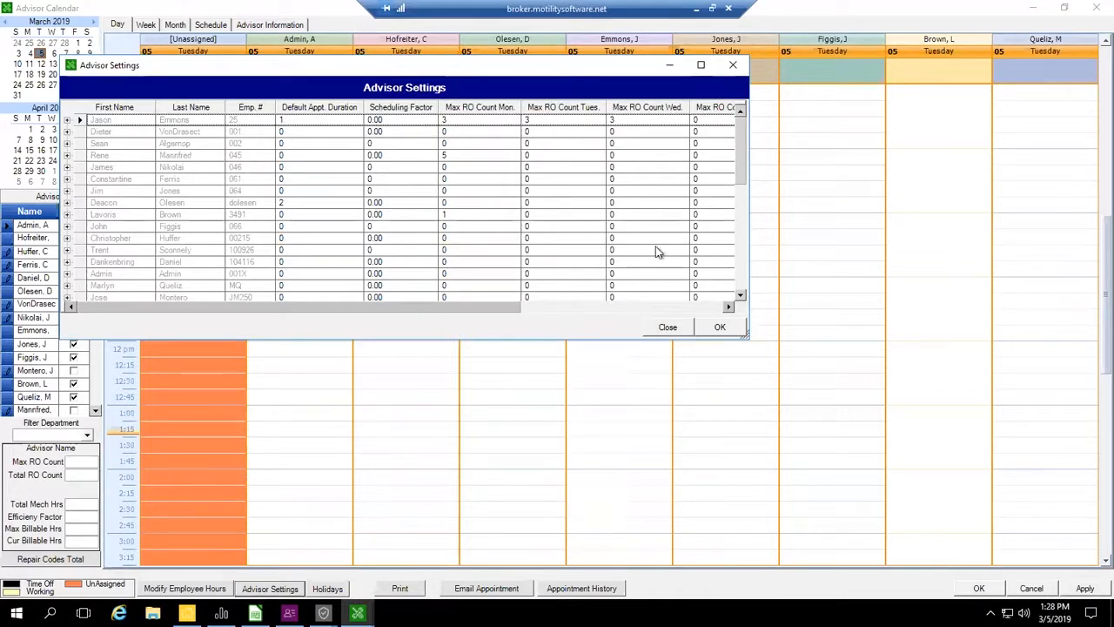
pyautogui.moveTo(515, 309)
pyautogui.mouseDown()
pyautogui.moveTo(707, 309)
pyautogui.moveTo(484, 315)
pyautogui.moveTo(523, 314)
pyautogui.mouseUp()
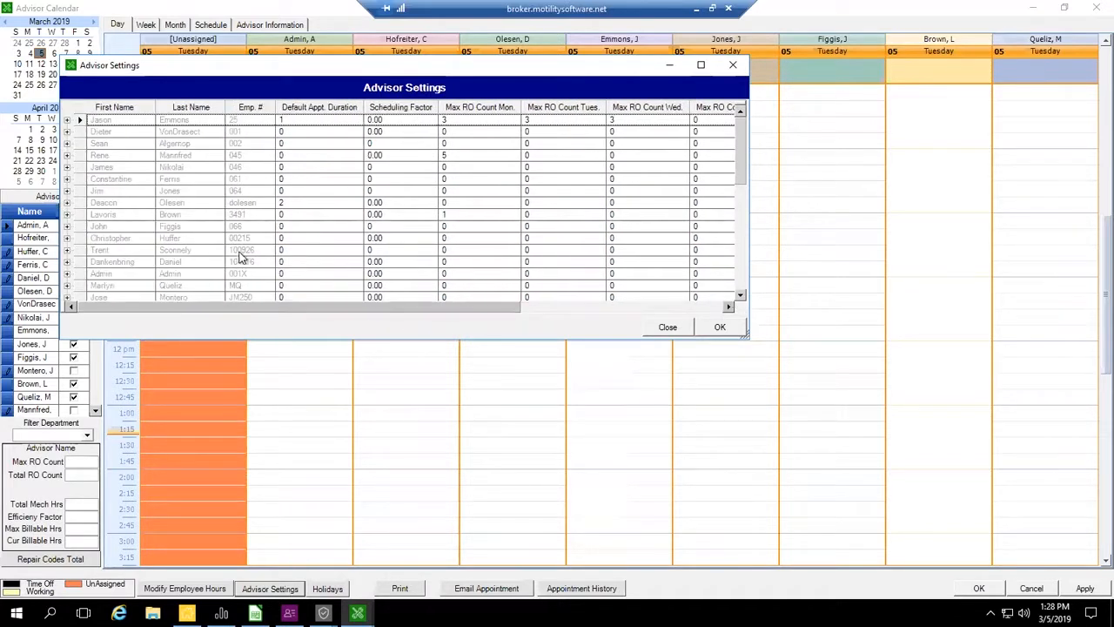
pyautogui.click(667, 330)
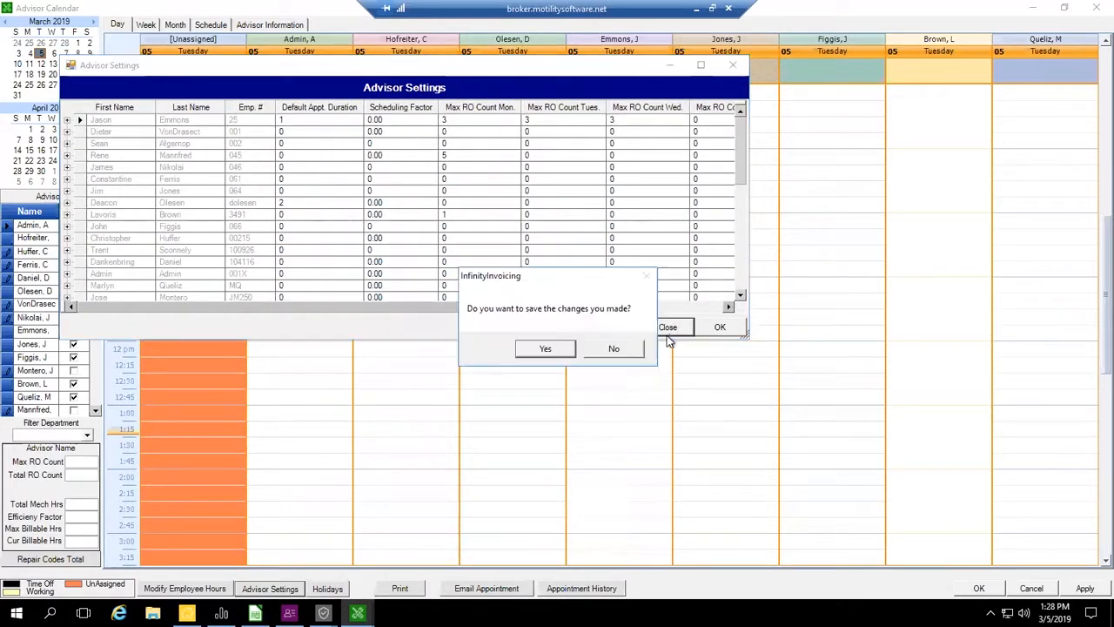
pyautogui.click(616, 347)
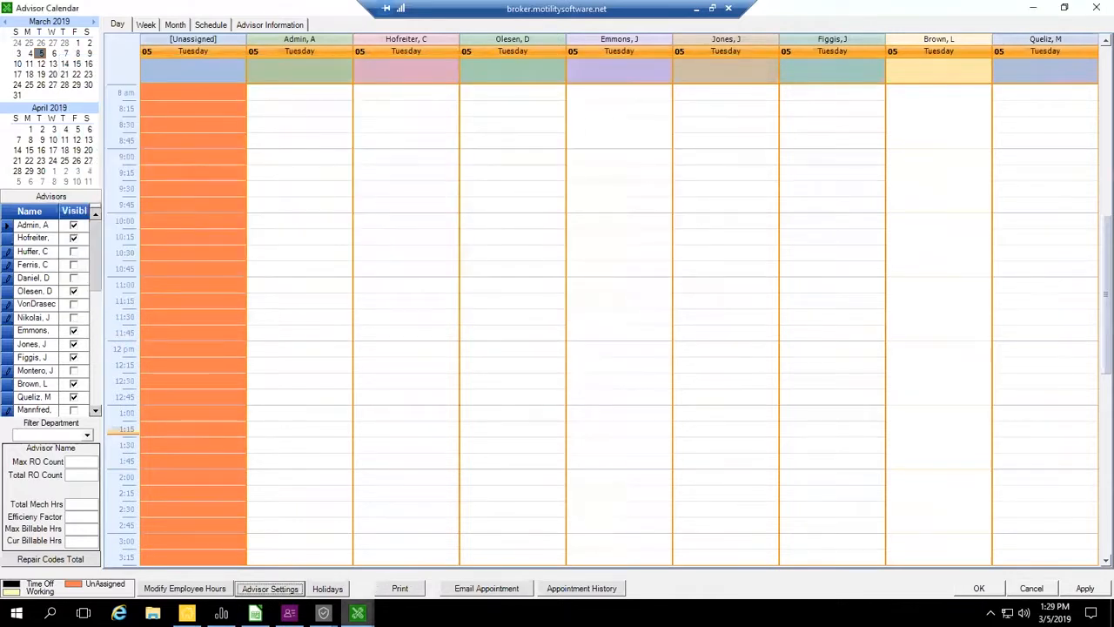
# - Return to the Admin user's Parts & Service permissions and switch the Restricted From Discounting Parts policy on and off again
pyautogui.click(324, 613)
pyautogui.click(394, 570)
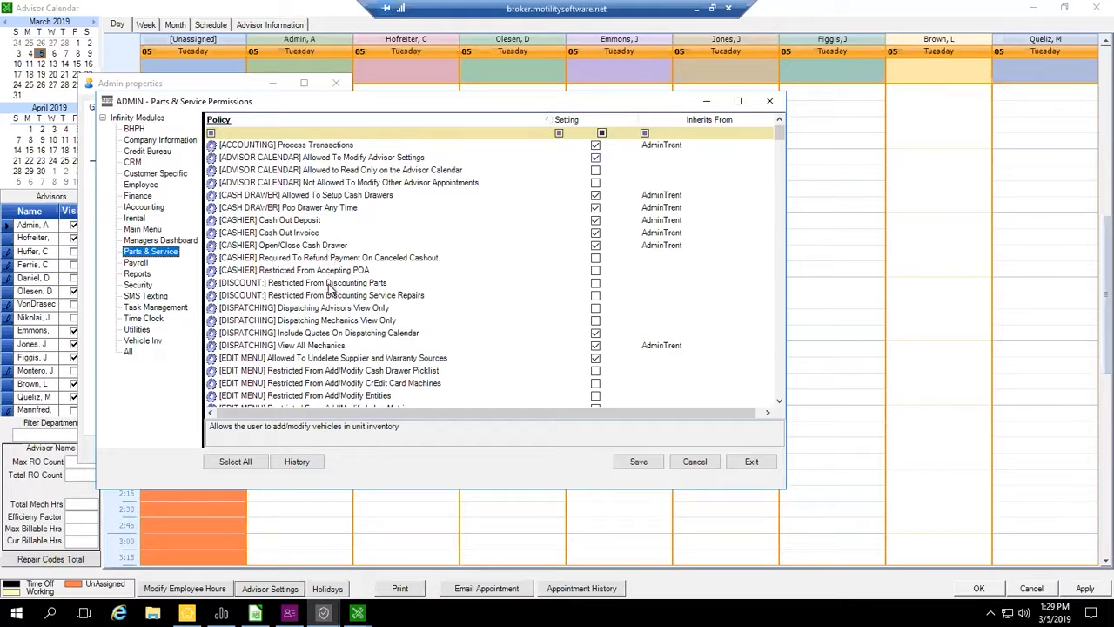
pyautogui.click(227, 283)
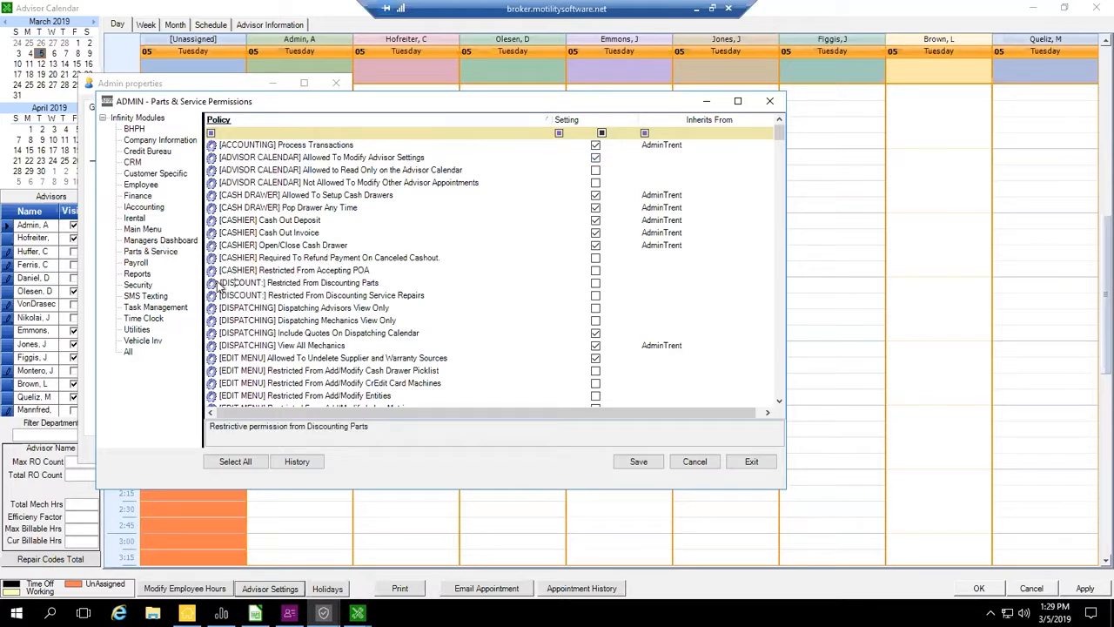
pyautogui.moveTo(313, 283); pyautogui.dragTo(410, 281)
pyautogui.click(604, 286)
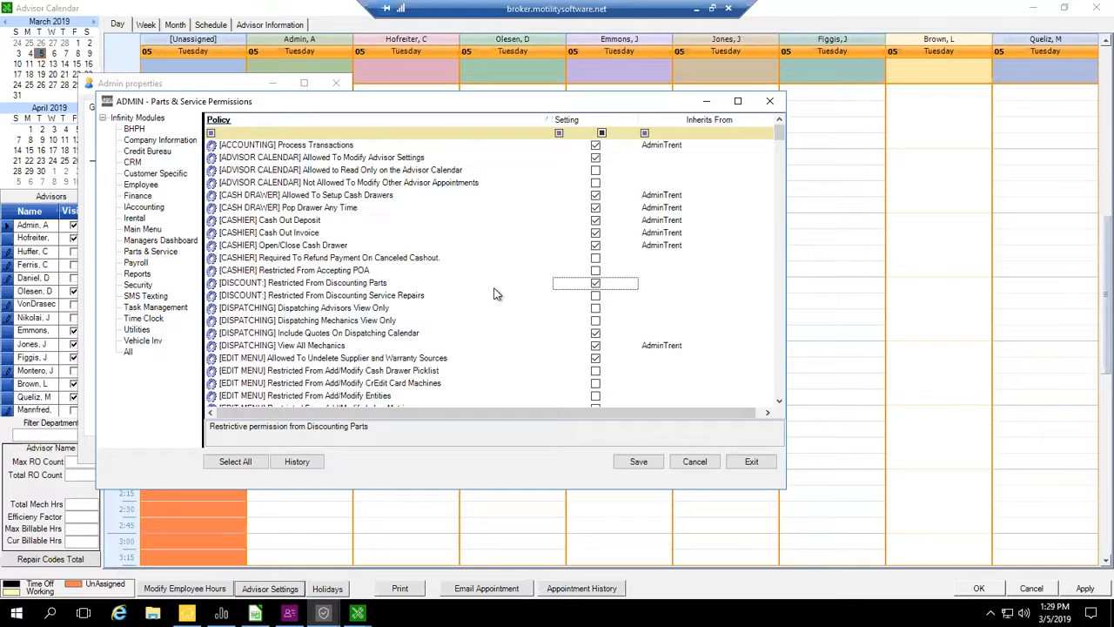
pyautogui.click(595, 285)
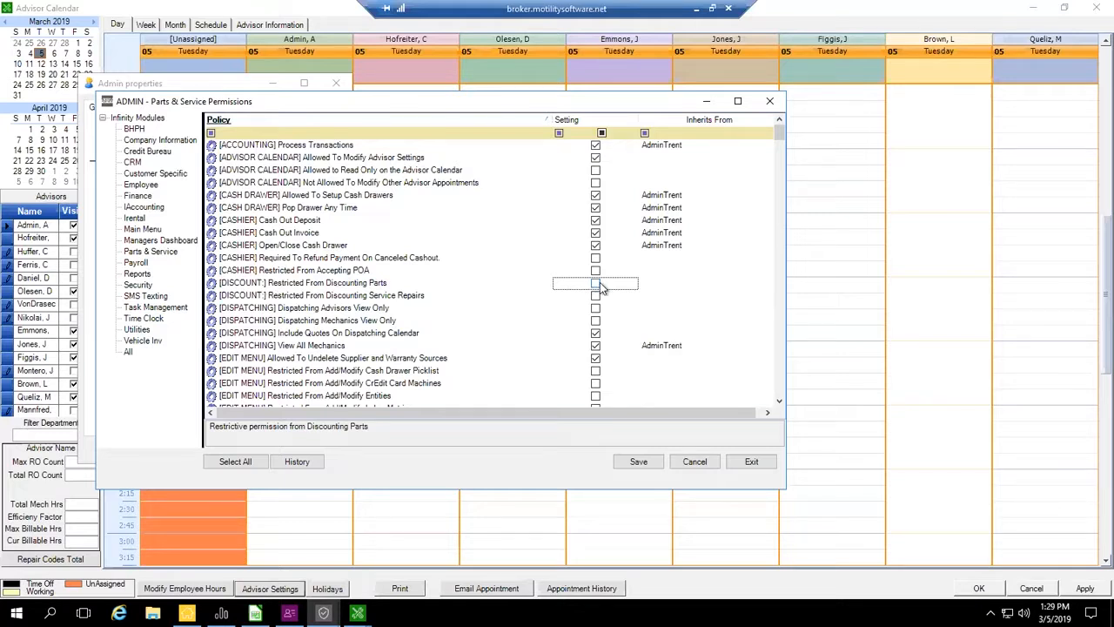
# - Filter the Parts & Service policies by "only" to examine the view-only permissions, and clear the filter
pyautogui.click(342, 131)
pyautogui.write('only')
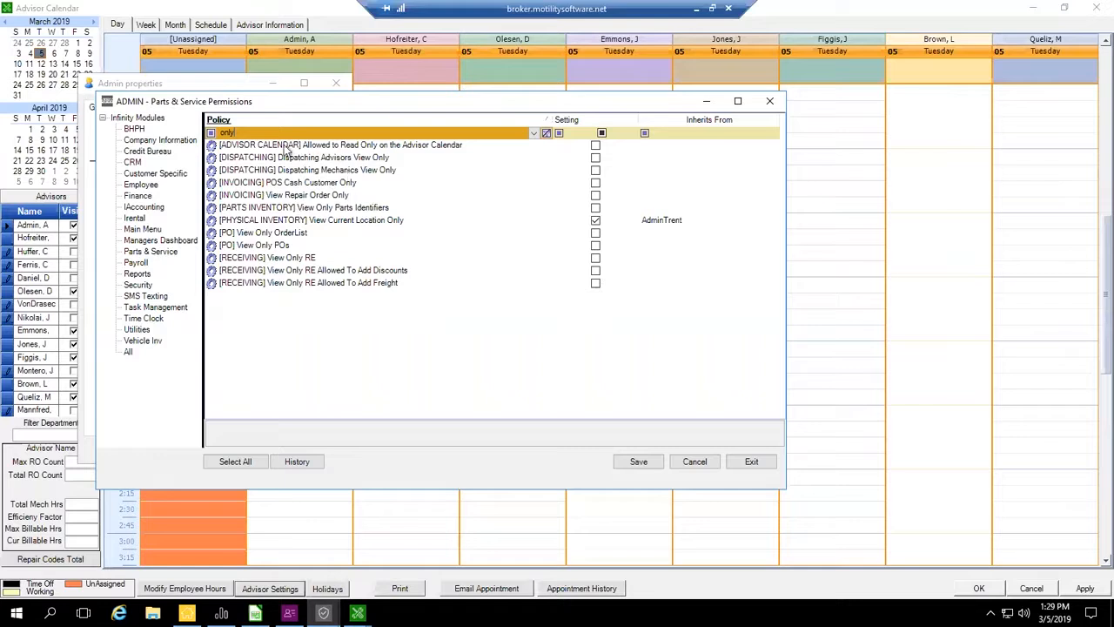
pyautogui.doubleClick(254, 132)
pyautogui.press('BackSpace')
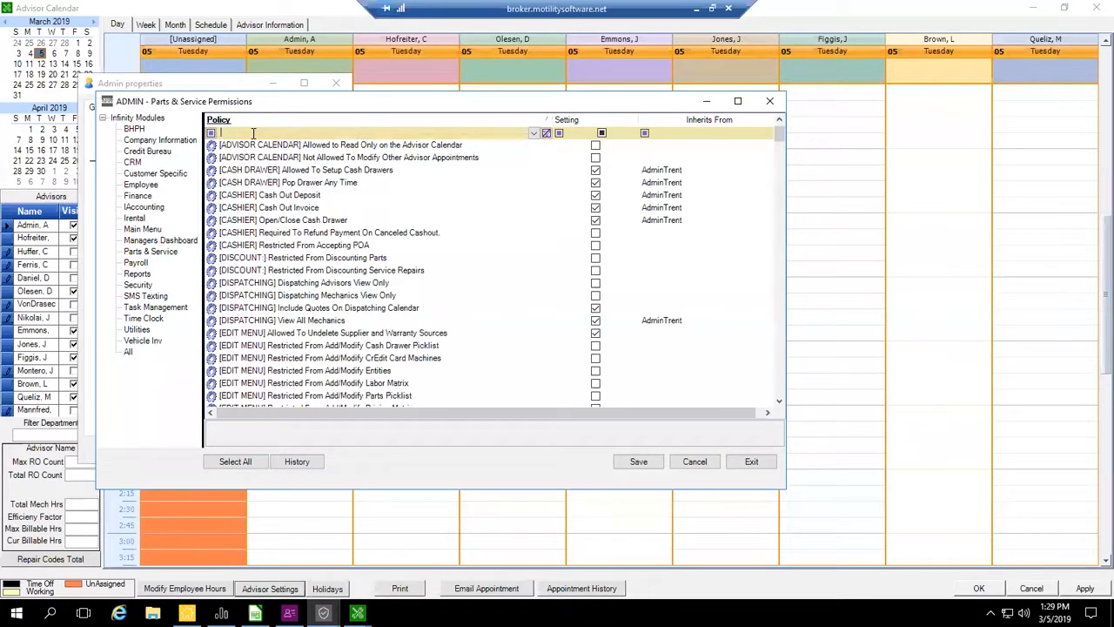
# - Show the Admin user's permissions for all modules and filter the policies by "required"
pyautogui.click(133, 349)
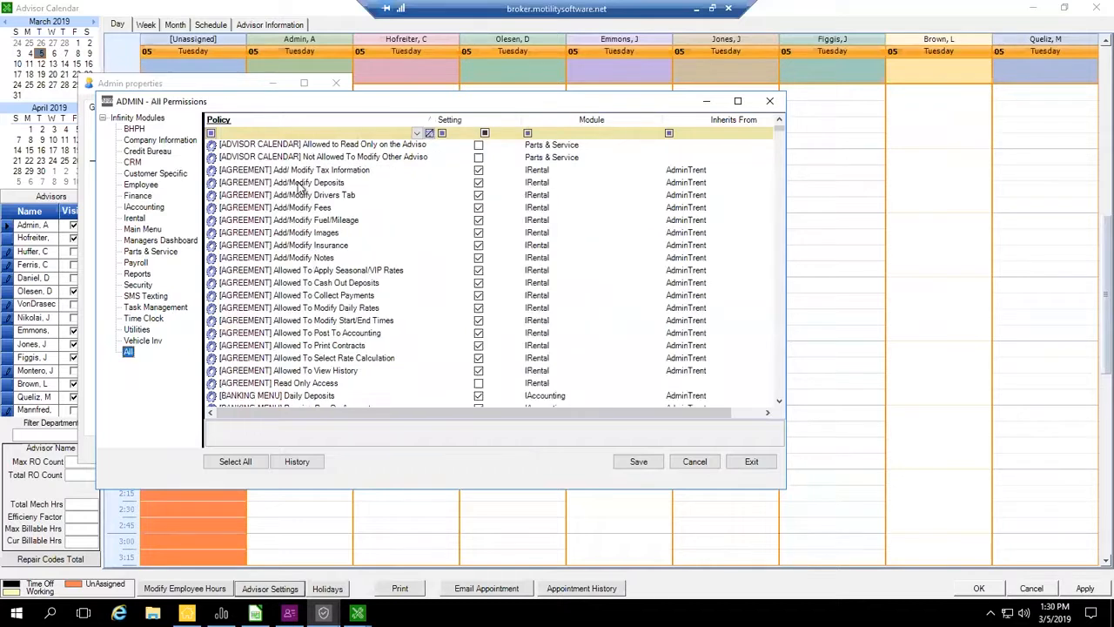
pyautogui.click(327, 132)
pyautogui.write('requir')
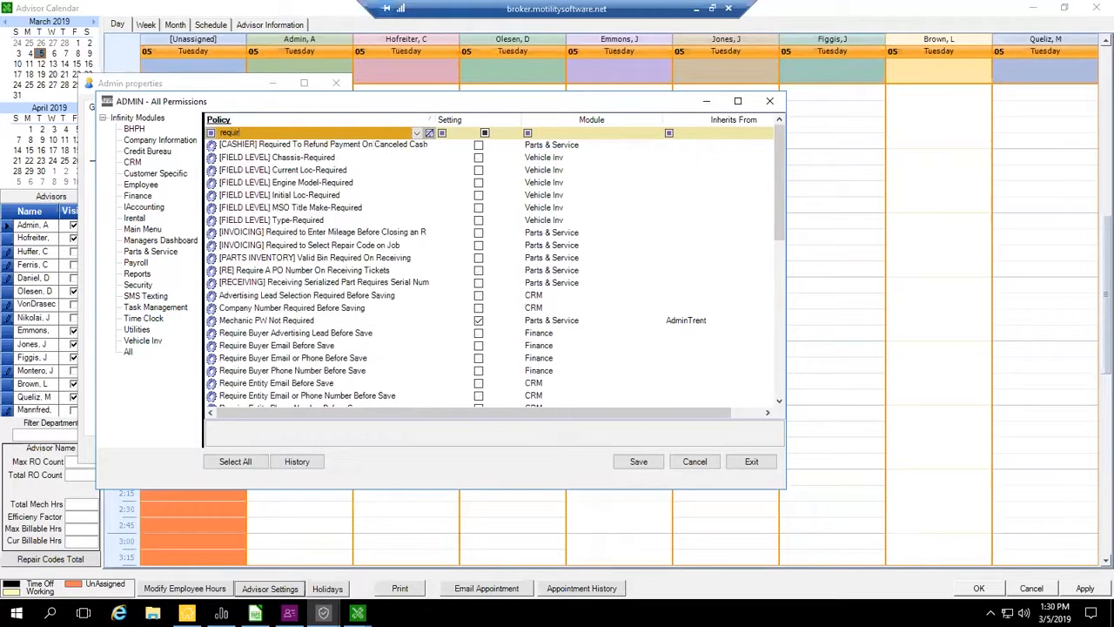
pyautogui.write('ed')
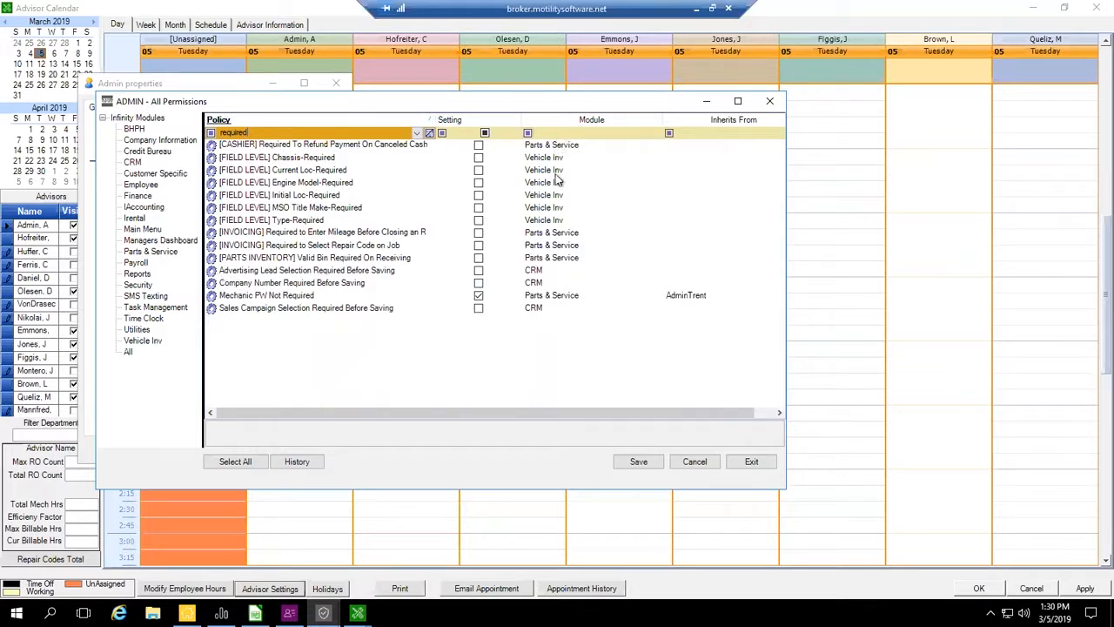
pyautogui.click(128, 352)
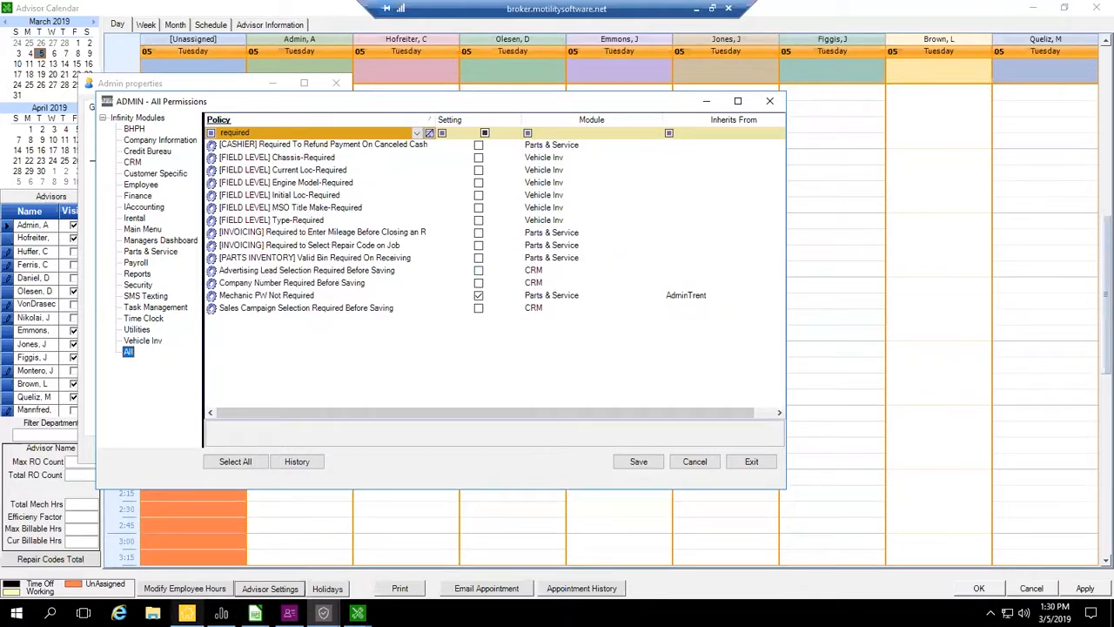
# - Launch the CRM program and open the second contact in the Hot Contacts list
pyautogui.click(187, 613)
pyautogui.doubleClick(70, 142)
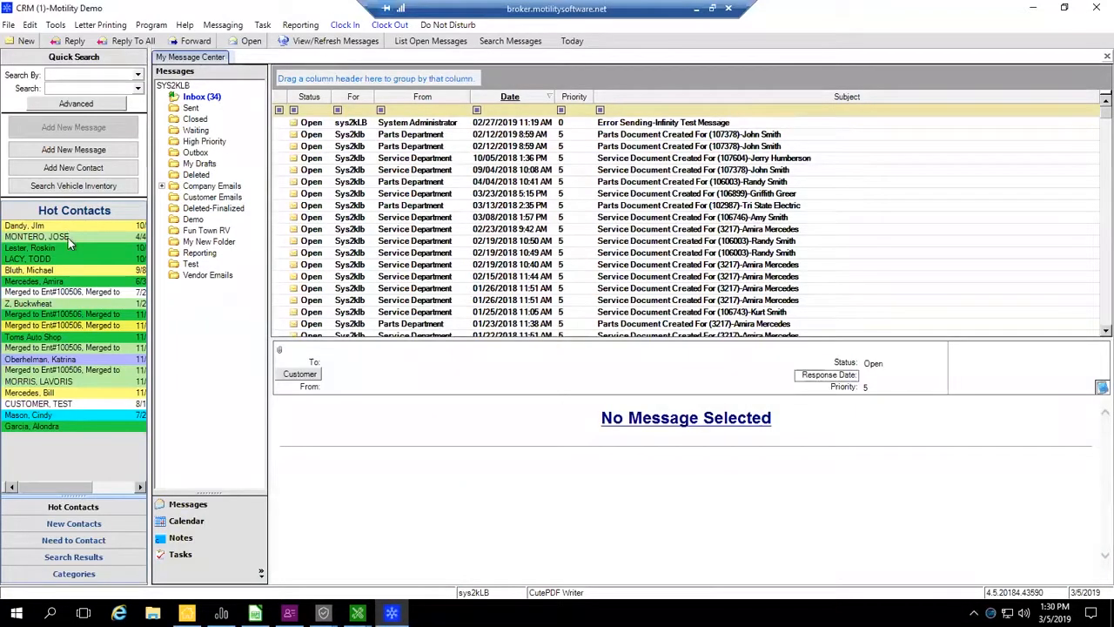
pyautogui.doubleClick(68, 238)
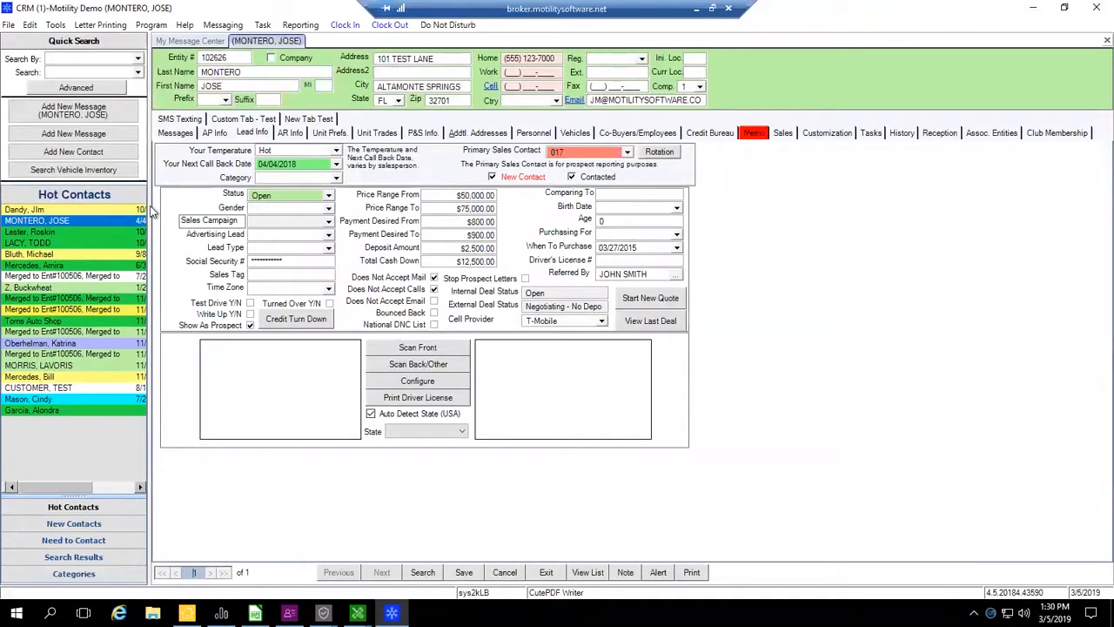
# - Check the Advertising Lead options in the contact's lead information without choosing one
pyautogui.click(329, 239)
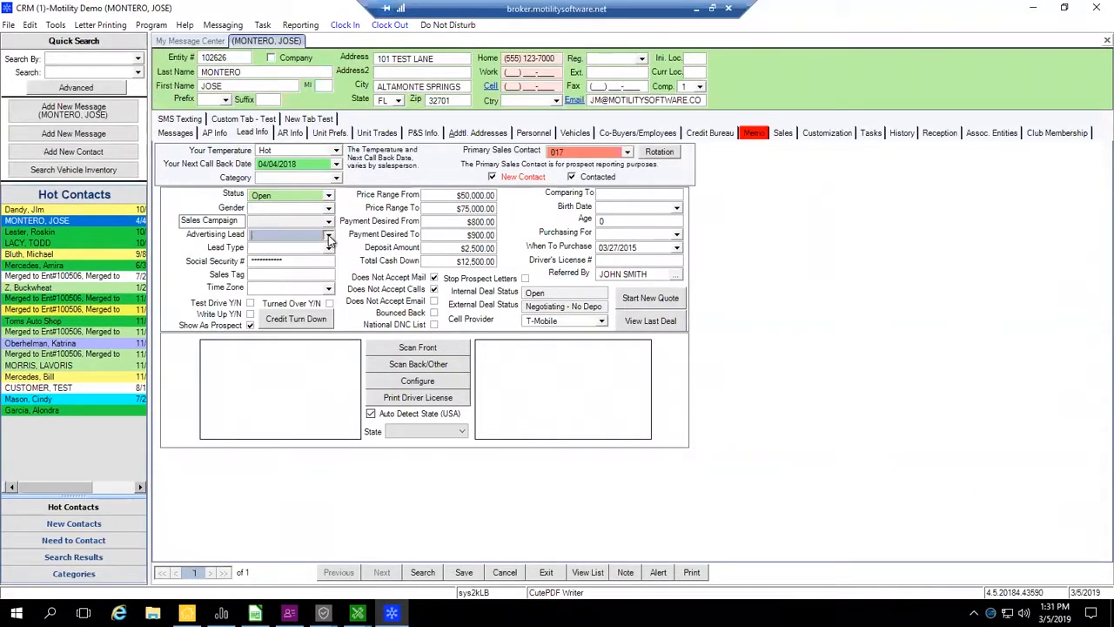
pyautogui.click(330, 238)
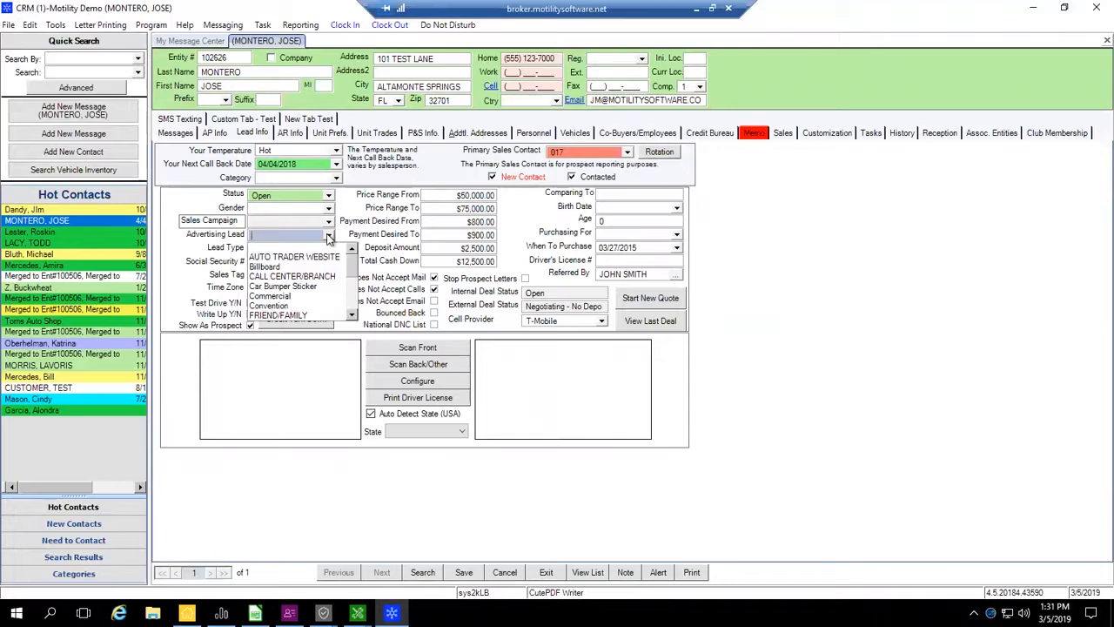
pyautogui.click(329, 239)
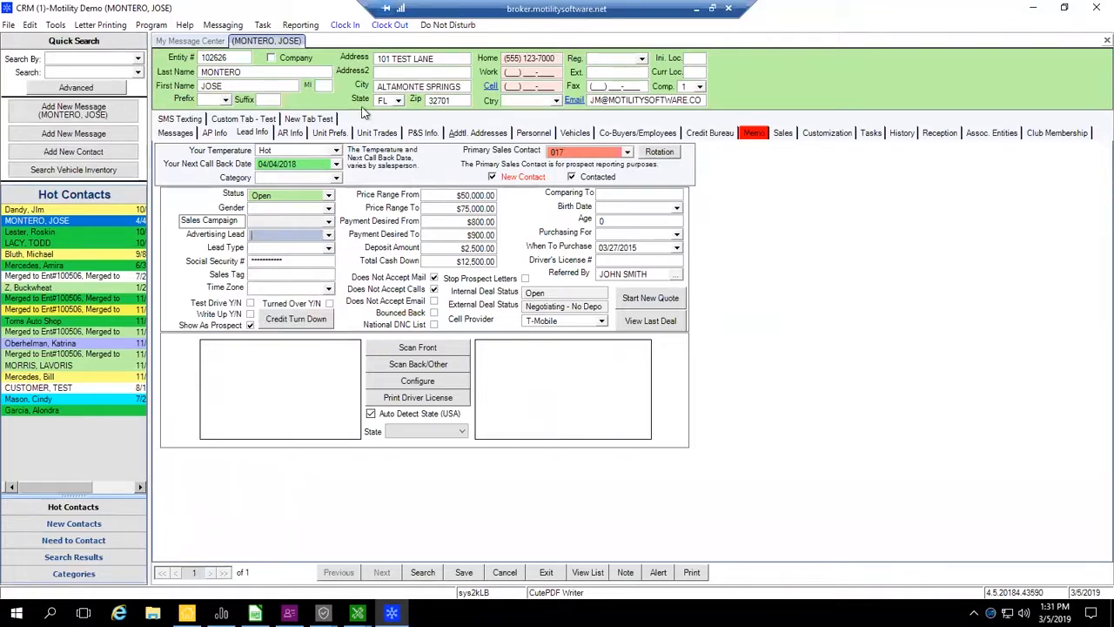
pyautogui.click(329, 237)
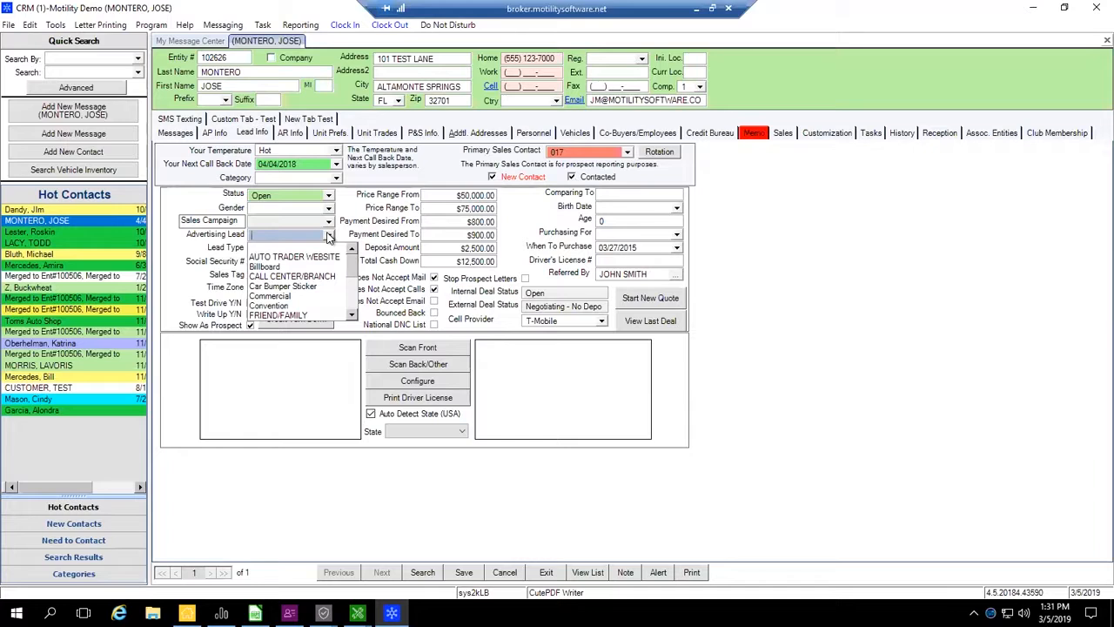
pyautogui.click(328, 237)
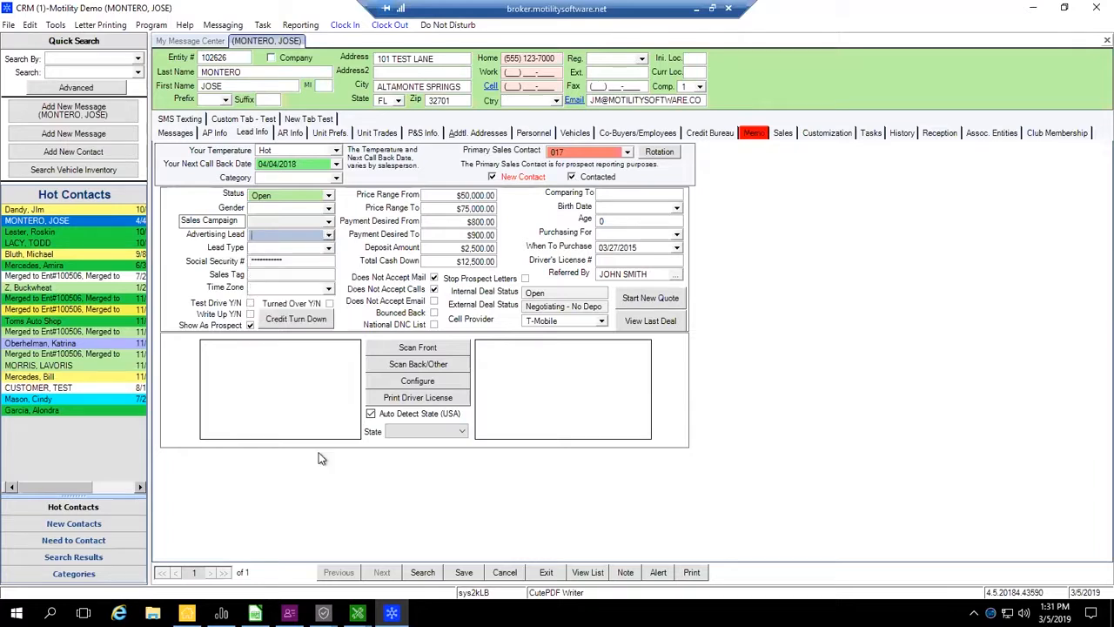
# - Return to the Admin permissions in Security, clear the policy filter and review the Parts & Service policies
pyautogui.moveTo(391, 613)
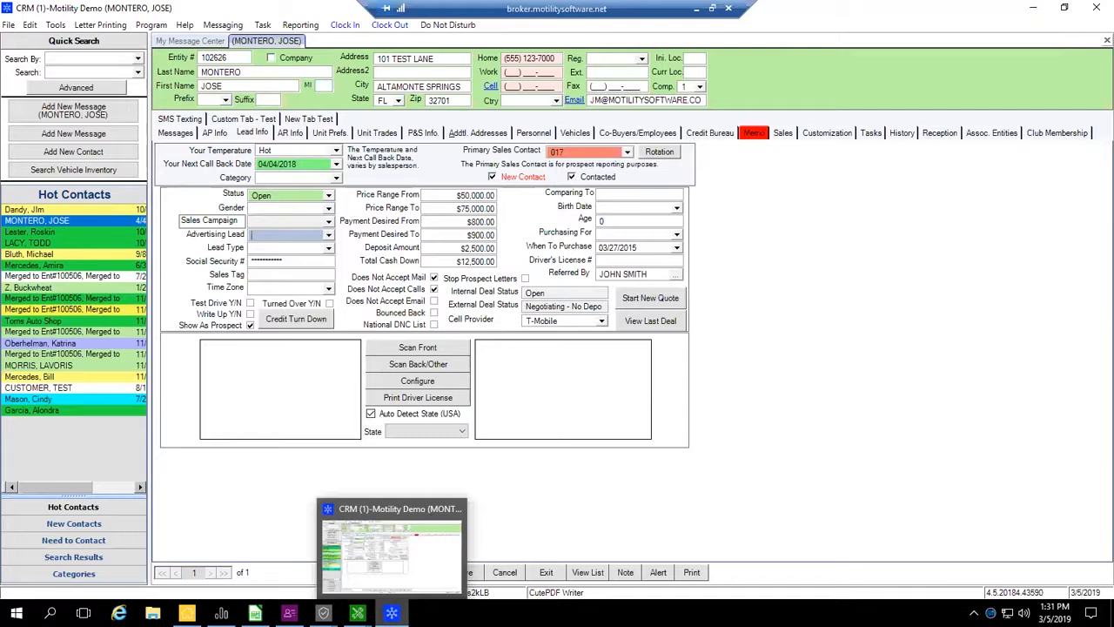
pyautogui.moveTo(324, 613)
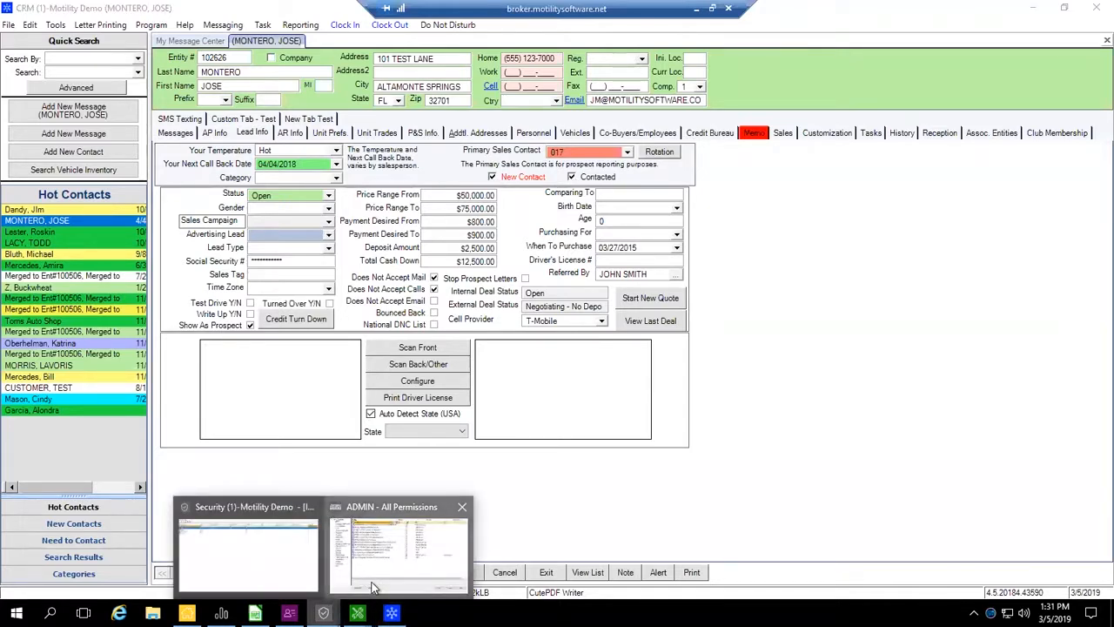
pyautogui.click(398, 553)
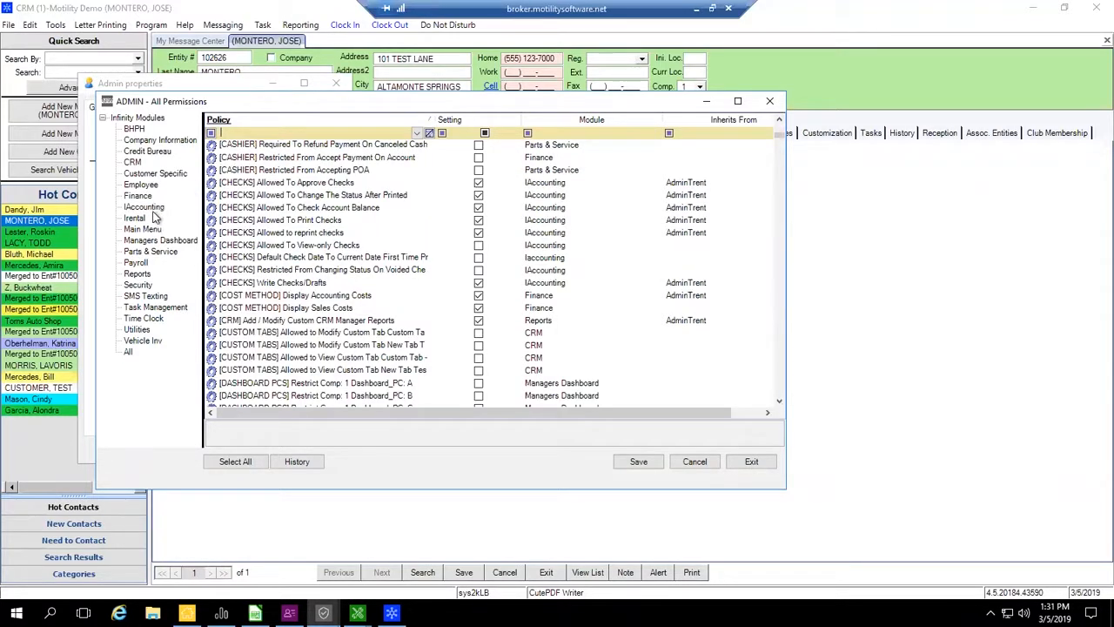
pyautogui.click(138, 252)
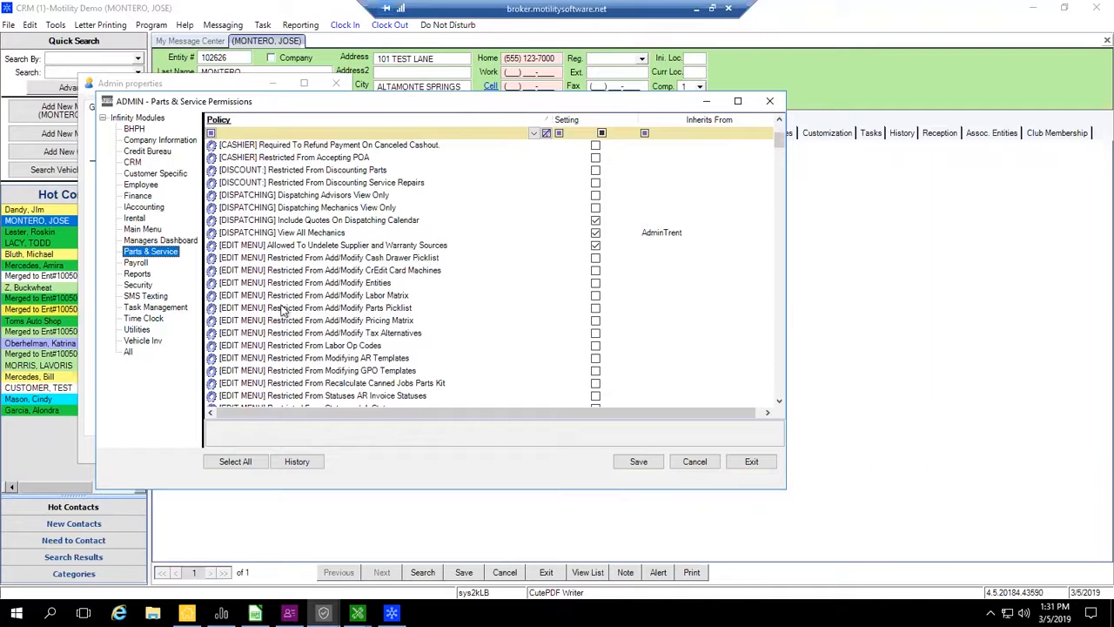
# - Switch to the Parts & Service program and review its Modify options without choosing one
pyautogui.click(357, 613)
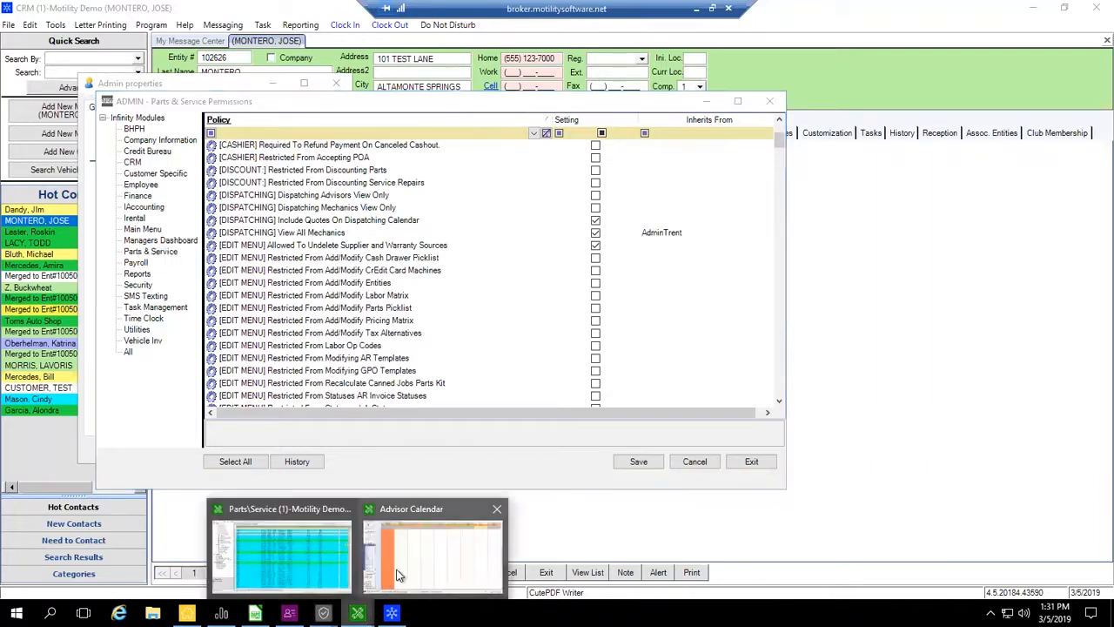
pyautogui.click(397, 575)
pyautogui.click(979, 590)
pyautogui.click(35, 25)
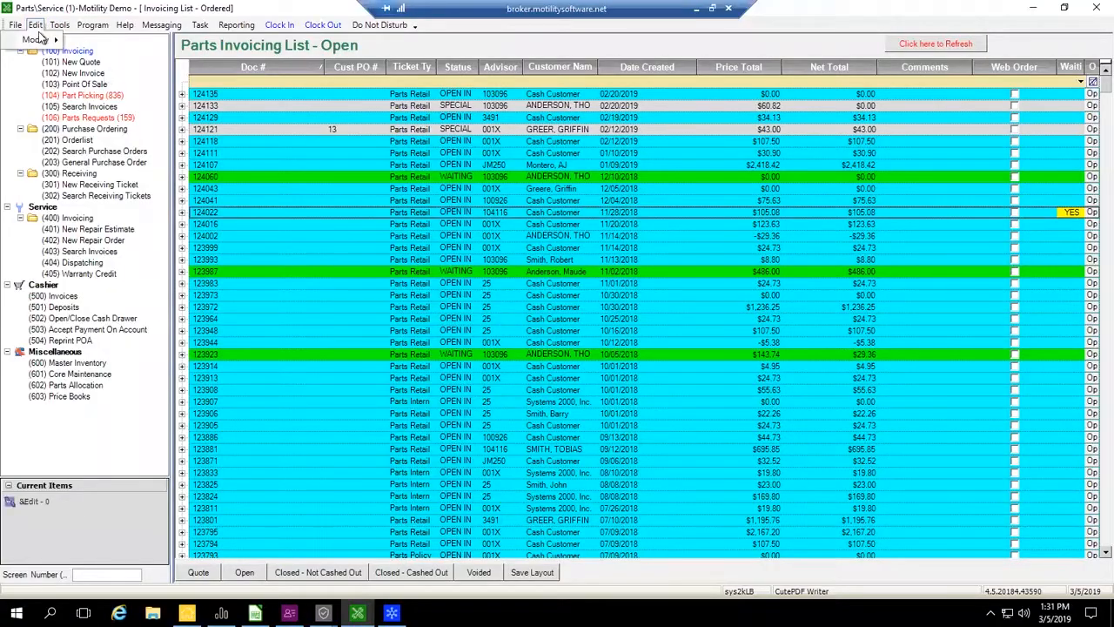
pyautogui.moveTo(41, 39)
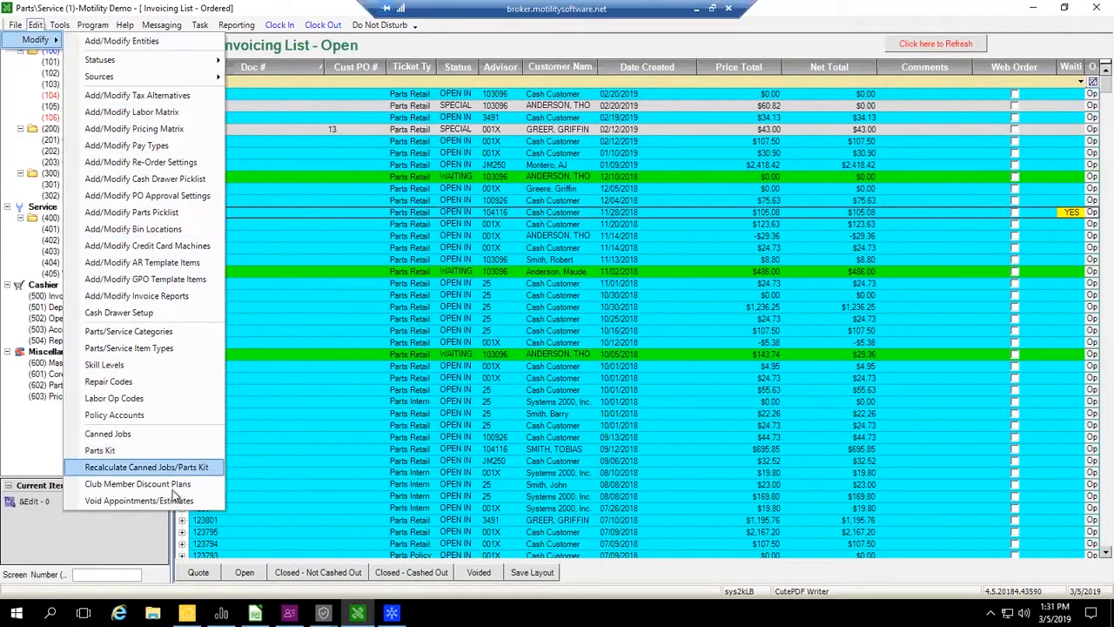
pyautogui.click(396, 39)
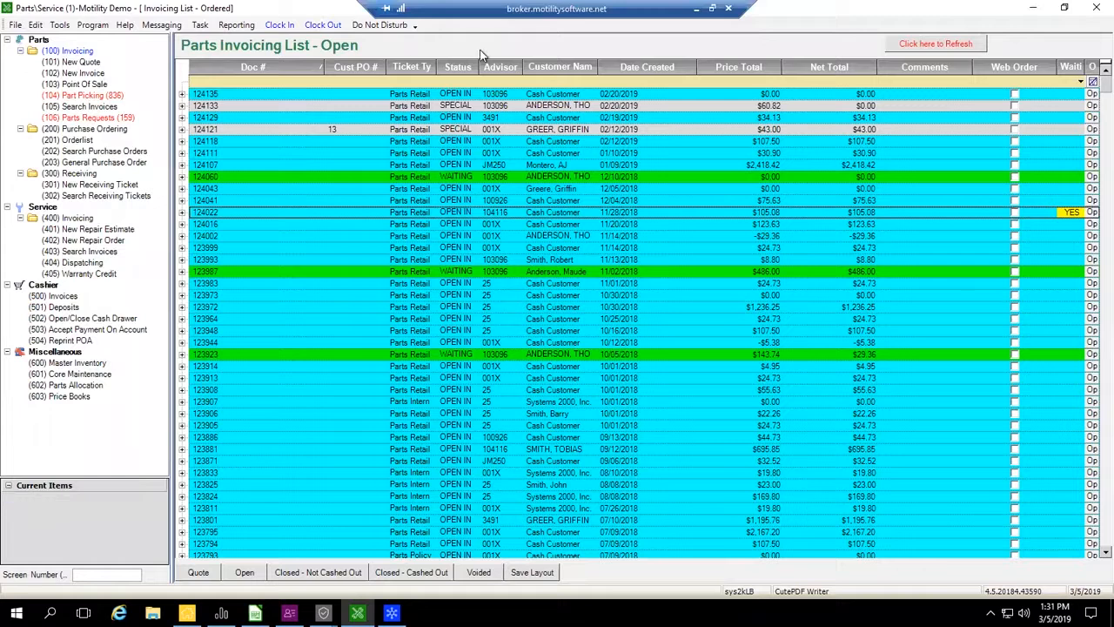
# - Return to the Admin permissions in Security, show all modules and filter the policies by "report"
pyautogui.click(323, 613)
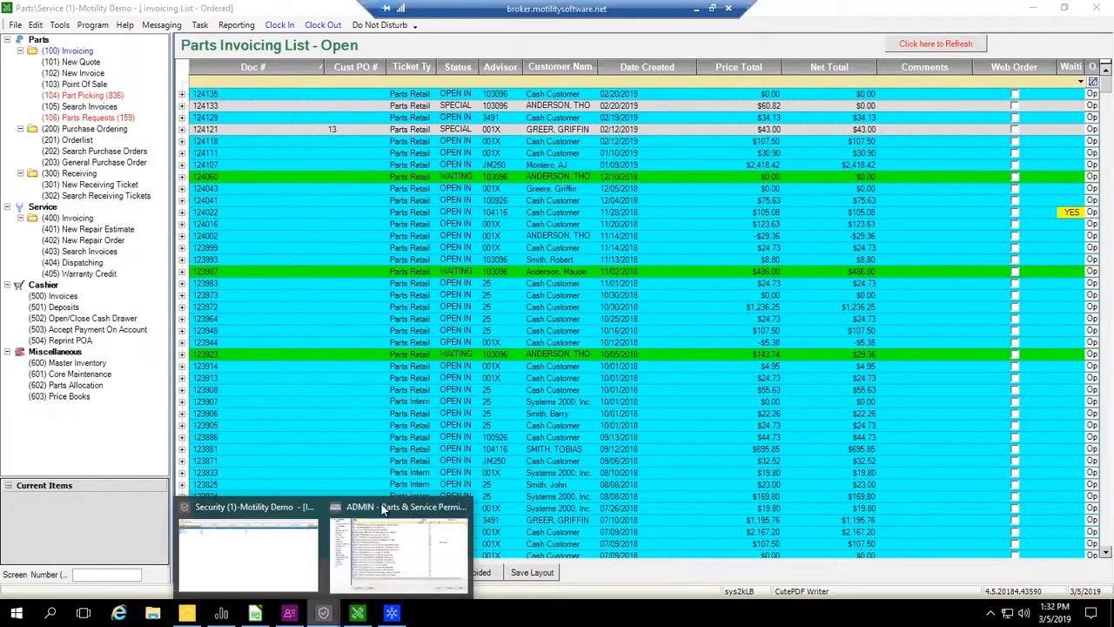
pyautogui.click(402, 516)
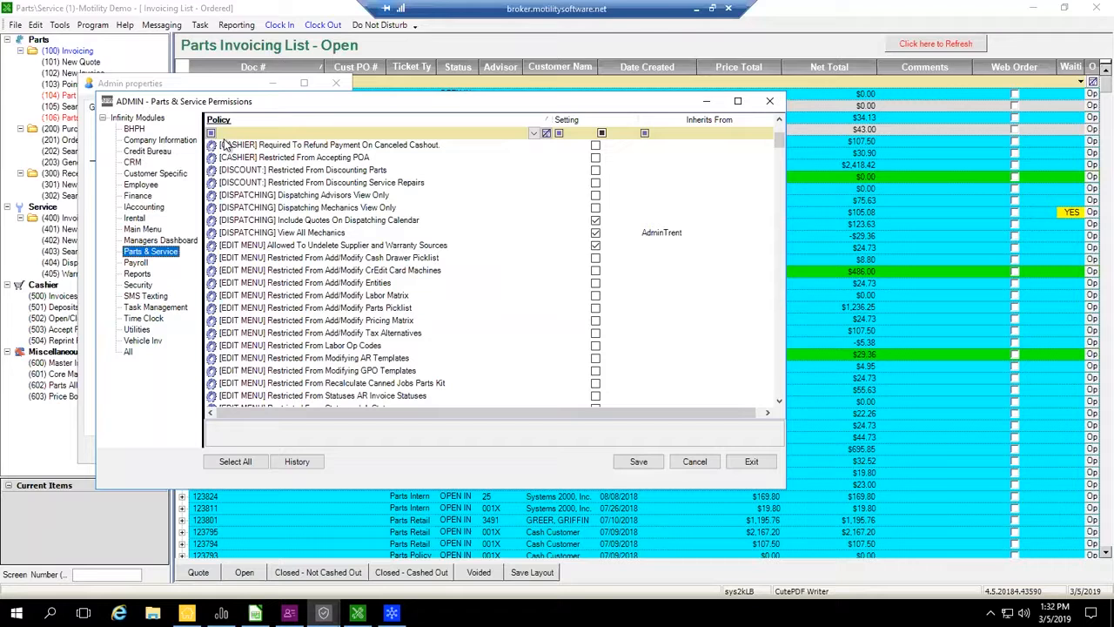
pyautogui.click(128, 350)
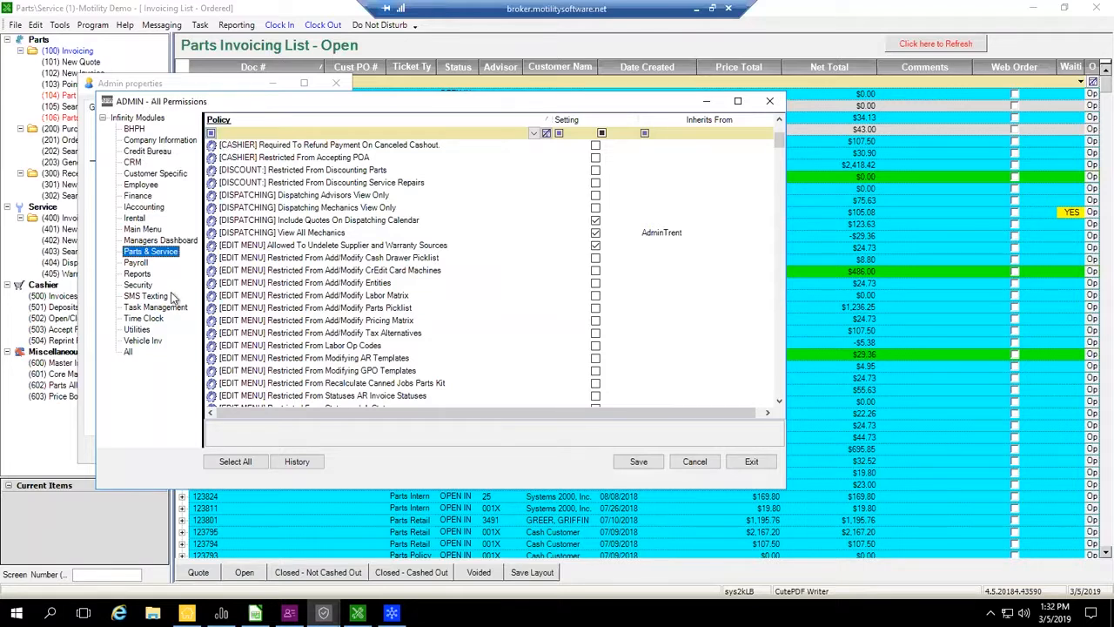
pyautogui.write('report')
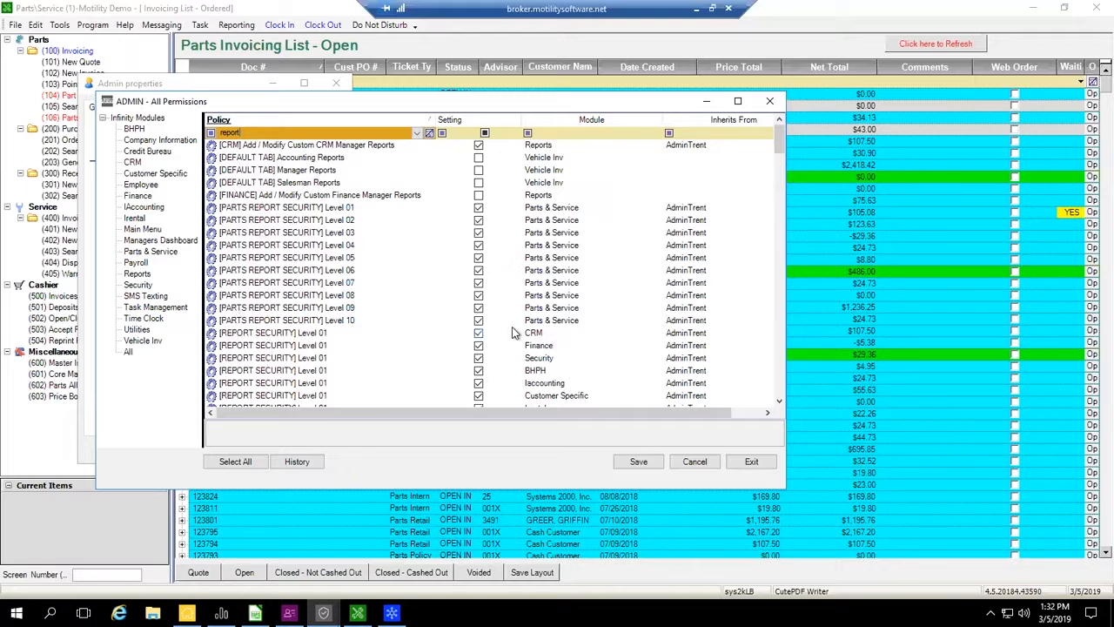
# - Read the description of the Parts report security Level 10 policy and narrow the report policies to the Finance module
pyautogui.click(312, 319)
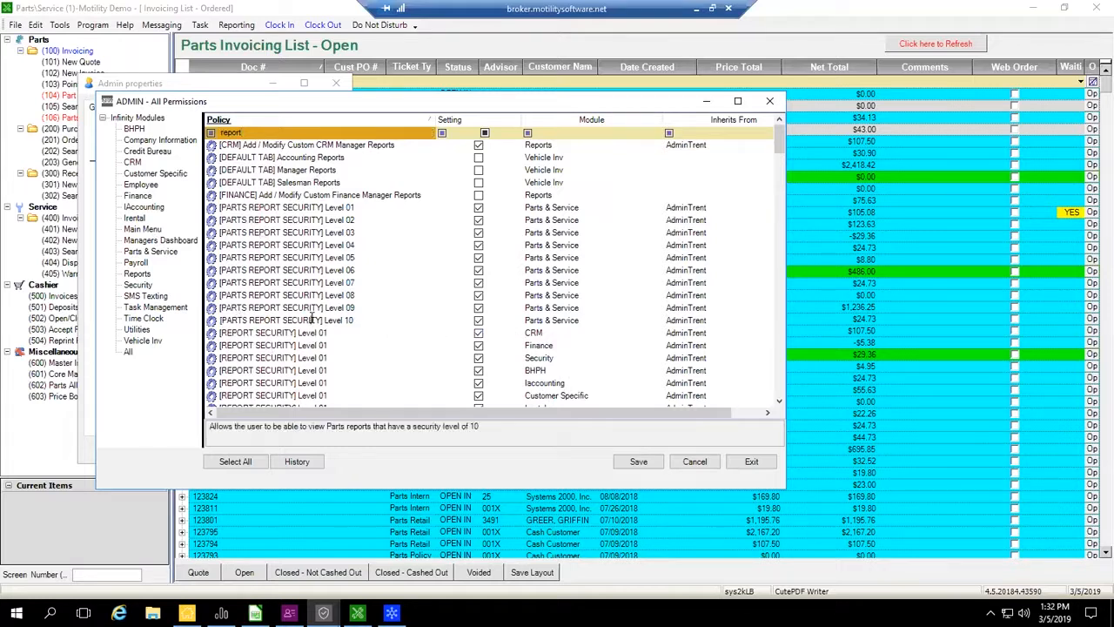
pyautogui.scroll(-8, 312, 320)
pyautogui.click(601, 134)
pyautogui.click(643, 132)
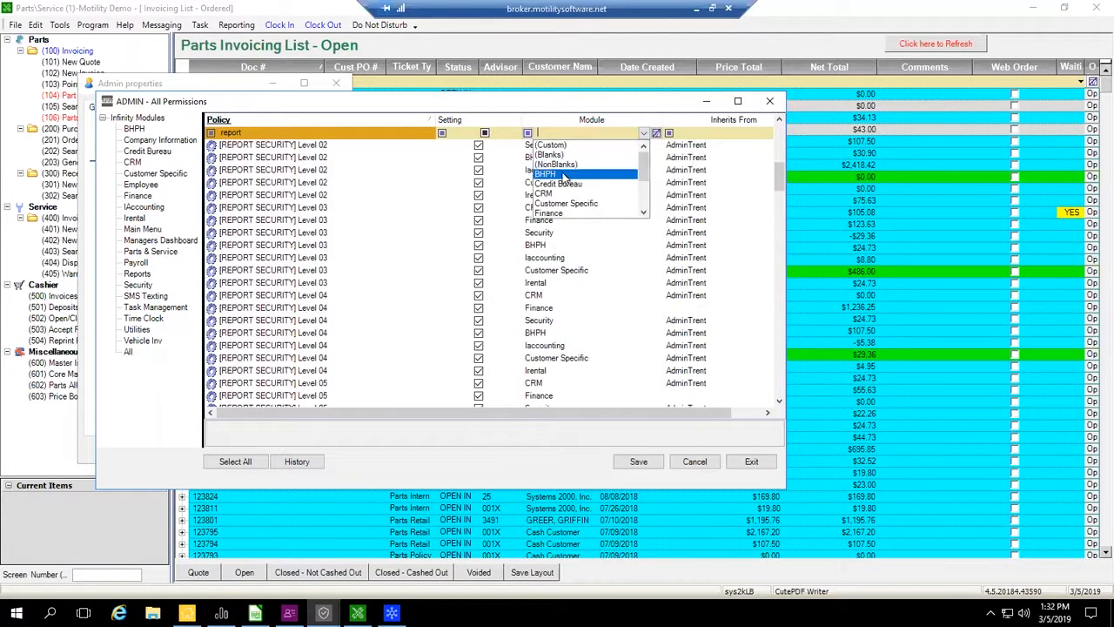
pyautogui.click(560, 220)
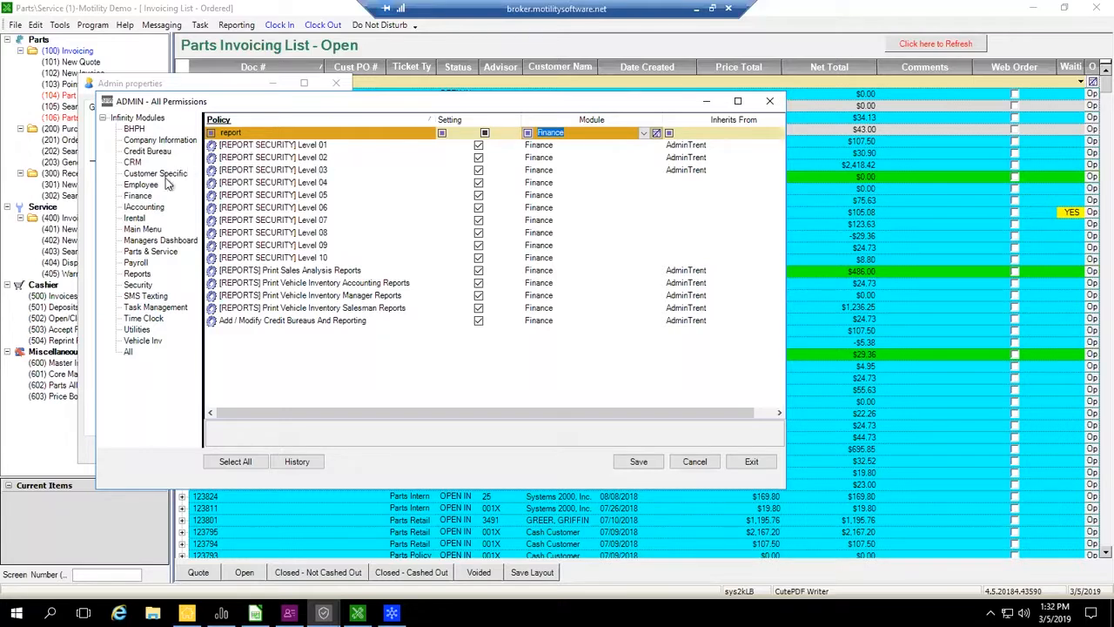
# - Show the Admin user's Reports permissions, clear the policy filter, review the report viewing policies and save
pyautogui.click(139, 274)
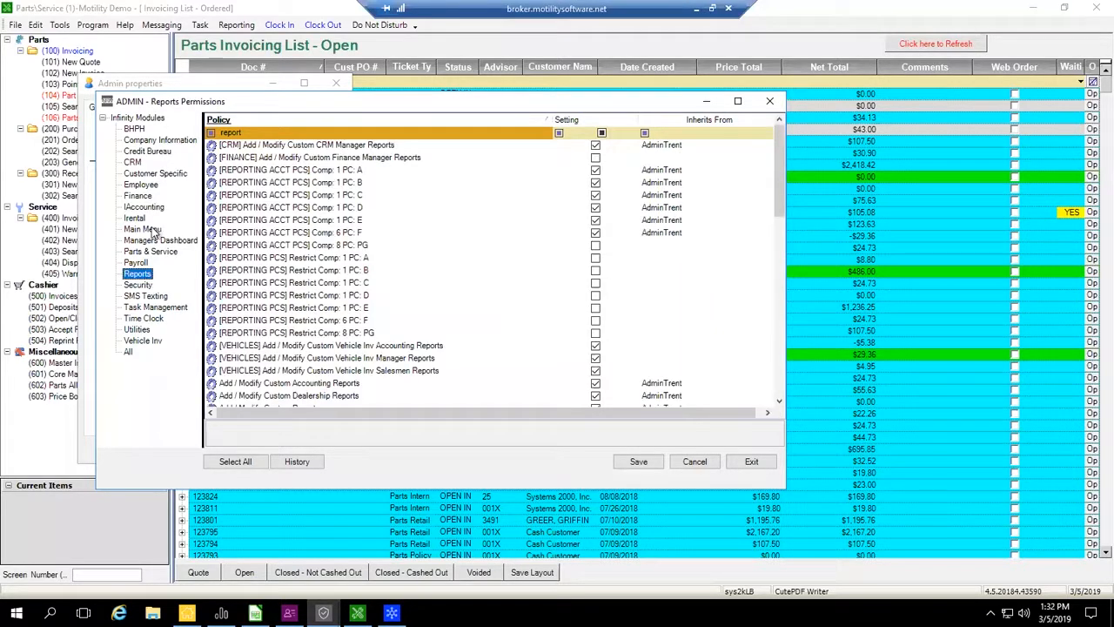
pyautogui.click(545, 133)
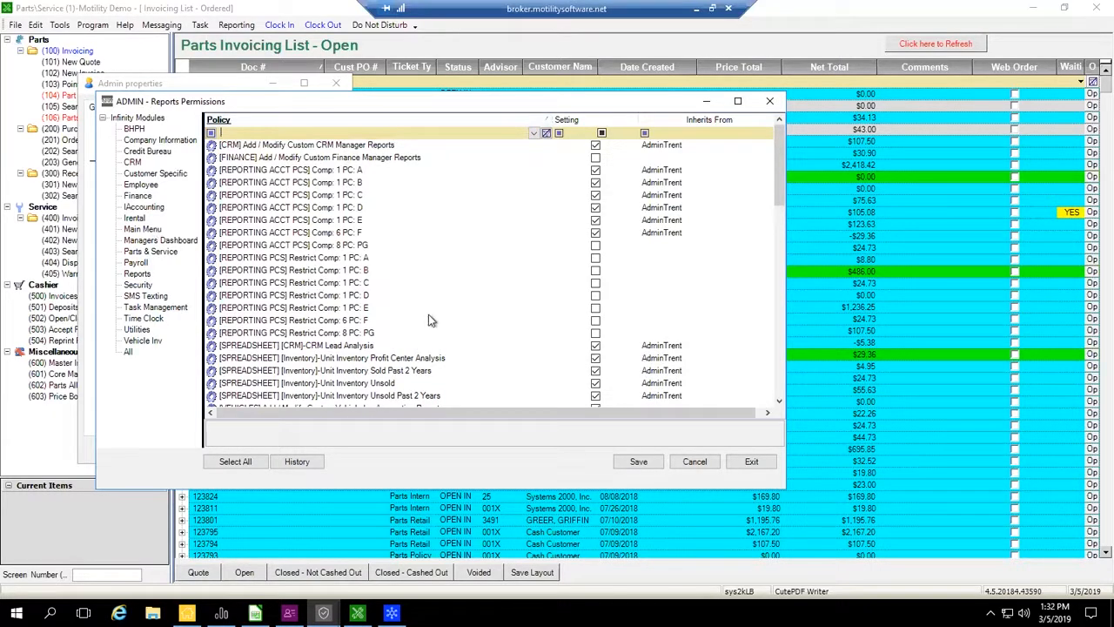
pyautogui.click(779, 402)
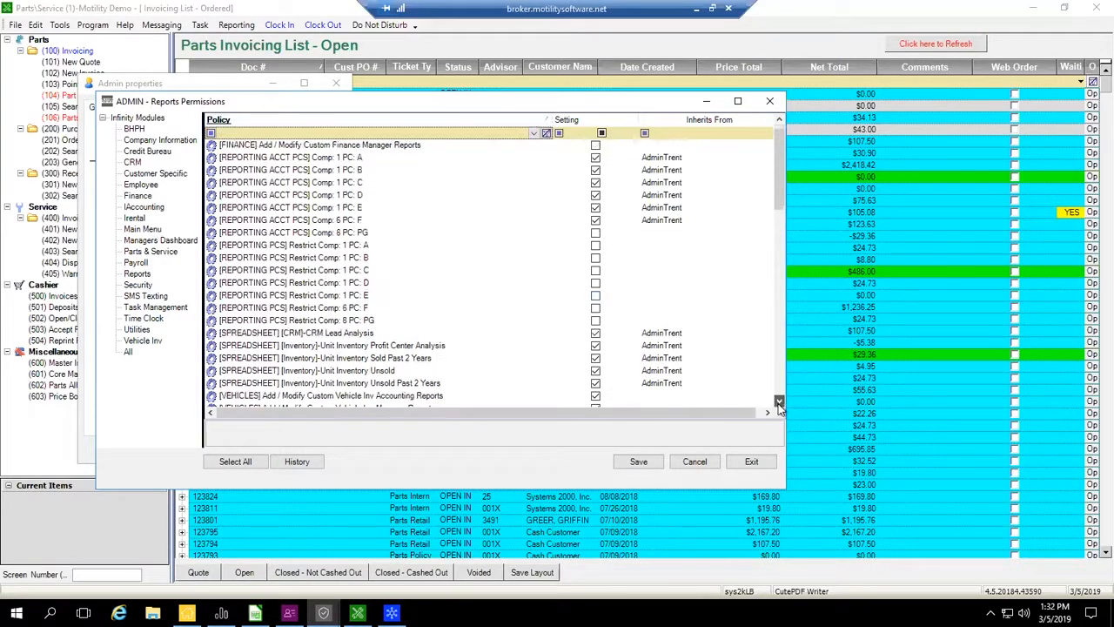
pyautogui.click(779, 402)
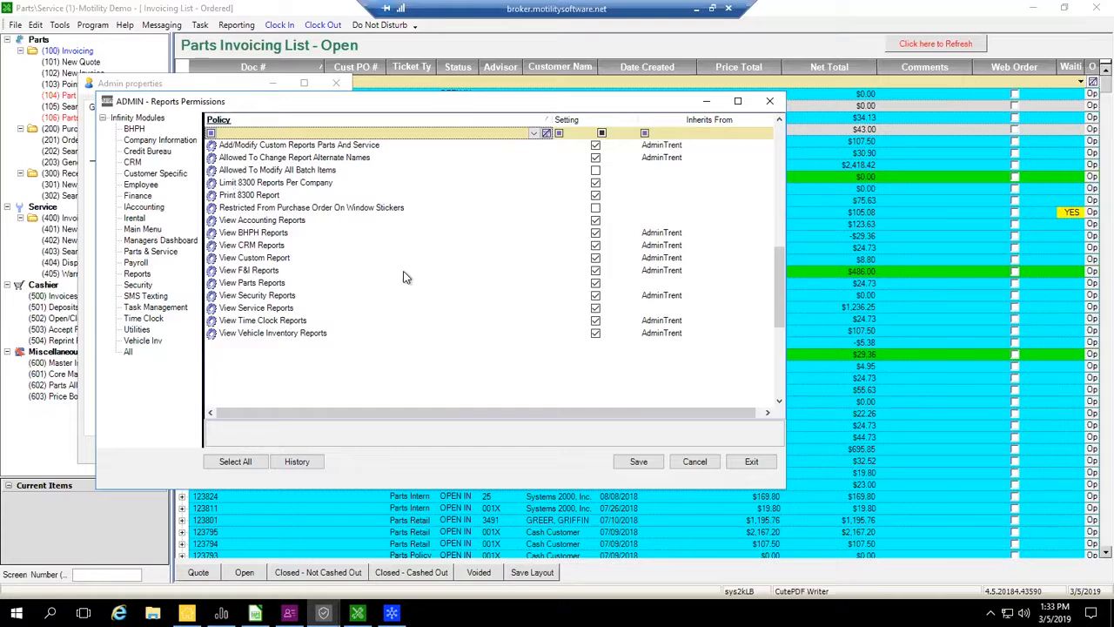
pyautogui.click(636, 463)
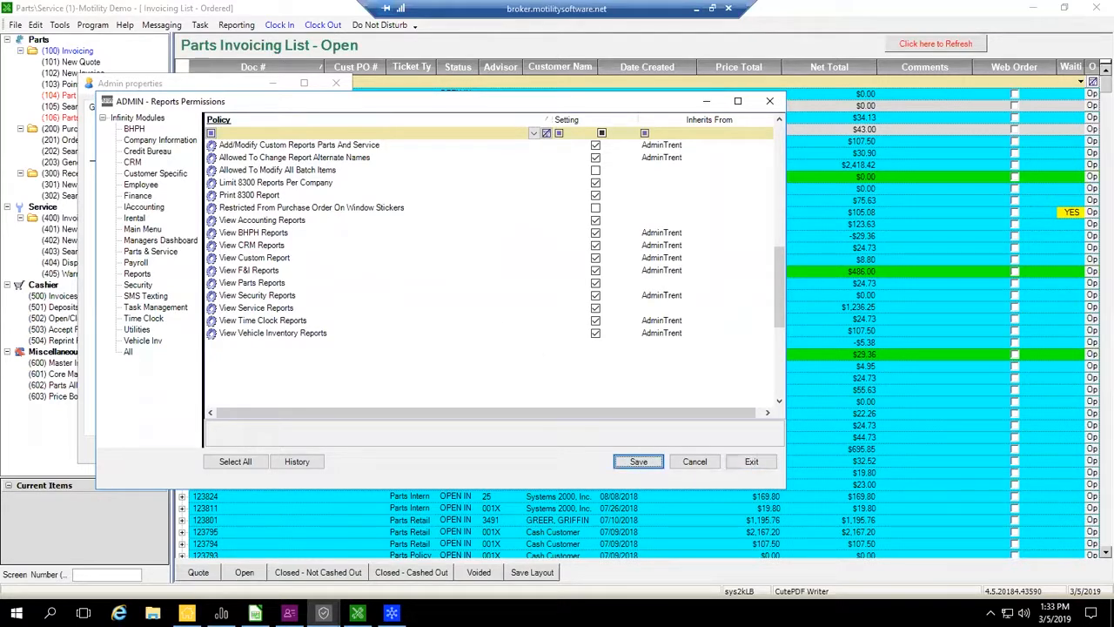
# - Switch to Infinity Reports and open the Gross Sale/Profit Report from the miscellaneous F&I reports under Finance & Insurance
pyautogui.click(221, 613)
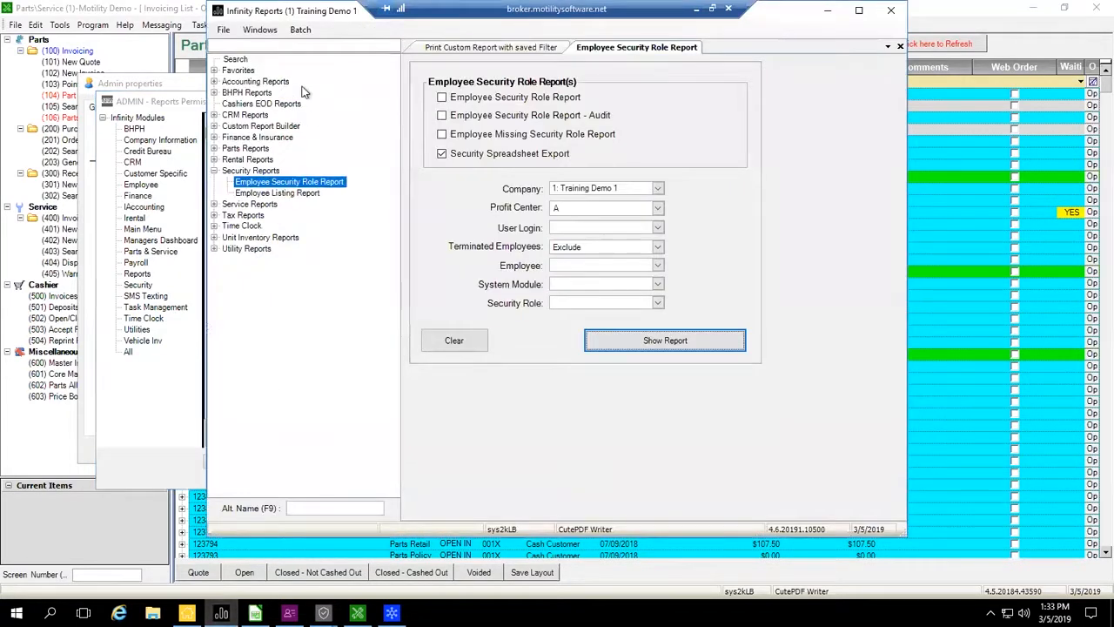
pyautogui.doubleClick(223, 138)
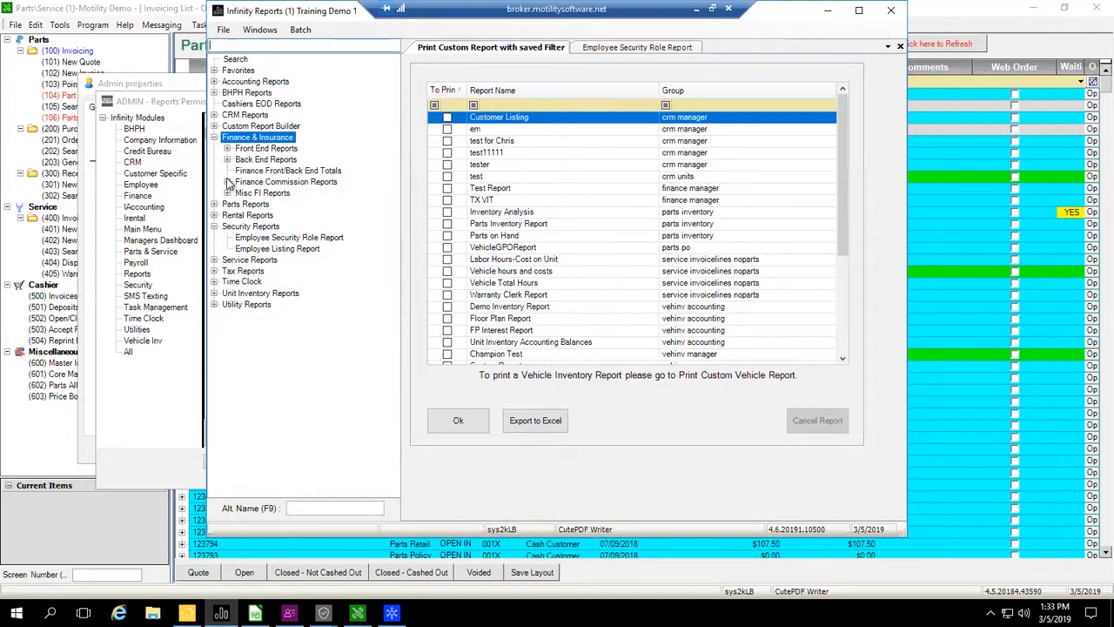
pyautogui.click(227, 182)
pyautogui.click(227, 182)
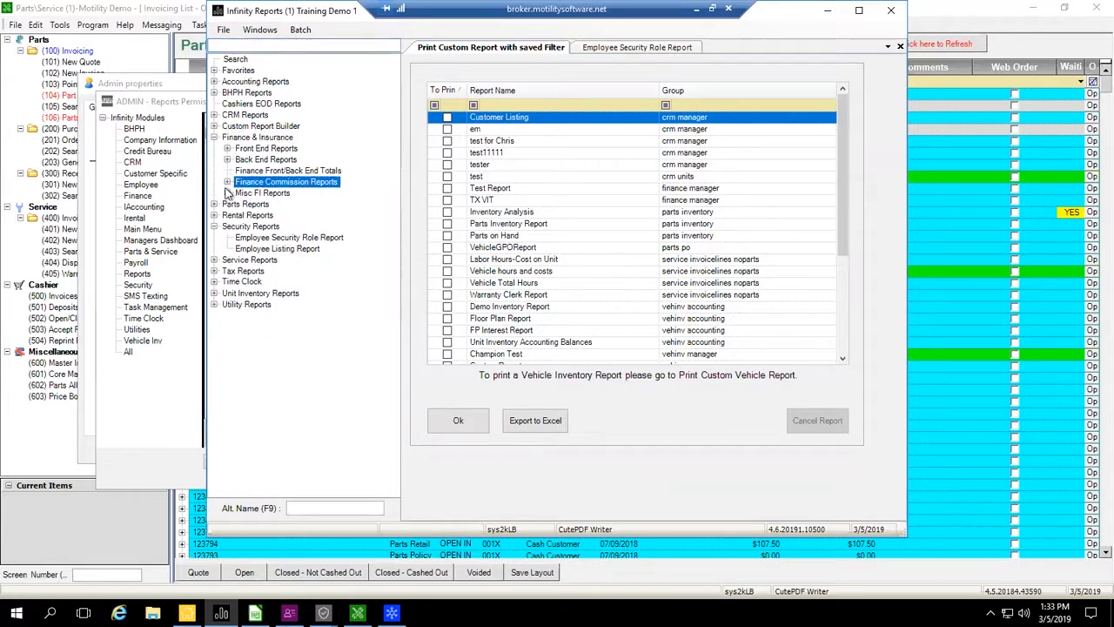
pyautogui.click(231, 195)
pyautogui.click(228, 193)
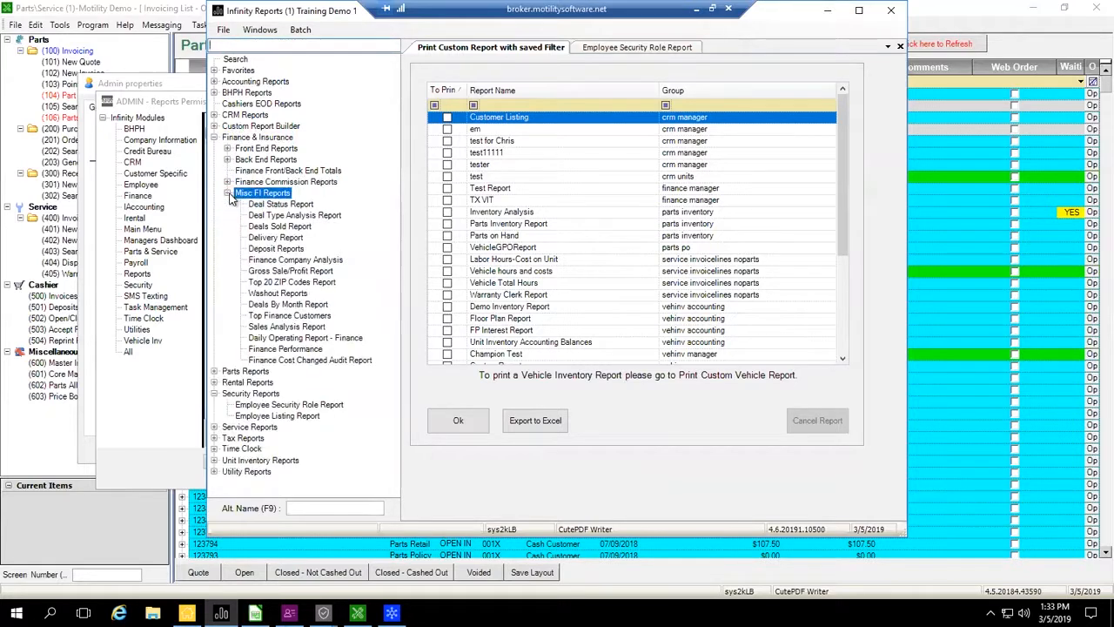
pyautogui.click(261, 271)
# - Go through the Gross Sale/Profit report variants and select Sales Profit Overview
pyautogui.click(531, 150)
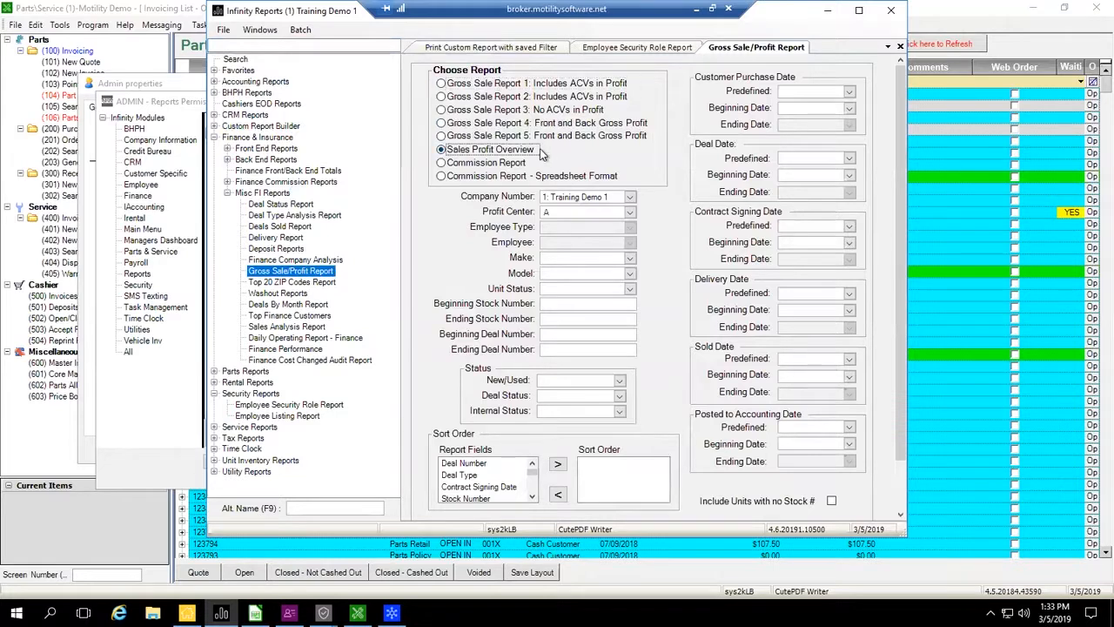
pyautogui.click(441, 97)
pyautogui.click(441, 109)
pyautogui.click(441, 136)
pyautogui.click(441, 149)
# - Return to the Admin Reports permissions in Security, save them and close the permissions and user properties
pyautogui.moveTo(322, 610)
pyautogui.click(397, 562)
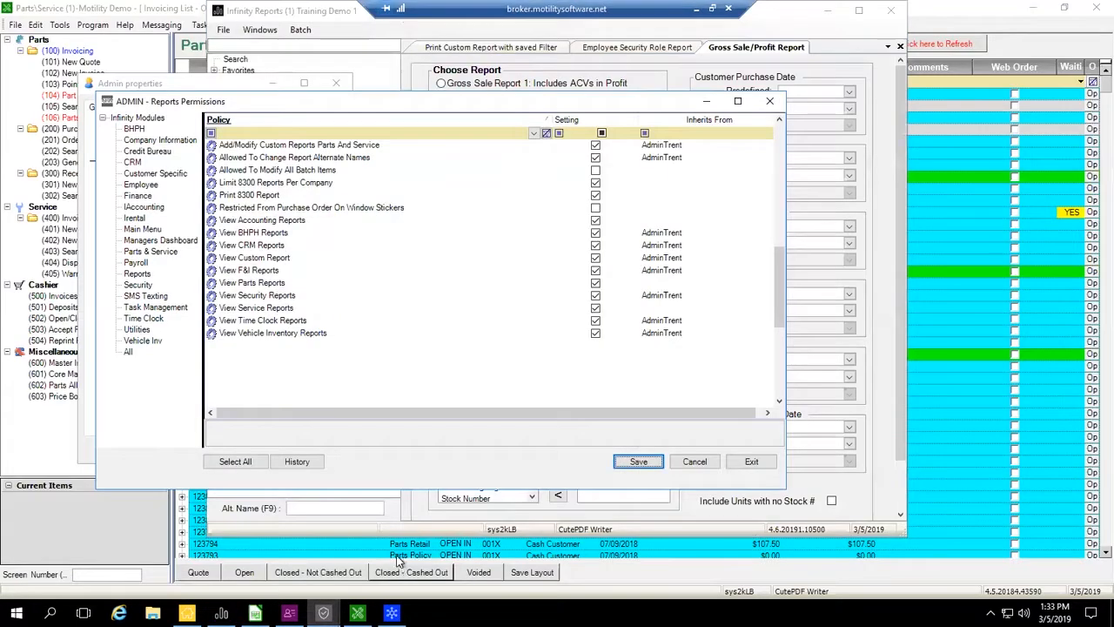
pyautogui.click(655, 463)
pyautogui.click(752, 462)
pyautogui.click(207, 450)
pyautogui.click(320, 450)
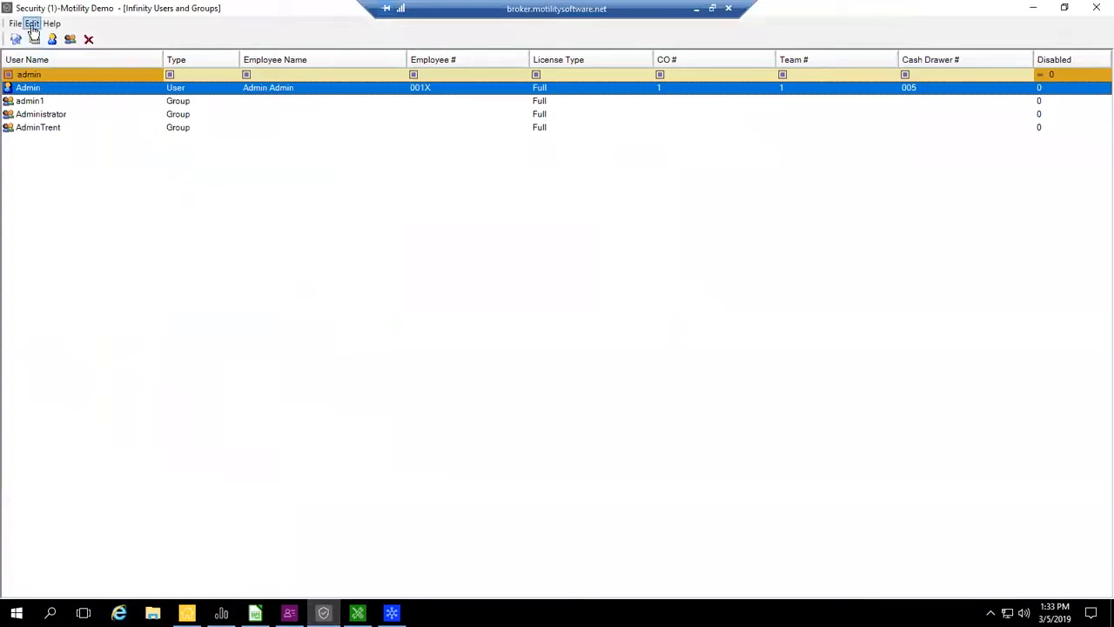
# - Open the Report Security Levels, limit them to the Finance module and filter the report names by "sales pro"
pyautogui.click(32, 26)
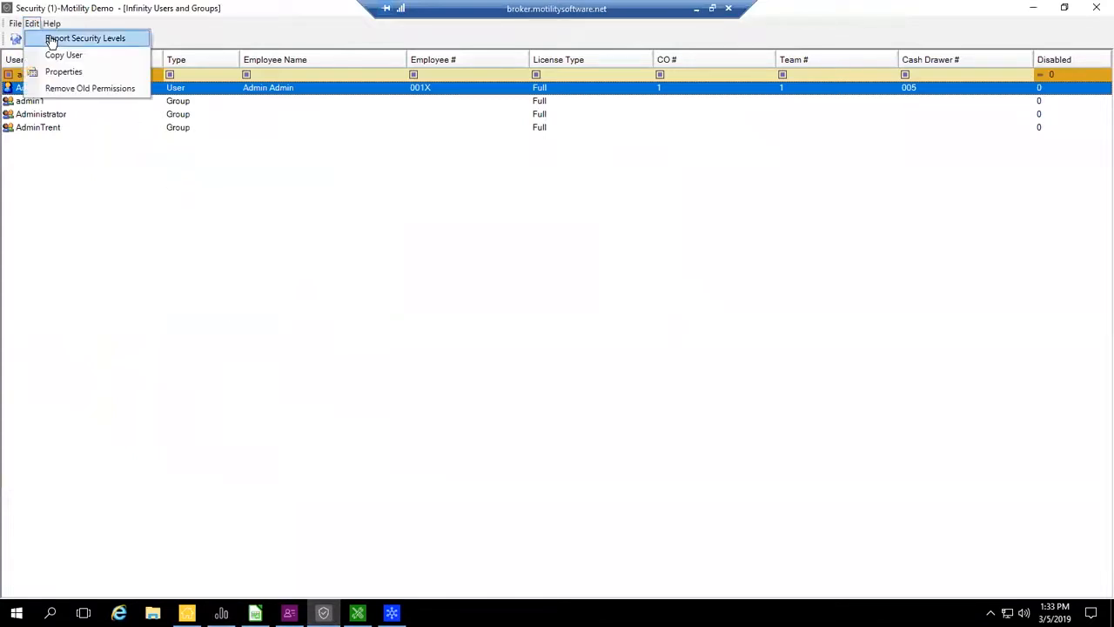
pyautogui.click(85, 39)
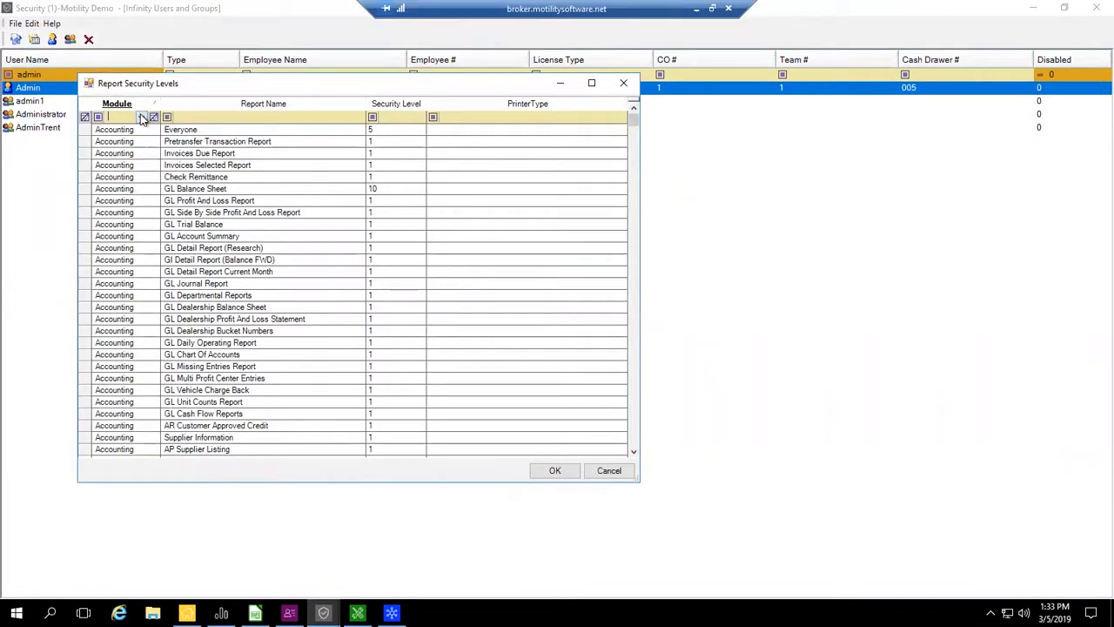
pyautogui.click(139, 116)
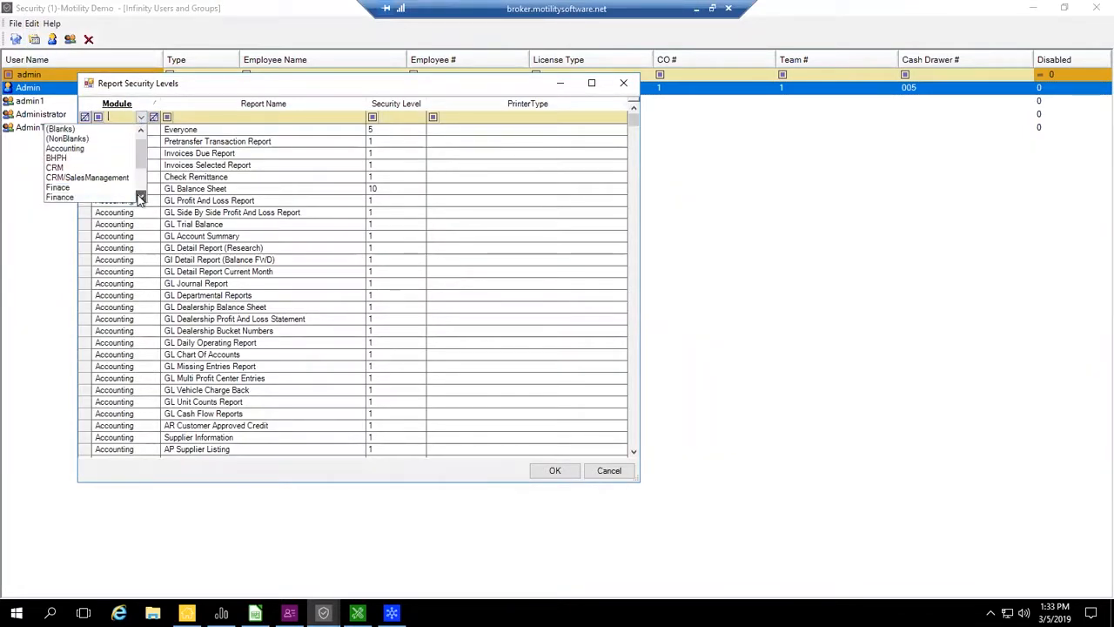
pyautogui.click(122, 197)
pyautogui.click(186, 116)
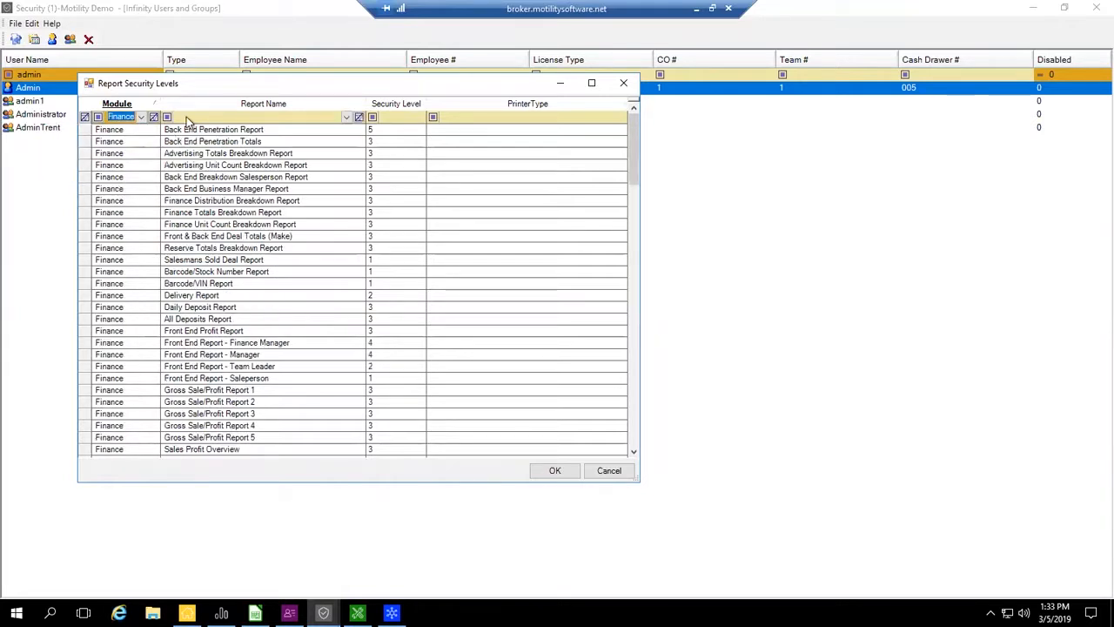
pyautogui.write('sales pro')
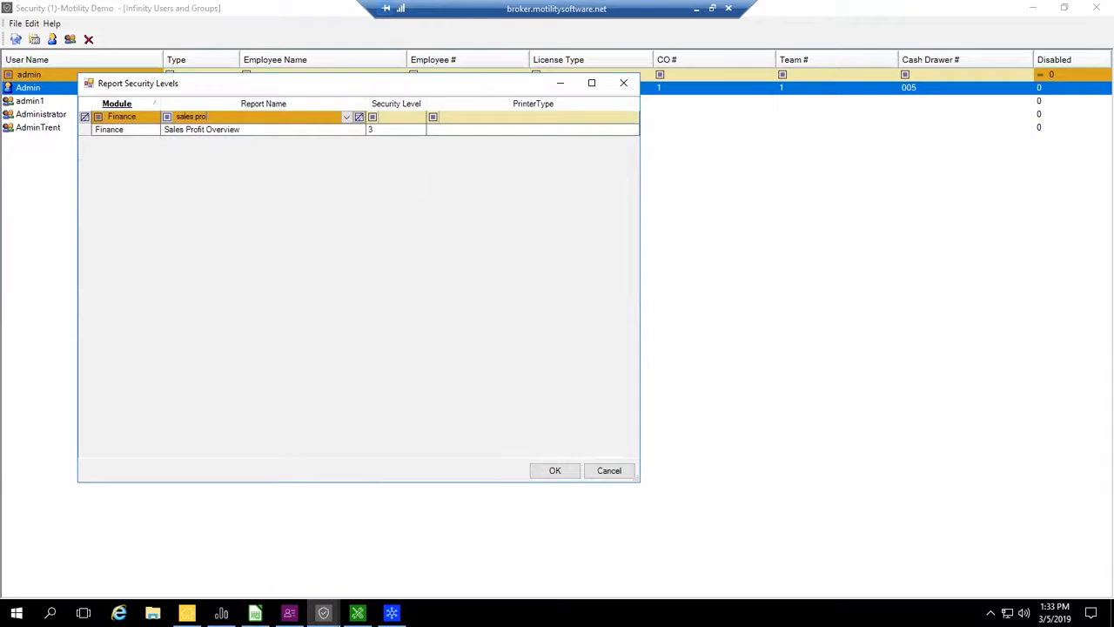
# - Check the security level of the Sales Profit Overview report and close the Report Security Levels
pyautogui.click(376, 131)
pyautogui.click(440, 122)
pyautogui.click(562, 472)
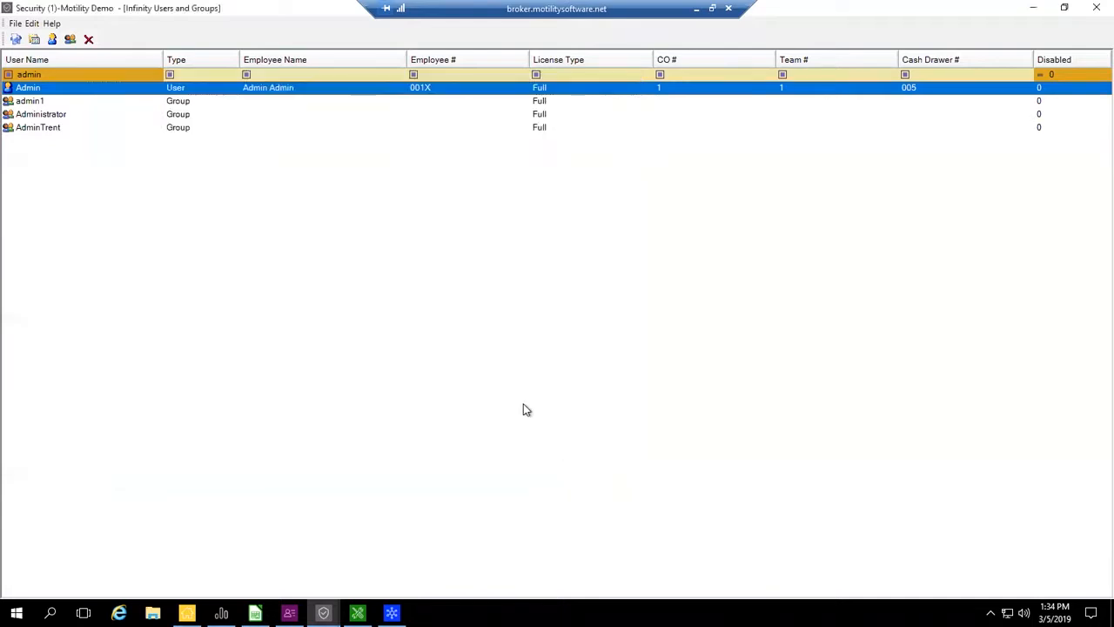
# - Reopen the Admin user's permissions and review the report viewing policies in the Reports module
pyautogui.doubleClick(63, 89)
pyautogui.click(154, 399)
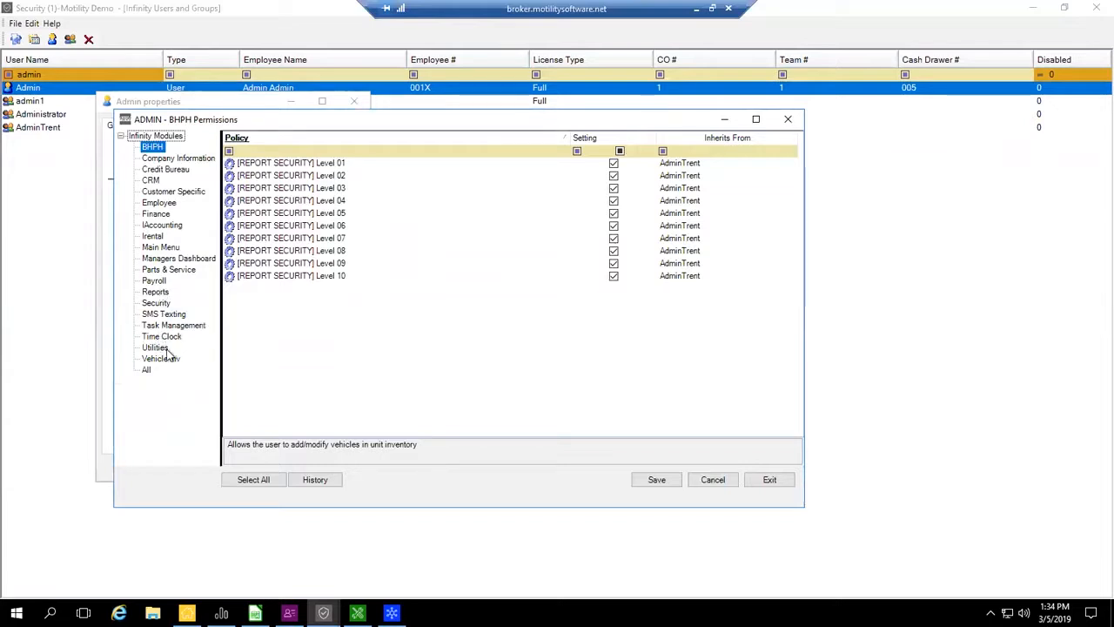
pyautogui.click(160, 293)
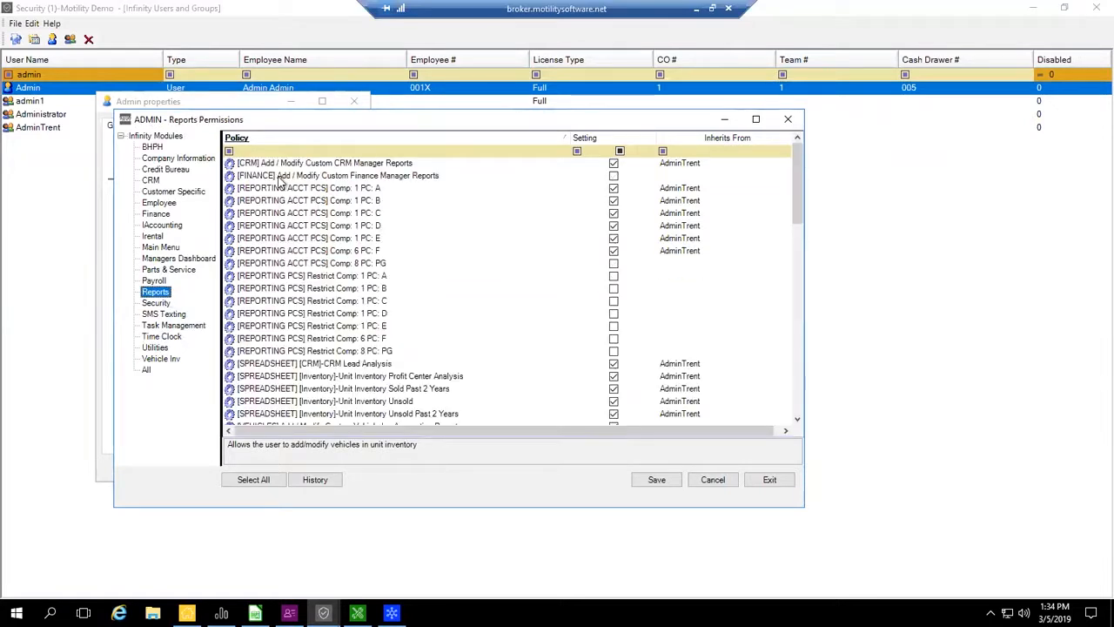
pyautogui.scroll(-3, 352, 318)
pyautogui.scroll(-4, 352, 319)
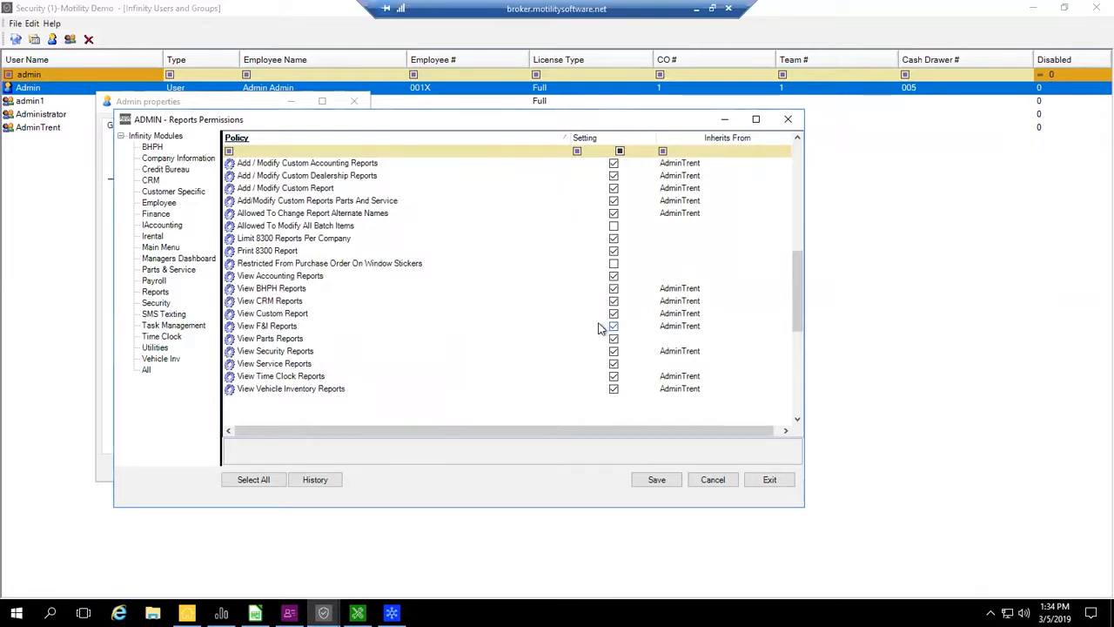
# - Show the Admin user's Finance permissions, filter the policies by "report" and select the report security Level 03 setting
pyautogui.click(158, 215)
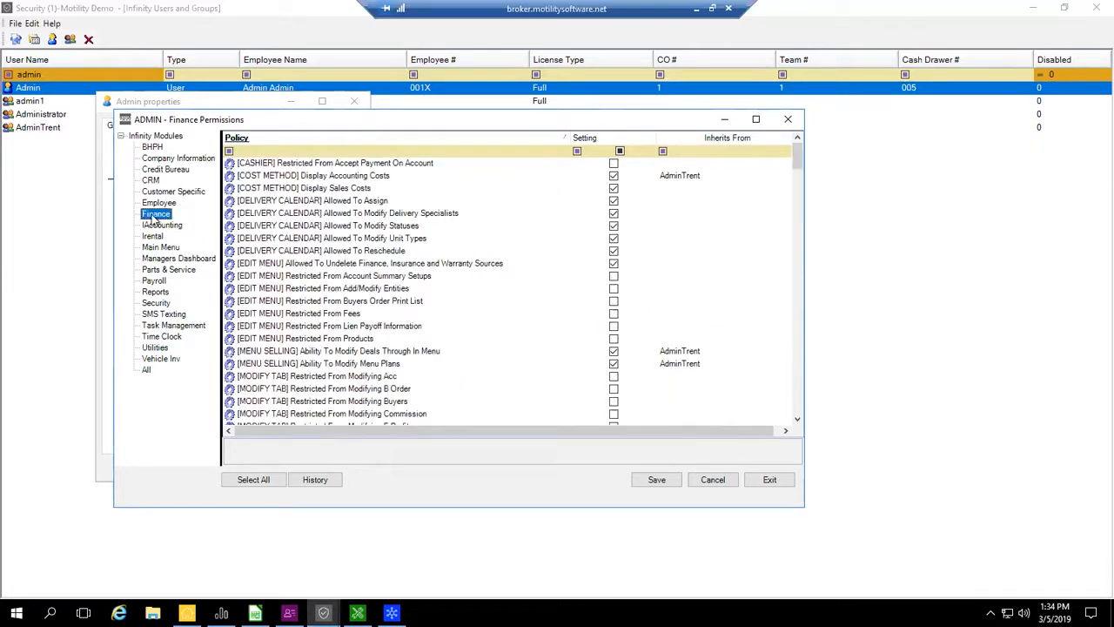
pyautogui.click(271, 151)
pyautogui.write('report')
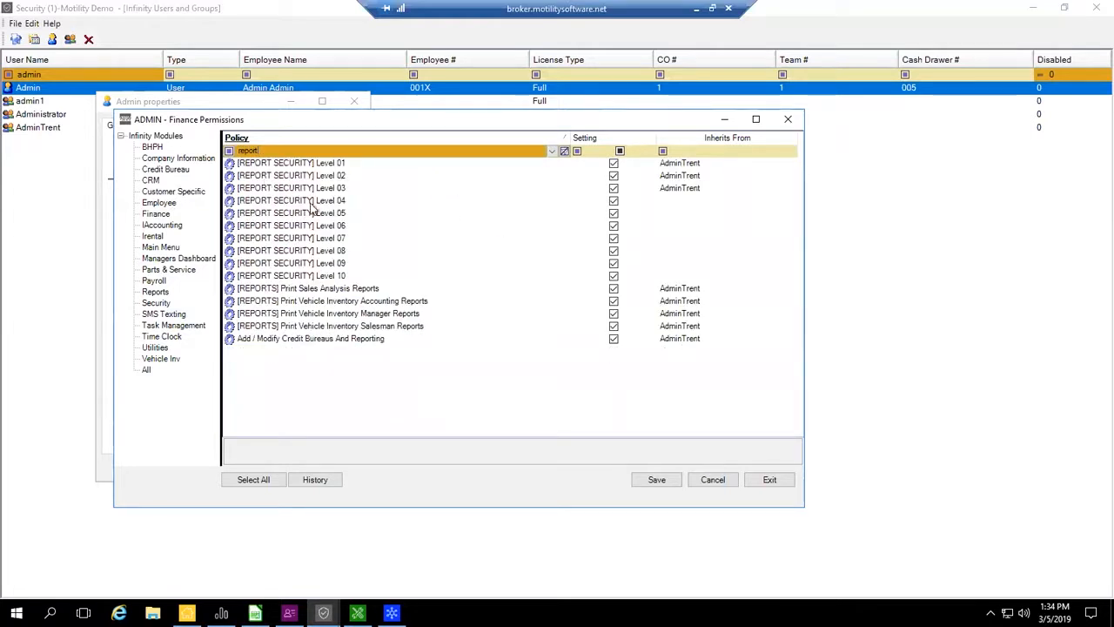
pyautogui.click(612, 191)
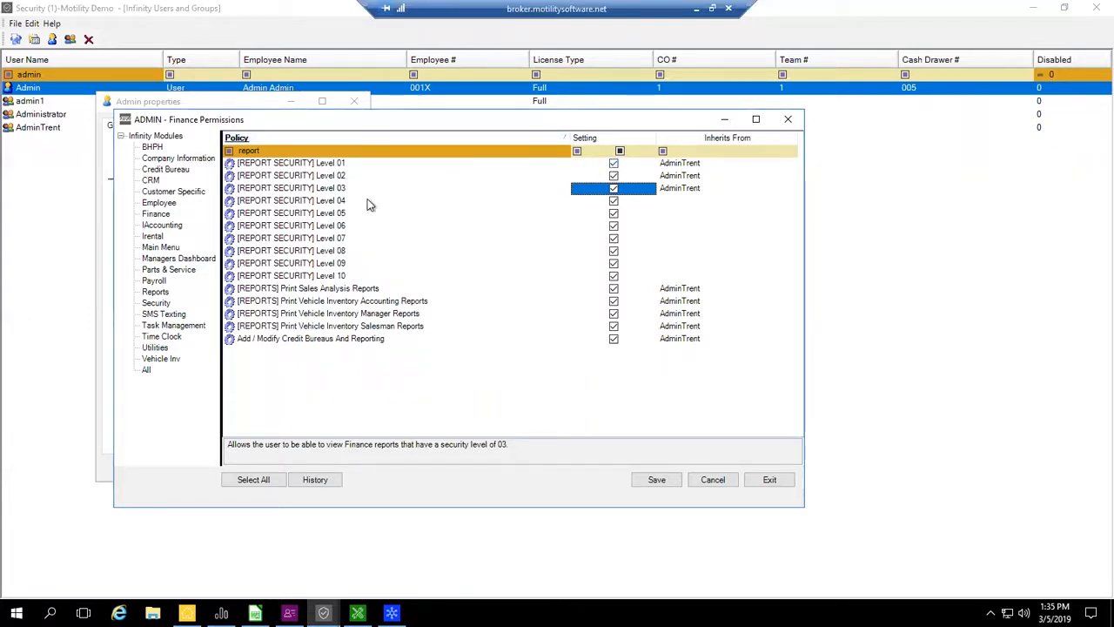
# - Turn off report security Level 10 in the Admin user's Finance permissions, save the change and close the permissions and user properties
pyautogui.click(655, 480)
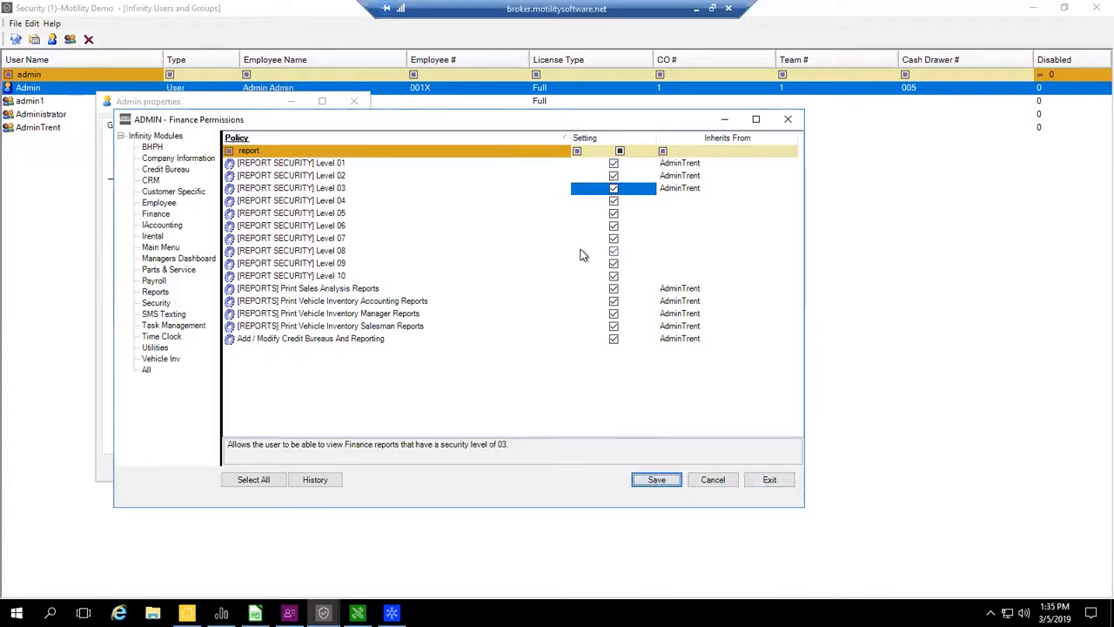
pyautogui.click(613, 275)
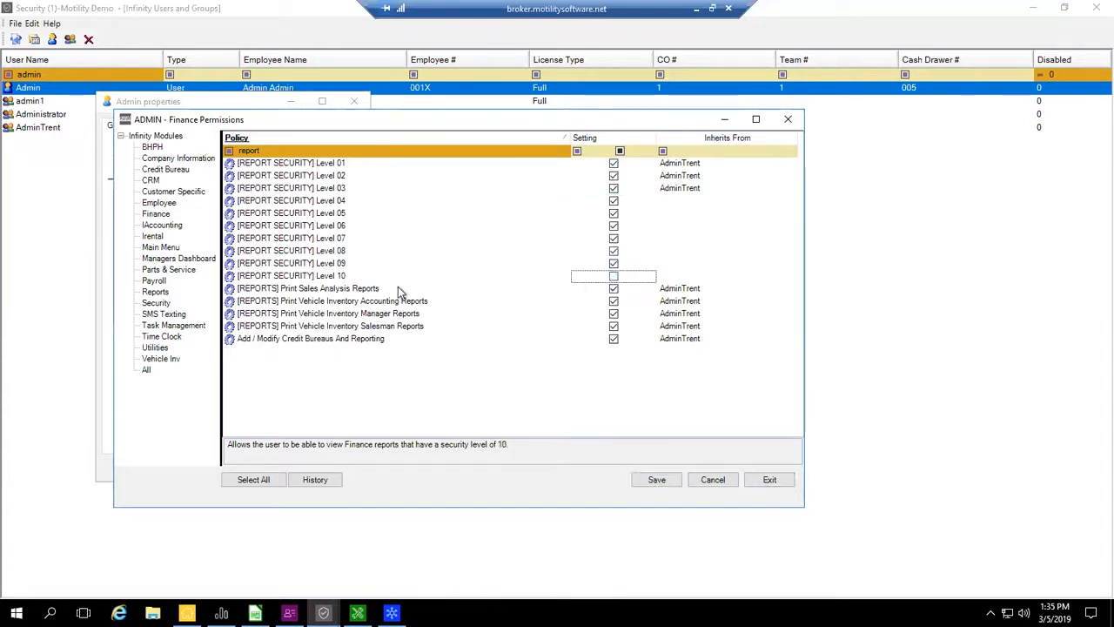
pyautogui.click(658, 489)
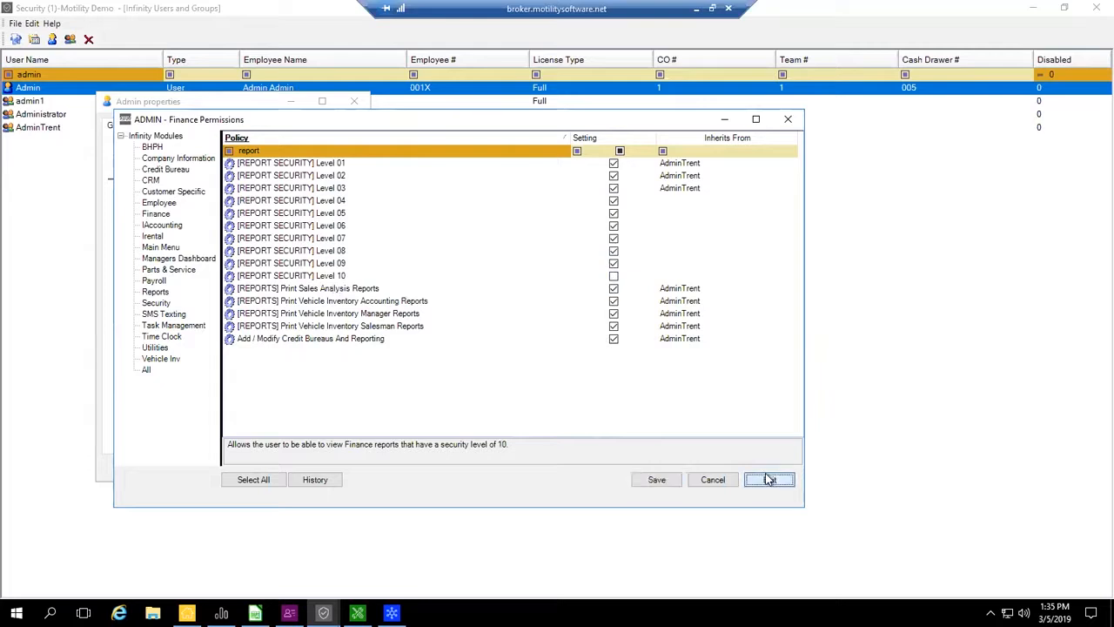
pyautogui.click(769, 480)
pyautogui.click(228, 470)
pyautogui.click(338, 469)
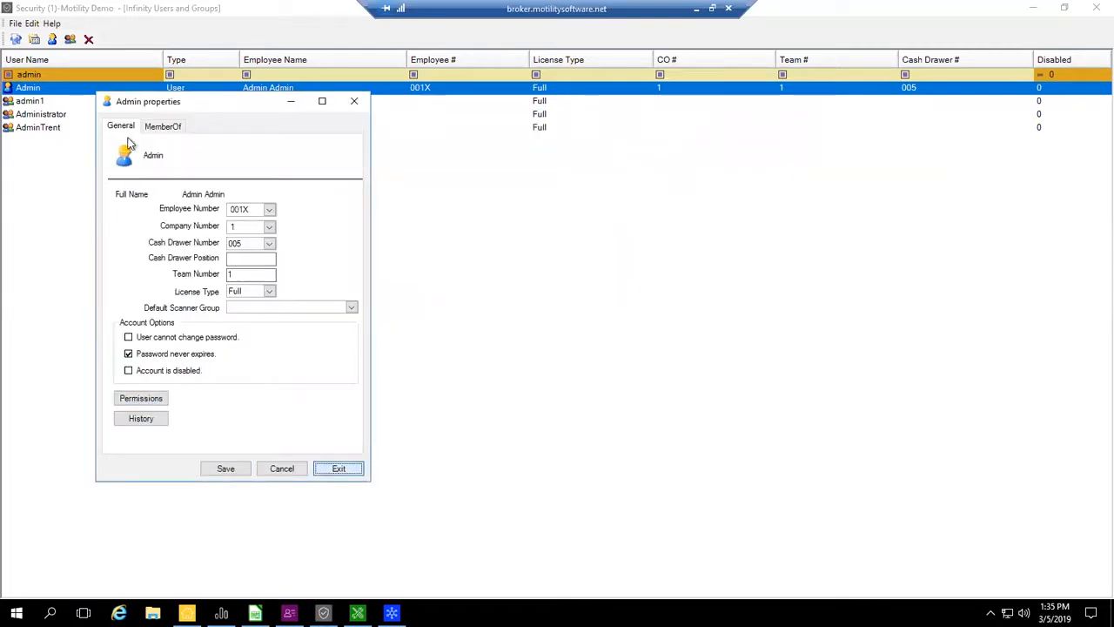
pyautogui.click(32, 23)
pyautogui.click(50, 38)
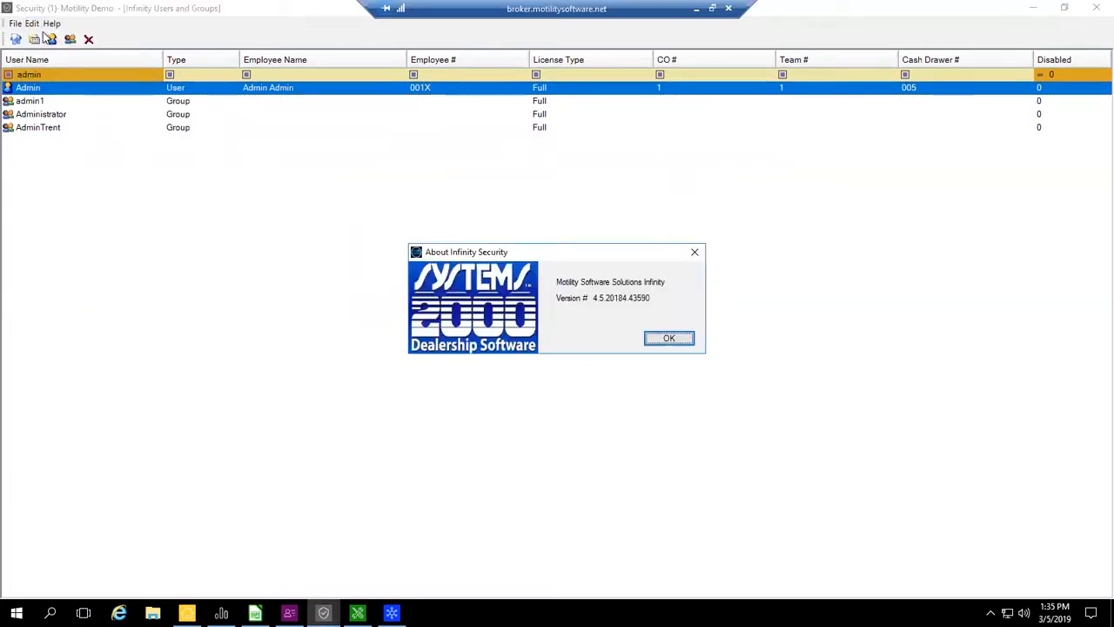
pyautogui.click(671, 338)
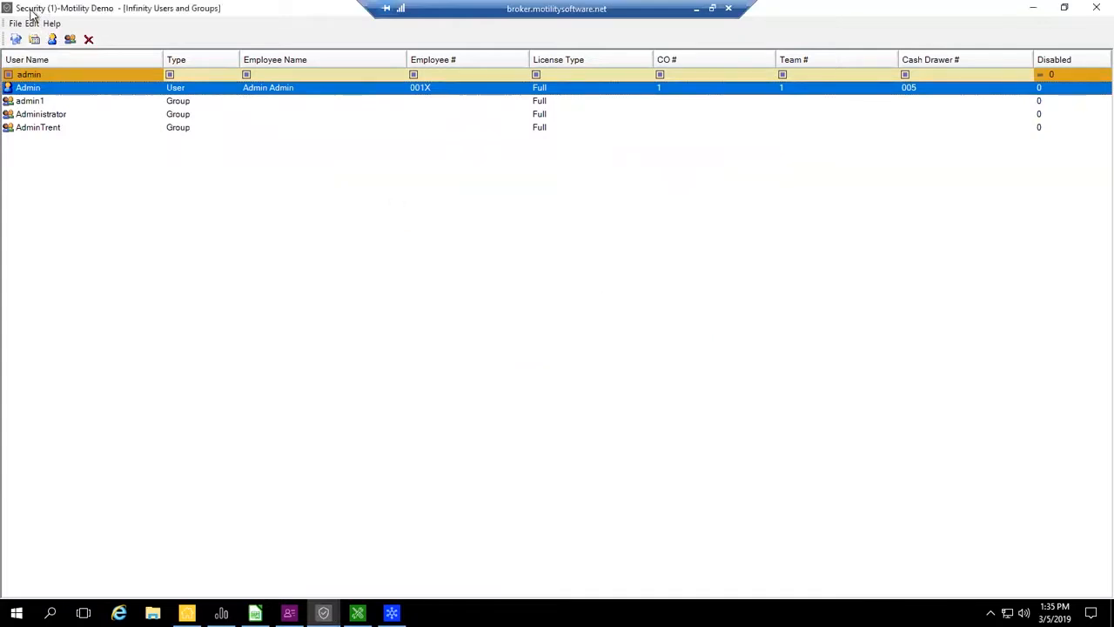
# - Open the Report Security Levels, limit the list to the Finance module and filter the report names by "sales pro"
pyautogui.click(33, 24)
pyautogui.click(45, 38)
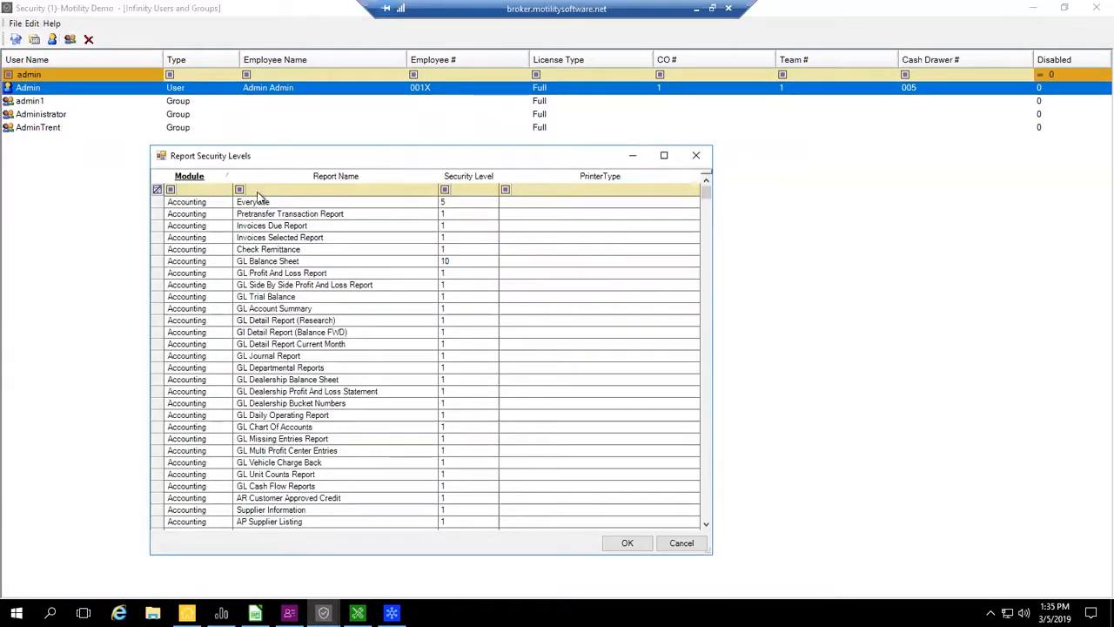
pyautogui.click(213, 190)
pyautogui.click(213, 261)
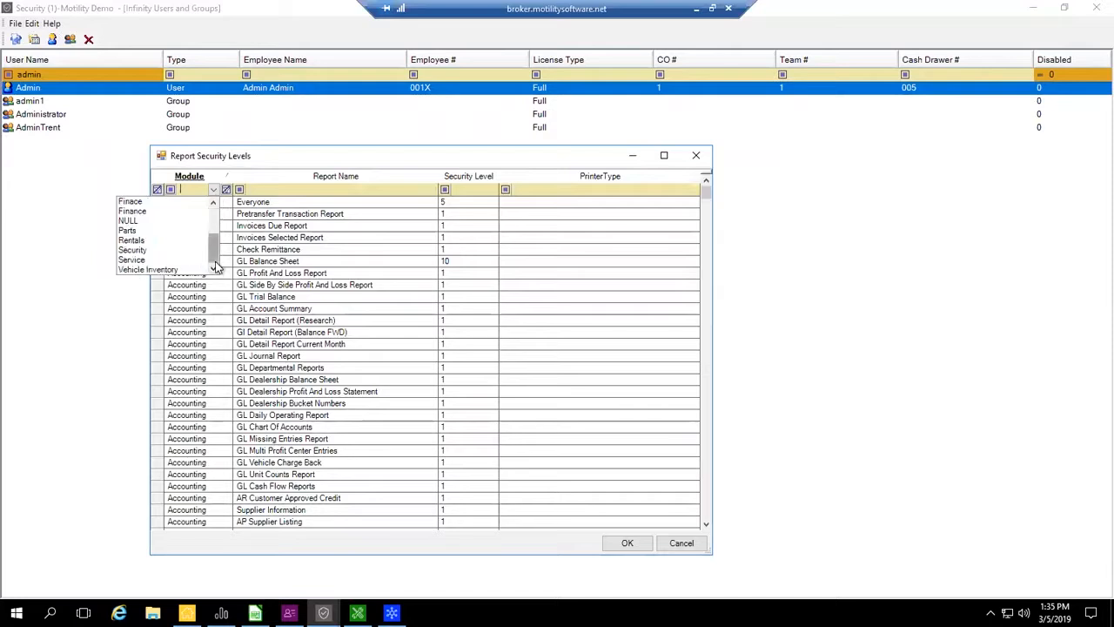
pyautogui.click(176, 215)
pyautogui.click(259, 189)
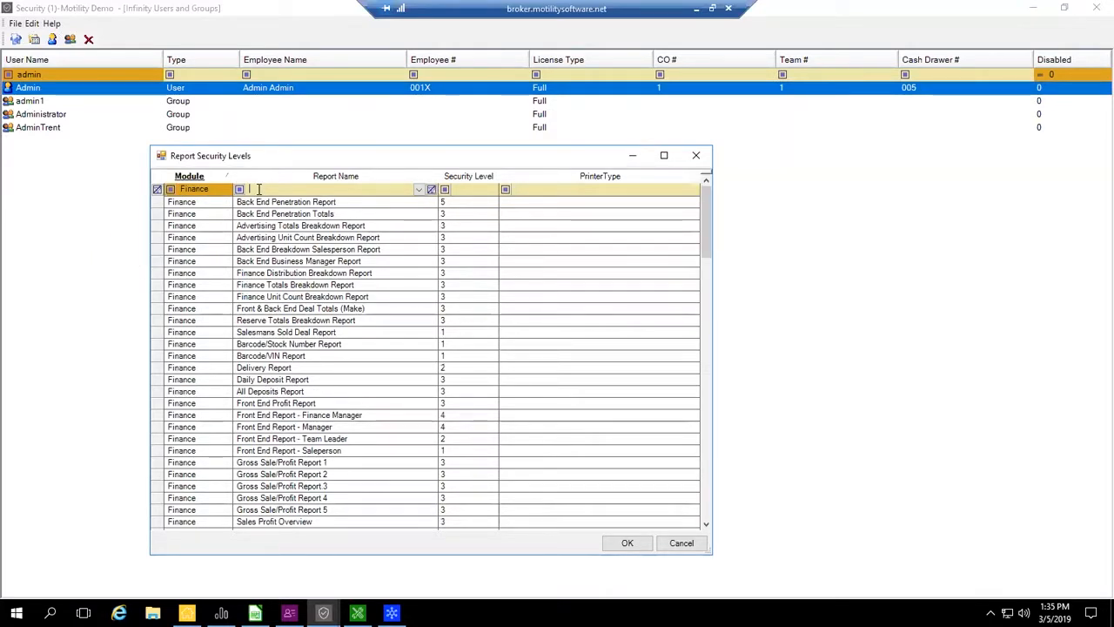
pyautogui.write('sales prof')
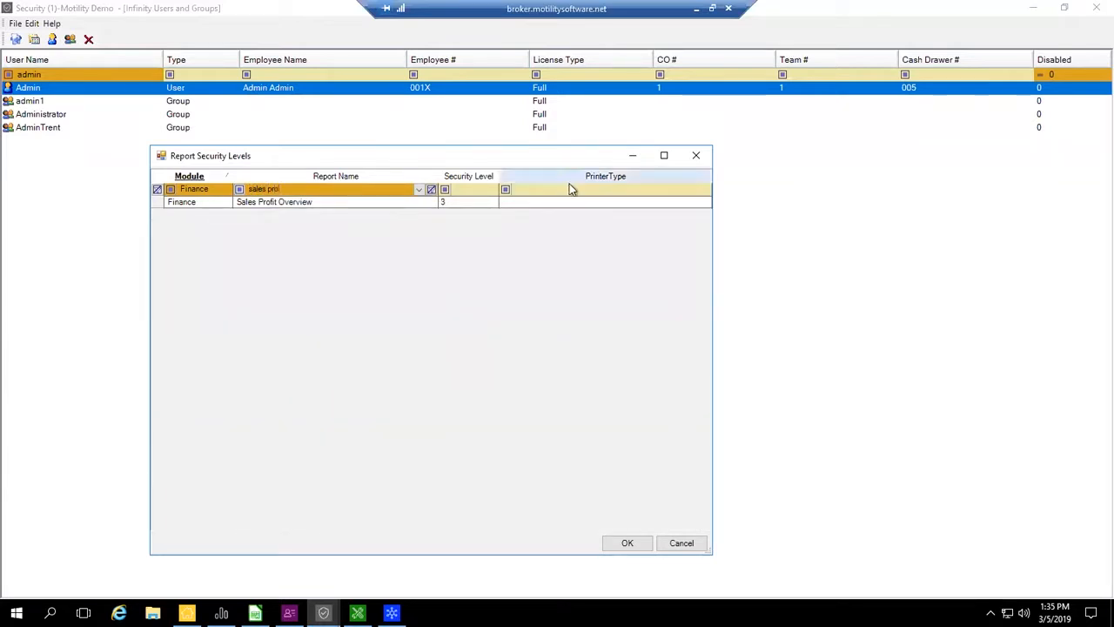
# - Set the security level of the Sales Profit Overview report to 10
pyautogui.click(492, 202)
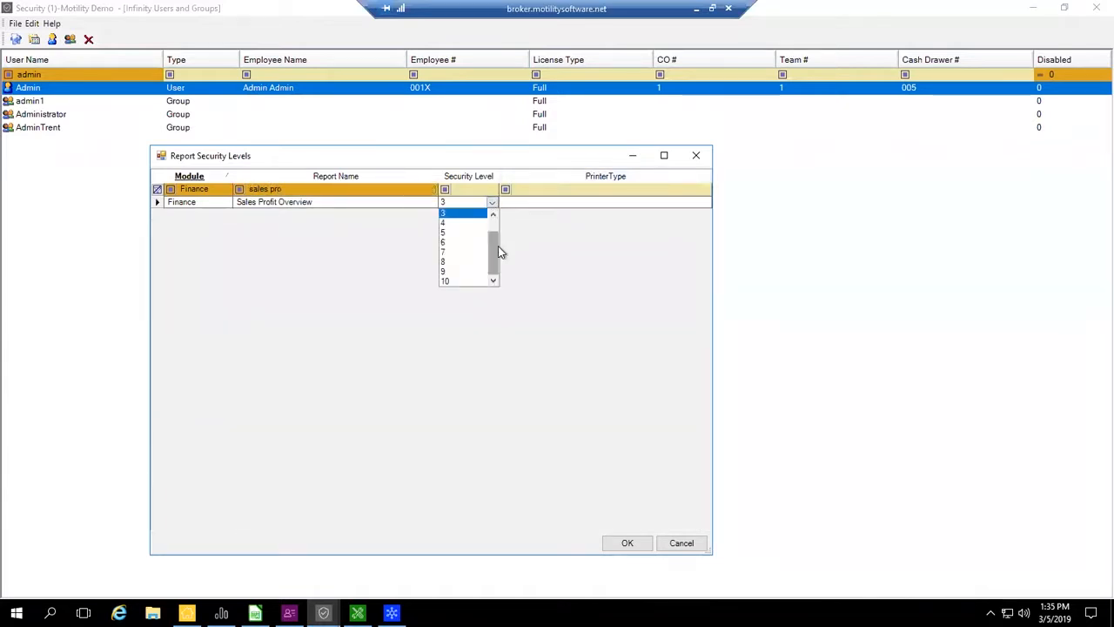
pyautogui.click(459, 282)
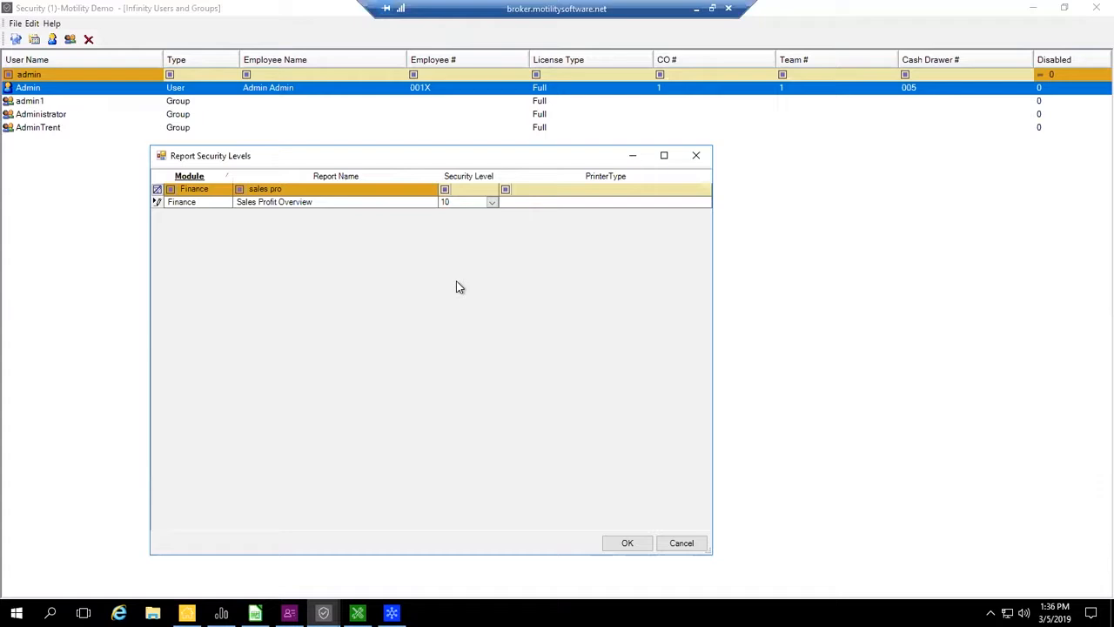
# - Clear the Finance module and "sales pro" report name filters, and limit the report list to the Accounting module
pyautogui.click(218, 190)
pyautogui.click(212, 191)
pyautogui.click(216, 192)
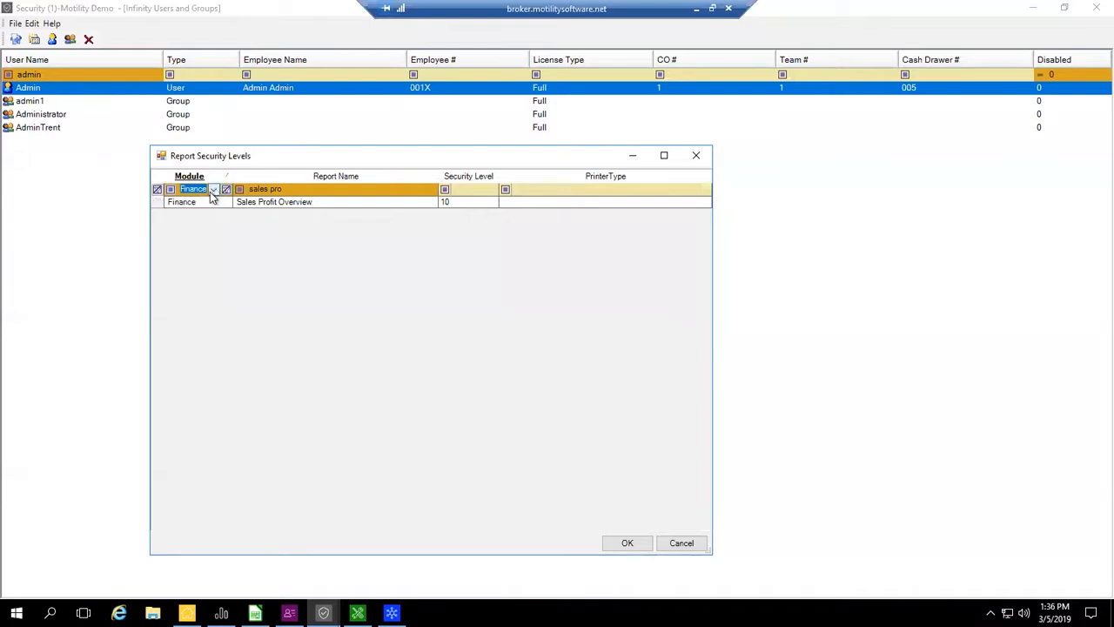
pyautogui.click(224, 190)
pyautogui.click(214, 190)
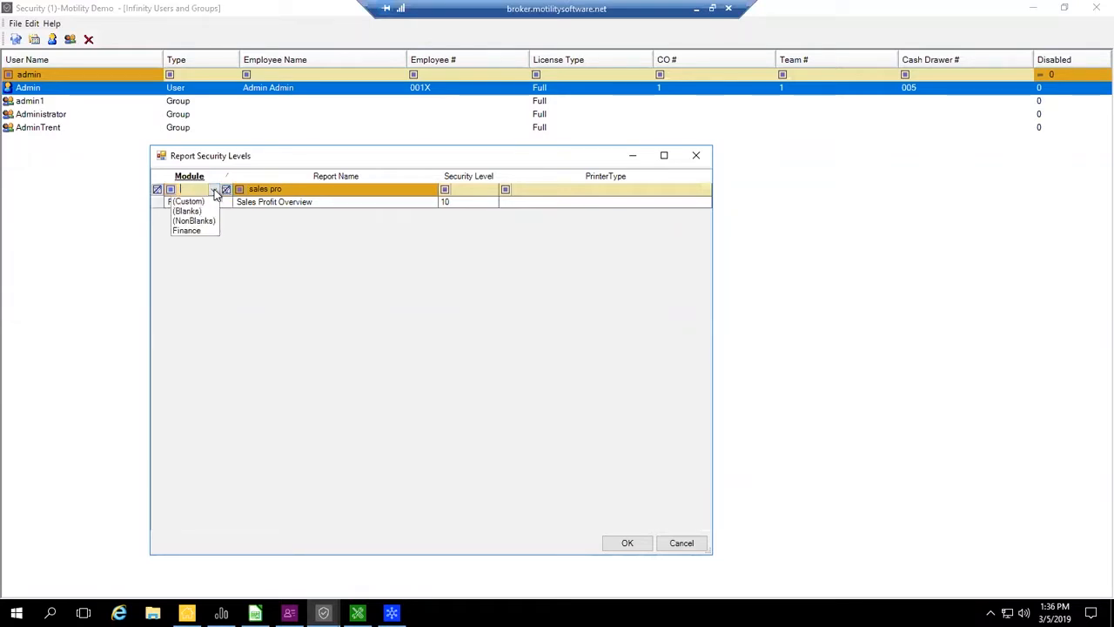
pyautogui.click(267, 188)
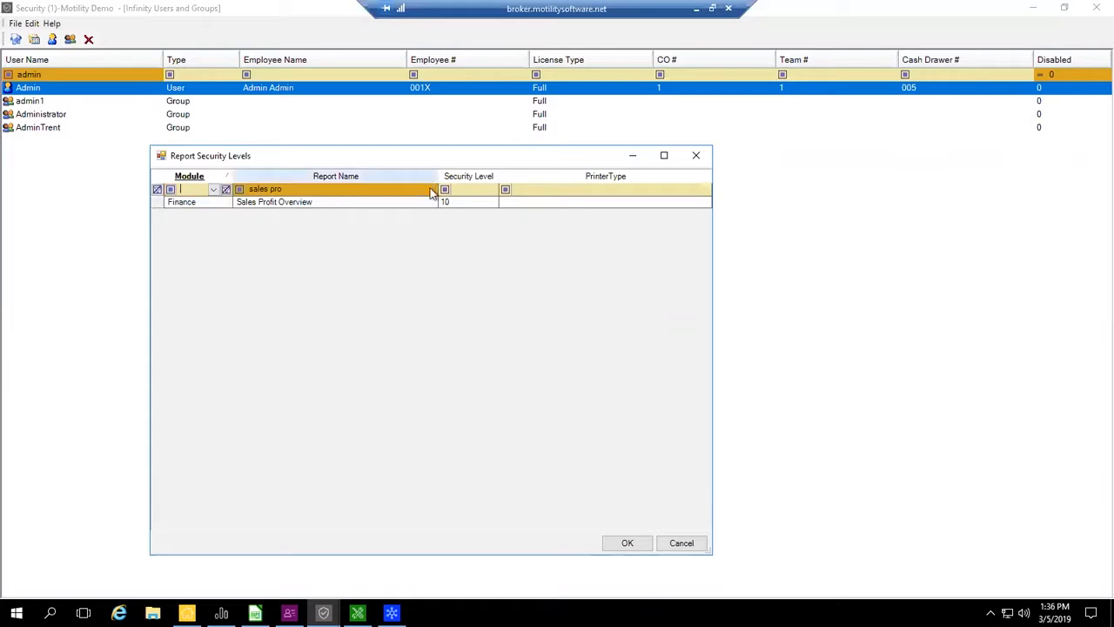
pyautogui.click(226, 189)
pyautogui.click(215, 189)
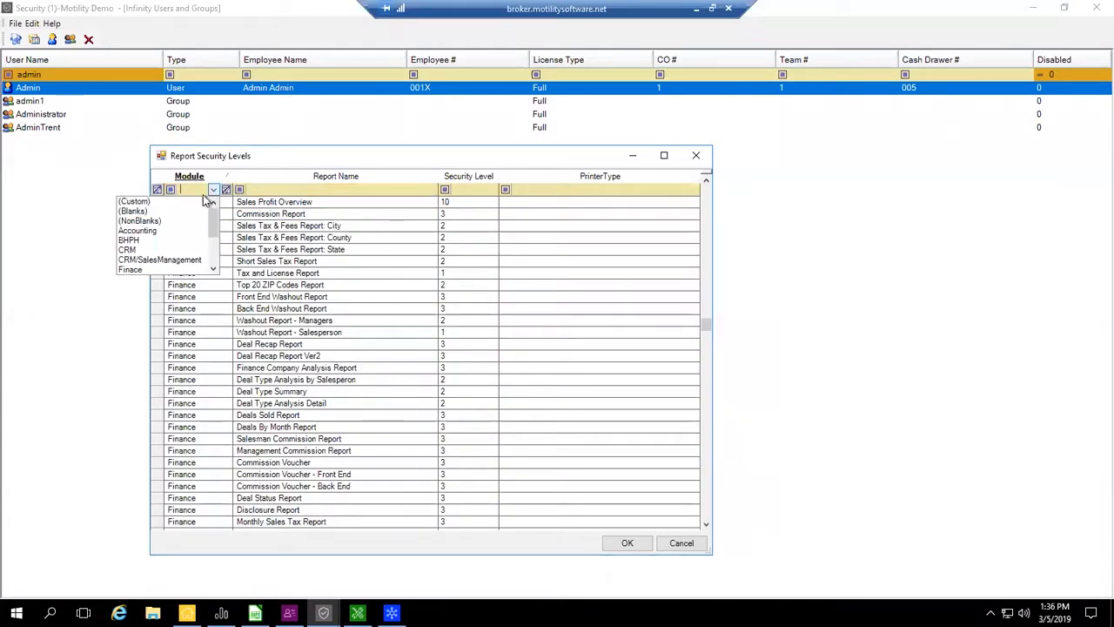
pyautogui.click(148, 229)
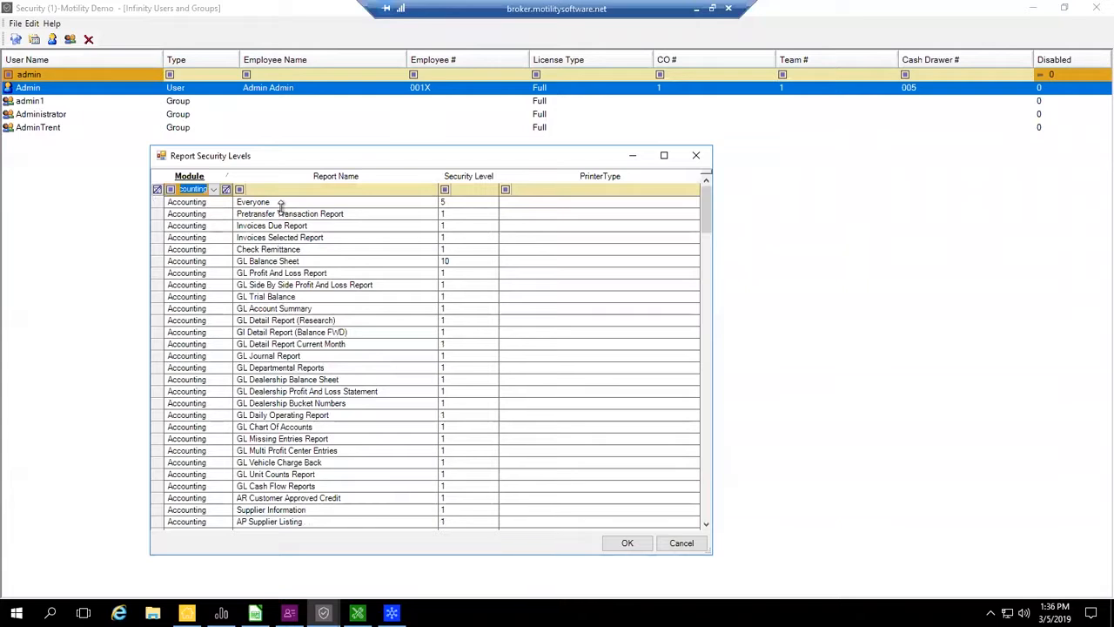
# - Highlight the GL Balance Sheet, GL Journal Report and GL Vehicle Charge Back reports in turn, and accept the report security levels
pyautogui.click(156, 261)
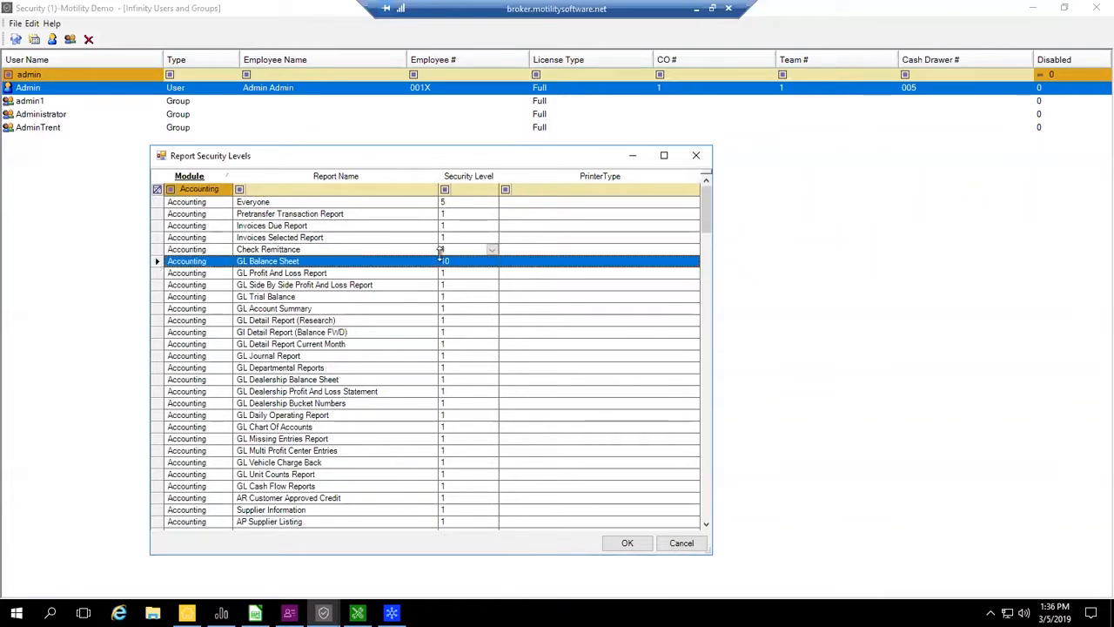
pyautogui.click(162, 356)
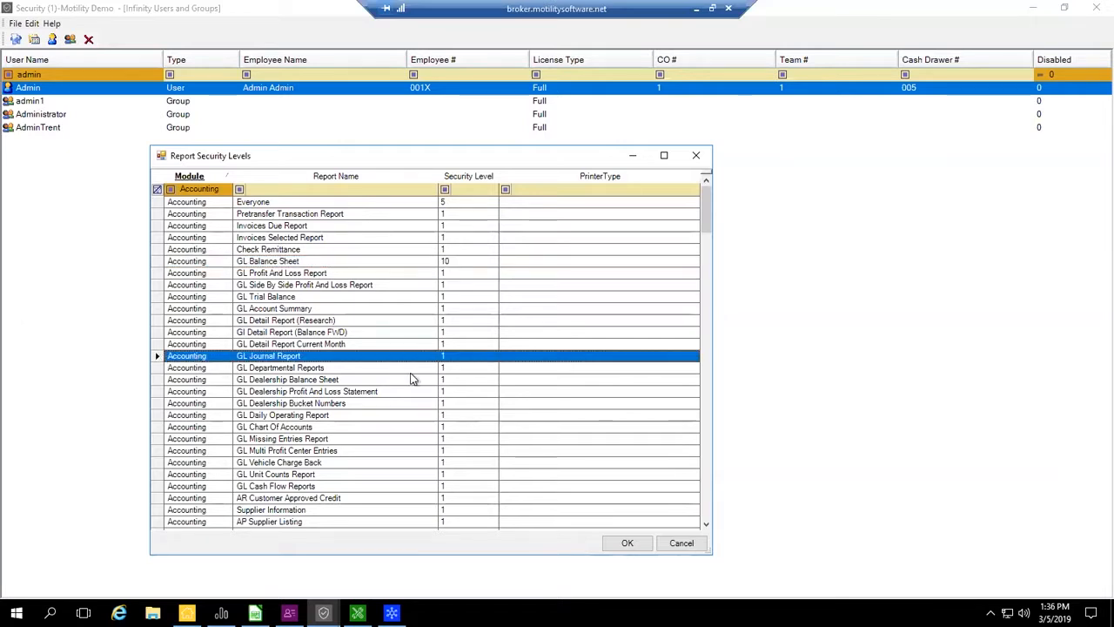
pyautogui.click(161, 463)
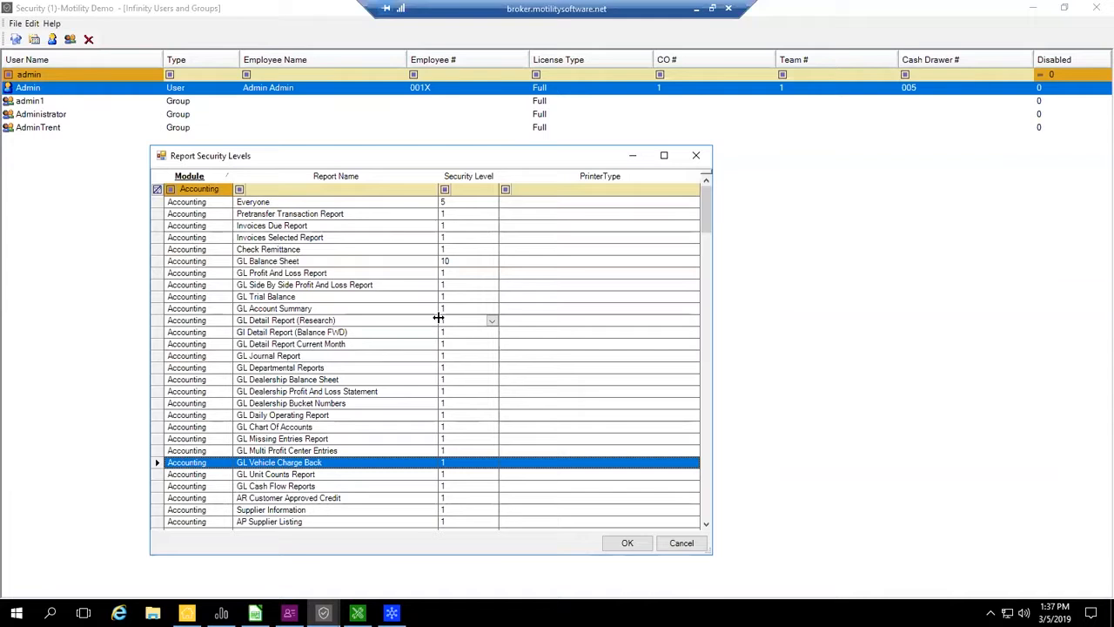
pyautogui.click(628, 543)
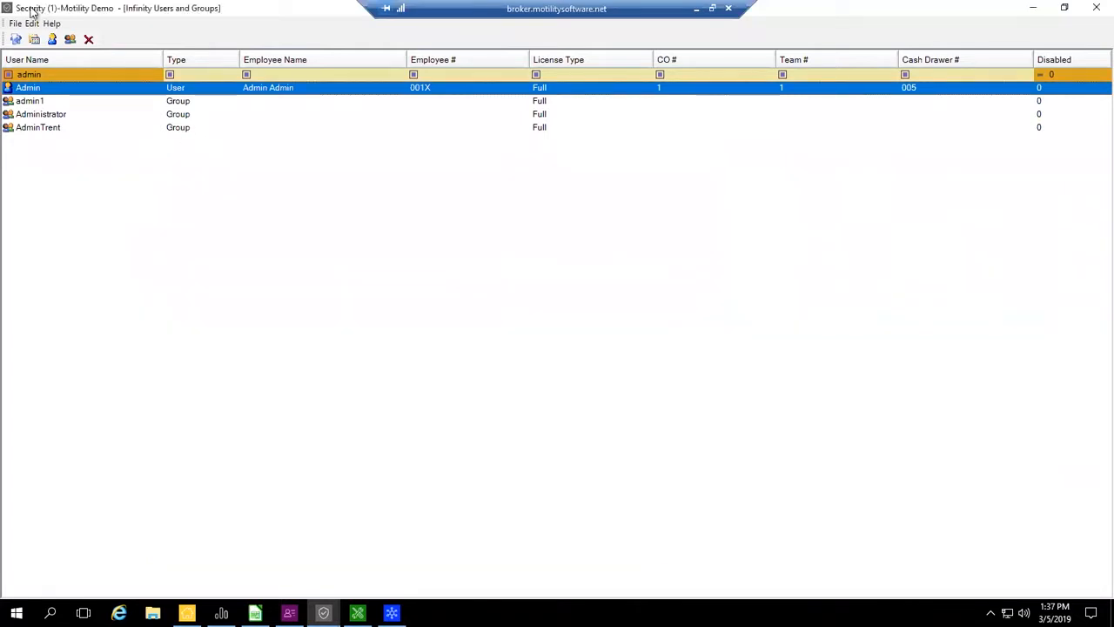
# - Open the Admin user's properties, check the group membership and show the user's permissions for all modules
pyautogui.doubleClick(221, 91)
pyautogui.click(99, 53)
pyautogui.click(61, 55)
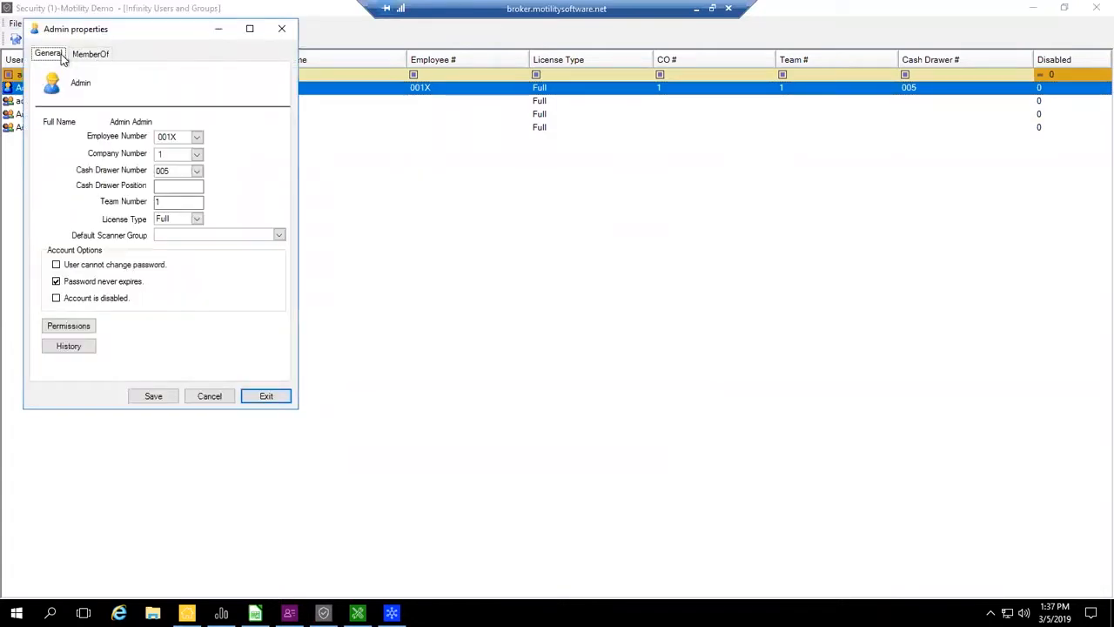
pyautogui.click(70, 325)
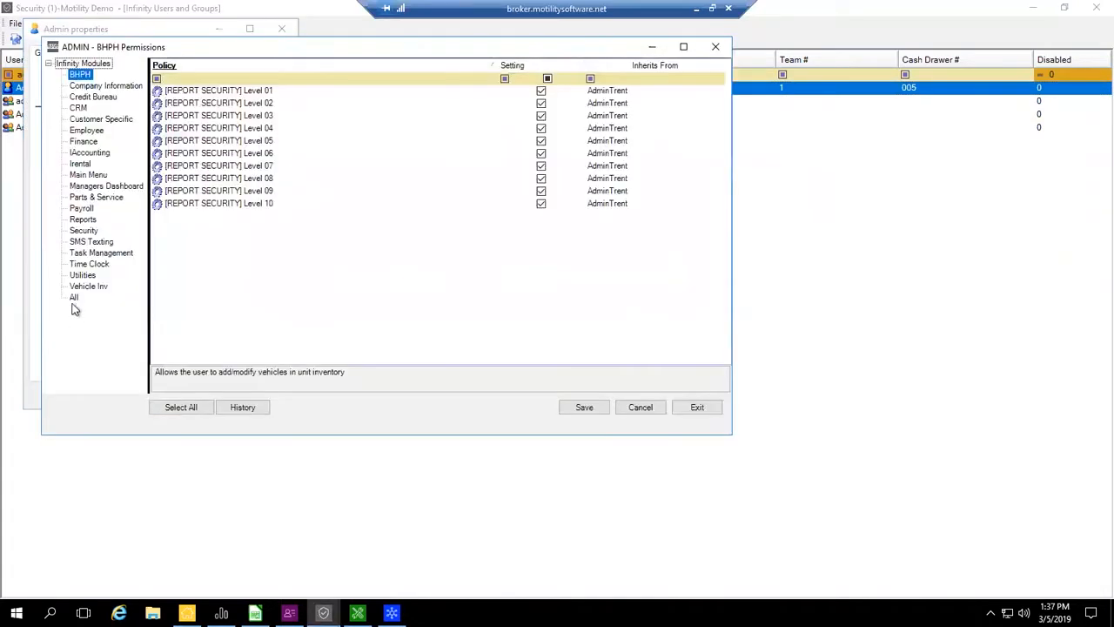
pyautogui.click(74, 297)
pyautogui.click(643, 97)
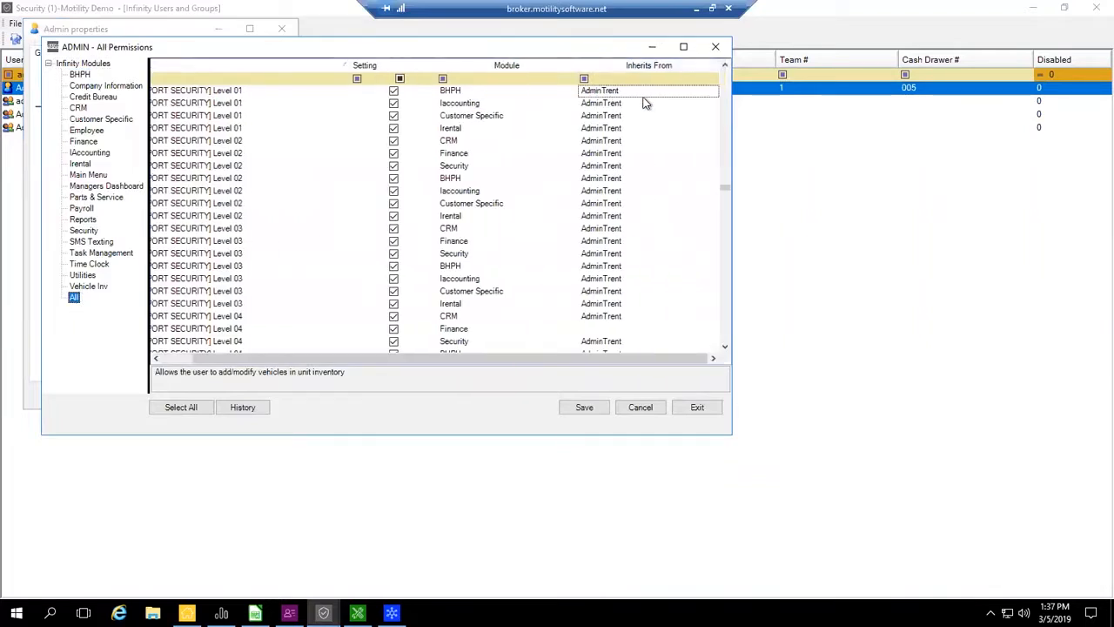
# - Filter the Admin user's permissions to those with a blank Inherits From value
pyautogui.click(675, 79)
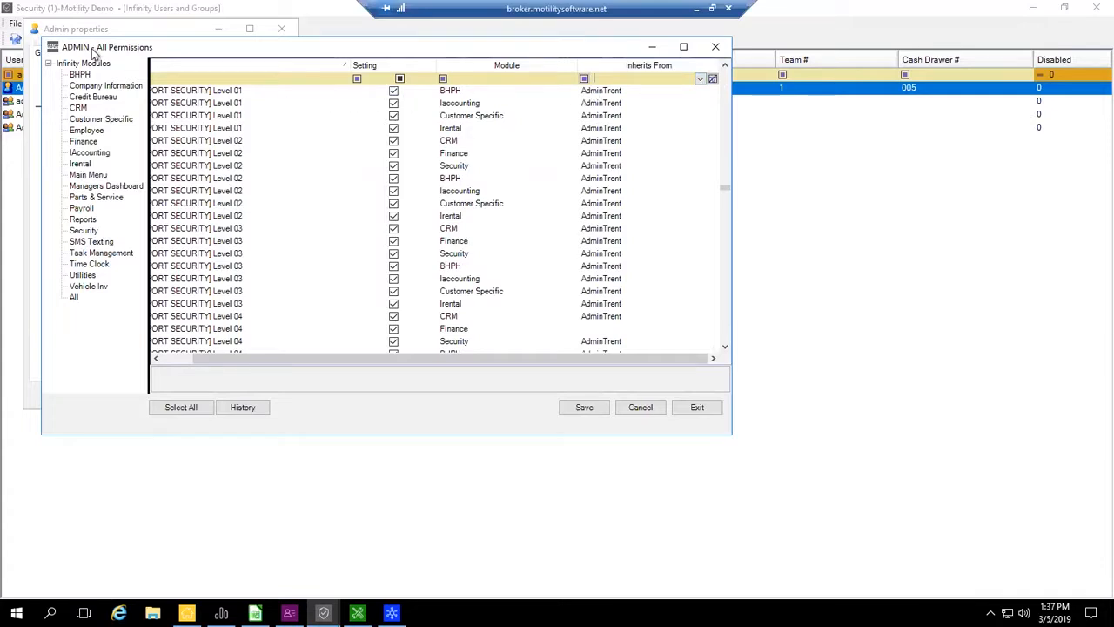
pyautogui.click(600, 92)
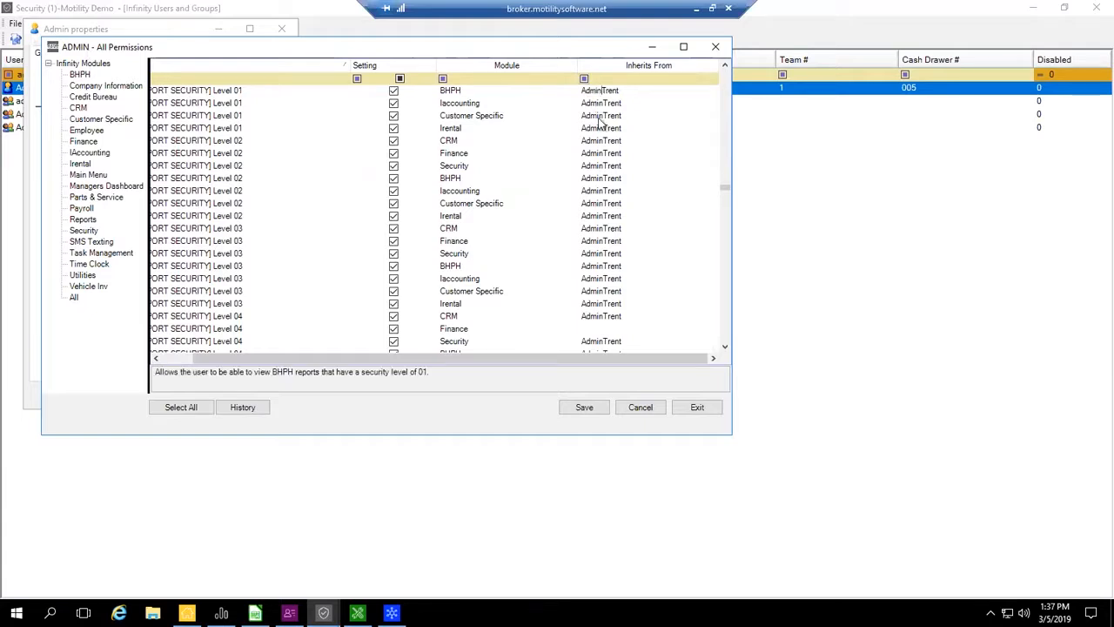
pyautogui.click(640, 80)
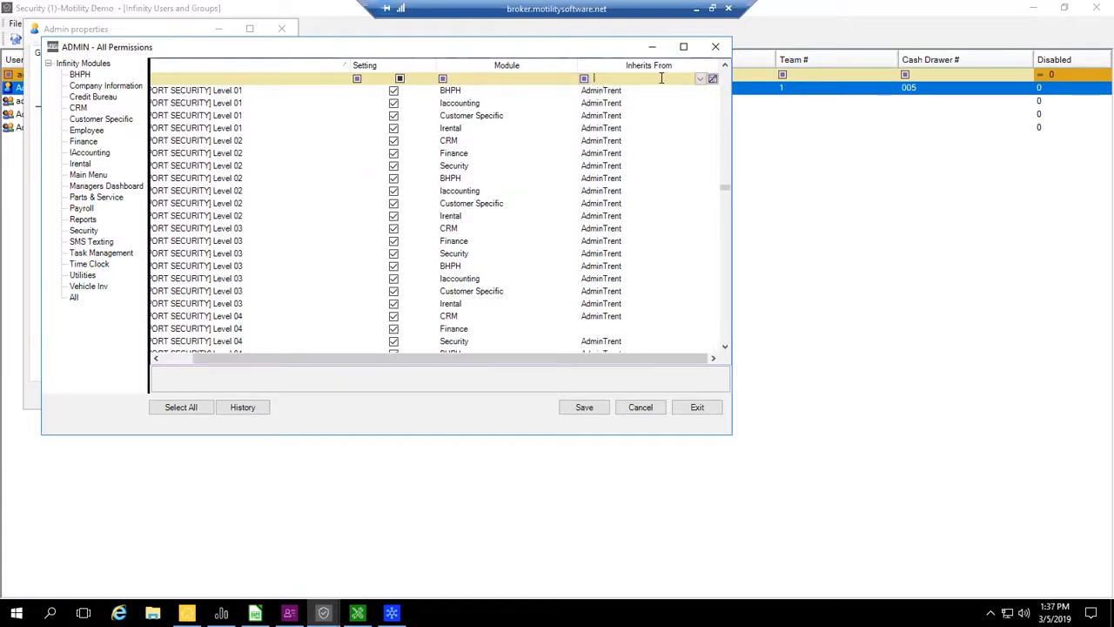
pyautogui.click(700, 79)
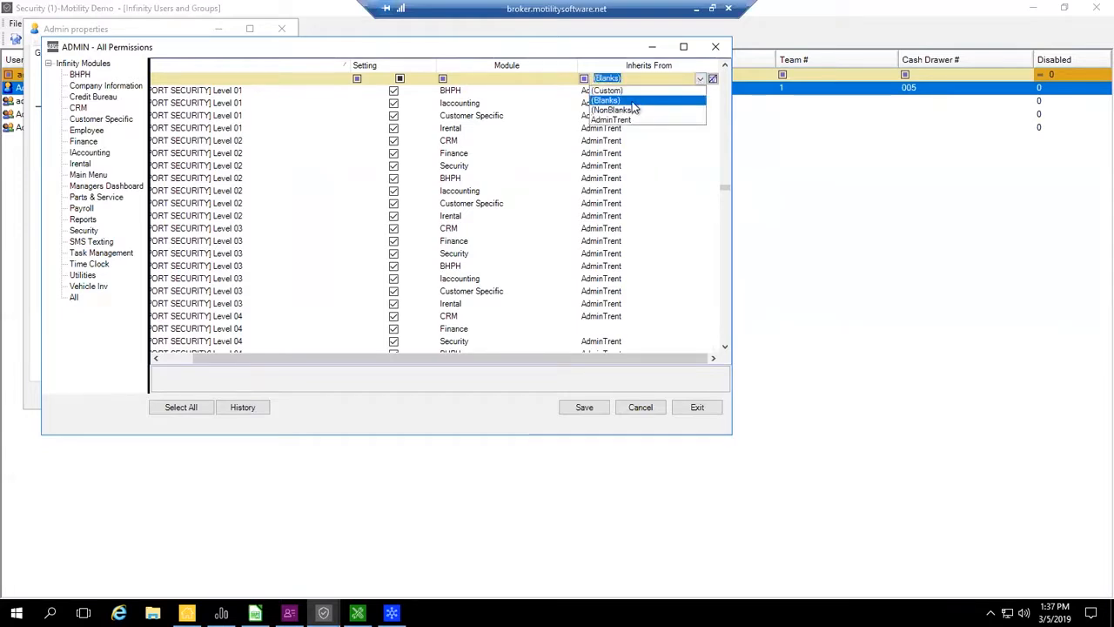
pyautogui.click(633, 101)
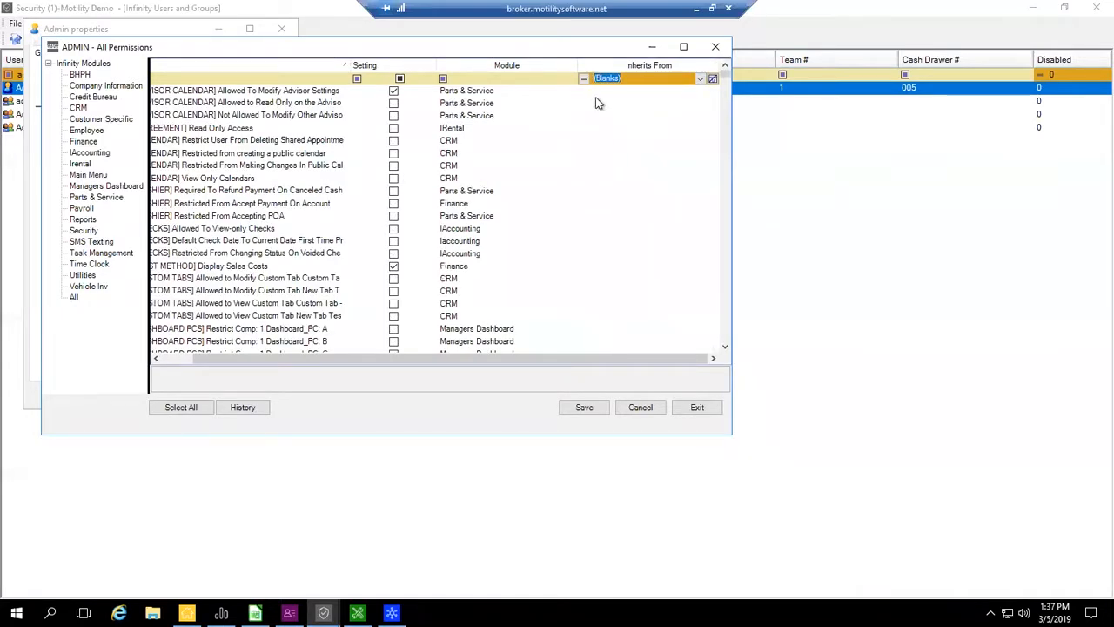
# - Look through the filtered permissions and sort them by Setting with the enabled ones first
pyautogui.moveTo(725, 74); pyautogui.dragTo(724, 58)
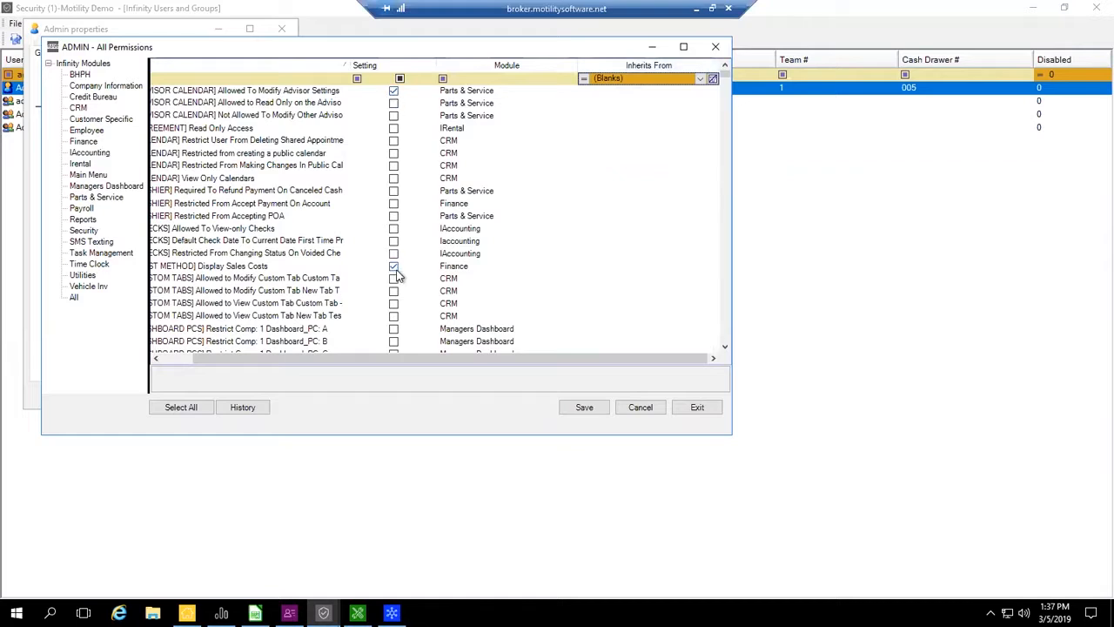
pyautogui.moveTo(530, 358); pyautogui.dragTo(445, 361)
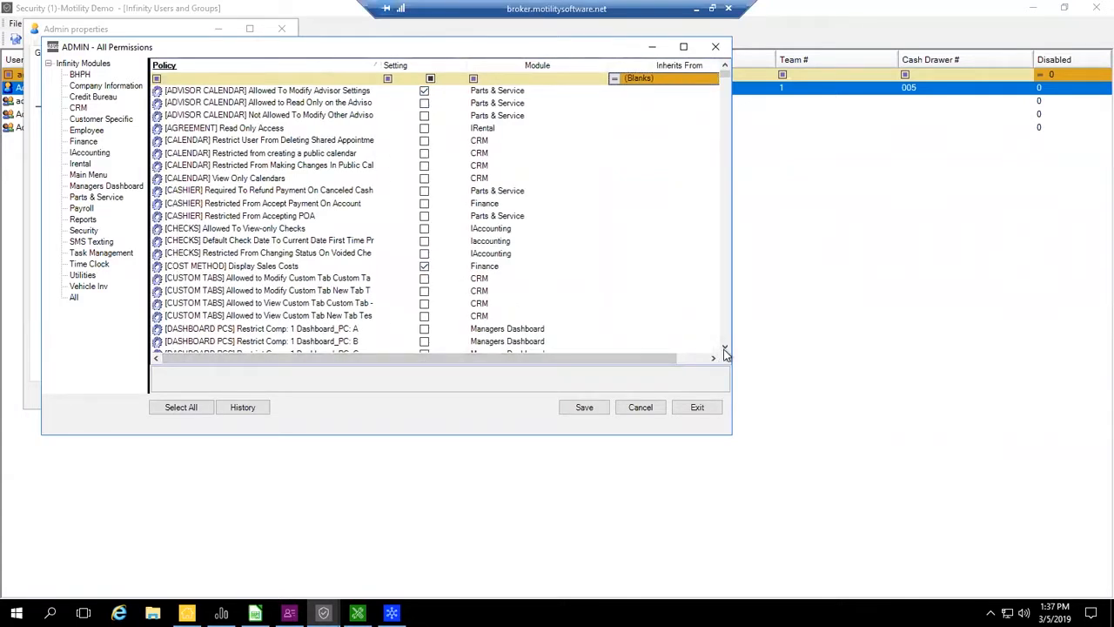
pyautogui.scroll(-3, 726, 348)
pyautogui.scroll(-3, 725, 348)
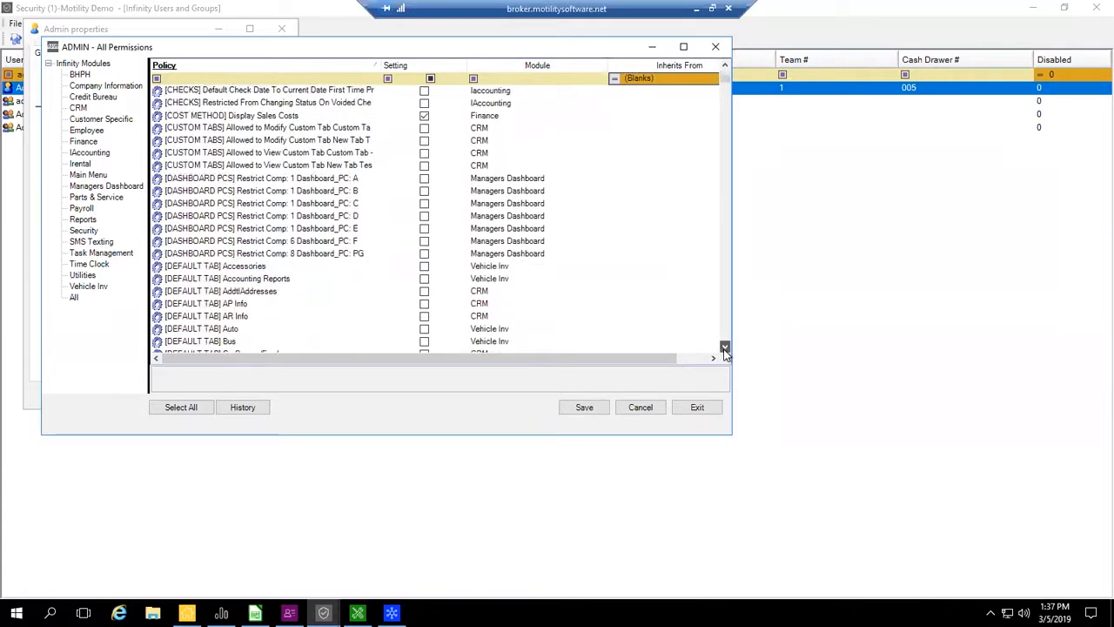
pyautogui.click(418, 70)
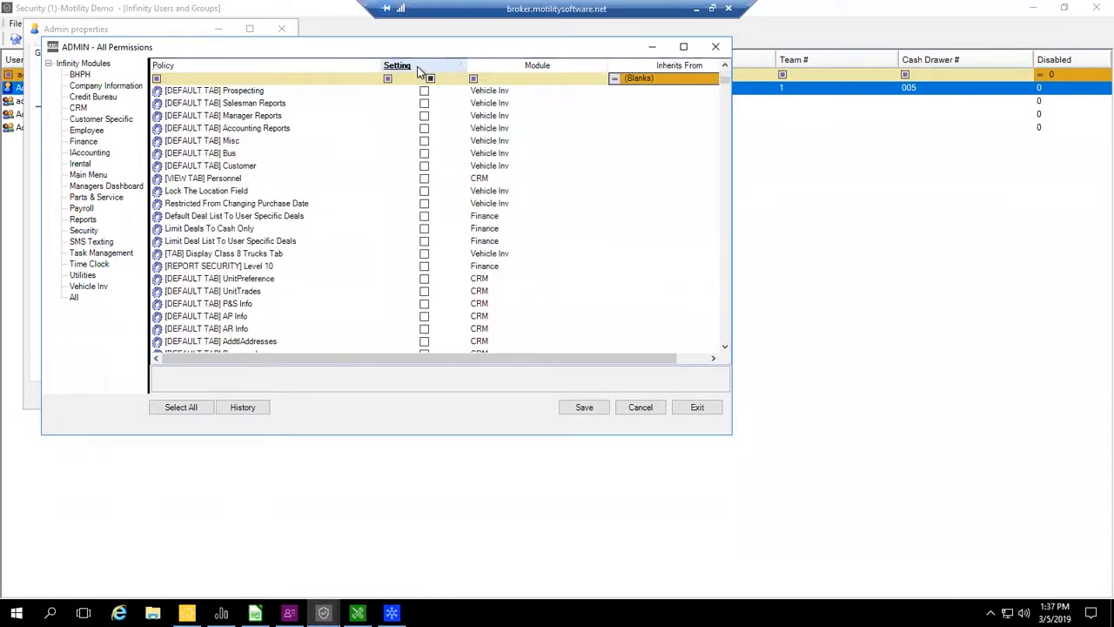
pyautogui.click(419, 70)
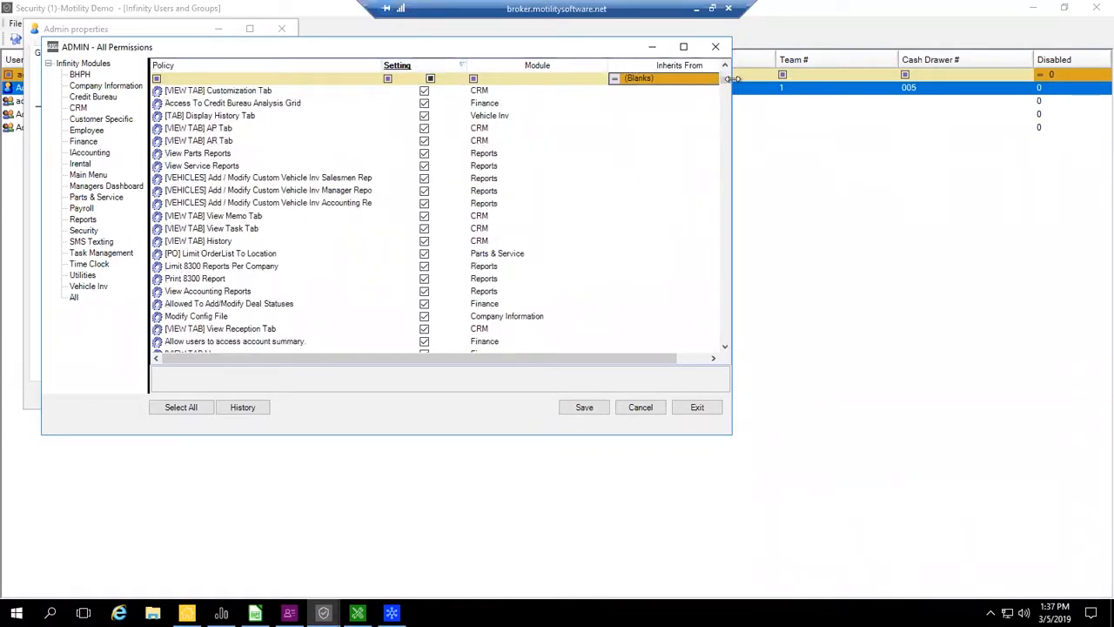
pyautogui.moveTo(724, 79); pyautogui.dragTo(727, 59)
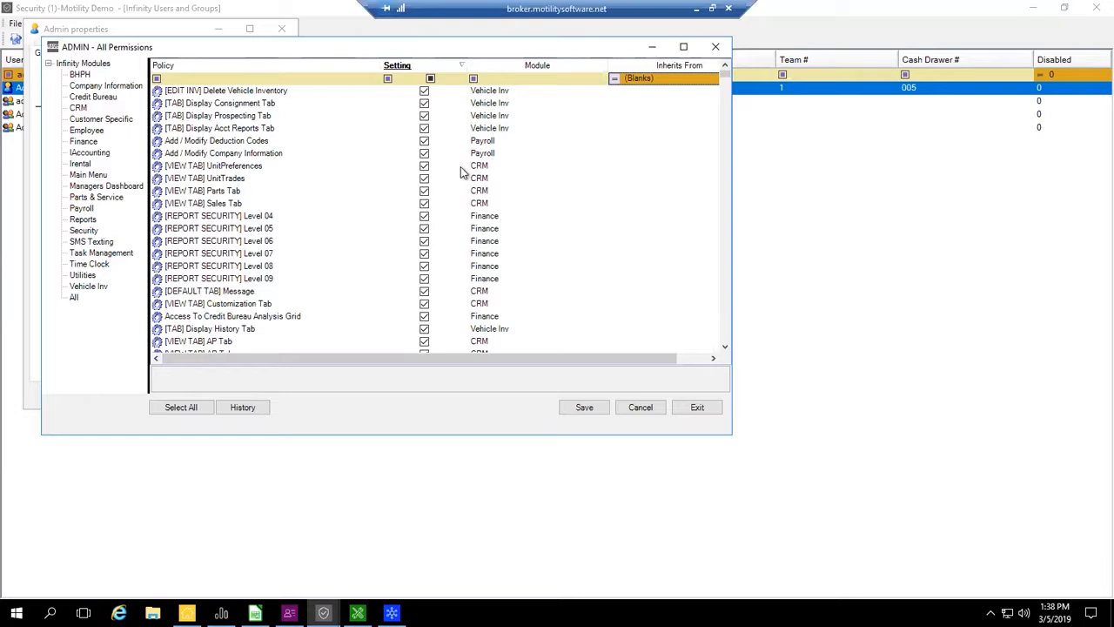
# - Save and close the Admin user's permissions and the user properties
pyautogui.click(589, 409)
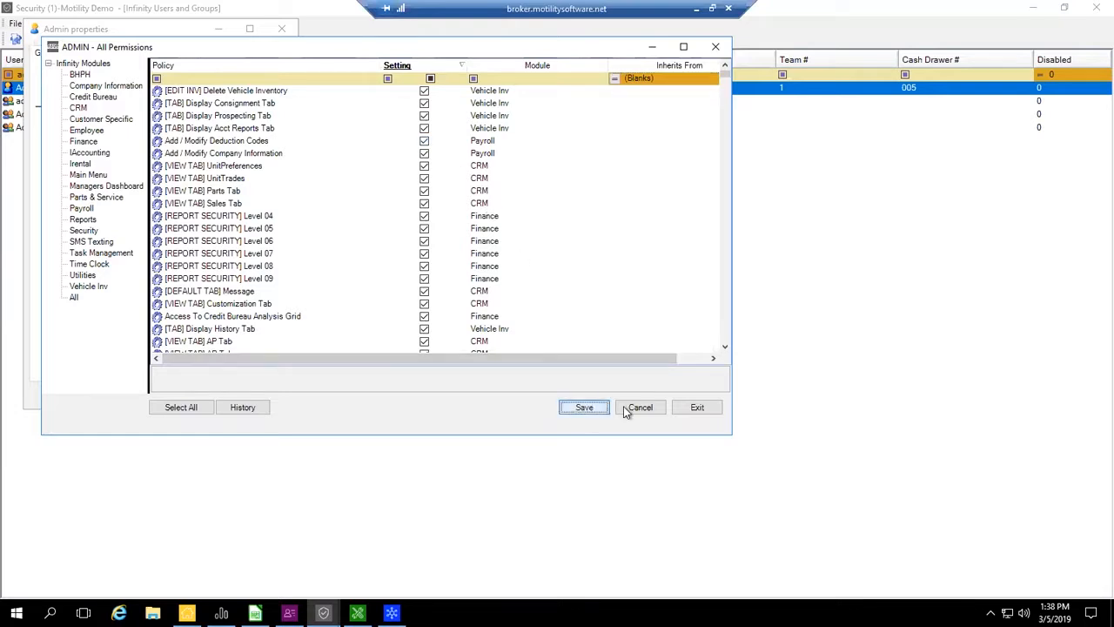
pyautogui.click(693, 407)
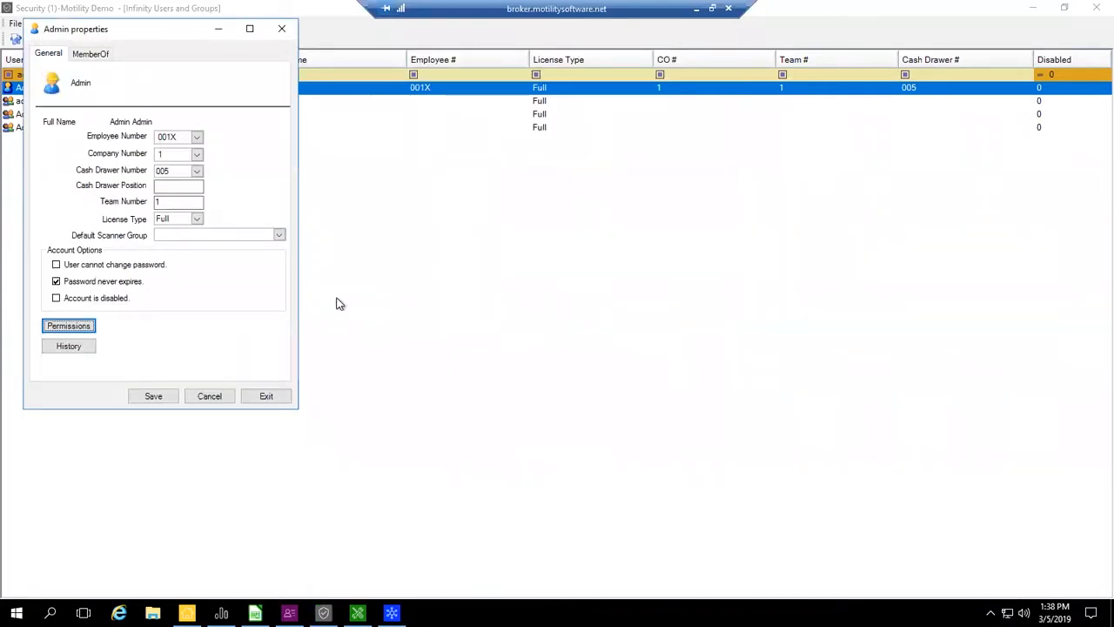
pyautogui.click(152, 397)
pyautogui.click(268, 397)
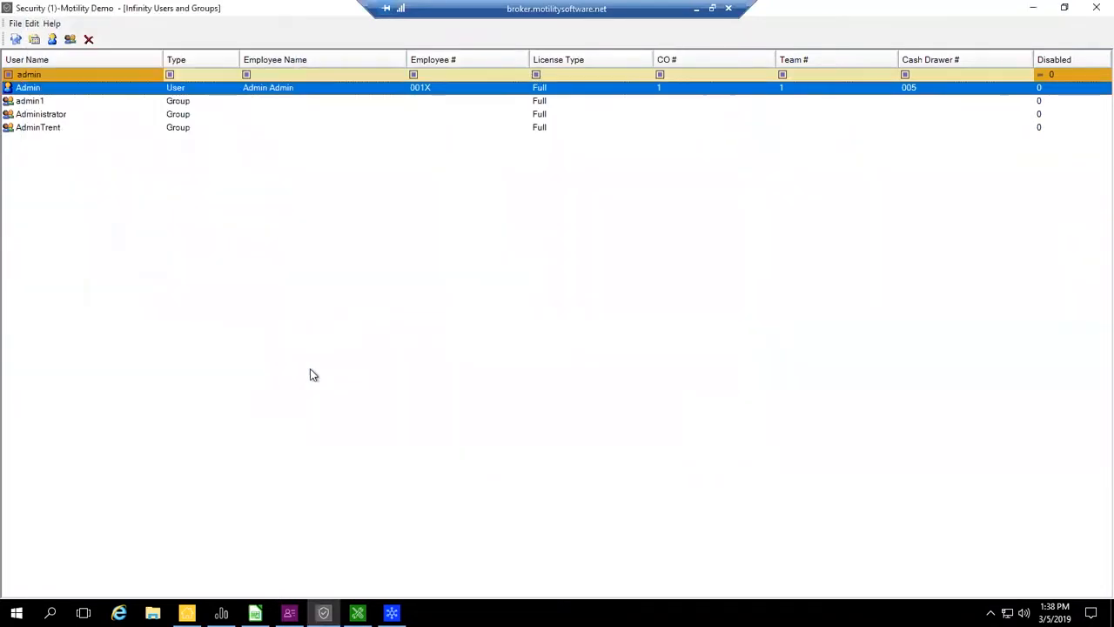
# - Switch to Infinity Reports, close the Gross Sale/Profit Report and show the Employee Security Role Report
pyautogui.click(221, 611)
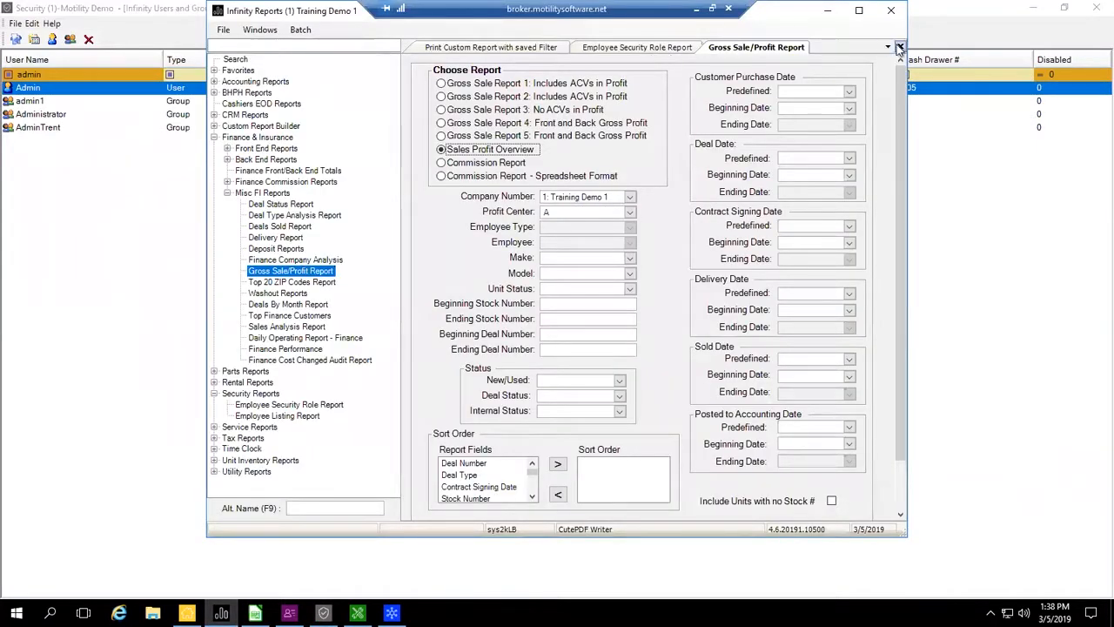
pyautogui.click(899, 47)
pyautogui.click(643, 47)
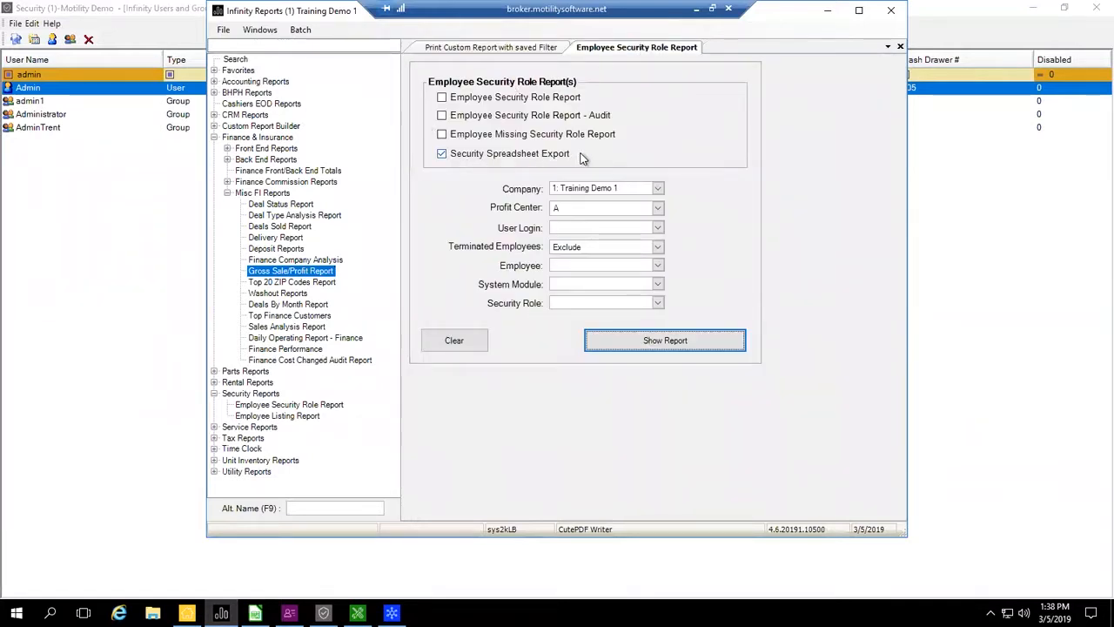
# - Review the security export's Profit Center and Terminated Employees options, and bring up the exported spreadsheet in LibreOffice Calc
pyautogui.click(255, 612)
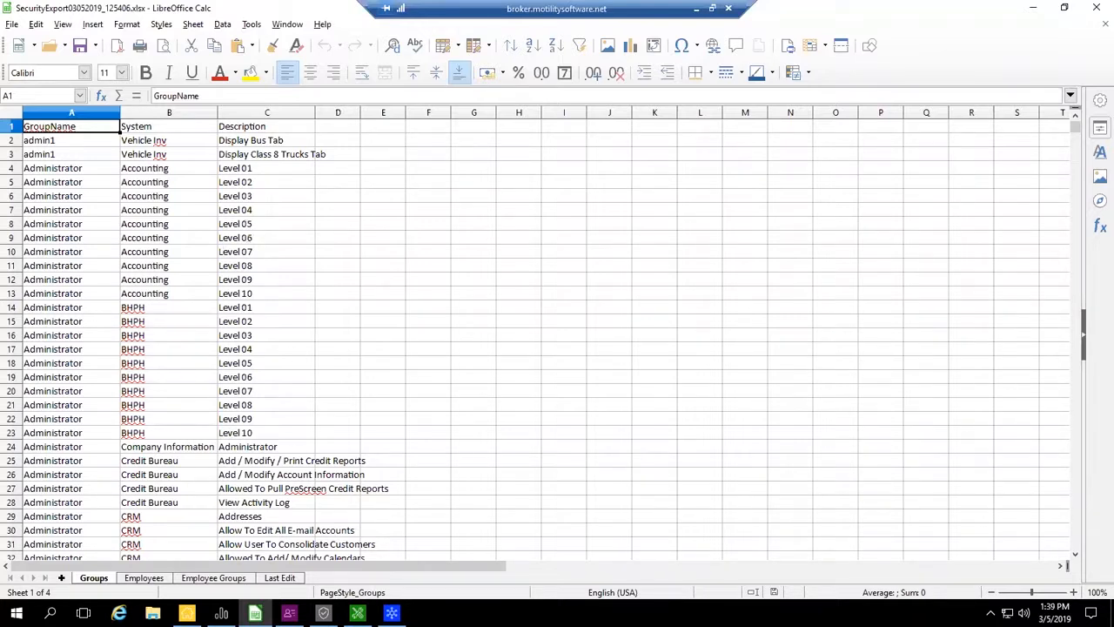
pyautogui.click(221, 614)
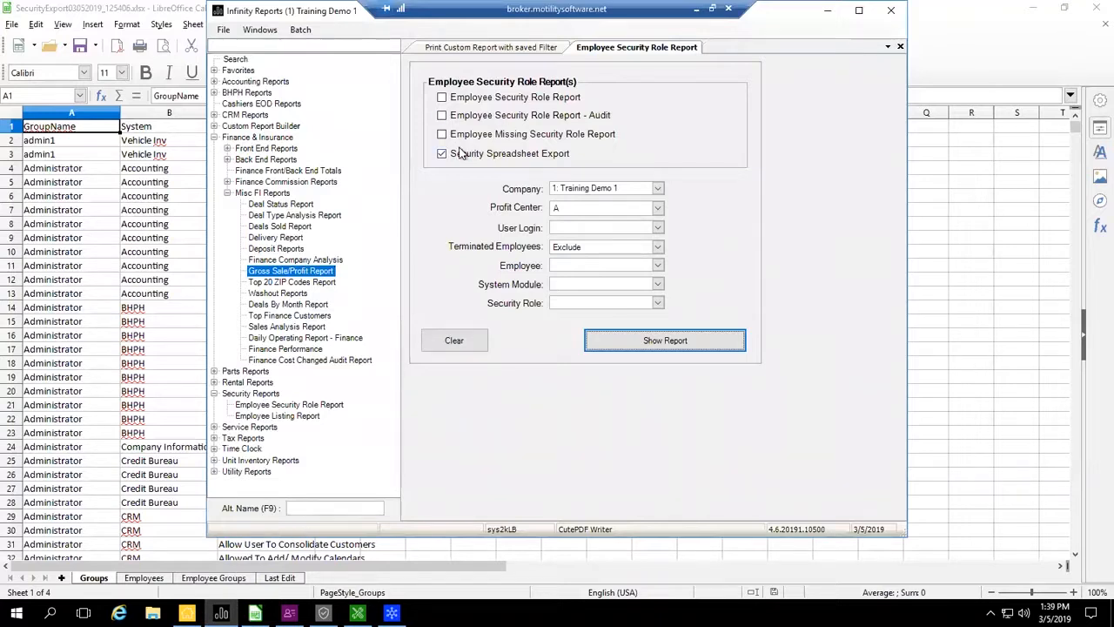
pyautogui.click(658, 209)
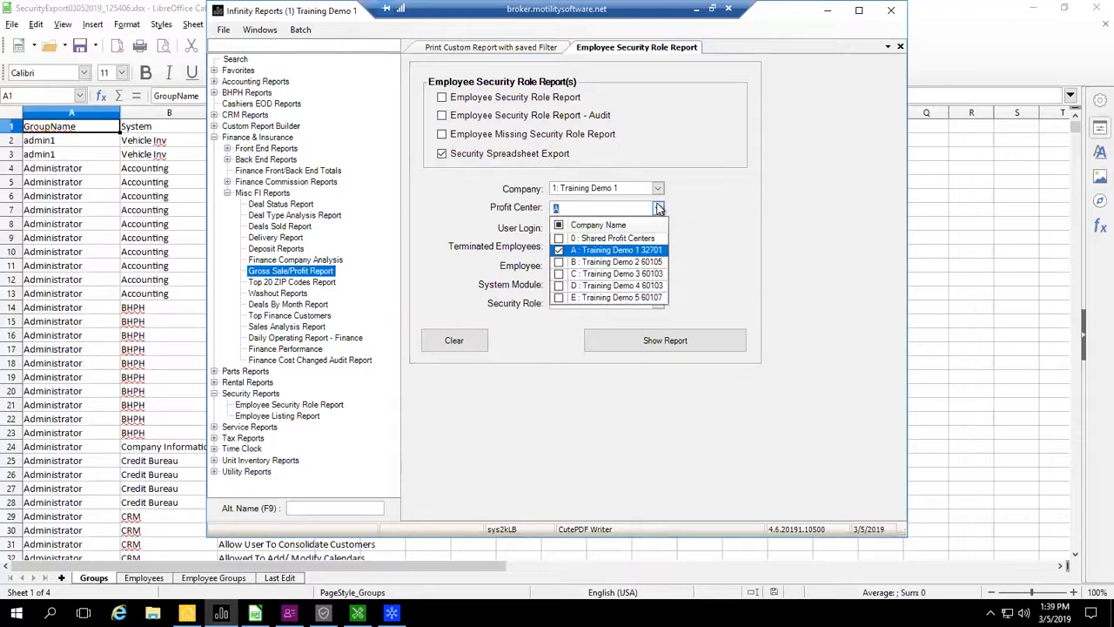
pyautogui.click(658, 208)
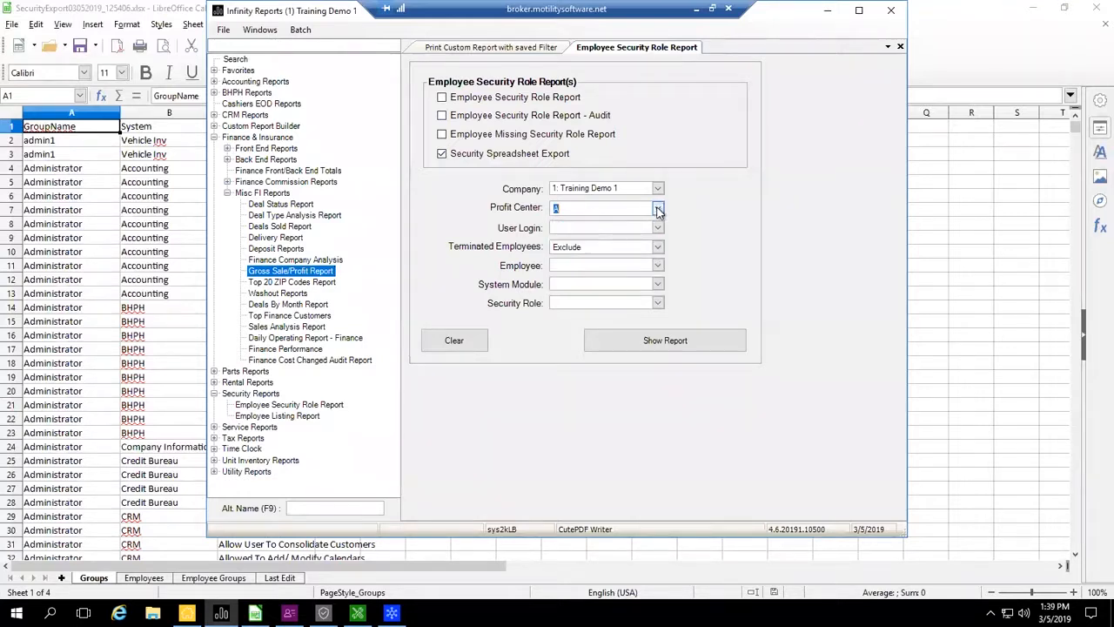
pyautogui.click(658, 249)
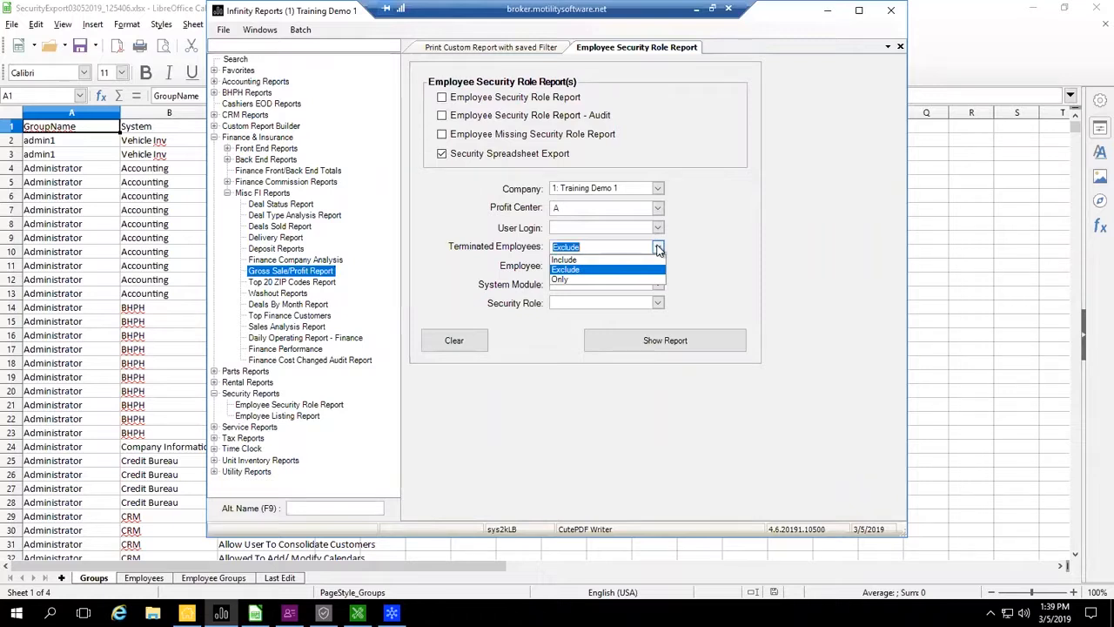
pyautogui.click(658, 249)
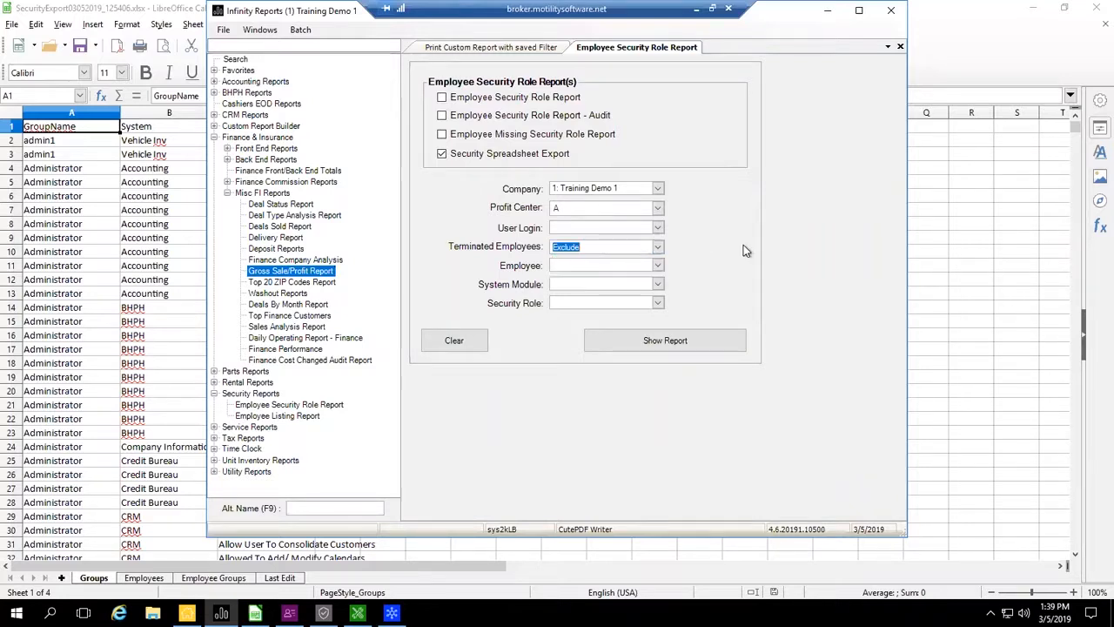
pyautogui.click(827, 11)
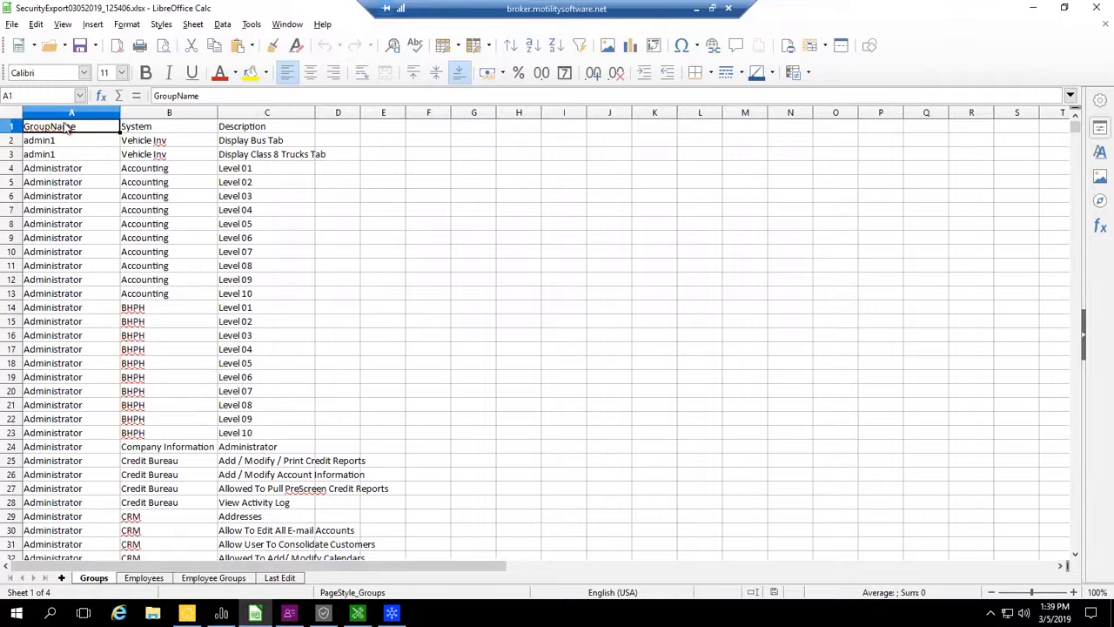
# - Review the System and Description columns on the Groups sheet, plus the Employees and Employee Groups sheets
pyautogui.click(161, 130)
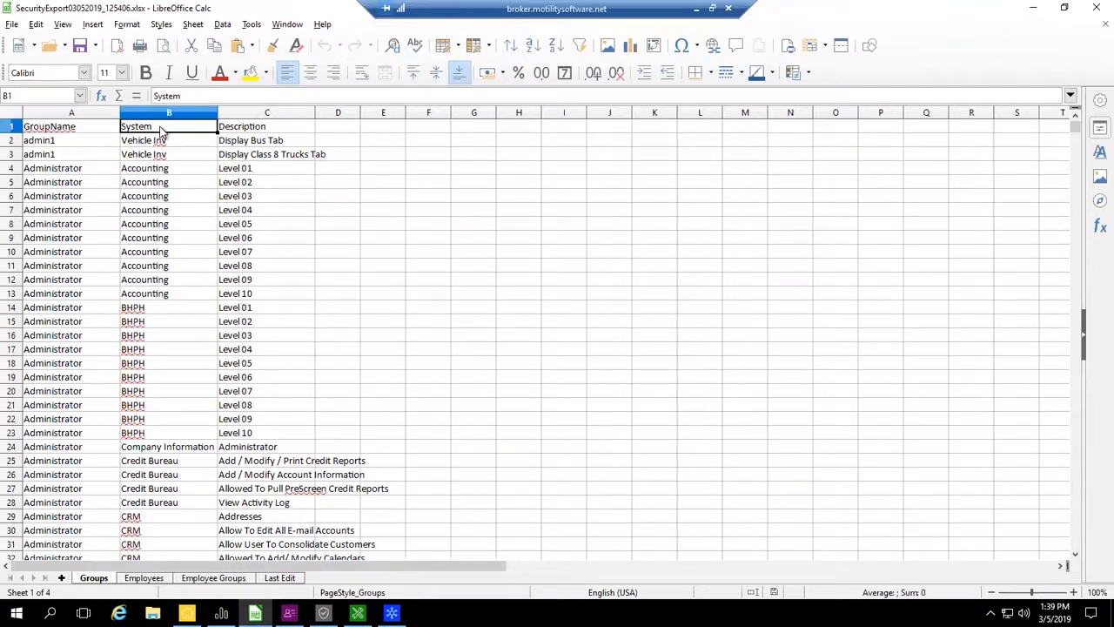
pyautogui.click(252, 132)
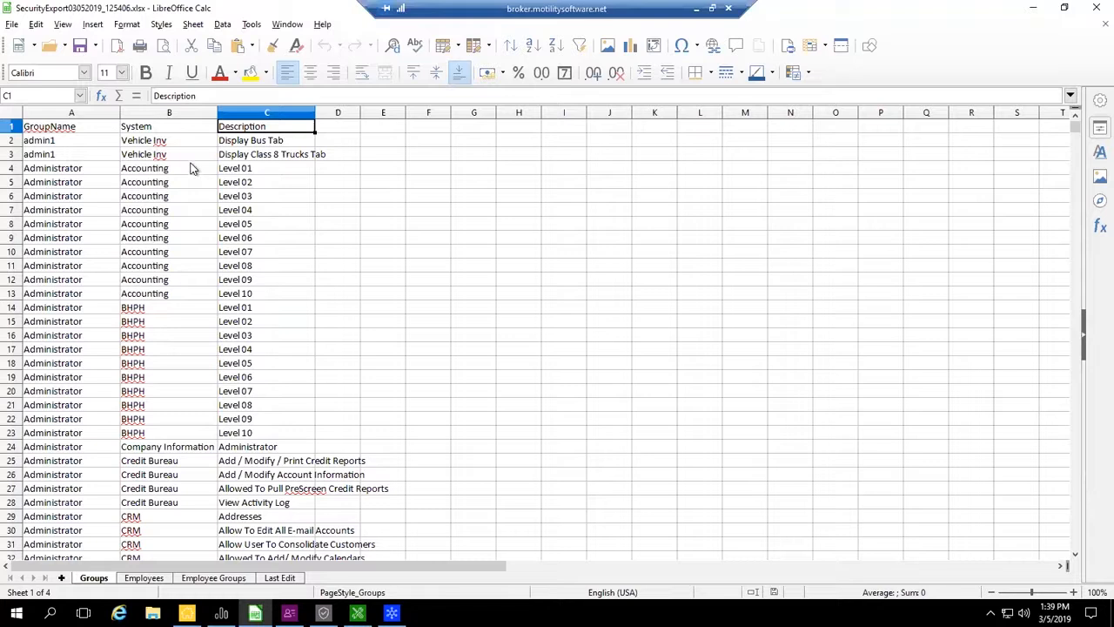
pyautogui.click(143, 578)
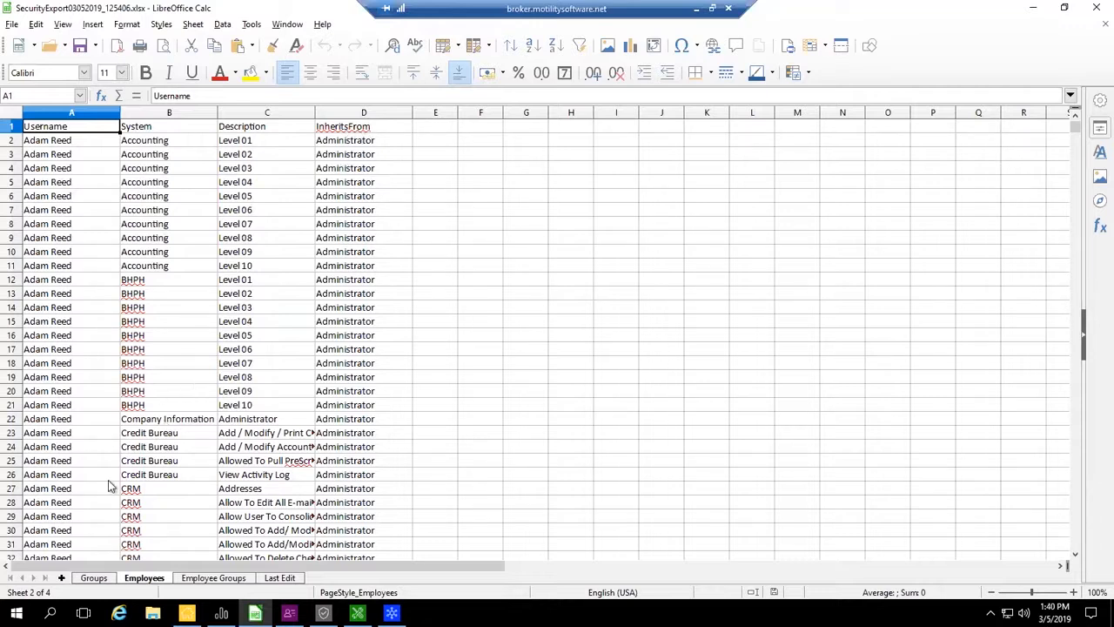
pyautogui.click(222, 579)
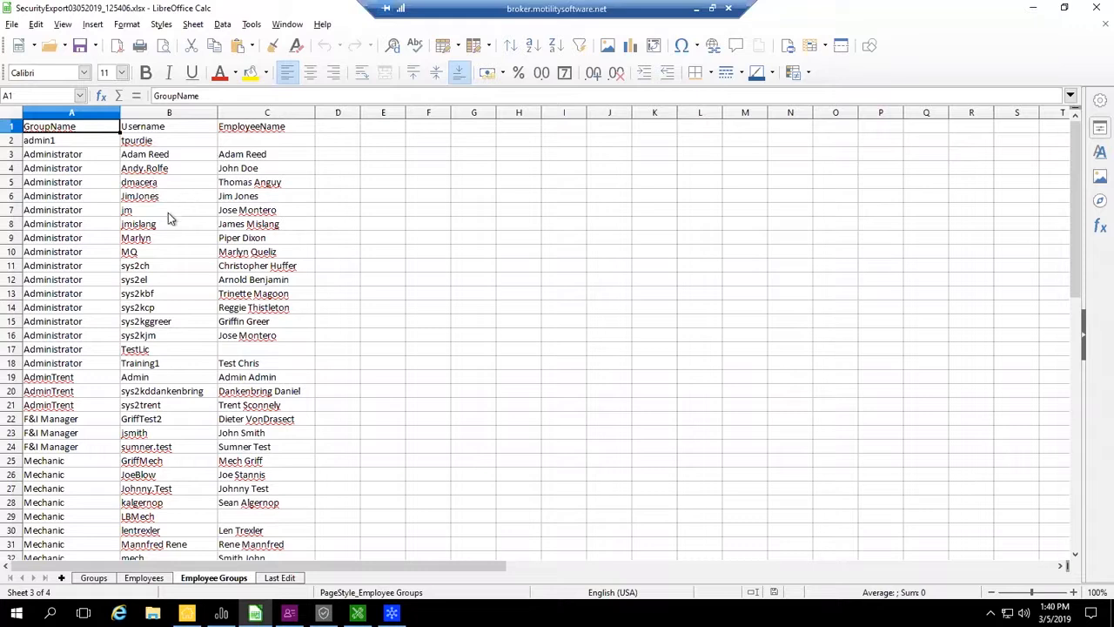
# - Look through the users' last modified dates on the Last Edit sheet and return to the Groups sheet
pyautogui.click(279, 579)
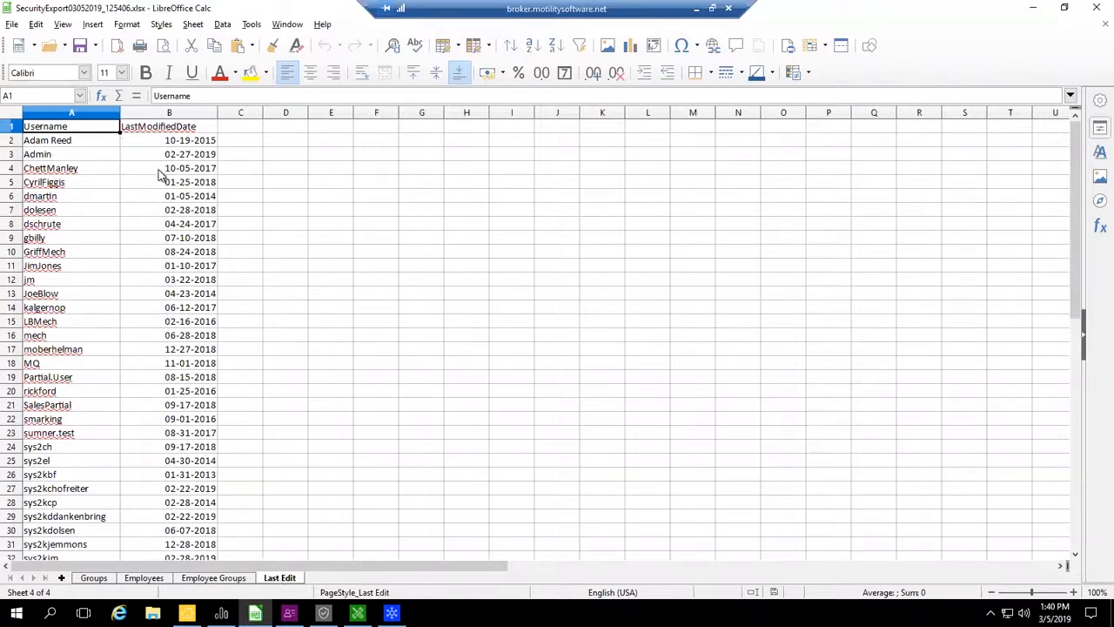
pyautogui.click(173, 269)
pyautogui.scroll(-1, 173, 272)
pyautogui.scroll(-5, 173, 273)
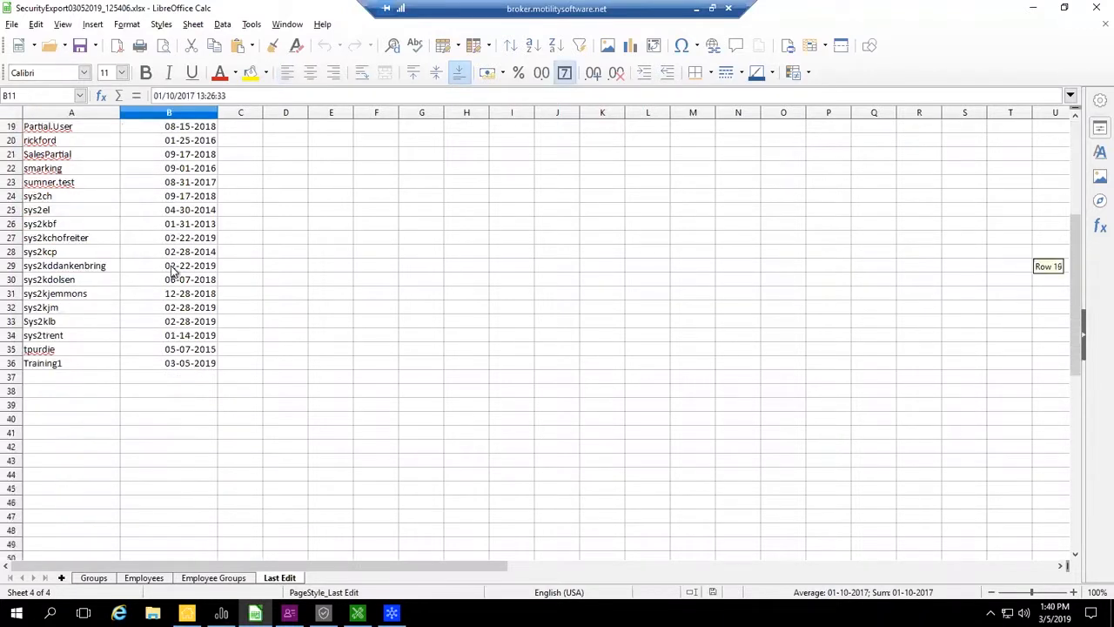
pyautogui.scroll(6, 173, 273)
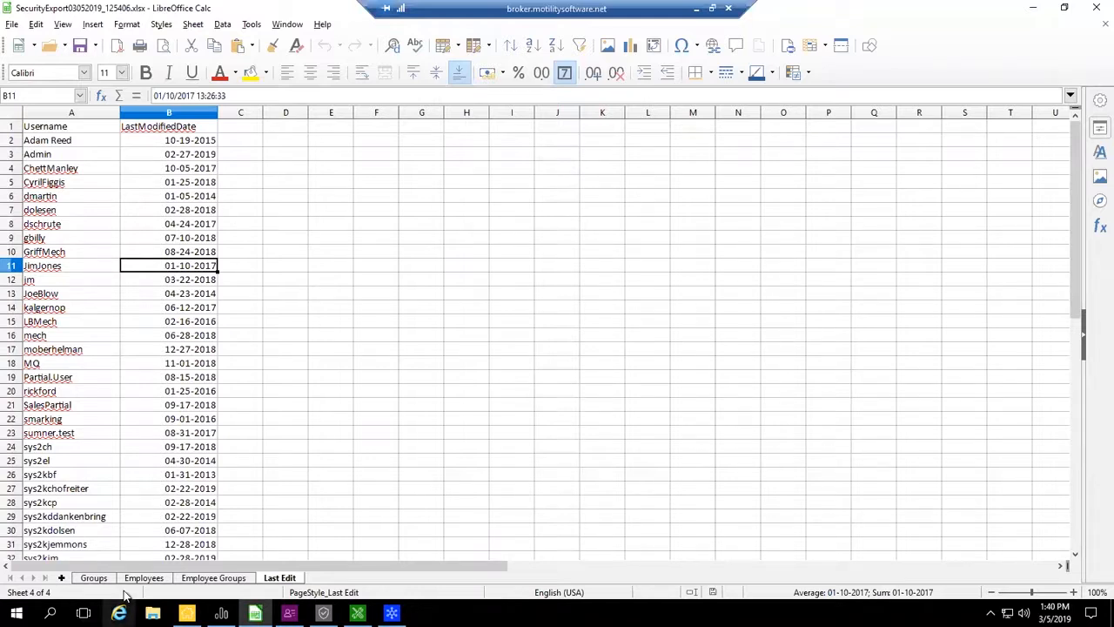
pyautogui.click(94, 578)
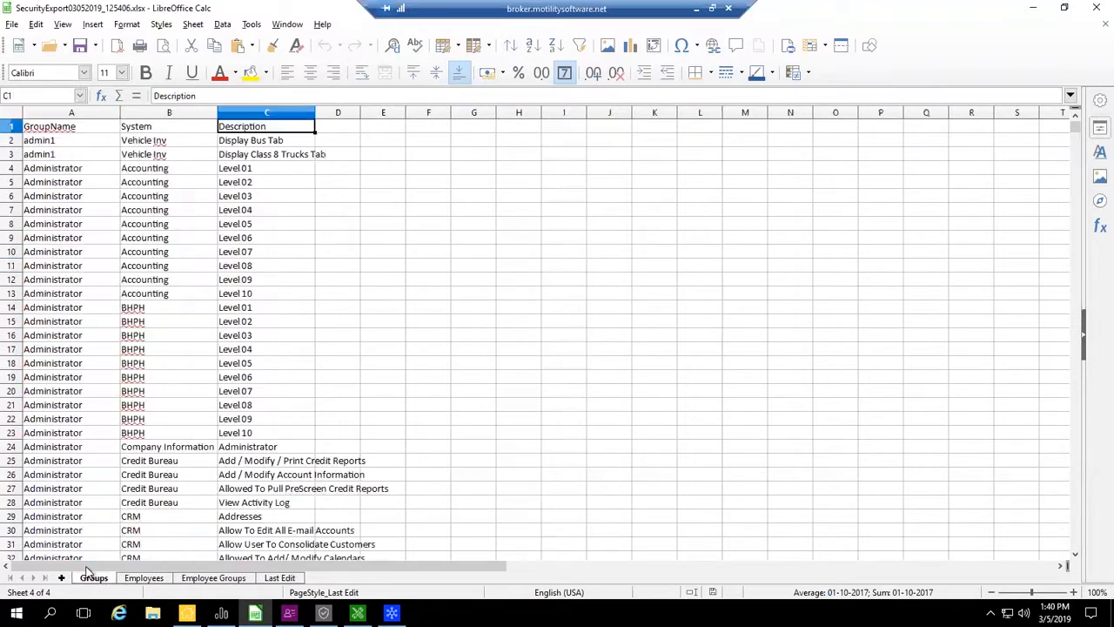
# - Return to the Security user list, clear the User Name filter, and check the fourth listed user's group membership
pyautogui.click(1033, 9)
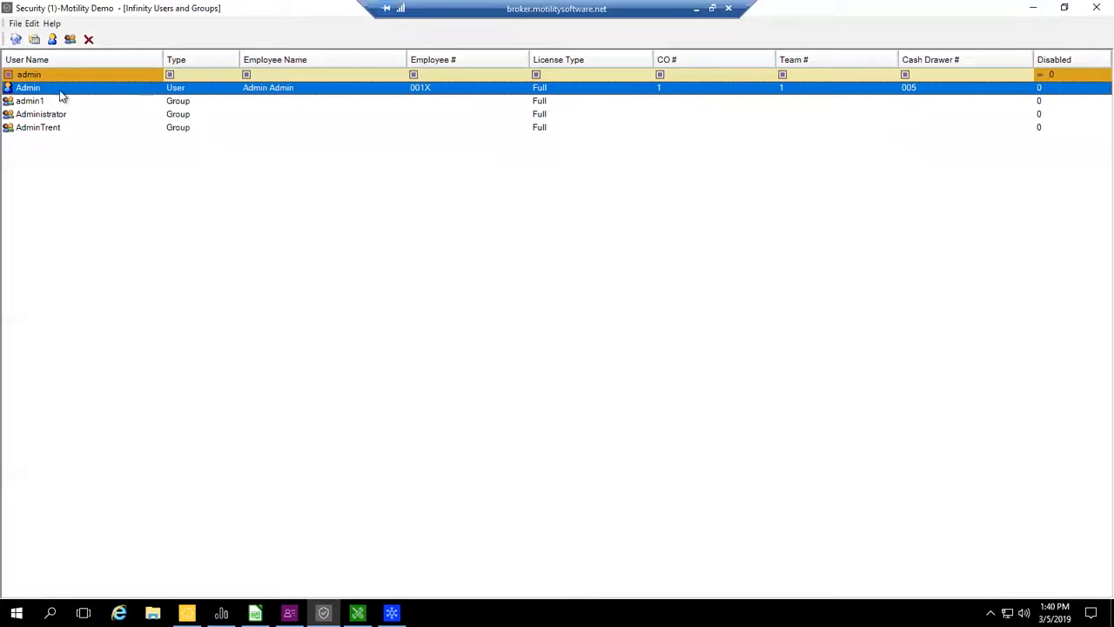
pyautogui.click(156, 75)
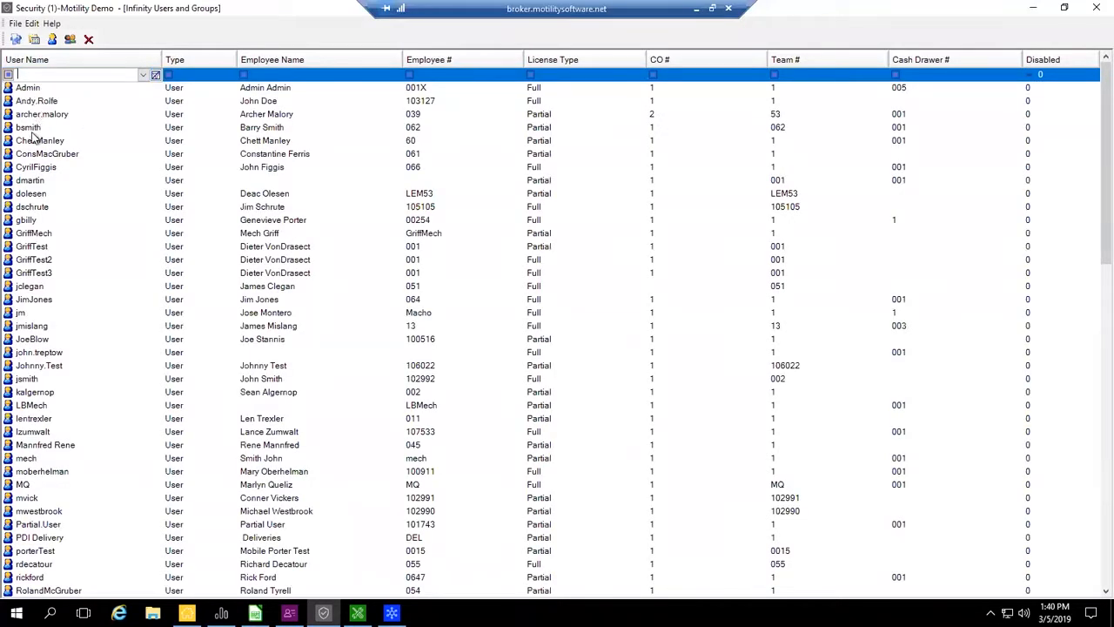
pyautogui.doubleClick(29, 129)
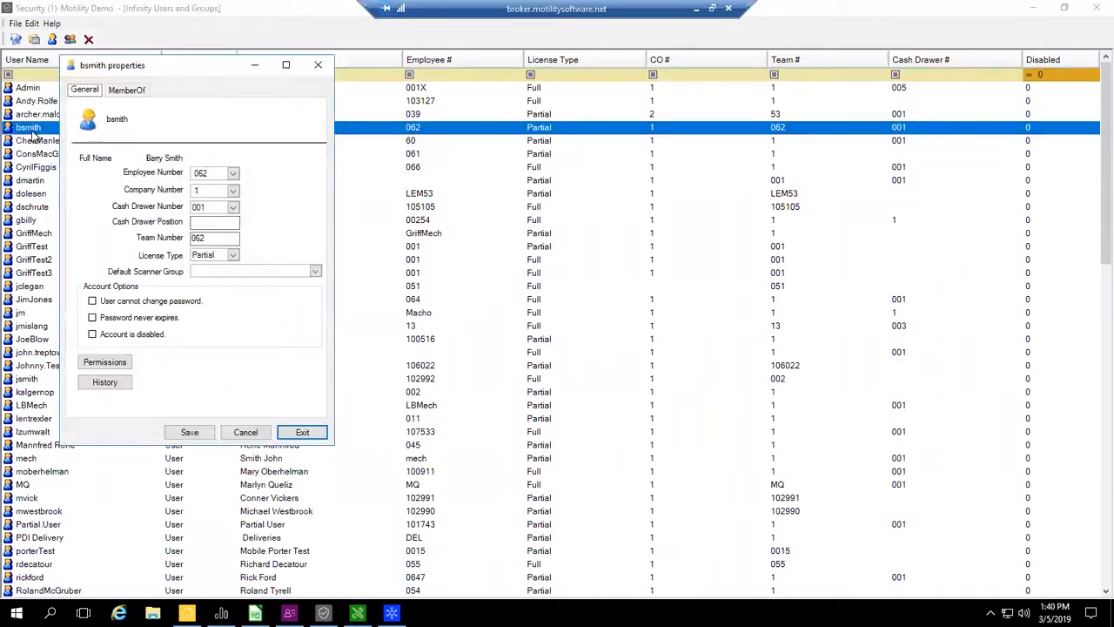
pyautogui.click(127, 90)
pyautogui.click(299, 430)
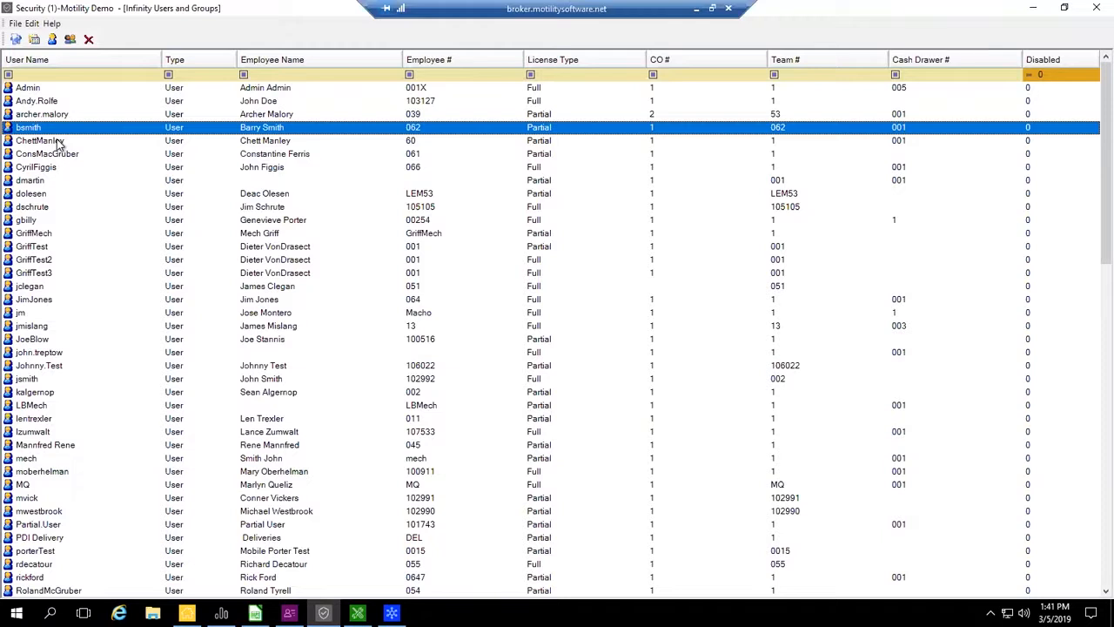
# - Find the B MM F group in the users and groups list and show its Main Menu permissions
pyautogui.click(87, 212)
pyautogui.click(94, 194)
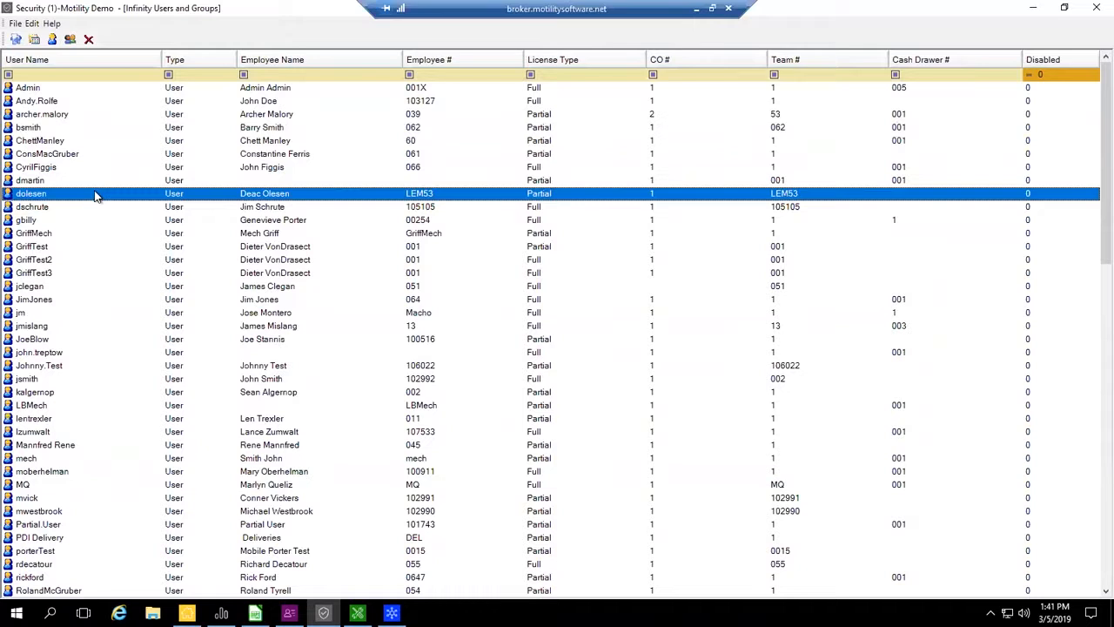
pyautogui.scroll(-12, 95, 197)
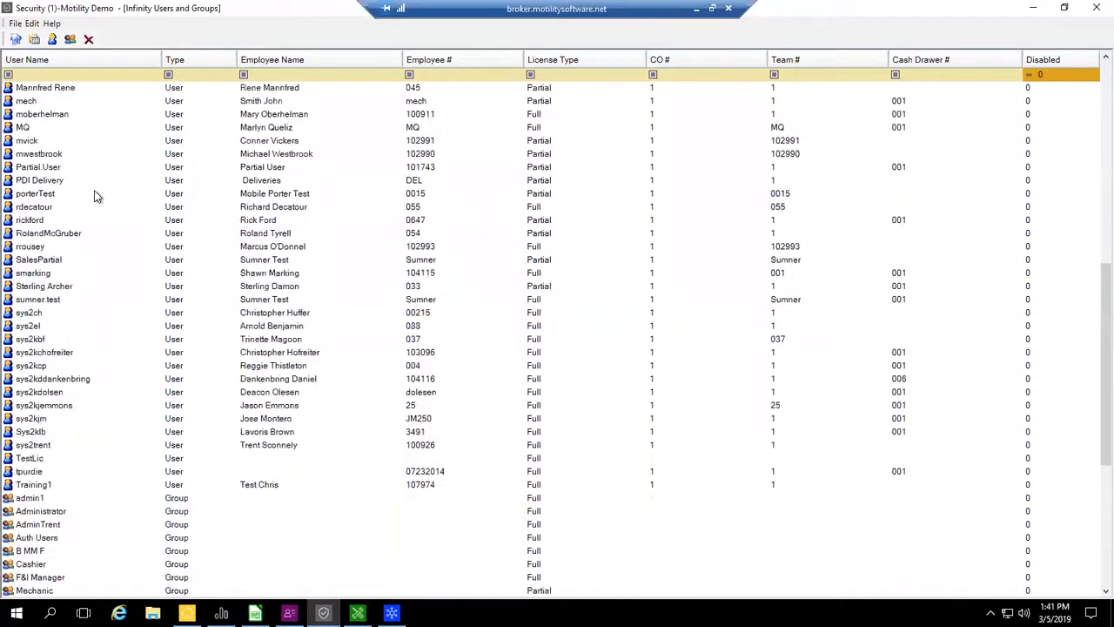
pyautogui.scroll(-2, 107, 197)
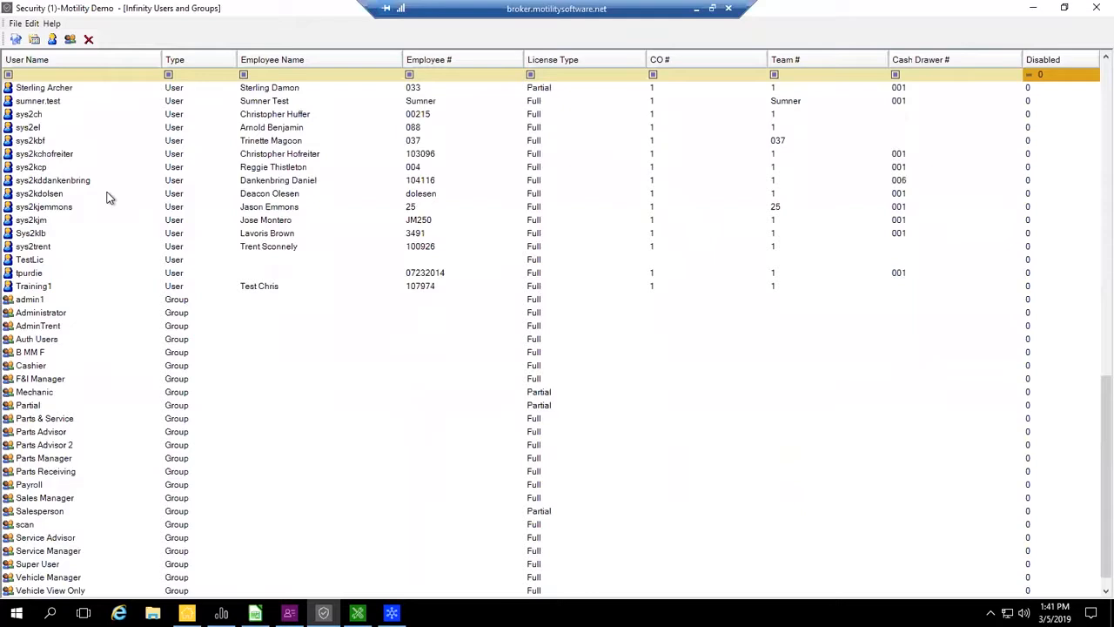
pyautogui.scroll(-1, 107, 197)
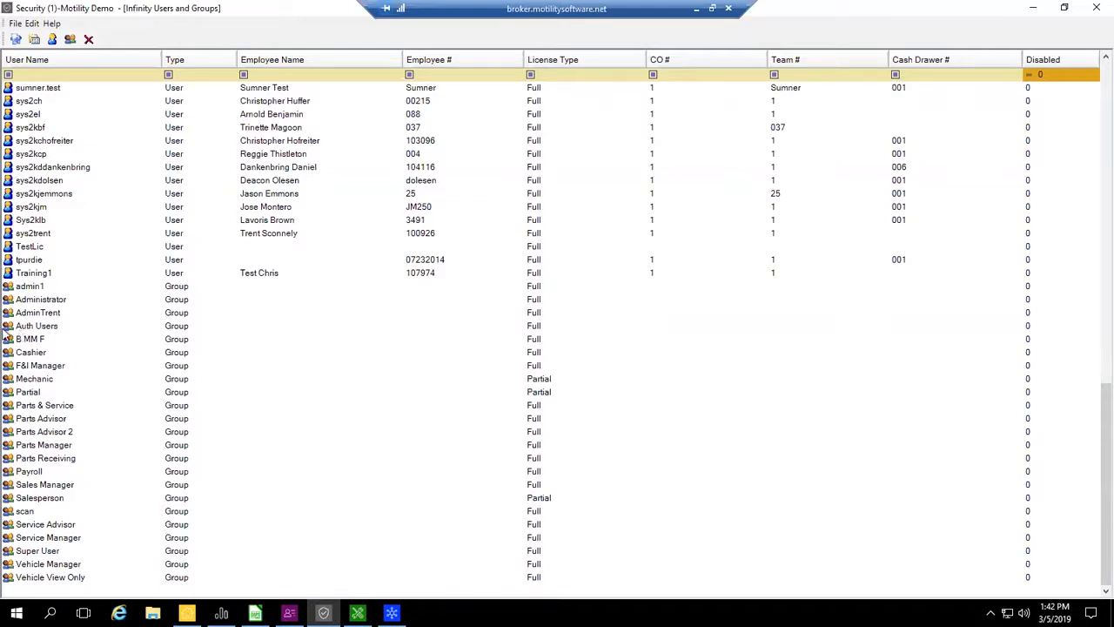
pyautogui.doubleClick(37, 340)
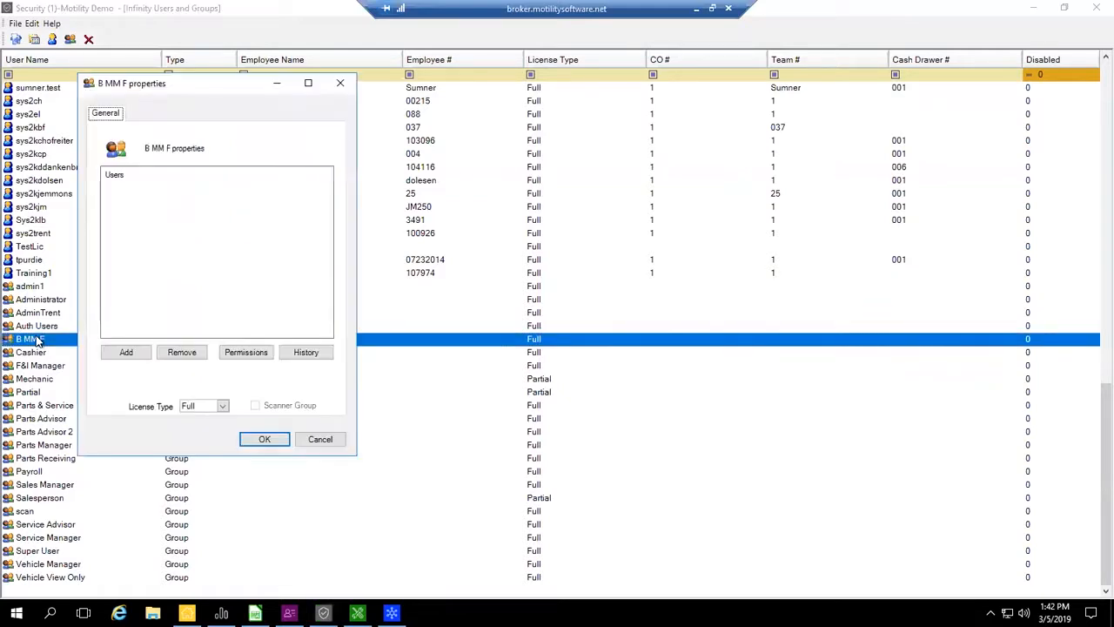
pyautogui.click(254, 353)
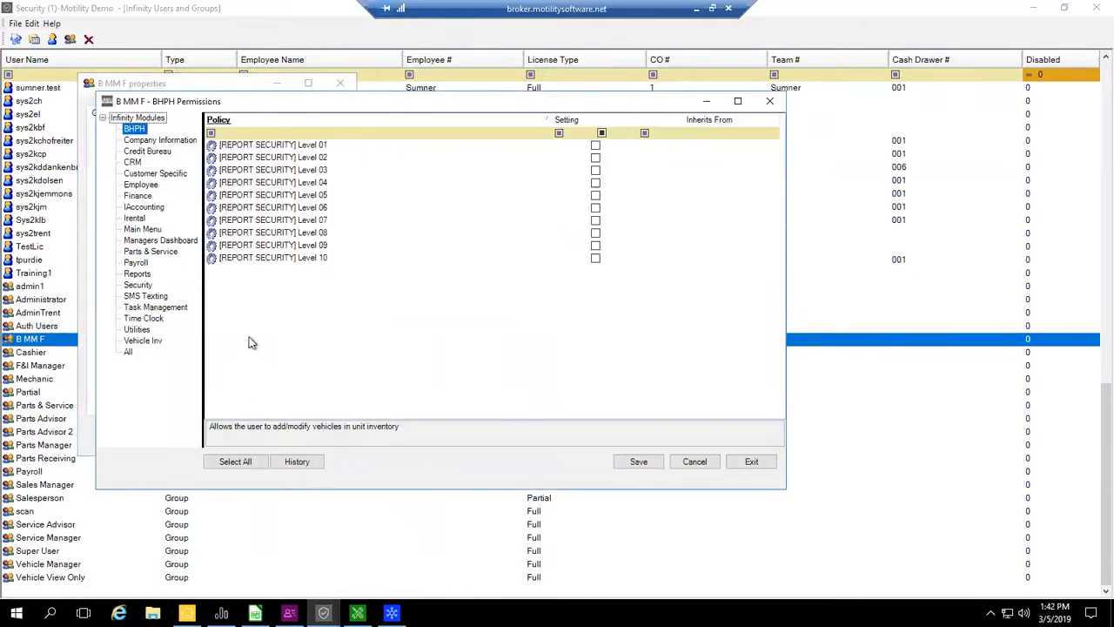
pyautogui.click(148, 230)
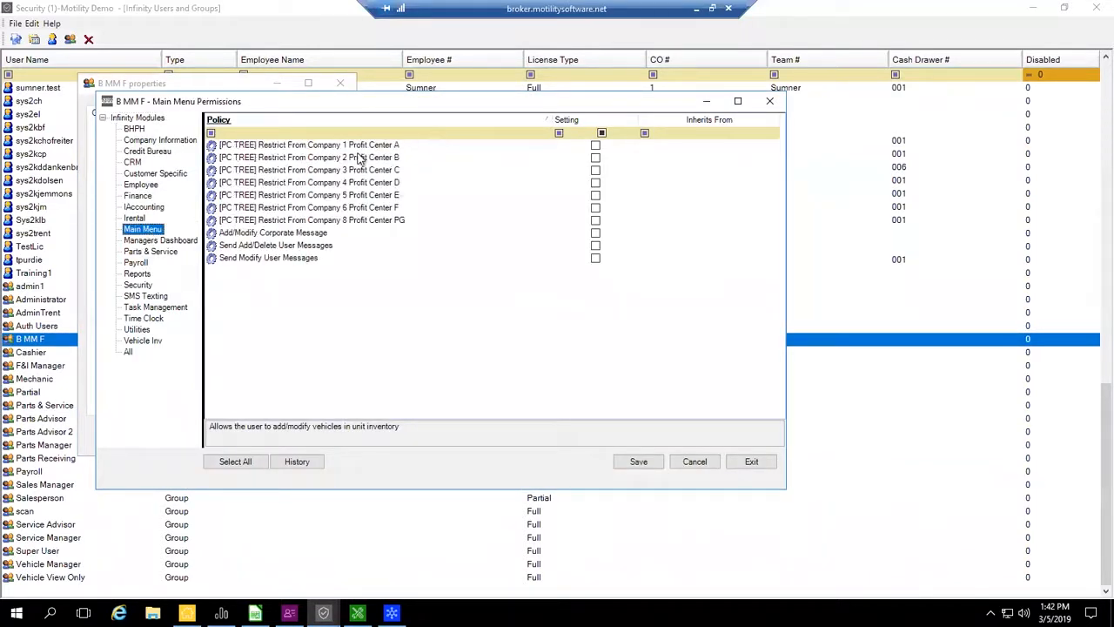
# - Enable the [PC TREE] restrictions for Companies 2, 3, 4, 5, 6 and 8 in the group, and close its permissions and properties
pyautogui.click(596, 157)
pyautogui.click(595, 170)
pyautogui.click(595, 183)
pyautogui.click(596, 195)
pyautogui.click(595, 207)
pyautogui.click(595, 220)
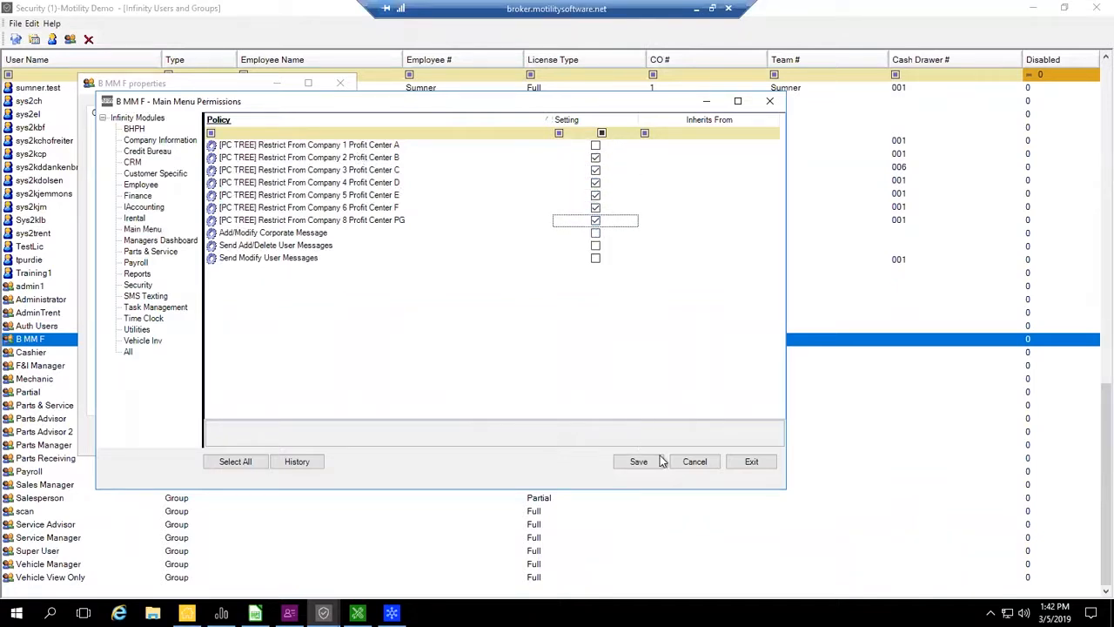
pyautogui.click(750, 463)
pyautogui.click(579, 354)
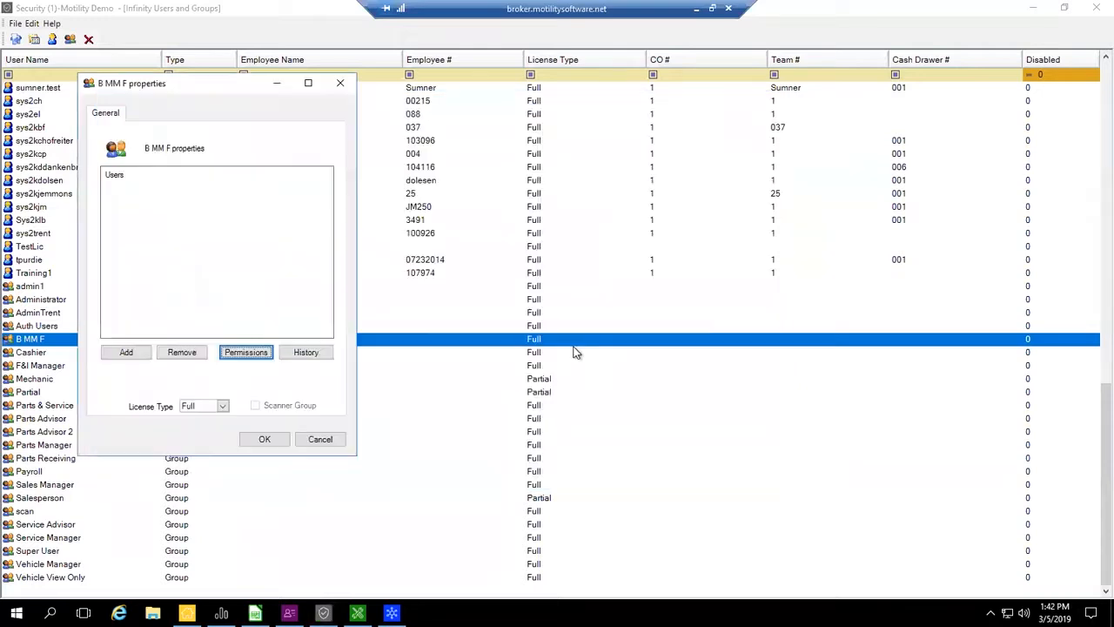
pyautogui.click(263, 440)
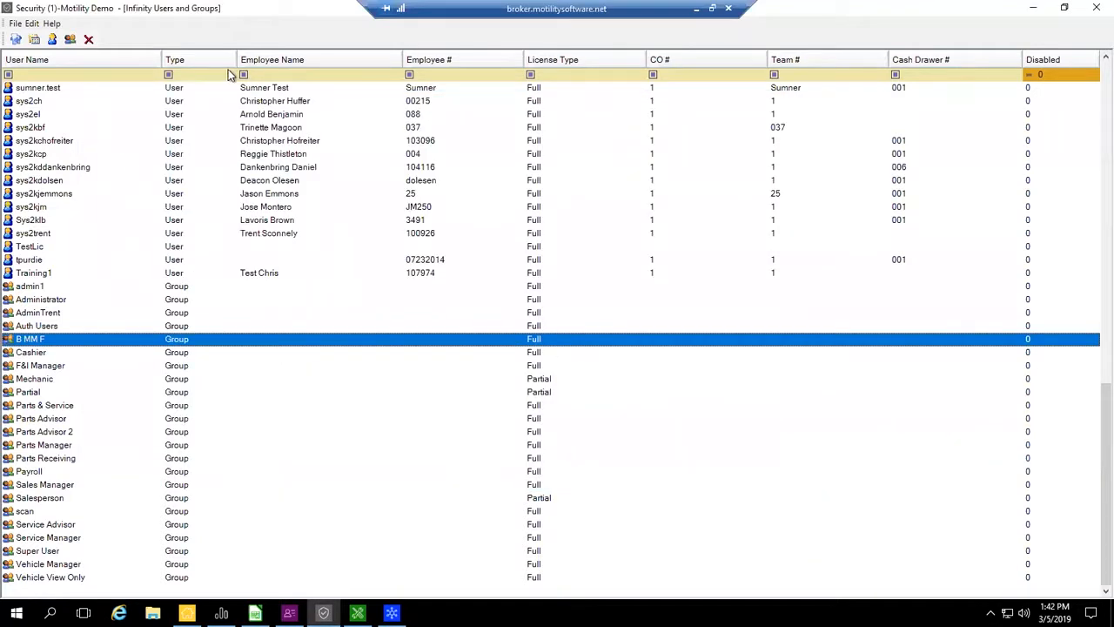
# - Filter the list by the employee's surname and show the matching user's Main Menu permissions
pyautogui.click(268, 74)
pyautogui.write('brown')
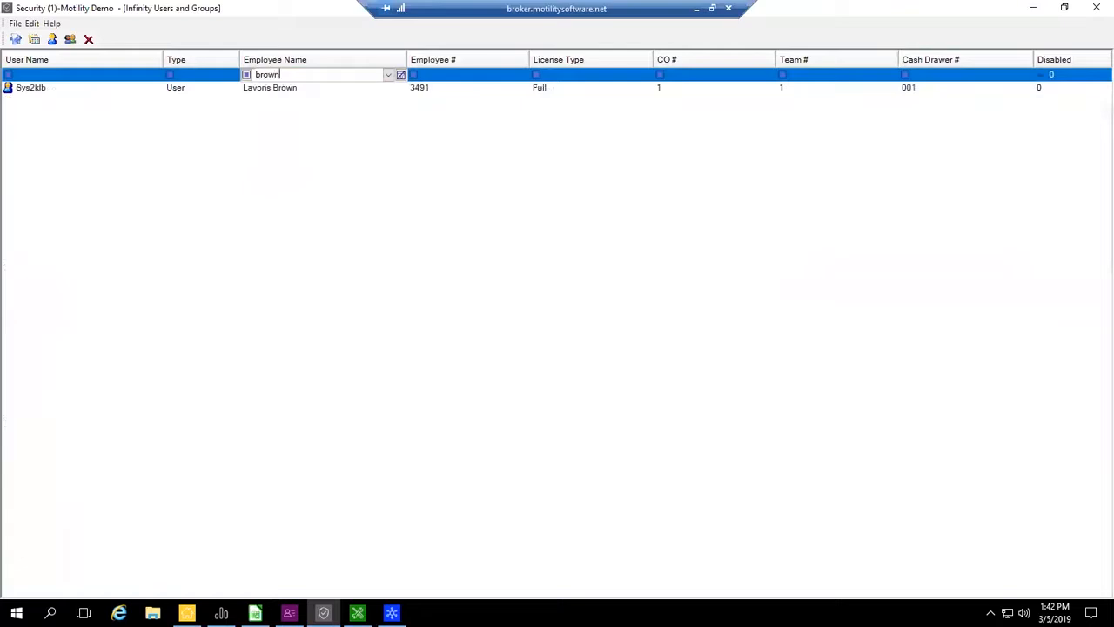
pyautogui.doubleClick(264, 87)
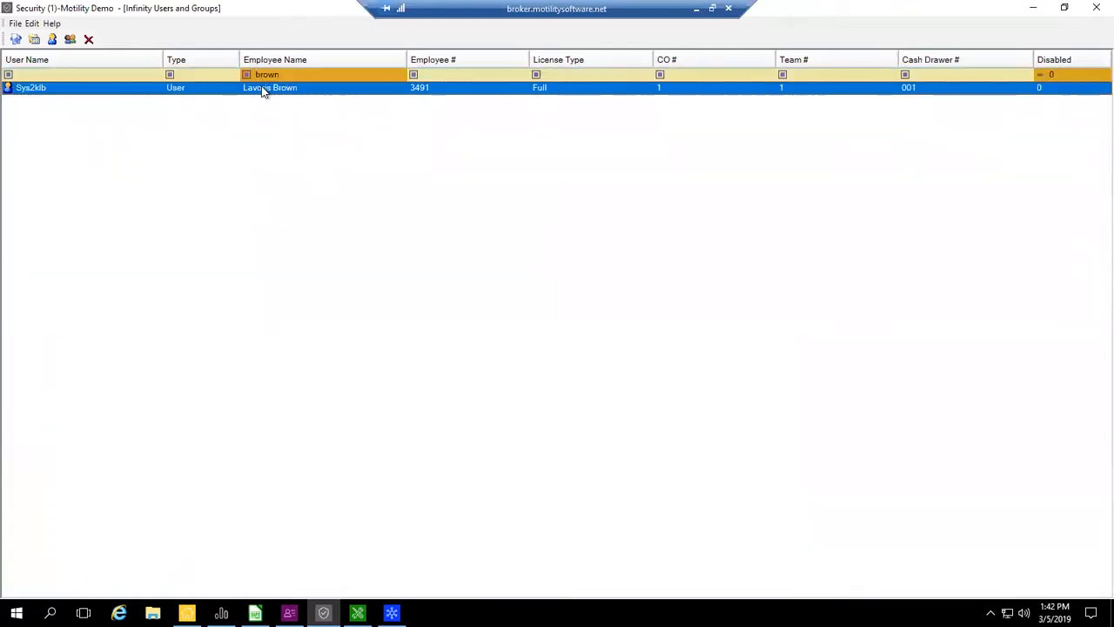
pyautogui.click(173, 416)
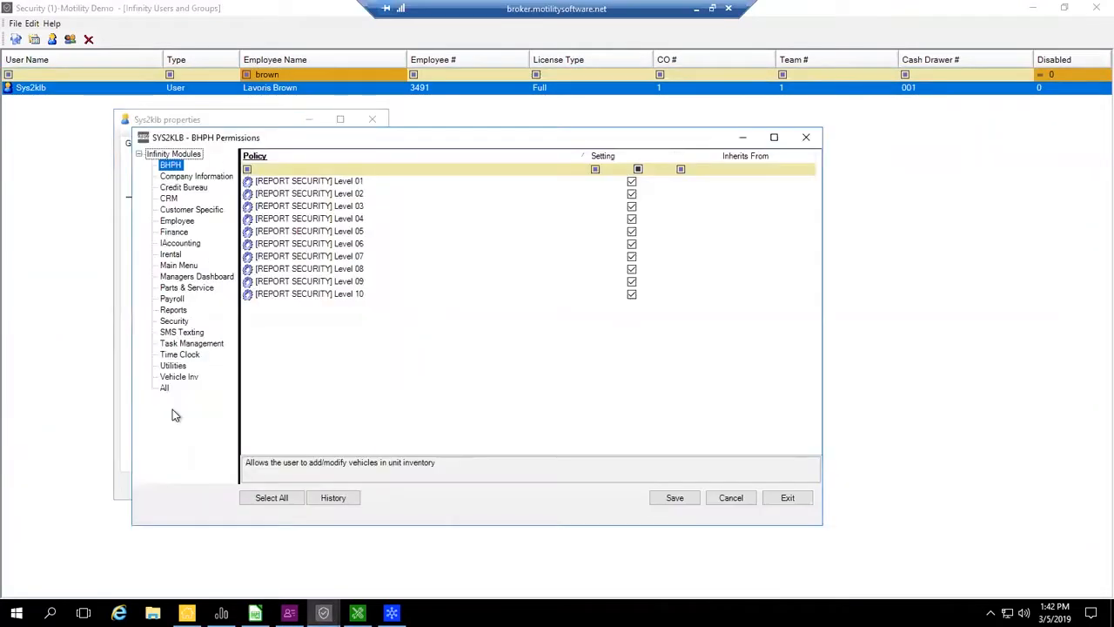
pyautogui.click(180, 266)
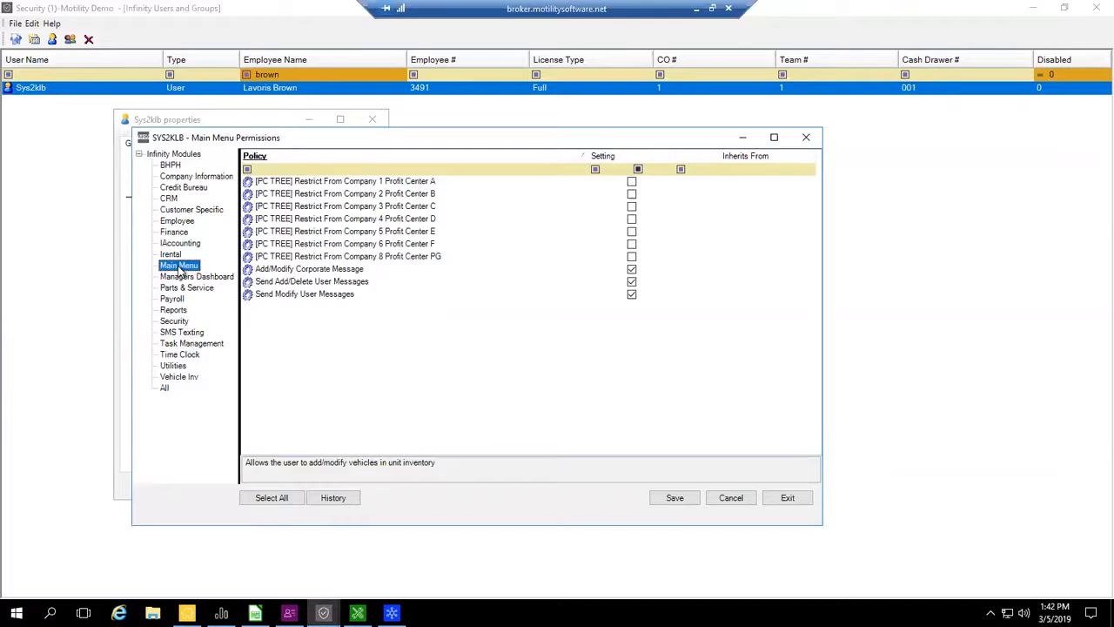
# - Enable the user's [PC TREE] restrictions for Companies 2, 3, 4, 5, 6 and 8, save, and close the permissions and properties
pyautogui.click(631, 193)
pyautogui.click(631, 206)
pyautogui.click(631, 219)
pyautogui.click(631, 231)
pyautogui.click(631, 244)
pyautogui.click(632, 257)
pyautogui.click(675, 498)
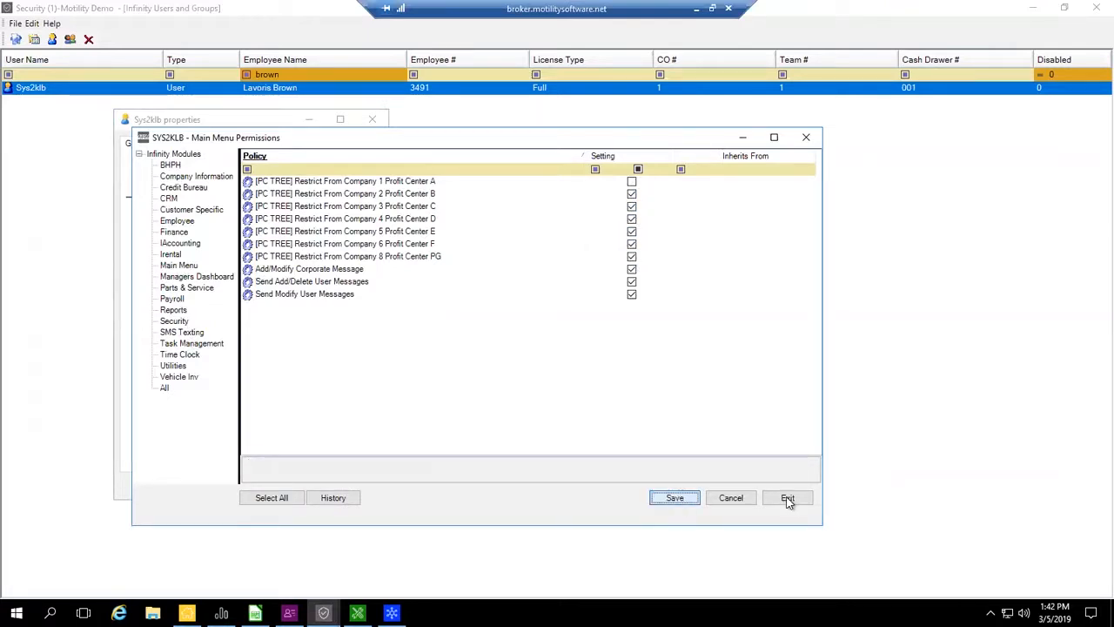
pyautogui.click(797, 497)
pyautogui.click(247, 488)
pyautogui.click(360, 488)
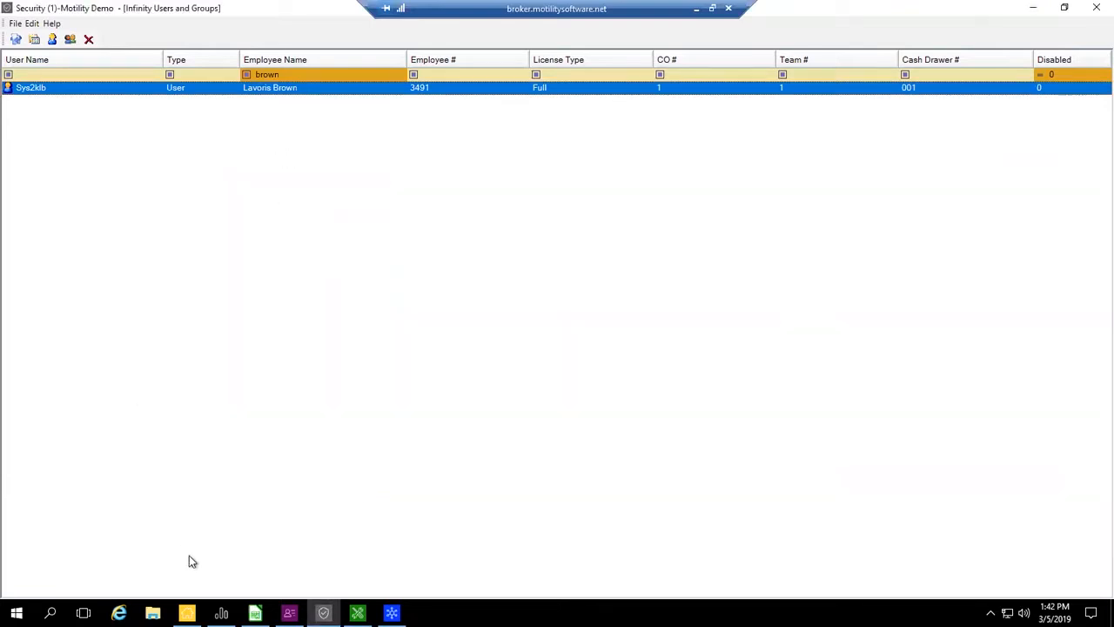
# - Close Infinity Main Menu and relaunch it from its desktop shortcut
pyautogui.click(188, 612)
pyautogui.click(572, 189)
pyautogui.click(1096, 8)
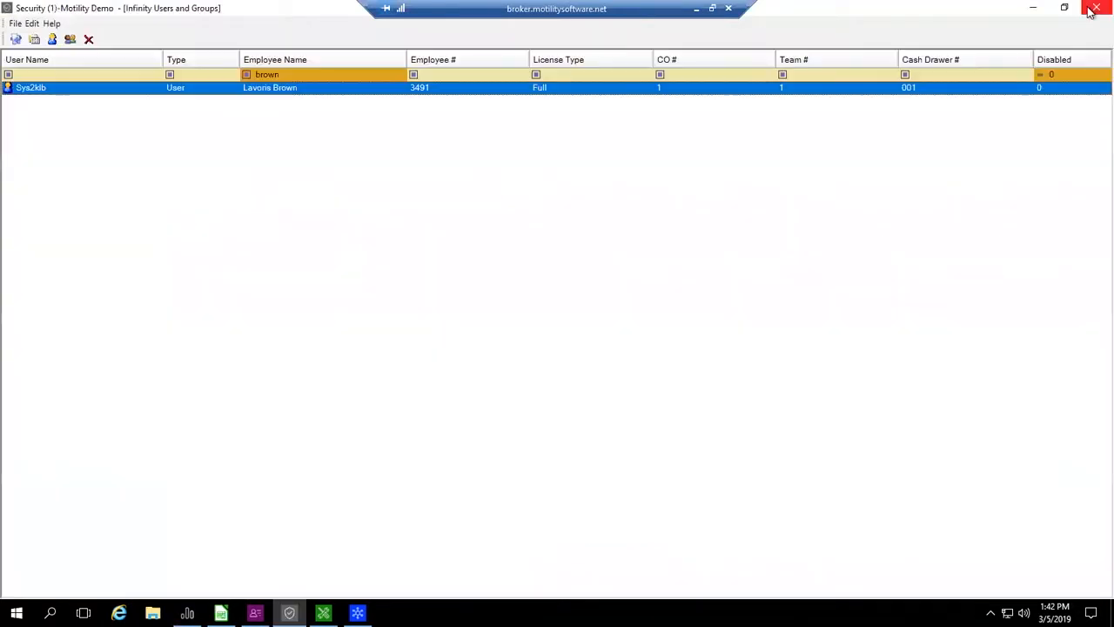
pyautogui.rightClick(437, 613)
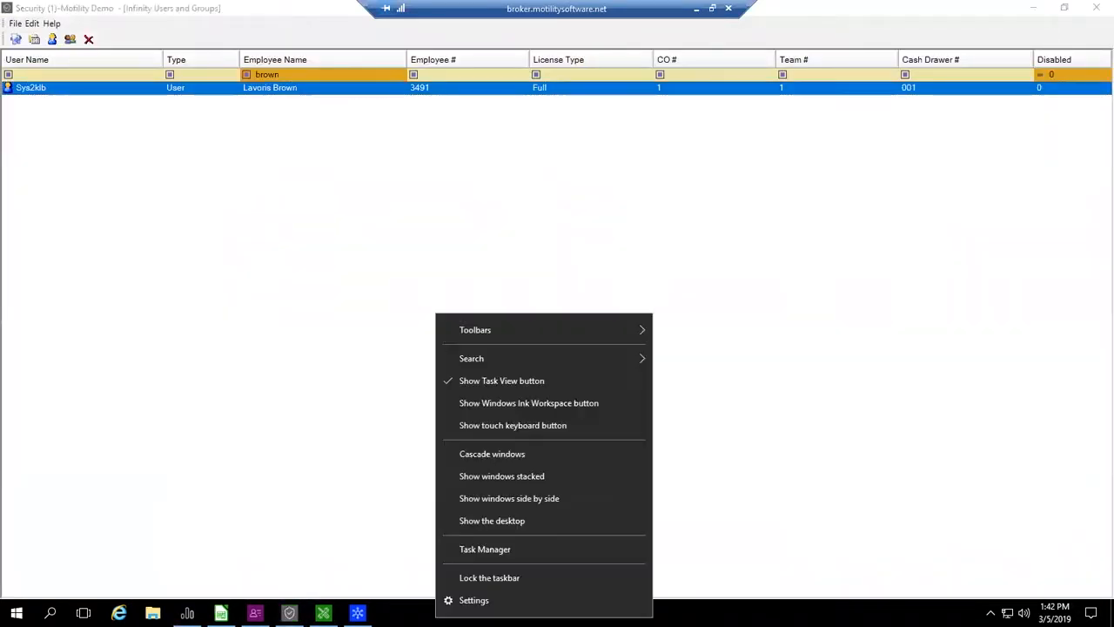
pyautogui.click(512, 521)
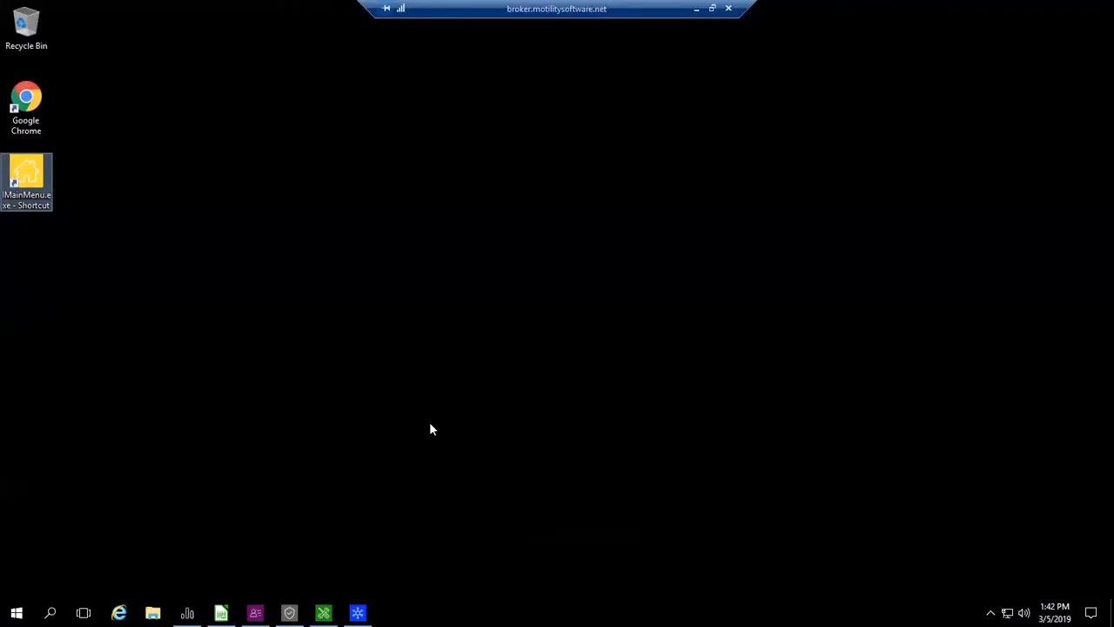
pyautogui.click(30, 179)
pyautogui.doubleClick(30, 178)
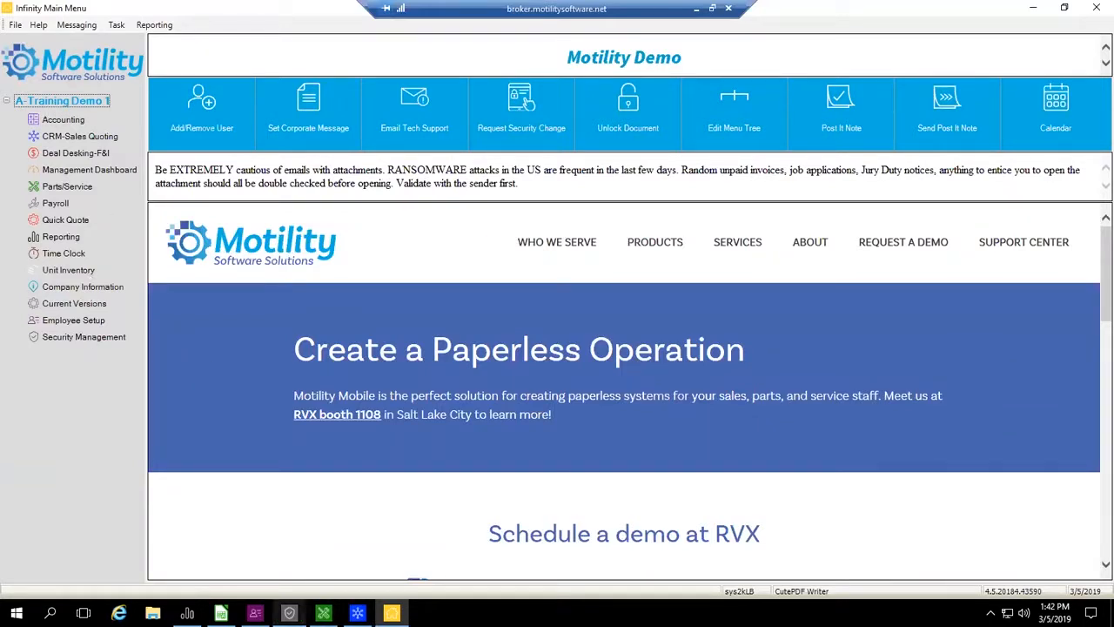
# - Switch to the Security window and open the listed user's Reports permissions
pyautogui.click(289, 613)
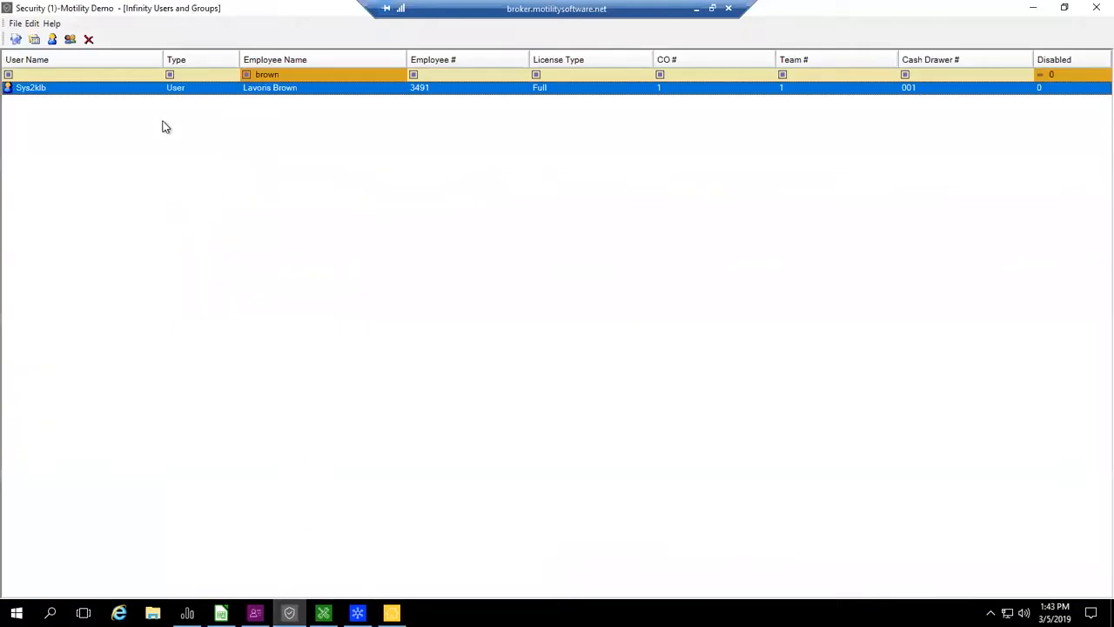
pyautogui.doubleClick(305, 93)
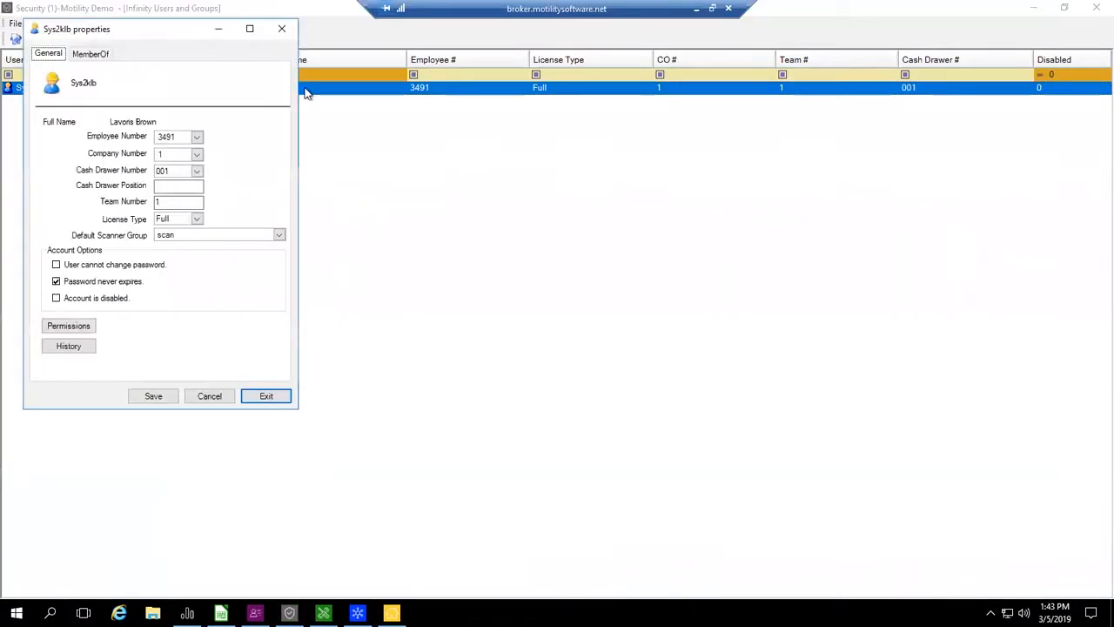
pyautogui.click(63, 328)
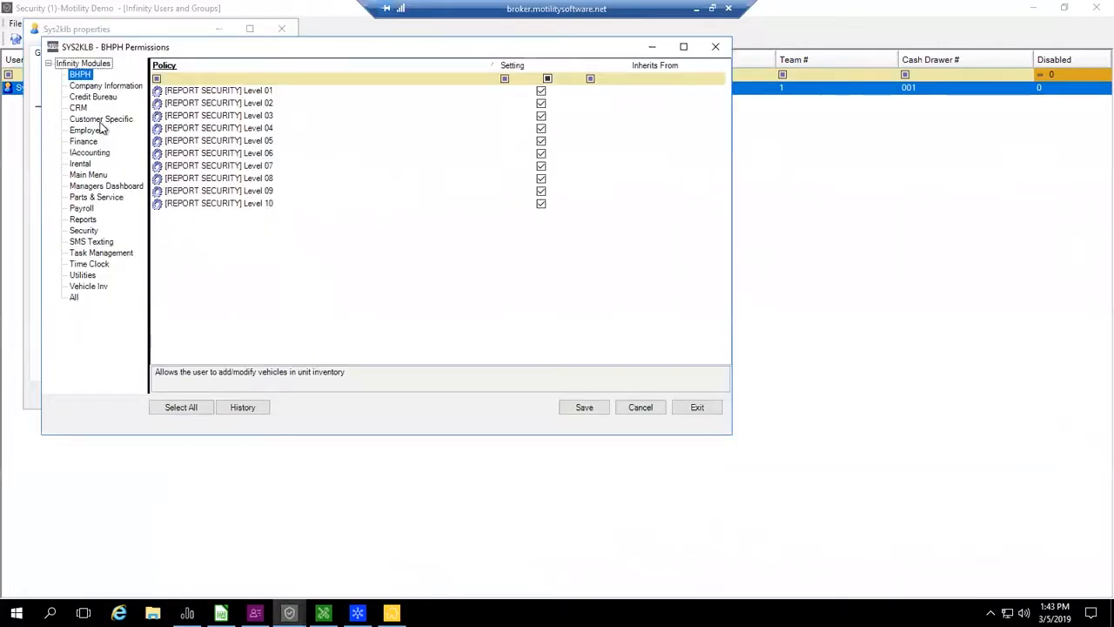
pyautogui.click(80, 221)
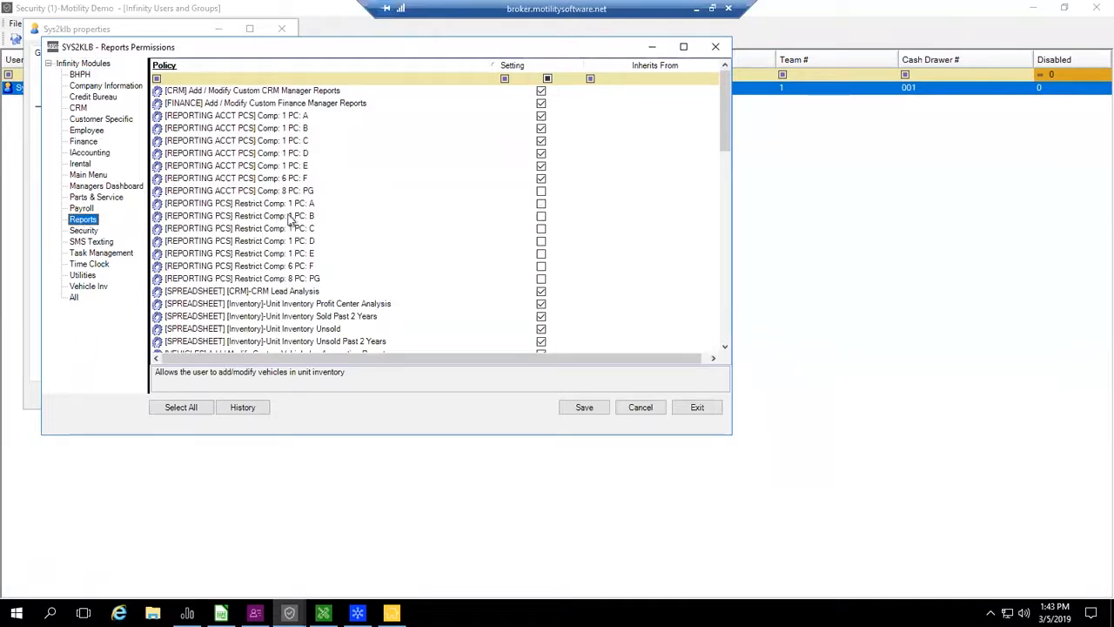
# - Restrict the user's [REPORTING PCS] to exclude profit centers B, C, D, E, F and PG, save, and close the permissions and properties
pyautogui.click(540, 216)
pyautogui.click(542, 241)
pyautogui.click(542, 253)
pyautogui.click(542, 266)
pyautogui.click(542, 280)
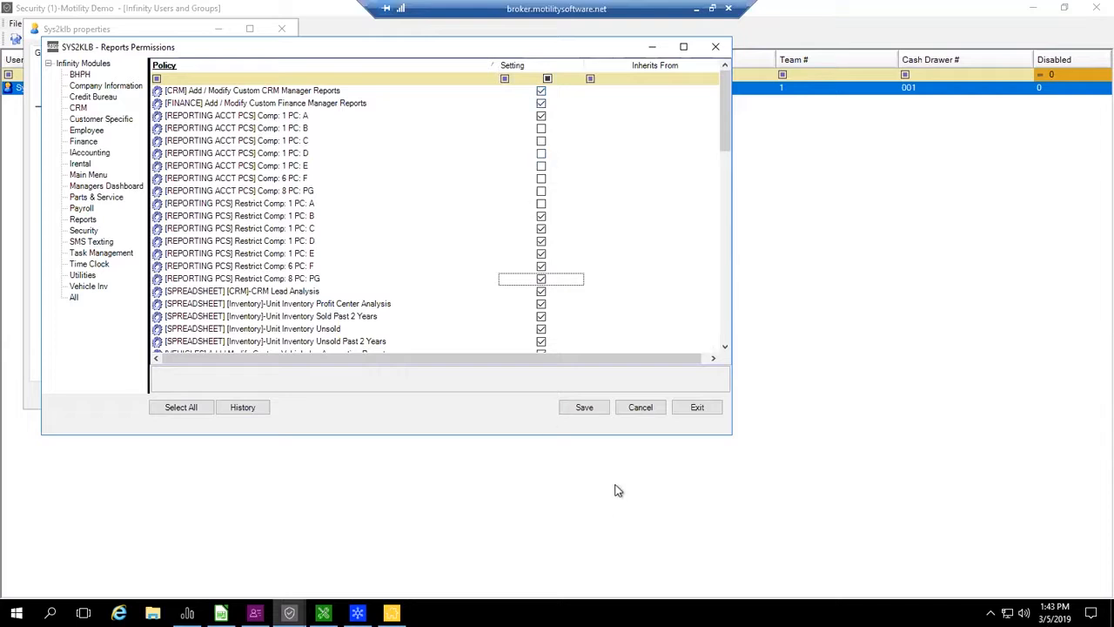
pyautogui.click(590, 412)
pyautogui.click(688, 409)
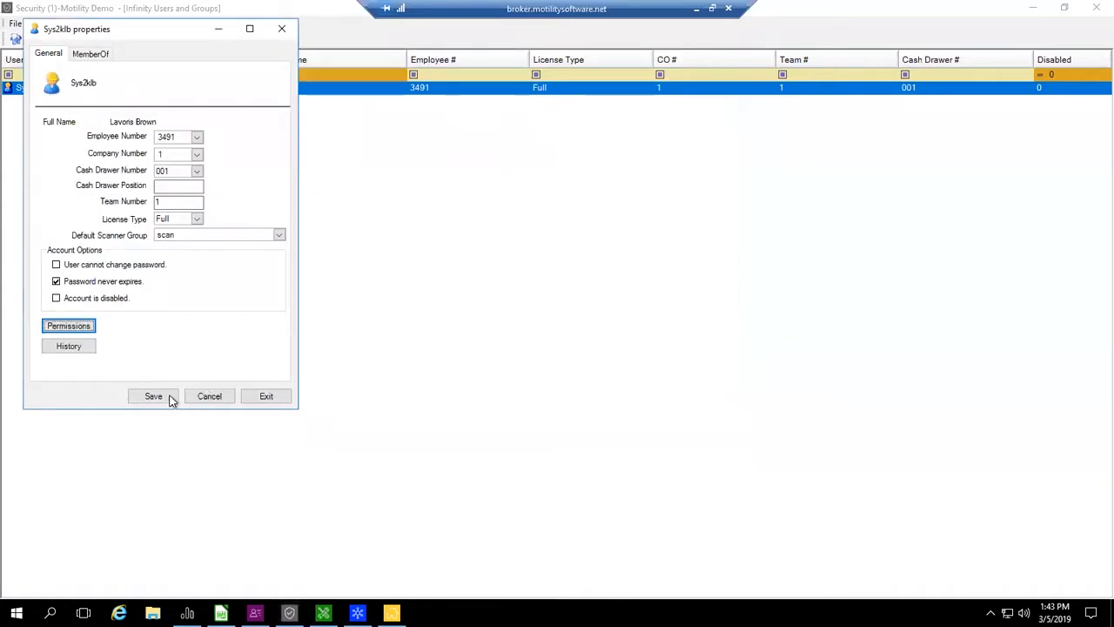
pyautogui.click(266, 396)
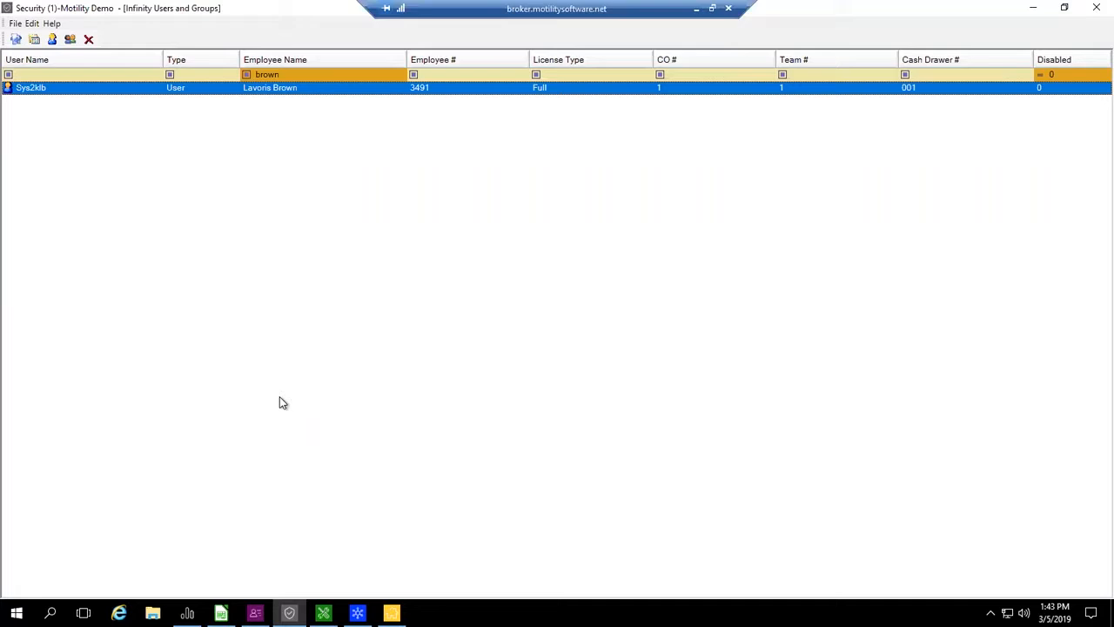
# - Create a new group named A MM F with the Full license type
pyautogui.click(68, 41)
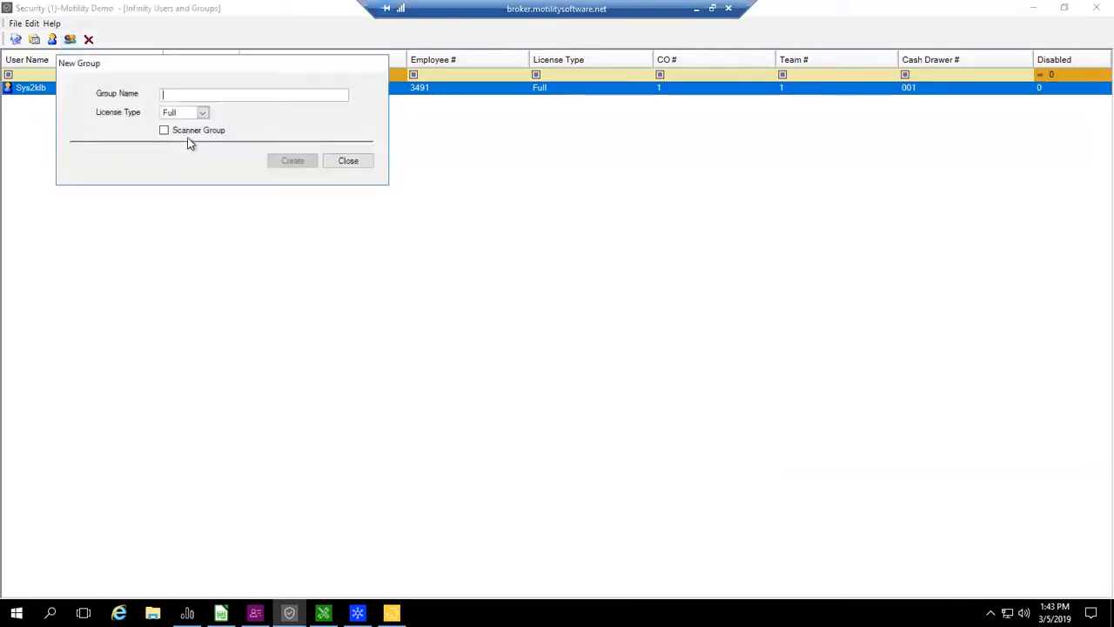
pyautogui.write('A MM F')
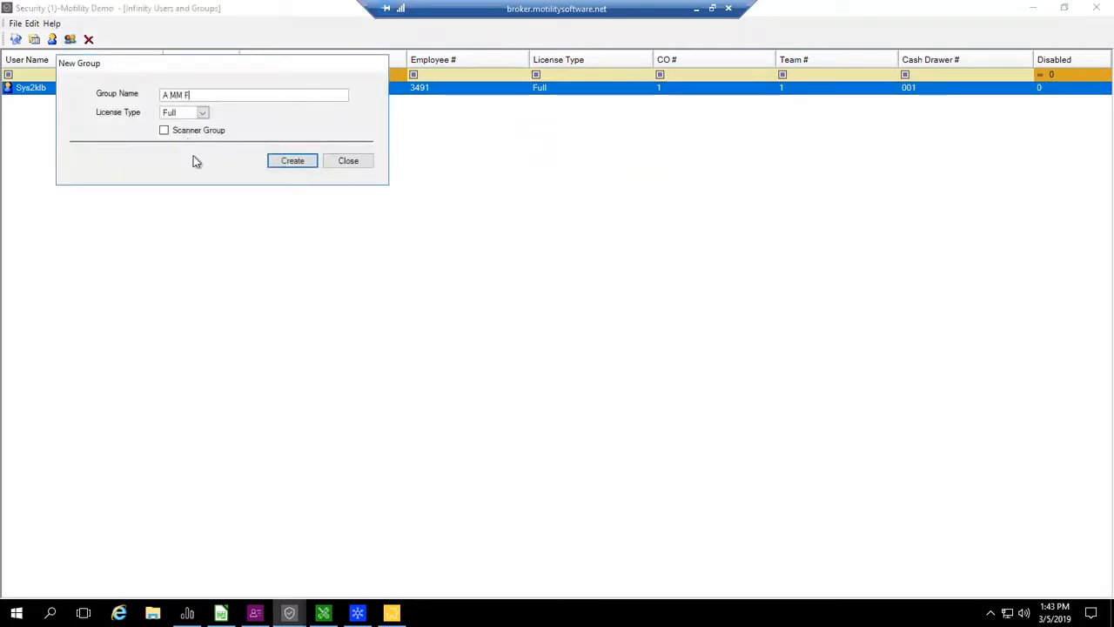
pyautogui.click(307, 164)
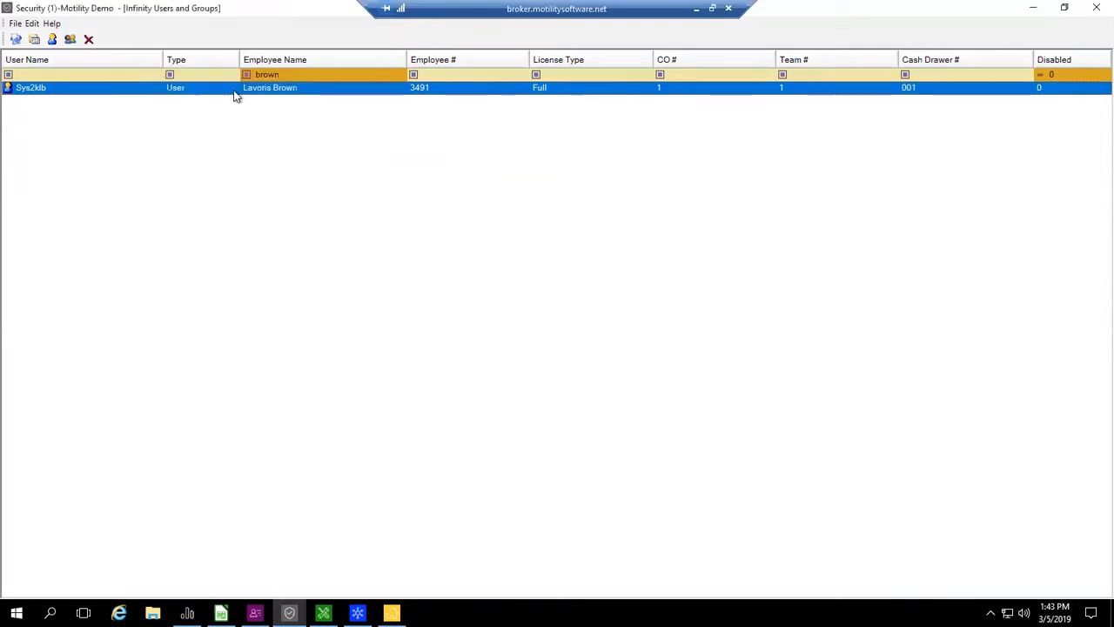
# - Clear the employee name filter and filter the list by the Group type
pyautogui.moveTo(307, 74); pyautogui.dragTo(211, 72)
pyautogui.press('BackSpace')
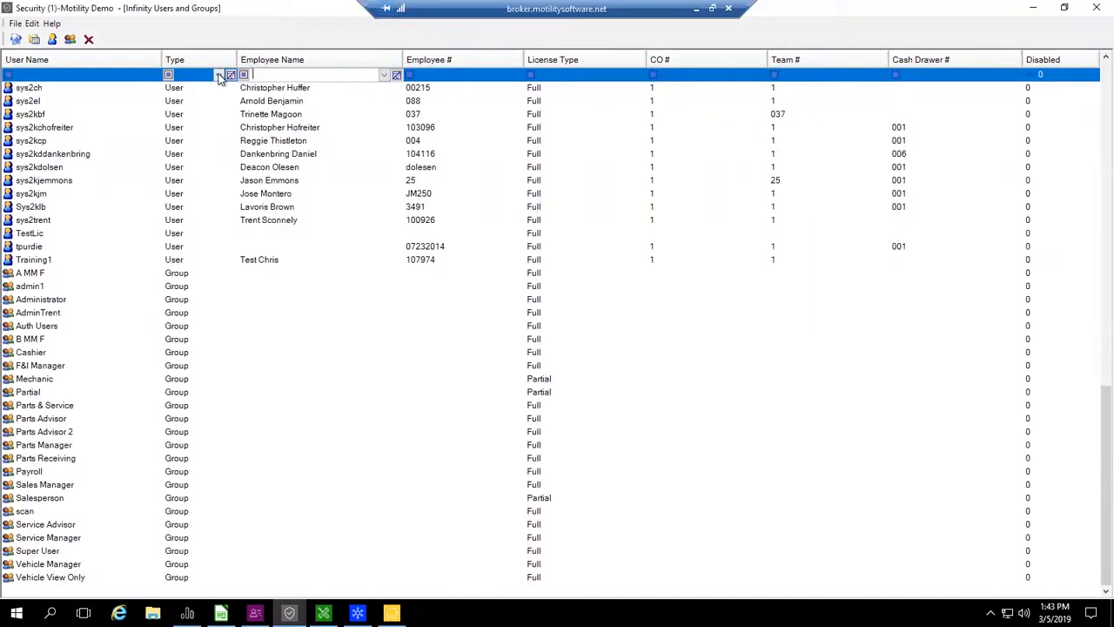
pyautogui.click(215, 75)
pyautogui.click(199, 119)
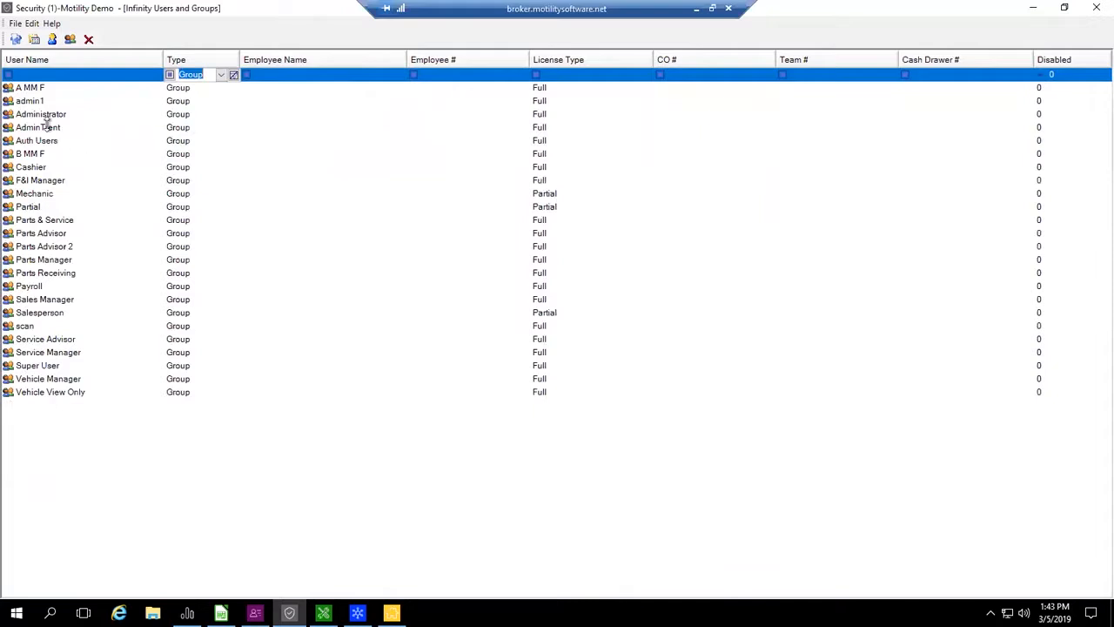
# - In the A MM F group's Main Menu permissions, enable the [PC TREE] restrictions for Companies 2, 3, 4, 5, 6 and 8, and save
pyautogui.doubleClick(45, 90)
pyautogui.click(247, 353)
pyautogui.click(144, 230)
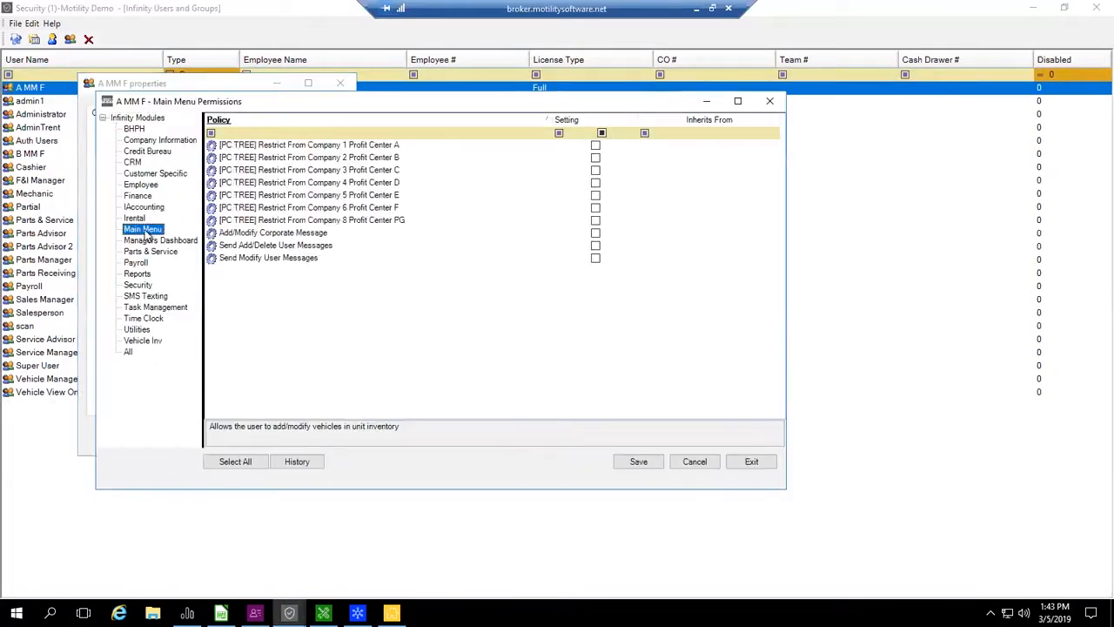
pyautogui.click(596, 161)
pyautogui.click(595, 171)
pyautogui.click(596, 183)
pyautogui.click(595, 195)
pyautogui.click(596, 208)
pyautogui.click(595, 220)
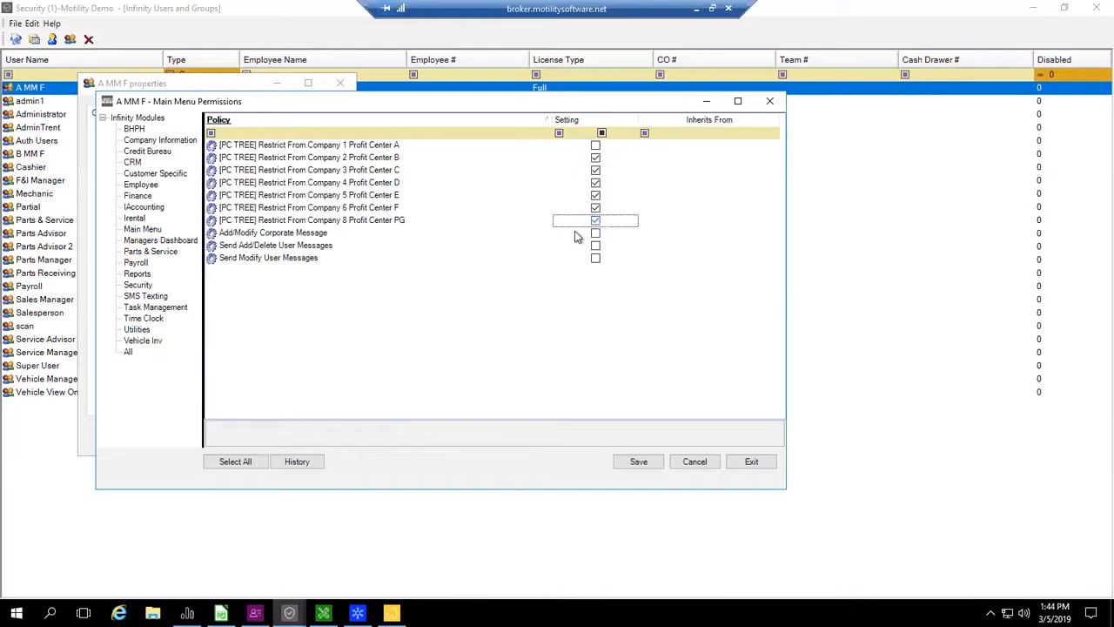
pyautogui.click(641, 462)
# - In the group's Reports permissions, allow [REPORTING ACCT PCS] for profit center A, restrict [REPORTING PCS] for B, C, D, E, F and PG, save and close
pyautogui.click(139, 275)
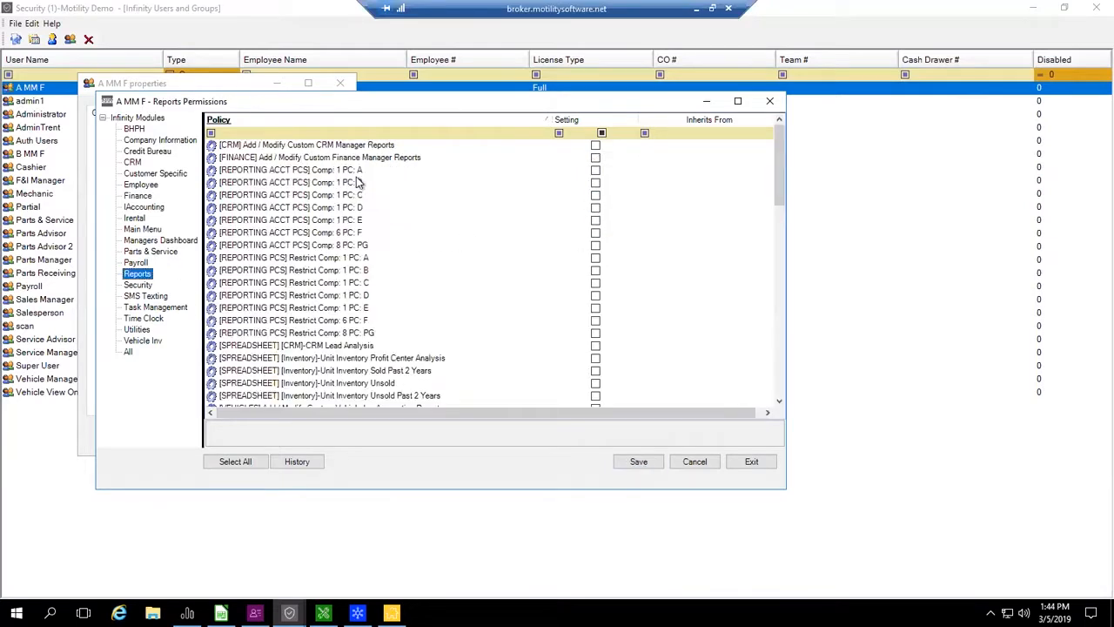
pyautogui.click(596, 171)
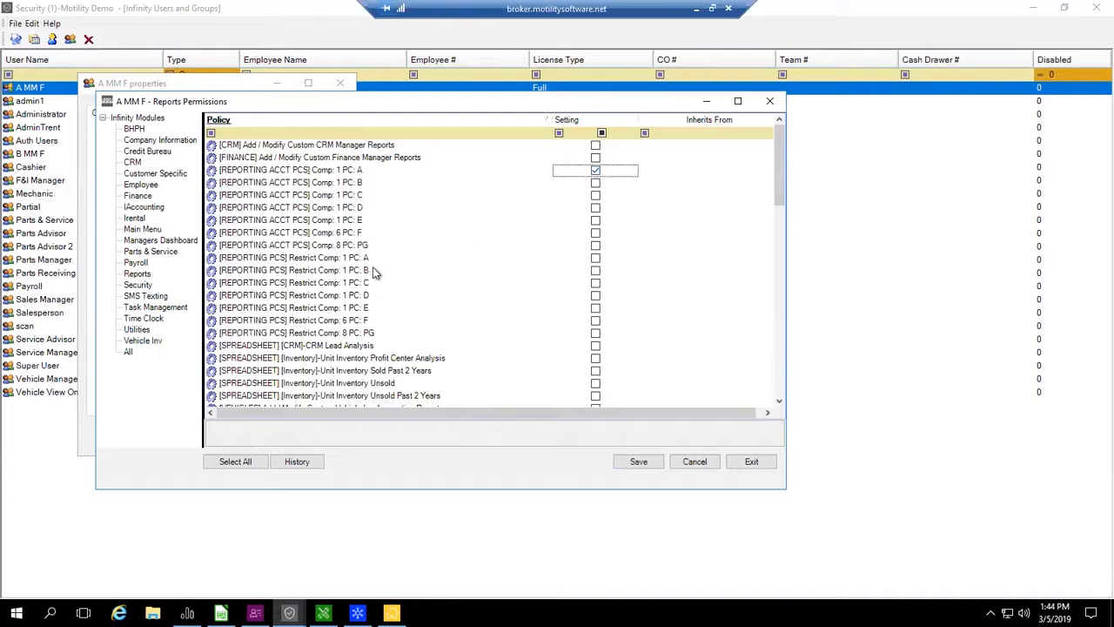
pyautogui.click(597, 271)
pyautogui.click(596, 284)
pyautogui.click(596, 296)
pyautogui.click(596, 308)
pyautogui.click(596, 321)
pyautogui.click(596, 334)
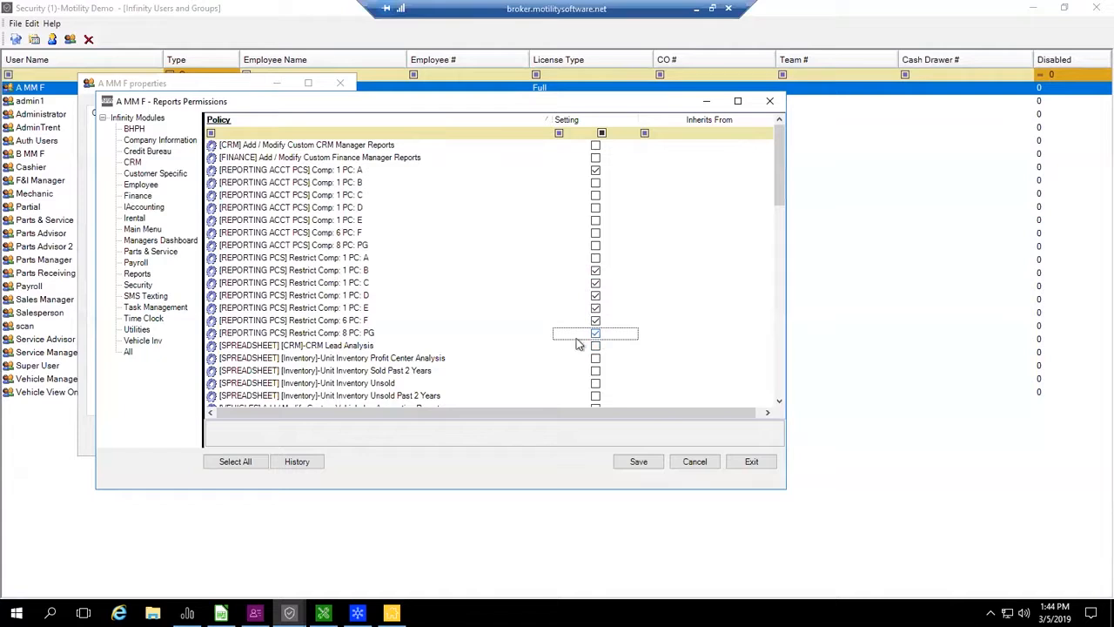
pyautogui.click(638, 462)
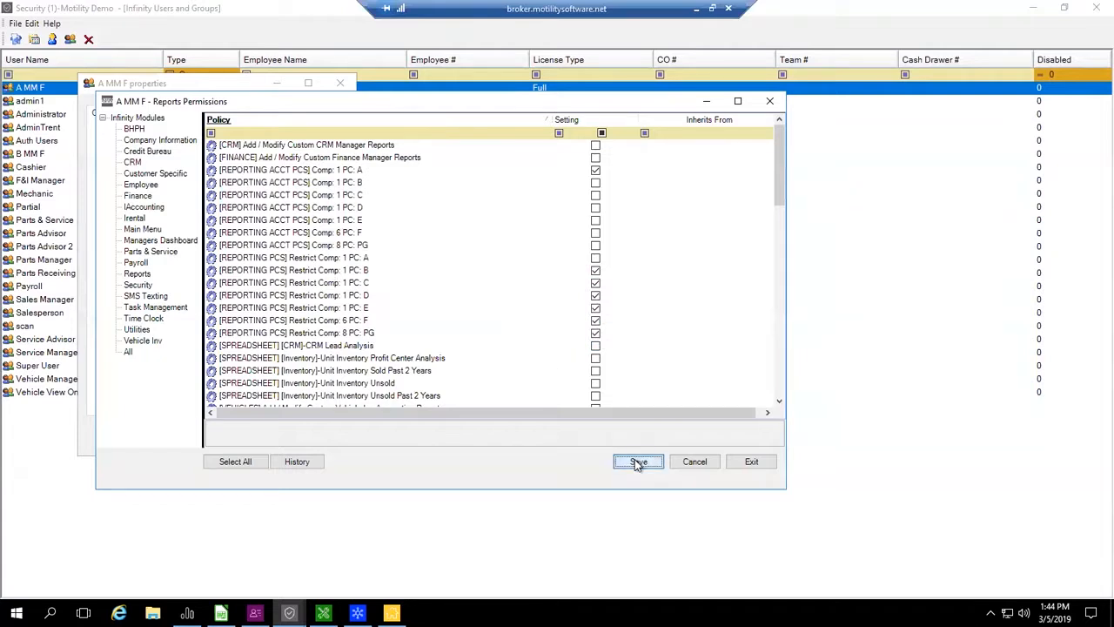
pyautogui.click(763, 466)
# - Add the user whose report permissions were restricted to the A MM F group and accept the group properties
pyautogui.click(126, 353)
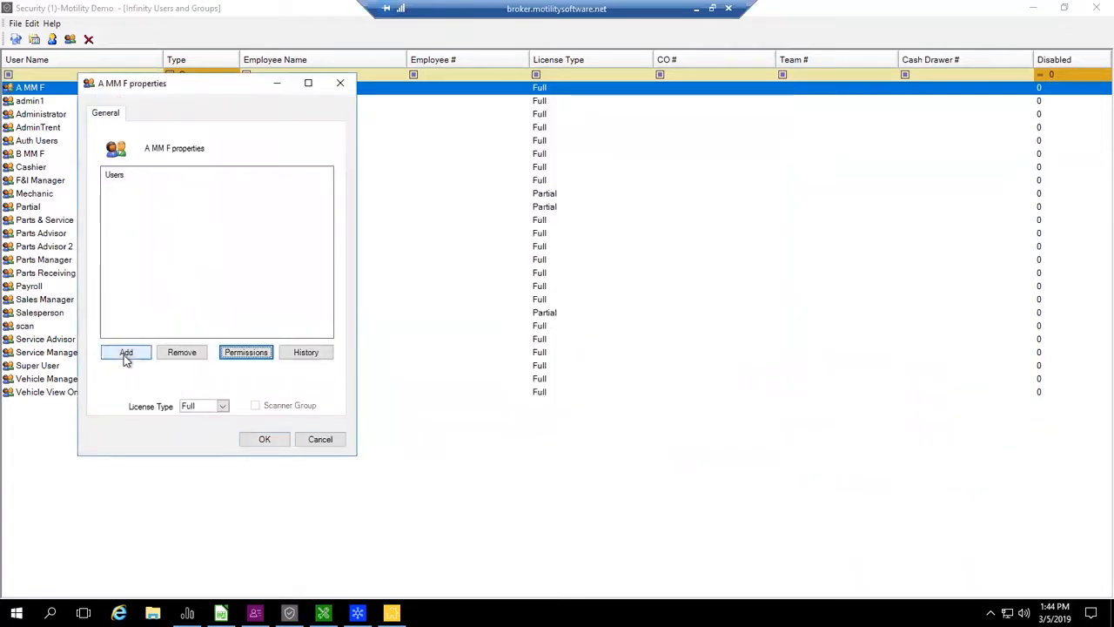
pyautogui.click(502, 289)
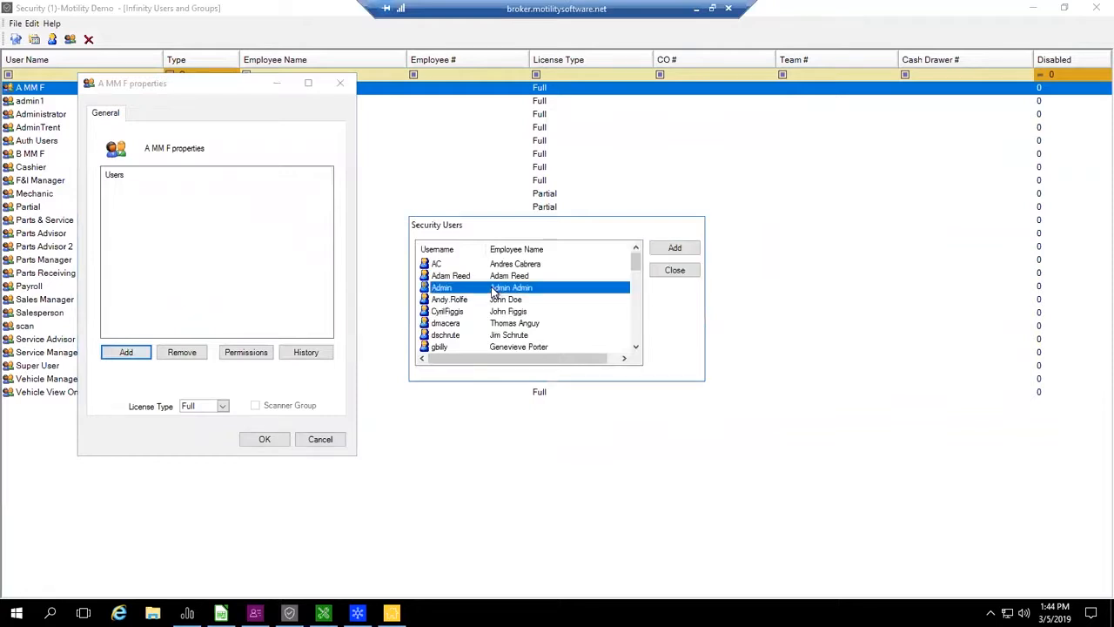
pyautogui.click(512, 314)
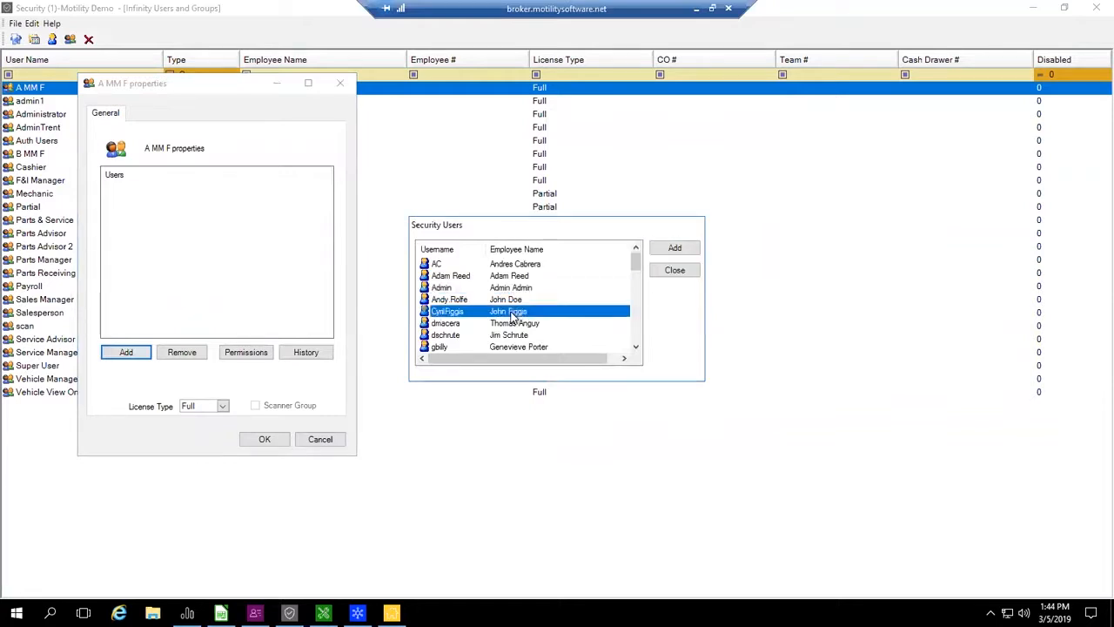
pyautogui.scroll(-8, 523, 285)
pyautogui.click(523, 285)
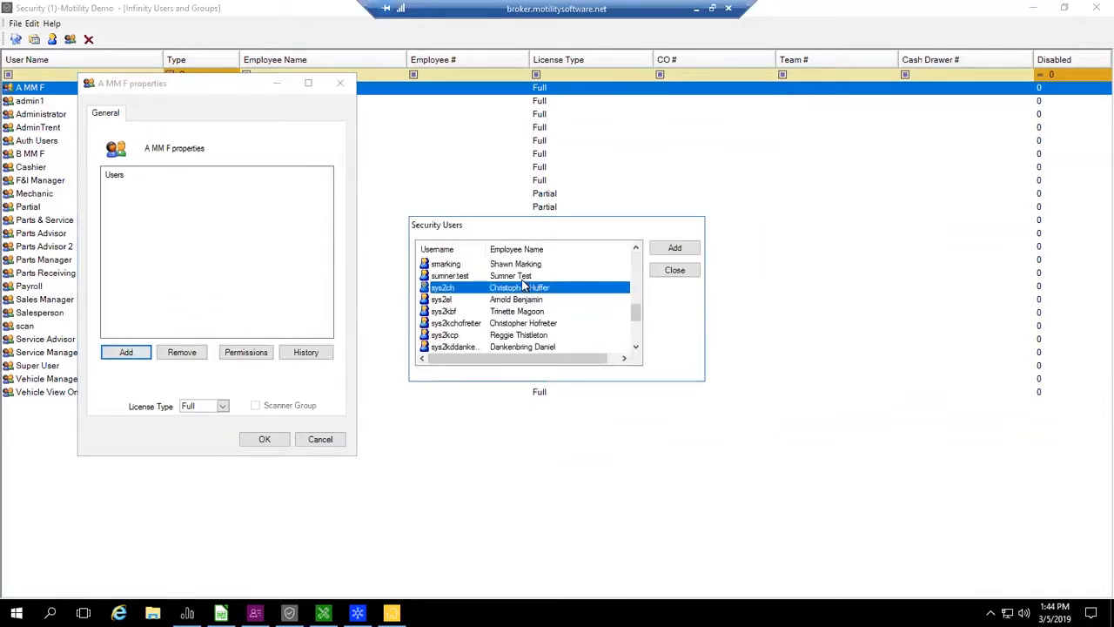
pyautogui.click(556, 336)
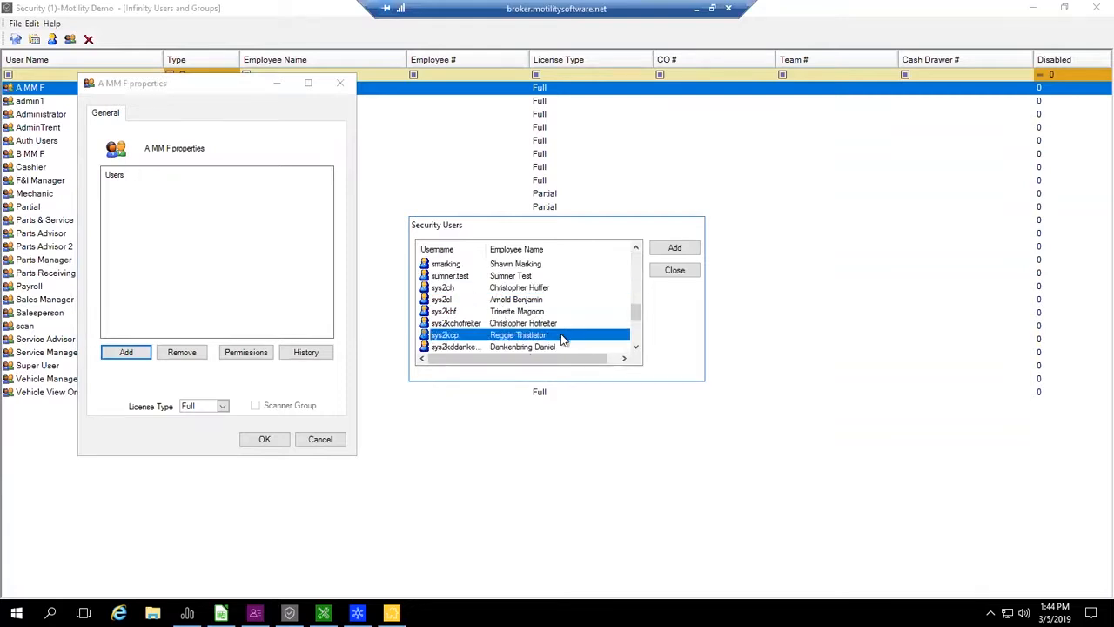
pyautogui.scroll(-2, 560, 334)
pyautogui.click(545, 336)
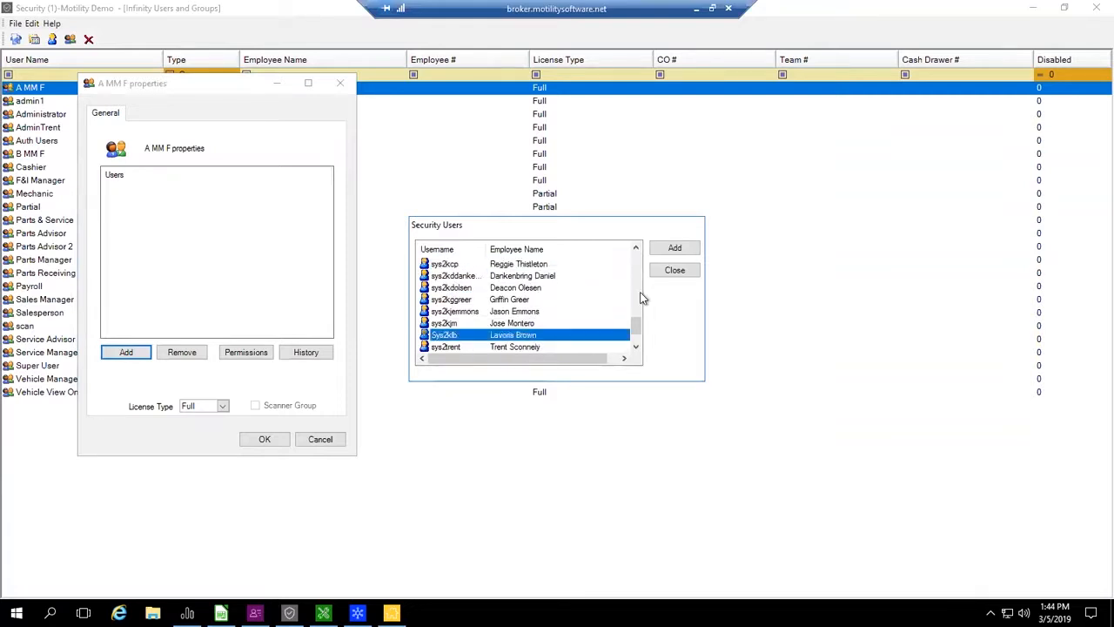
pyautogui.click(676, 249)
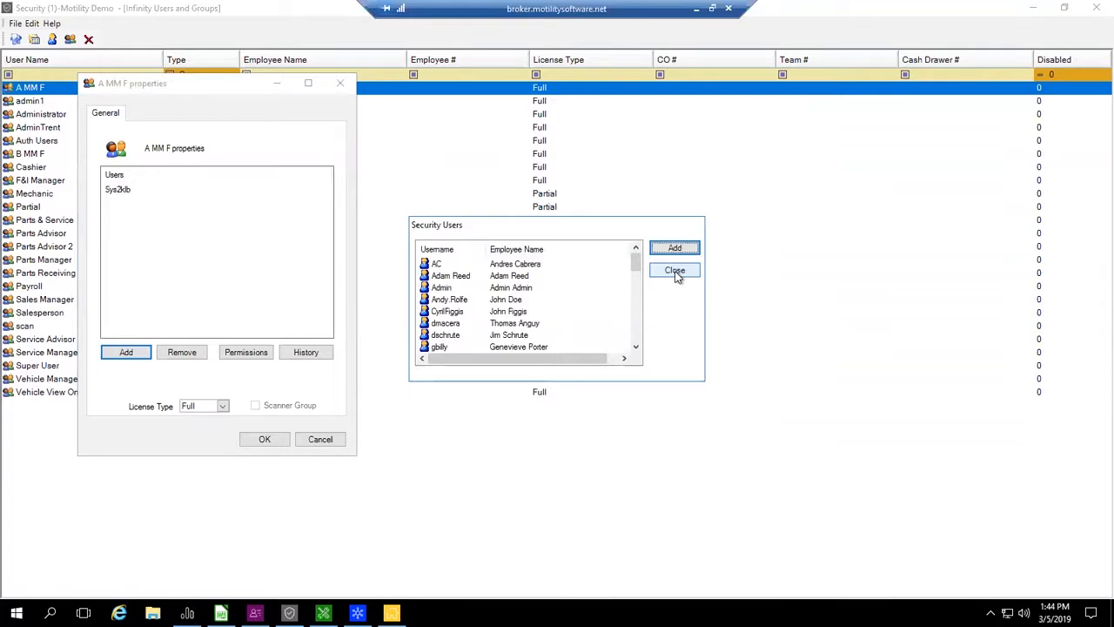
pyautogui.click(677, 272)
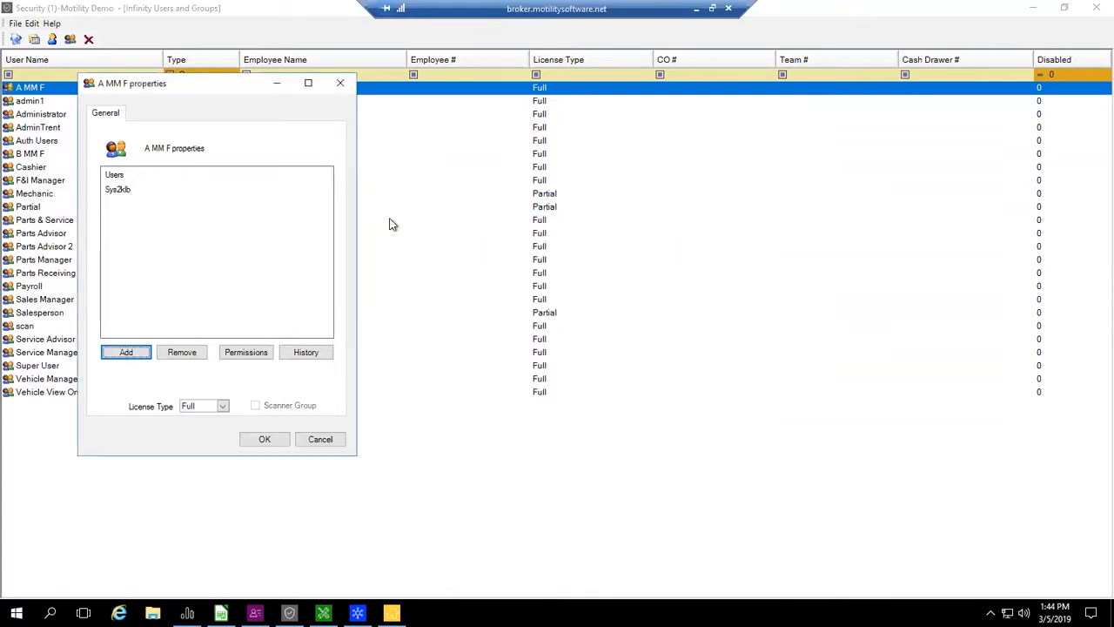
pyautogui.click(264, 440)
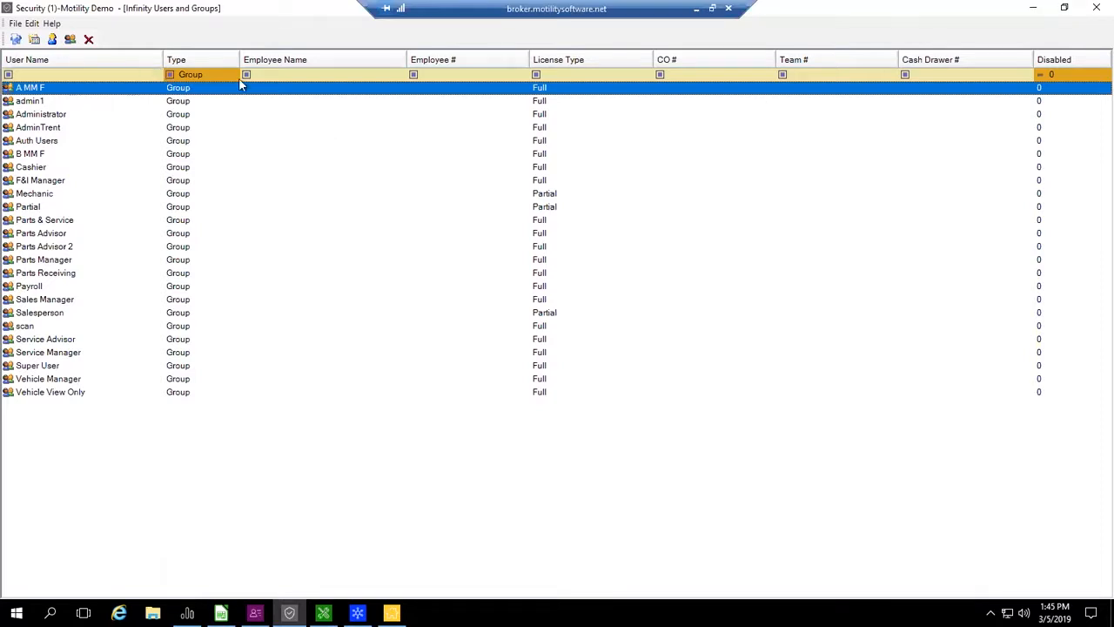
# - Open the Administrator group's Finance permissions and filter the policies by "open"
pyautogui.click(37, 117)
pyautogui.doubleClick(37, 118)
pyautogui.click(290, 390)
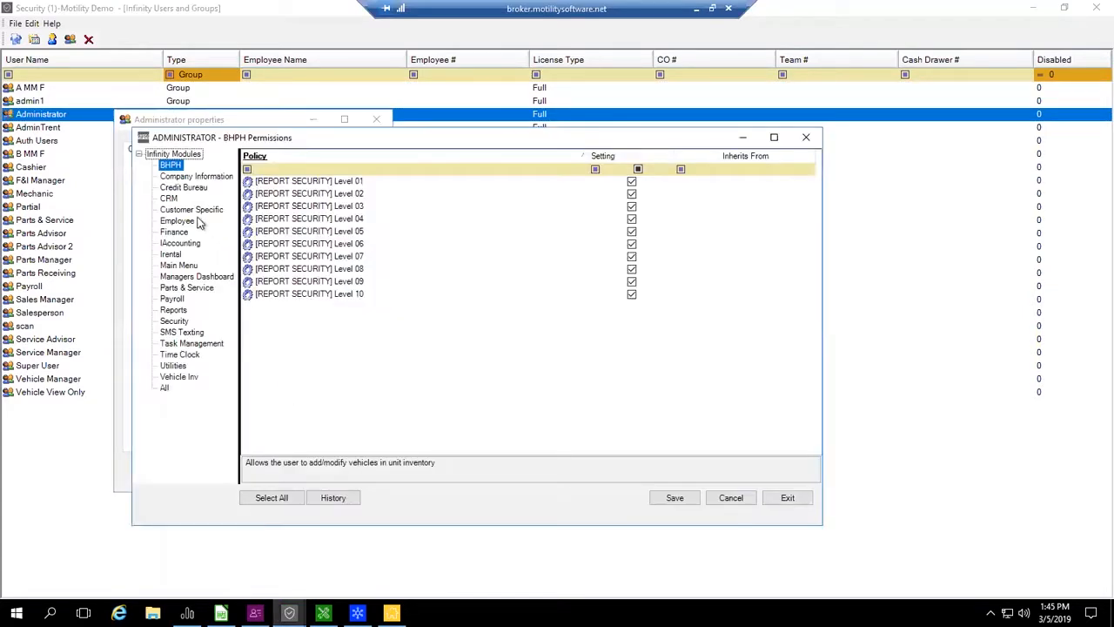
pyautogui.click(172, 234)
pyautogui.click(303, 169)
pyautogui.write('open')
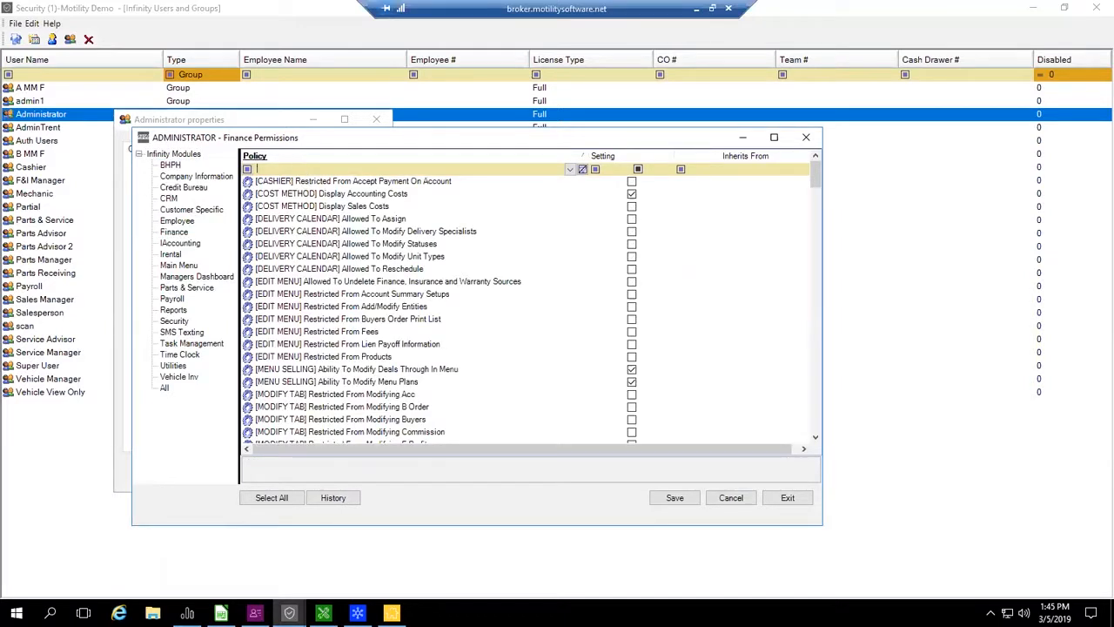
# - Enable the Restricted From Opening Deal Desking policy, turn it off again, and clear the policy filter
pyautogui.click(632, 195)
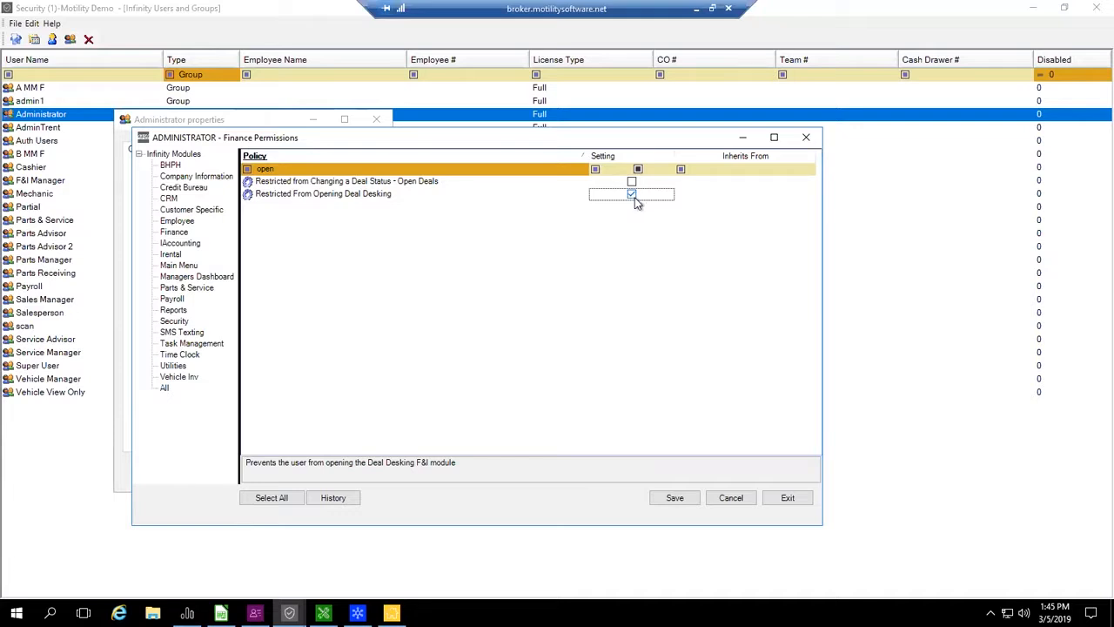
pyautogui.click(633, 194)
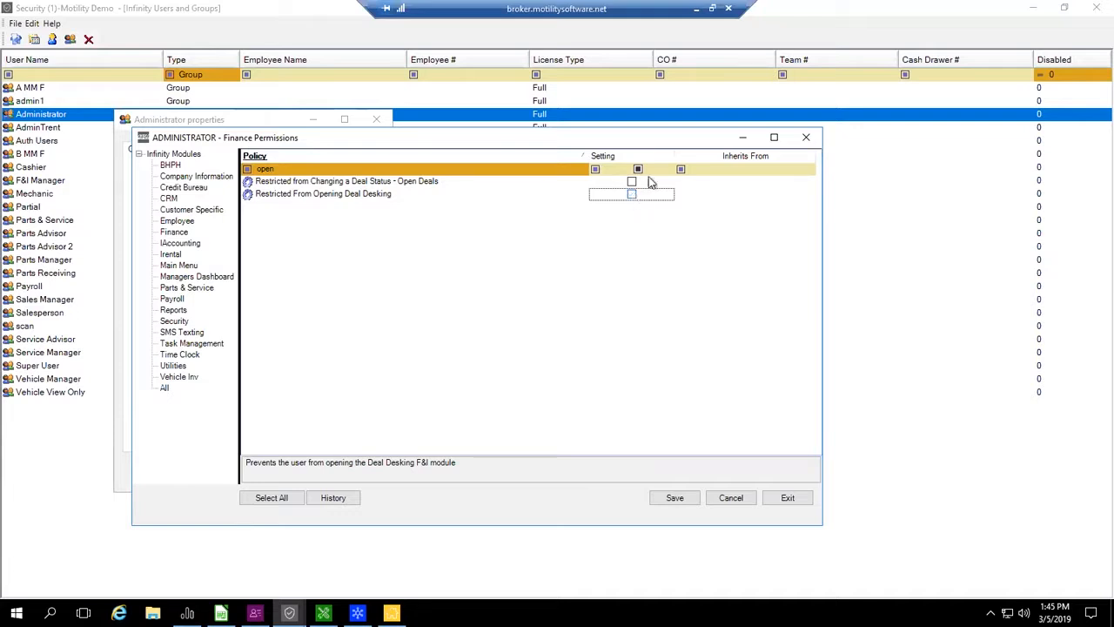
pyautogui.click(583, 169)
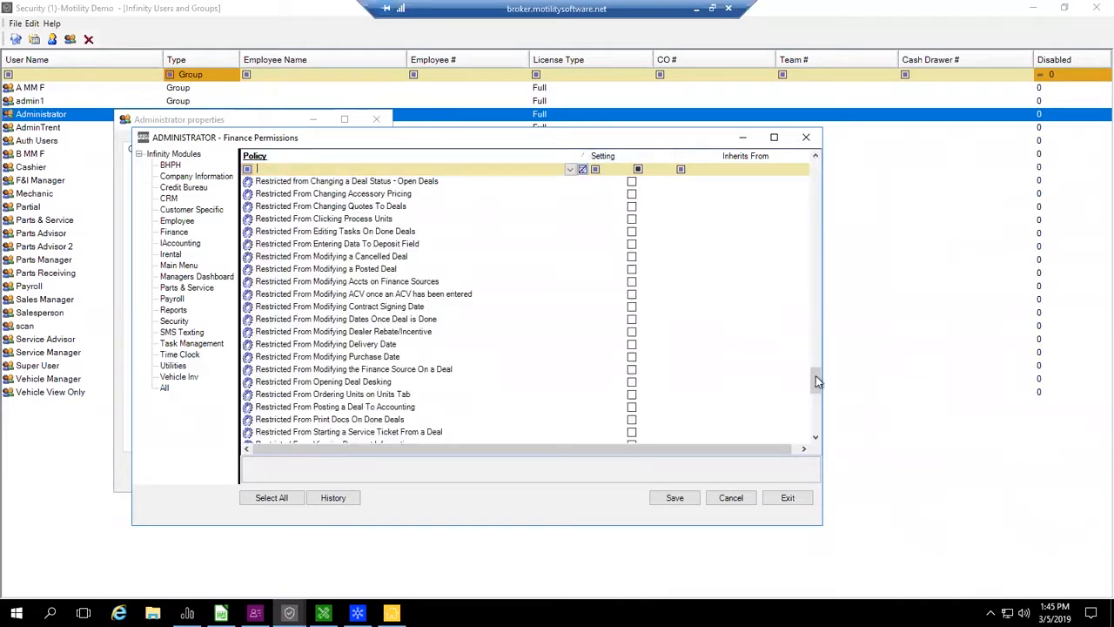
pyautogui.moveTo(812, 382); pyautogui.dragTo(758, 175)
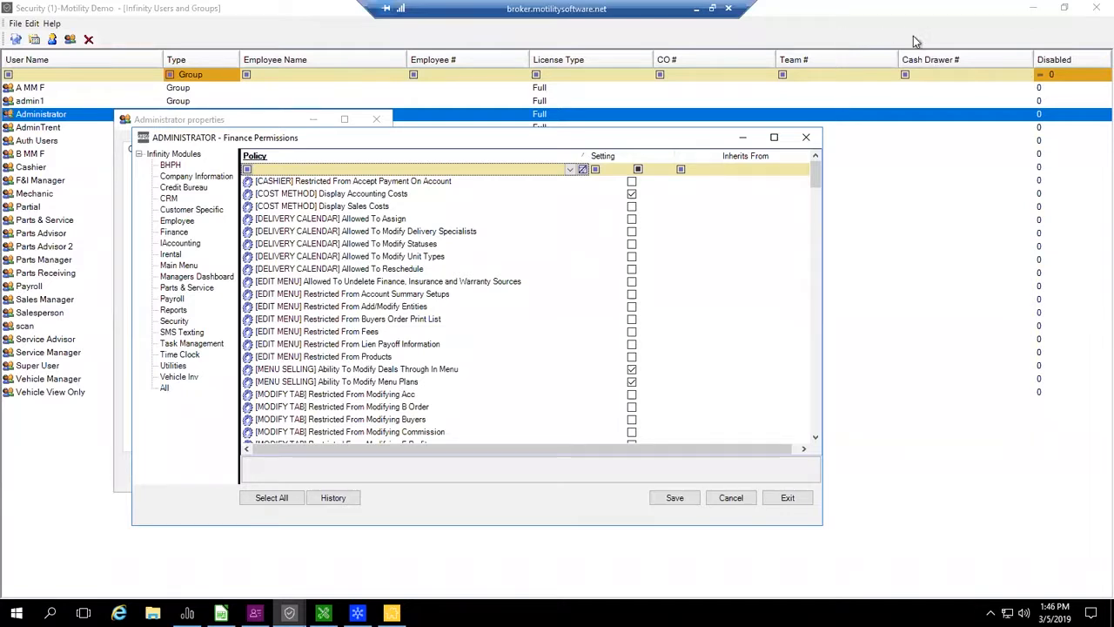
# - Save the Administrator group's Finance permissions and close its permissions and properties
pyautogui.click(682, 500)
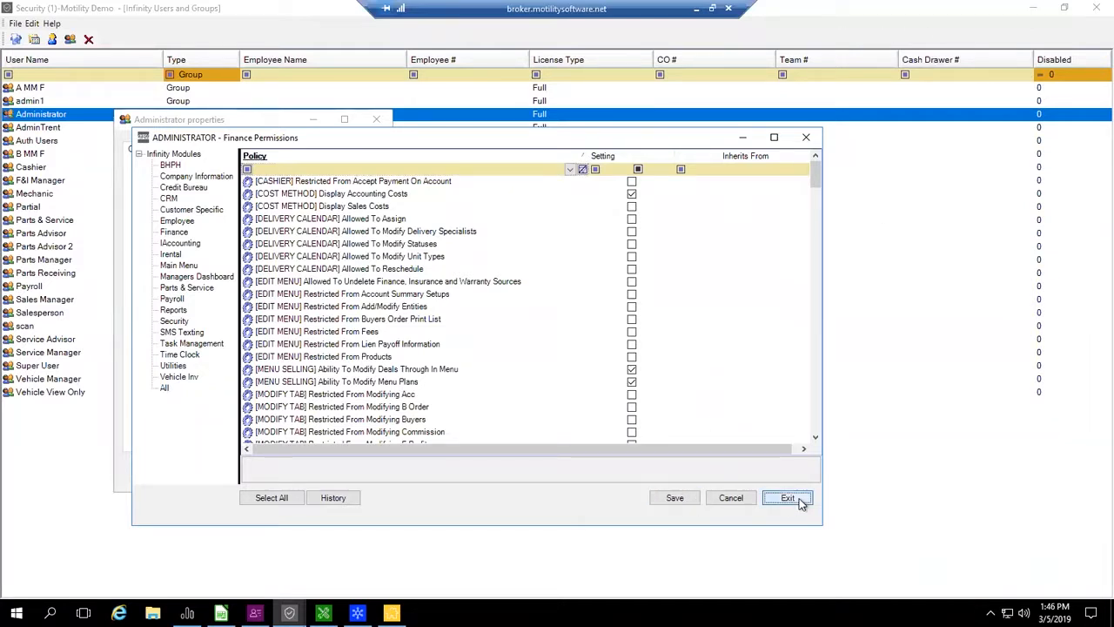
pyautogui.click(799, 501)
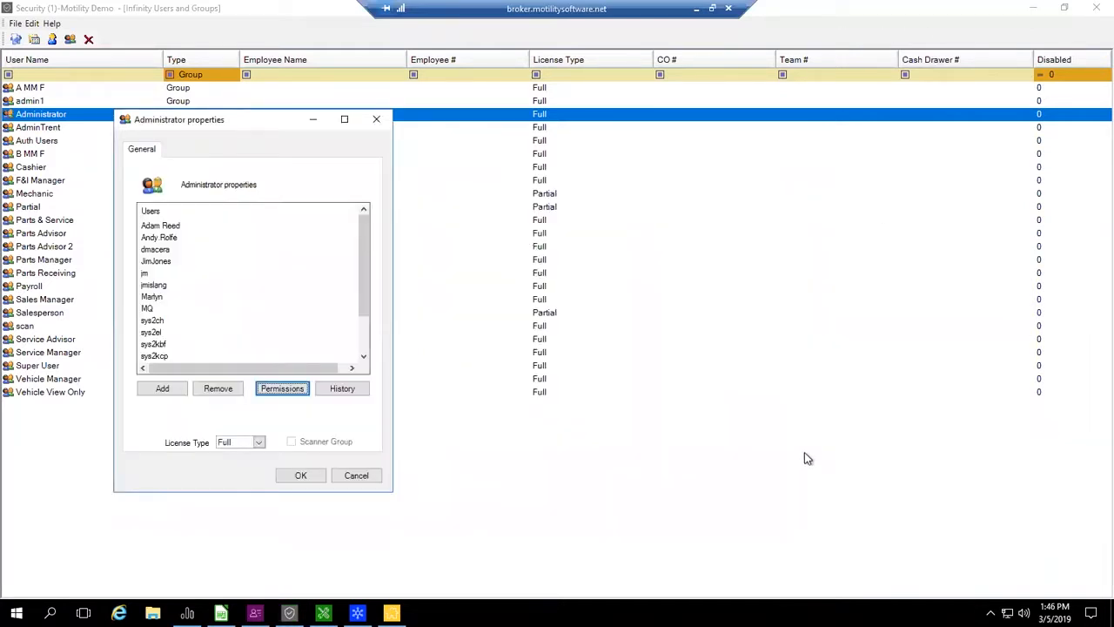
pyautogui.click(305, 475)
# - Clear the Type filter to list users and groups together, and select the Training1 user
pyautogui.click(234, 77)
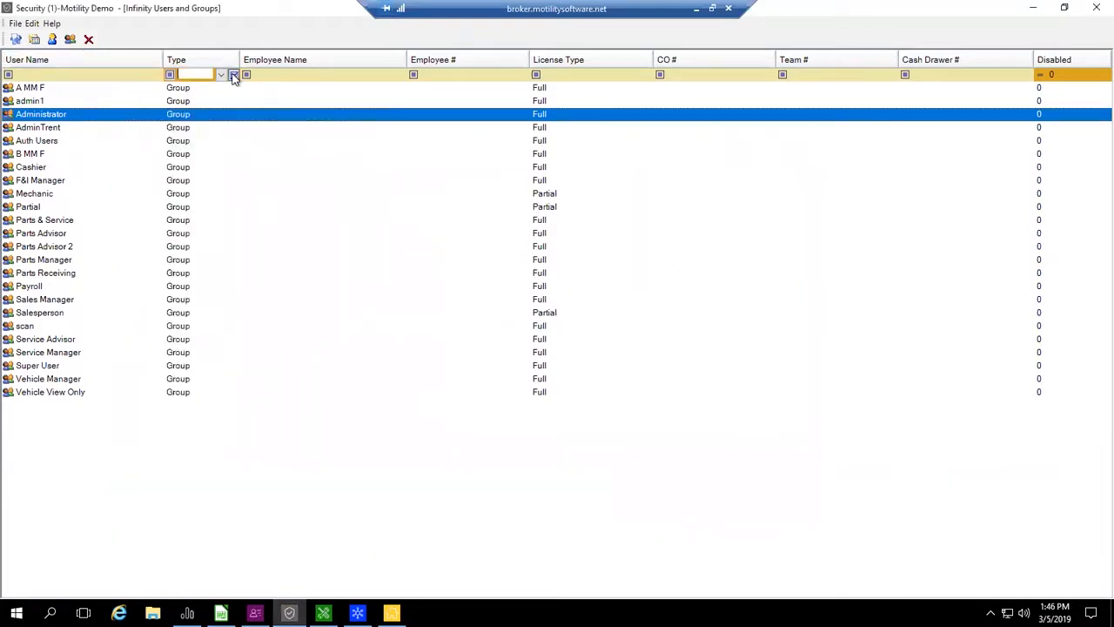
pyautogui.click(280, 96)
pyautogui.click(283, 88)
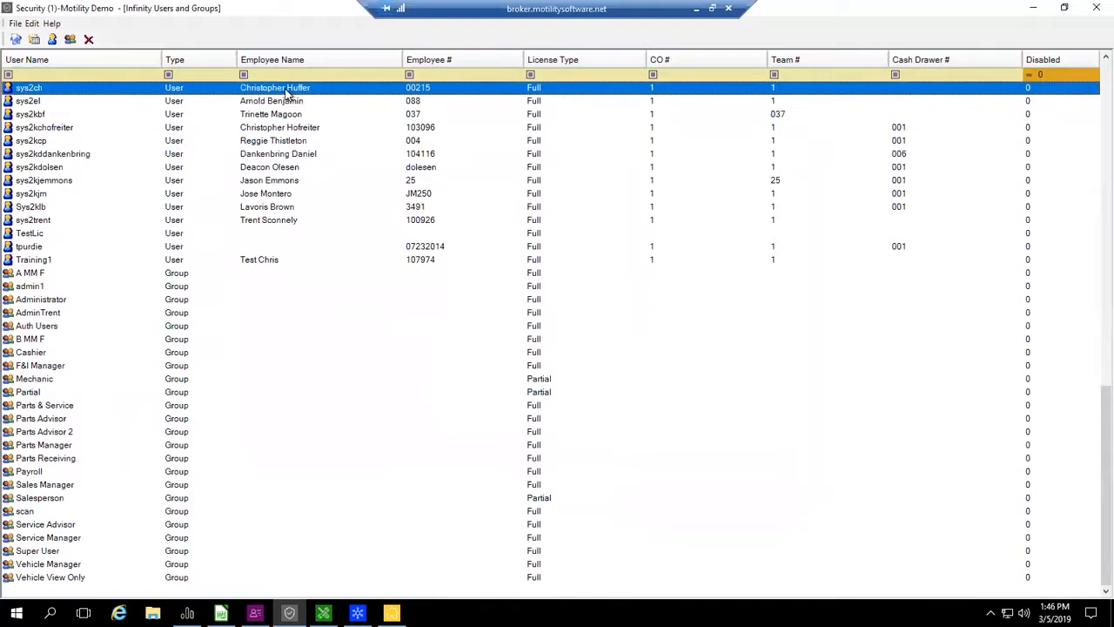
pyautogui.click(39, 289)
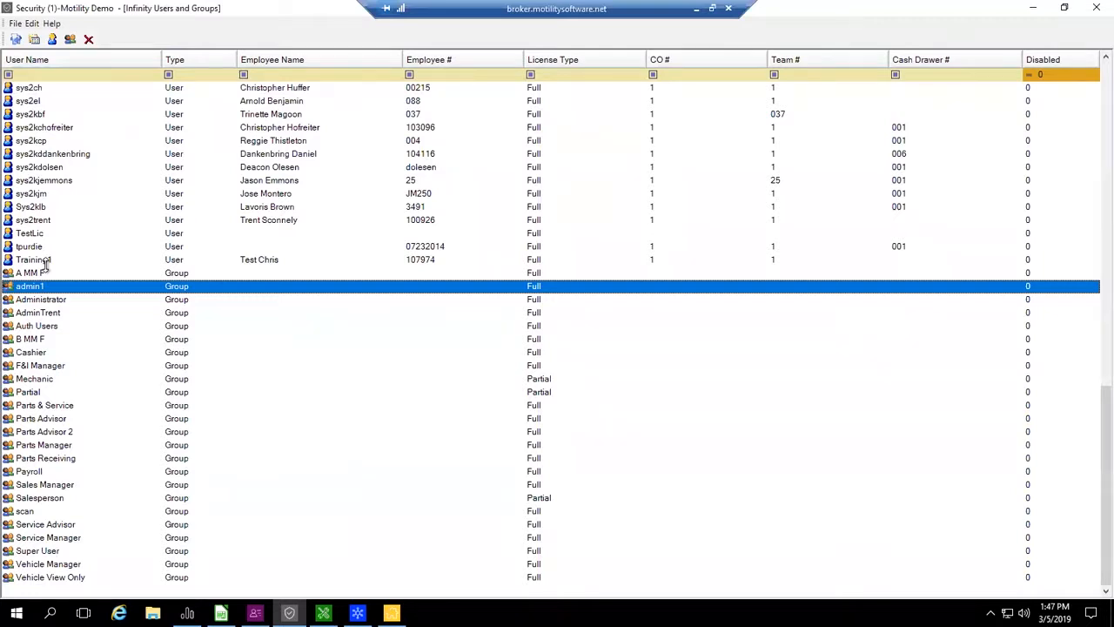
pyautogui.click(39, 259)
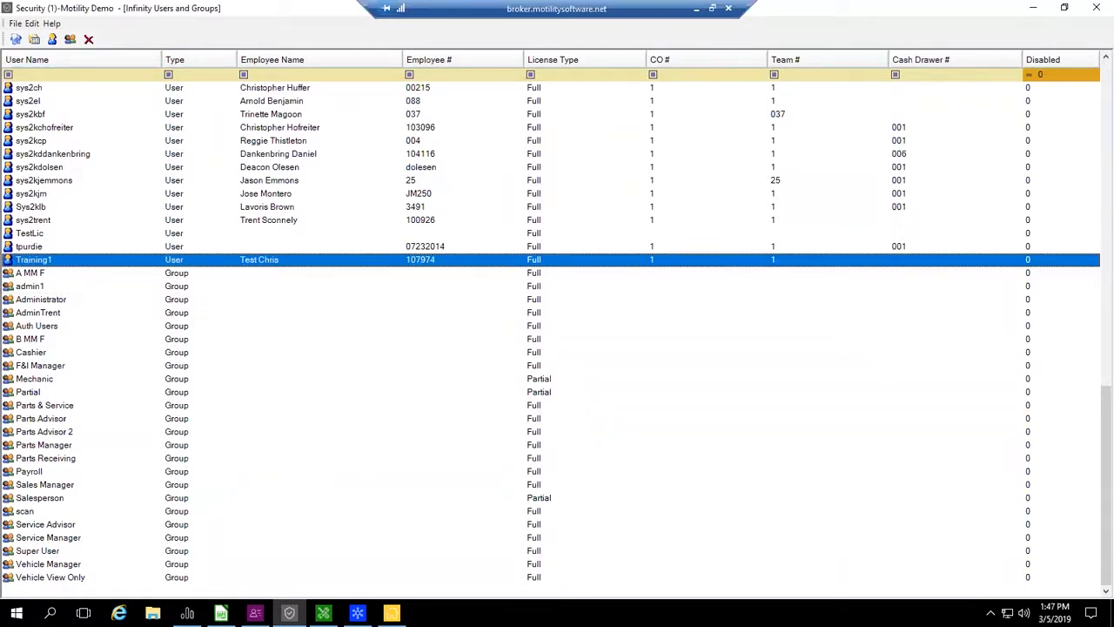